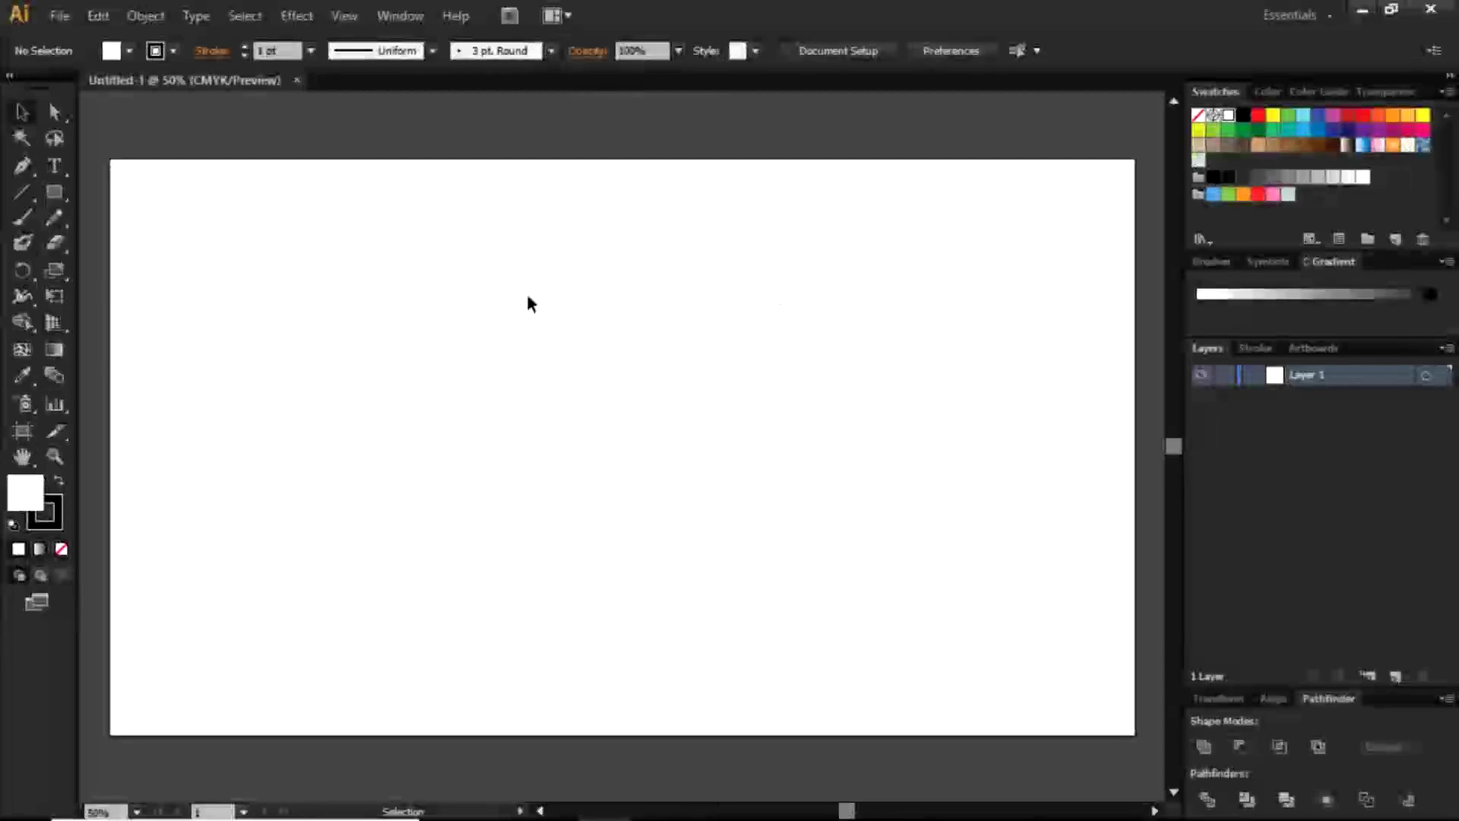
Start a text object on the artboard and step its font size from 12 pt up to 158 pt
click(51, 169)
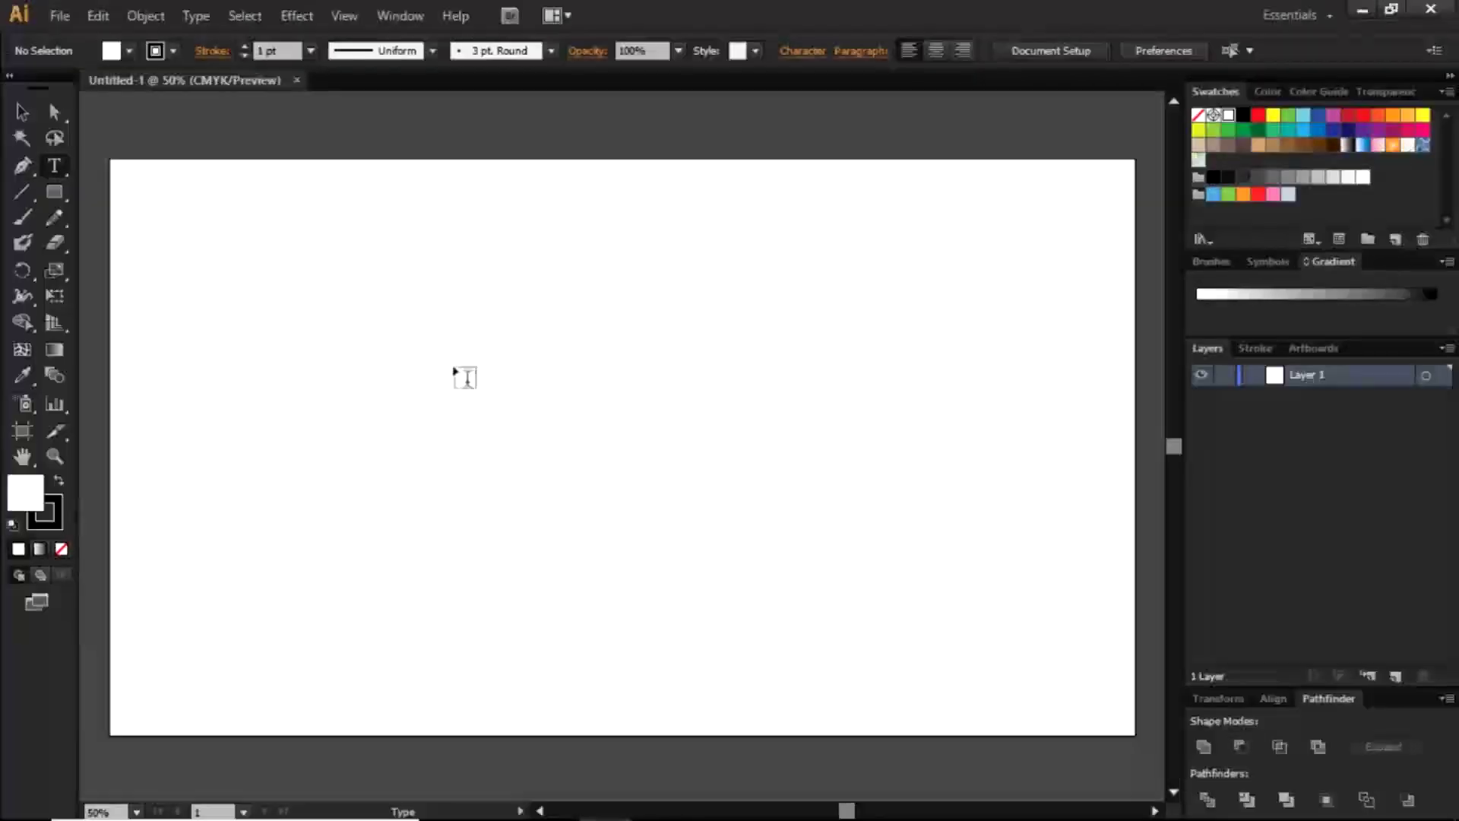
click(561, 396)
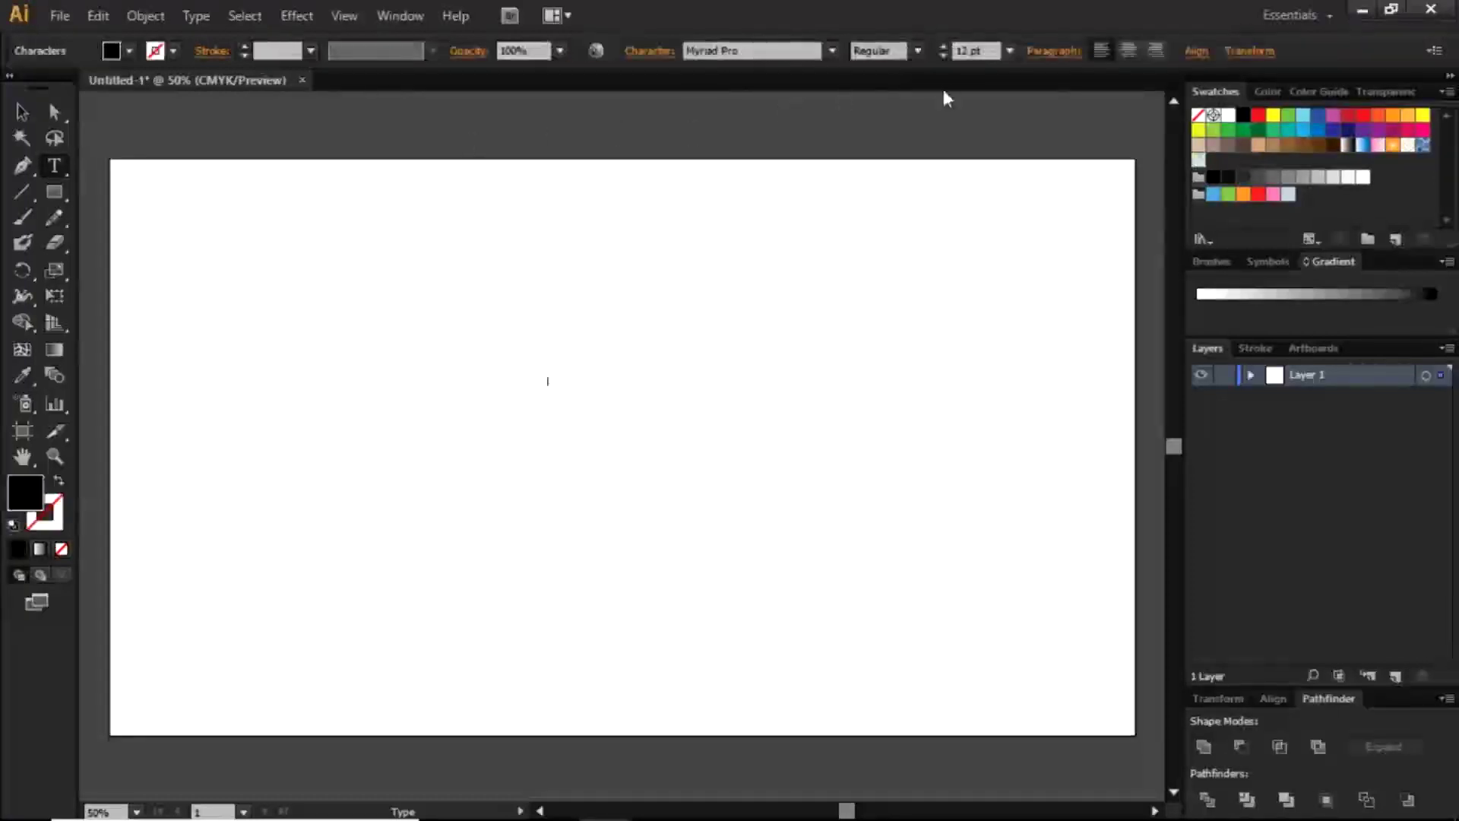
click(945, 47)
click(945, 47)
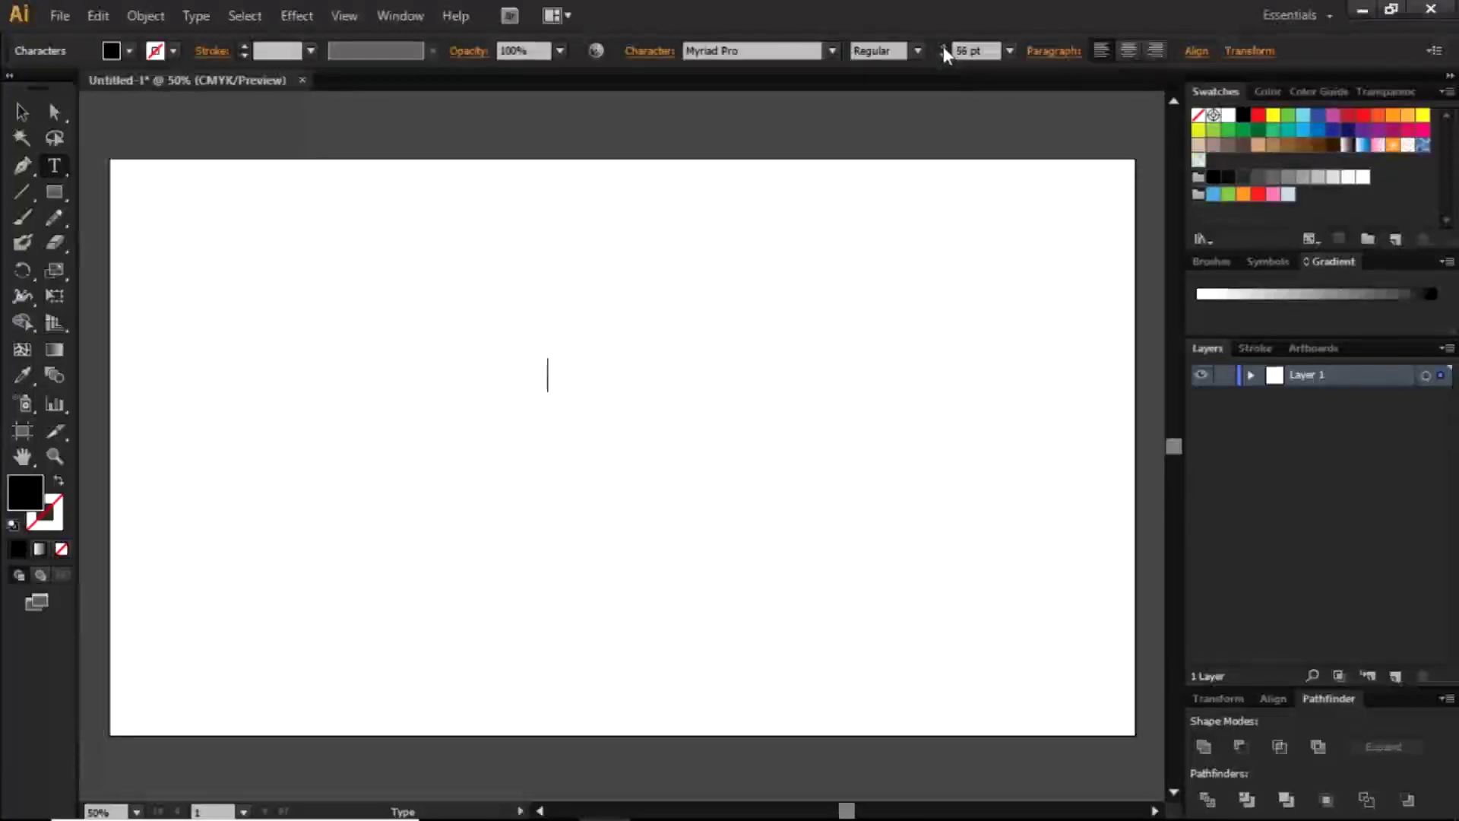
click(944, 47)
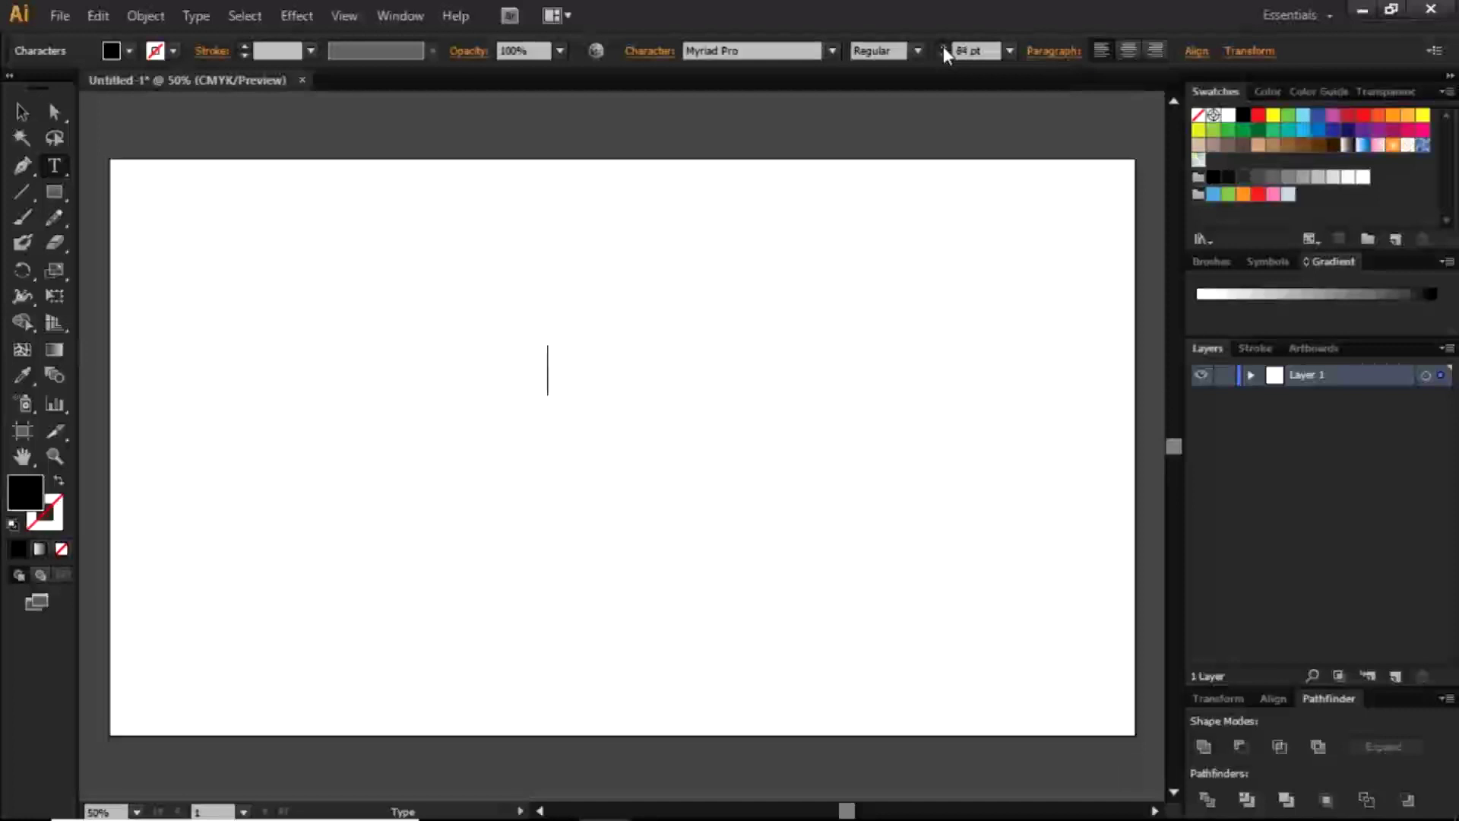
click(945, 48)
click(945, 47)
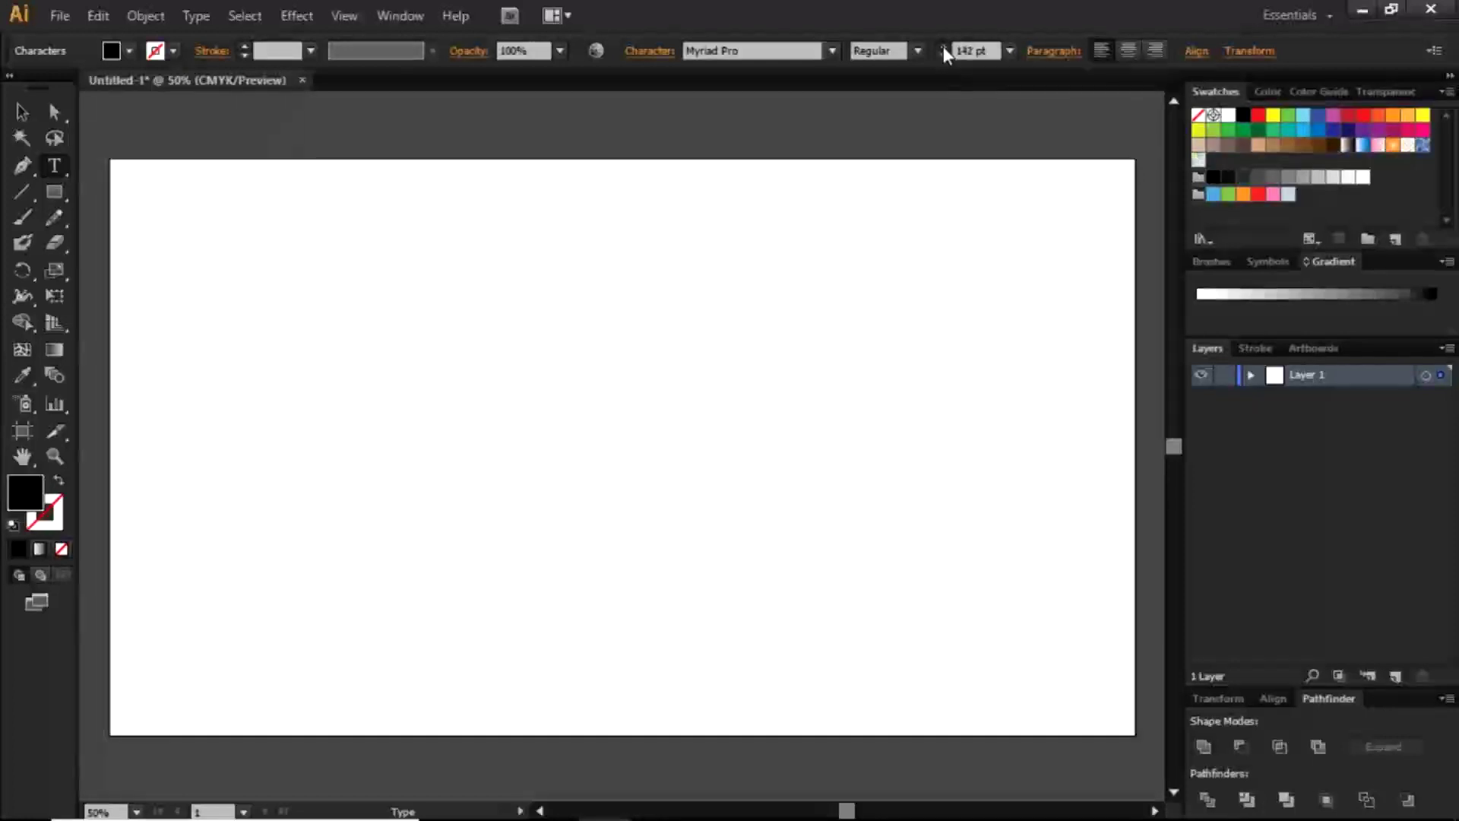
click(944, 47)
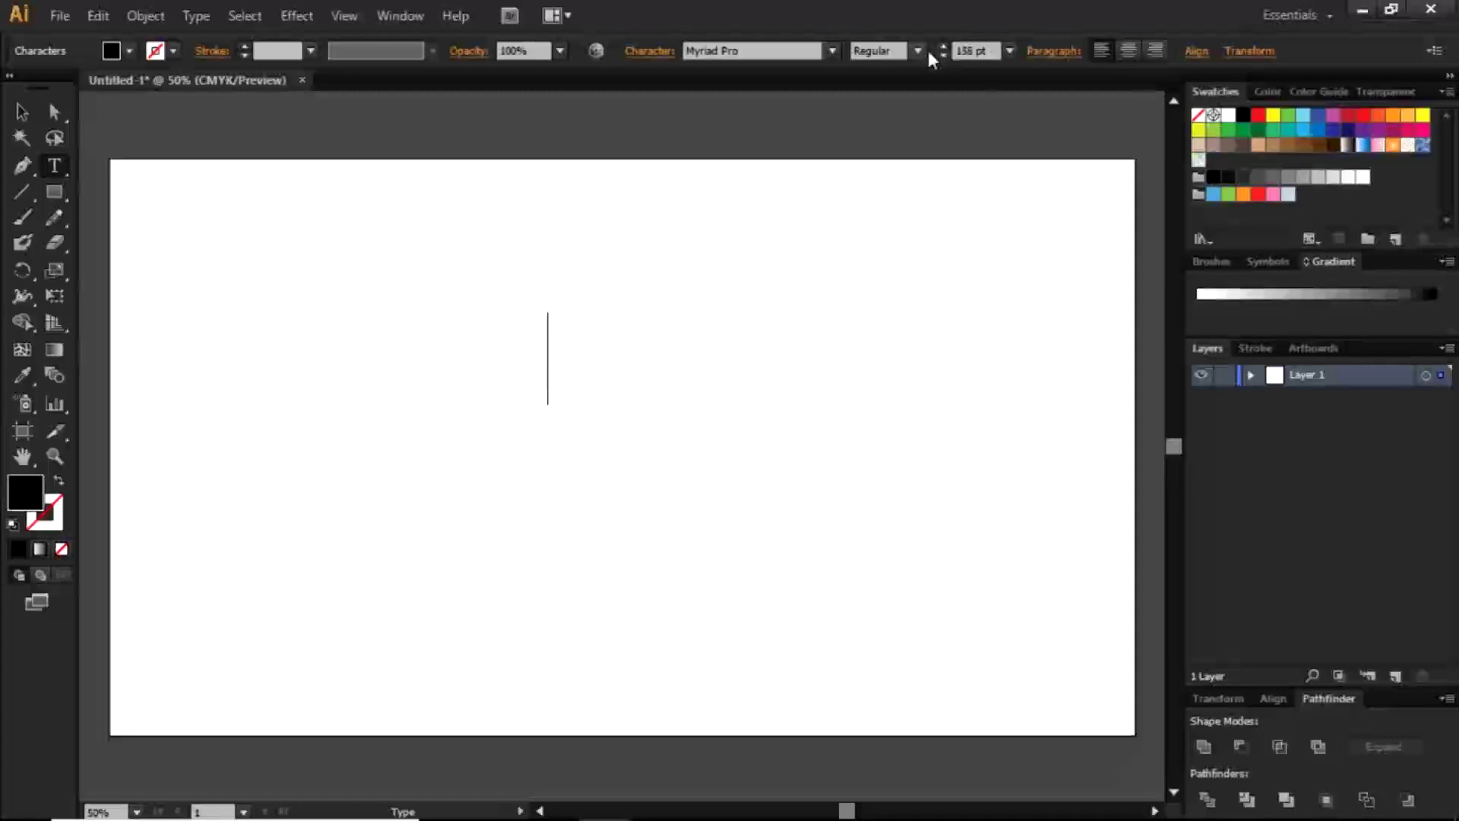
Type SII, correcting the mistyped letters, then select it and apply Franklin Gothic Heavy
text(S)
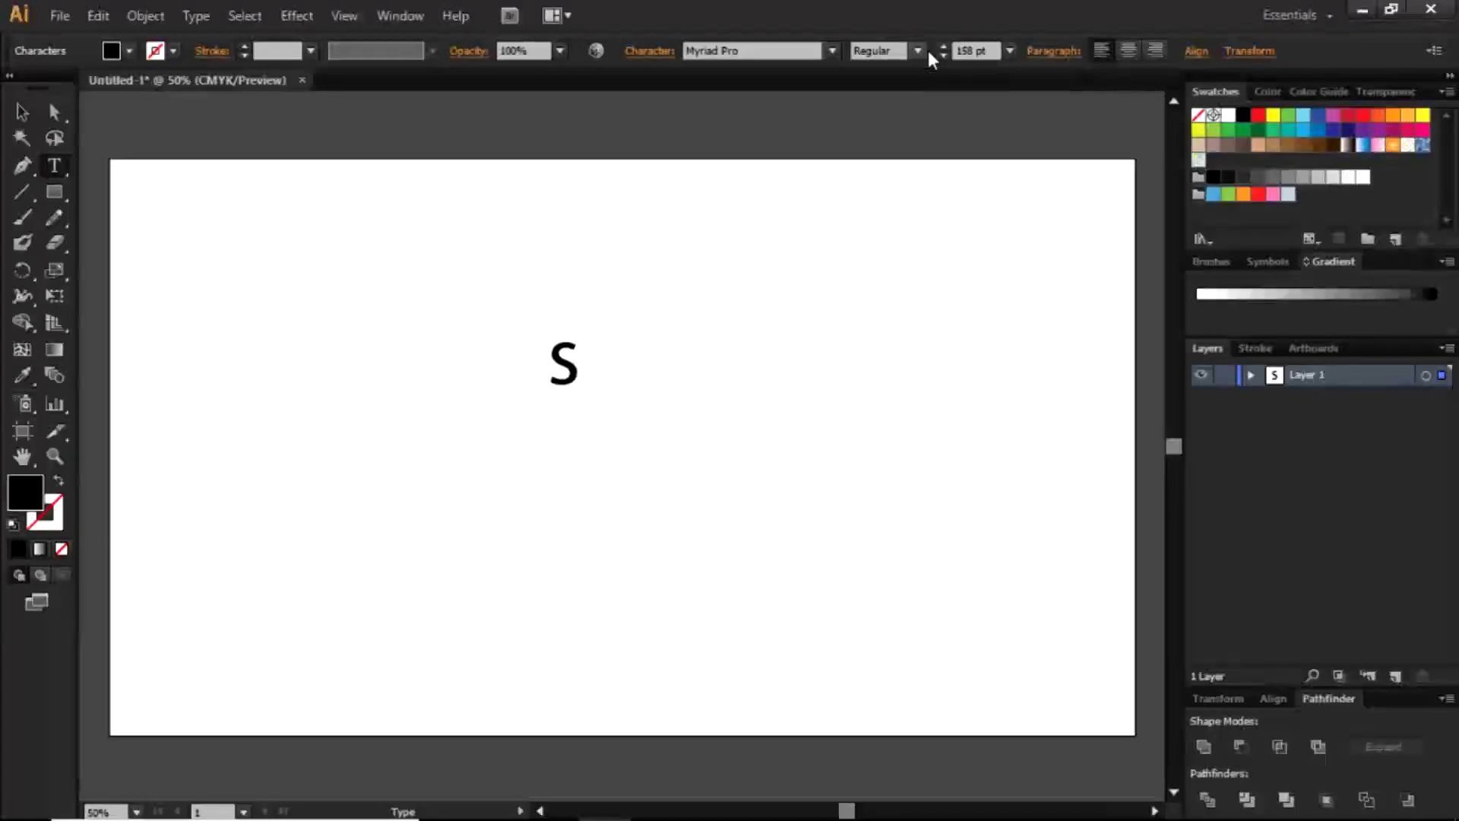
text(l)
key(BackSpace)
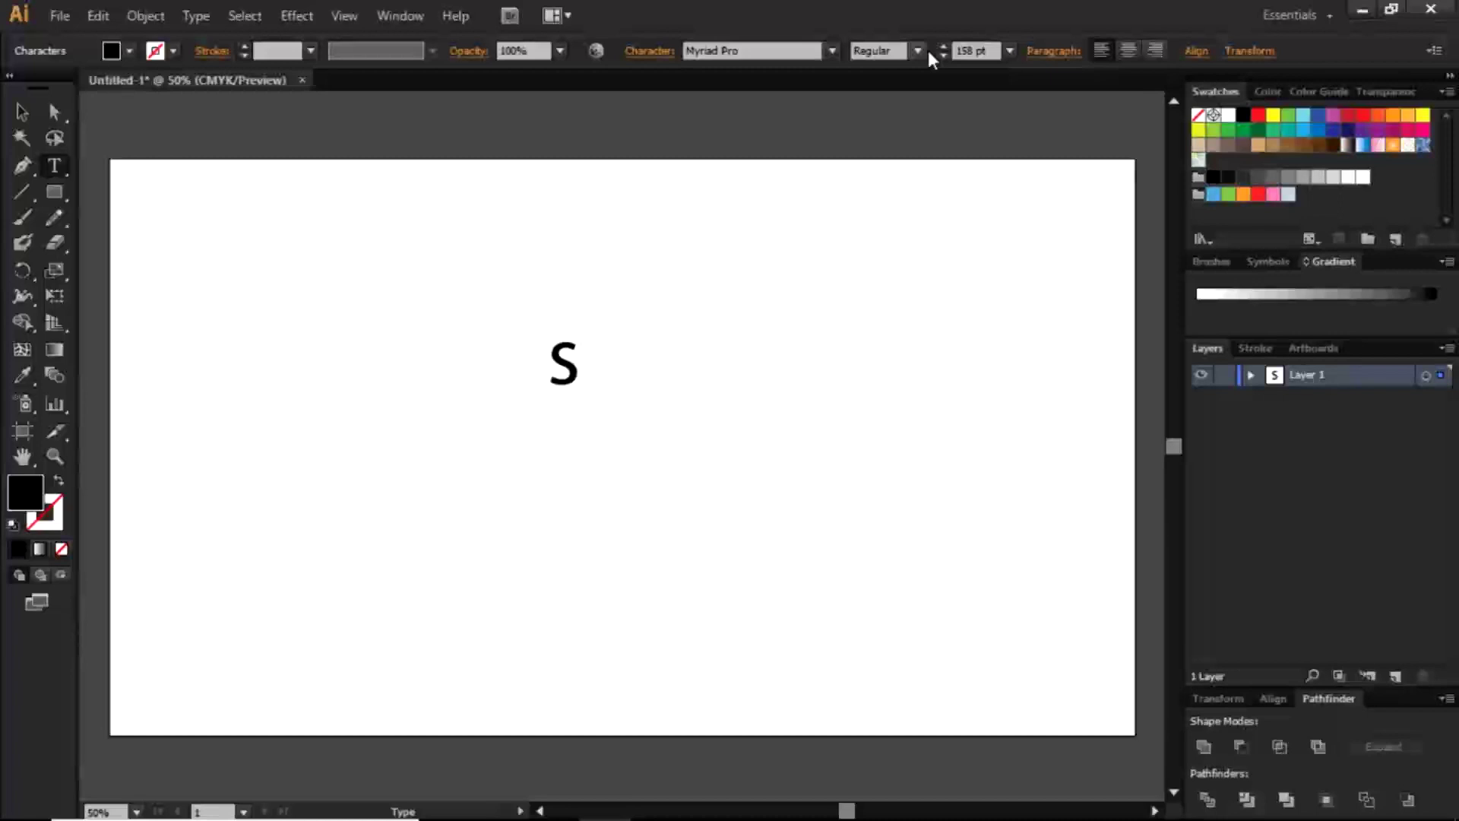
text(l)
key(BackSpace)
key(BackSpace)
text(Sl)
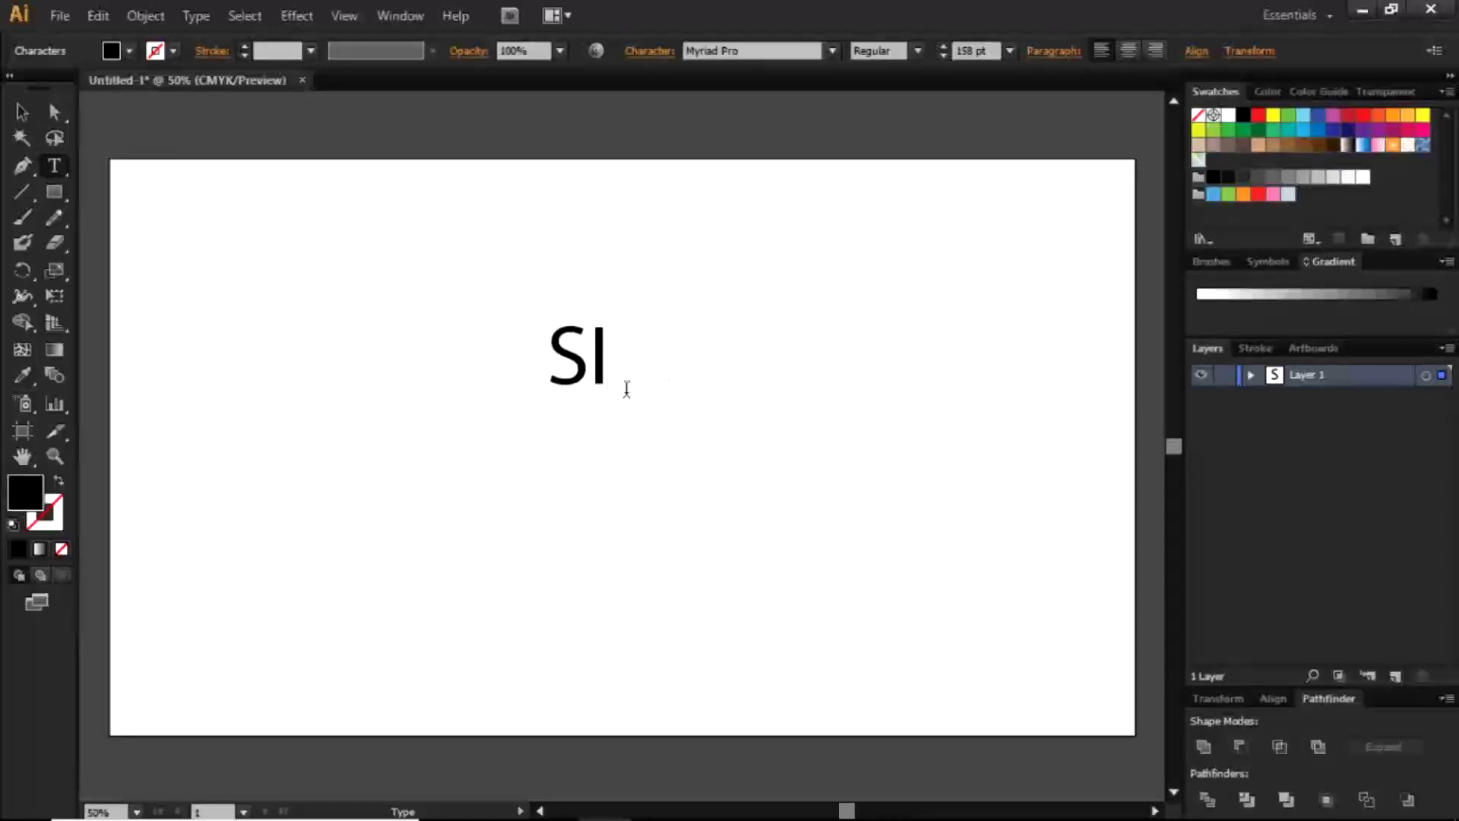
text(I)
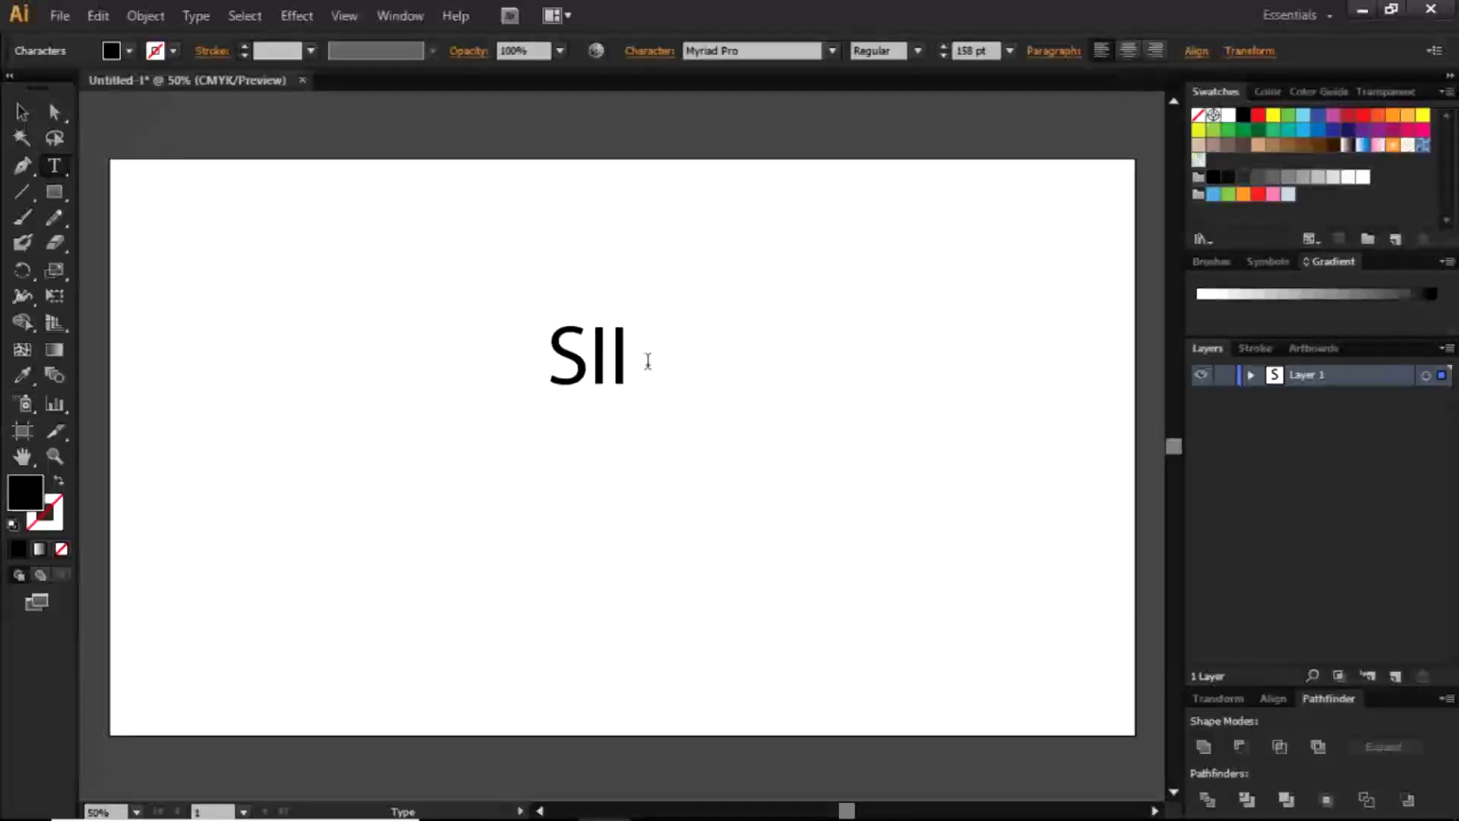
drag(629, 357, 543, 357)
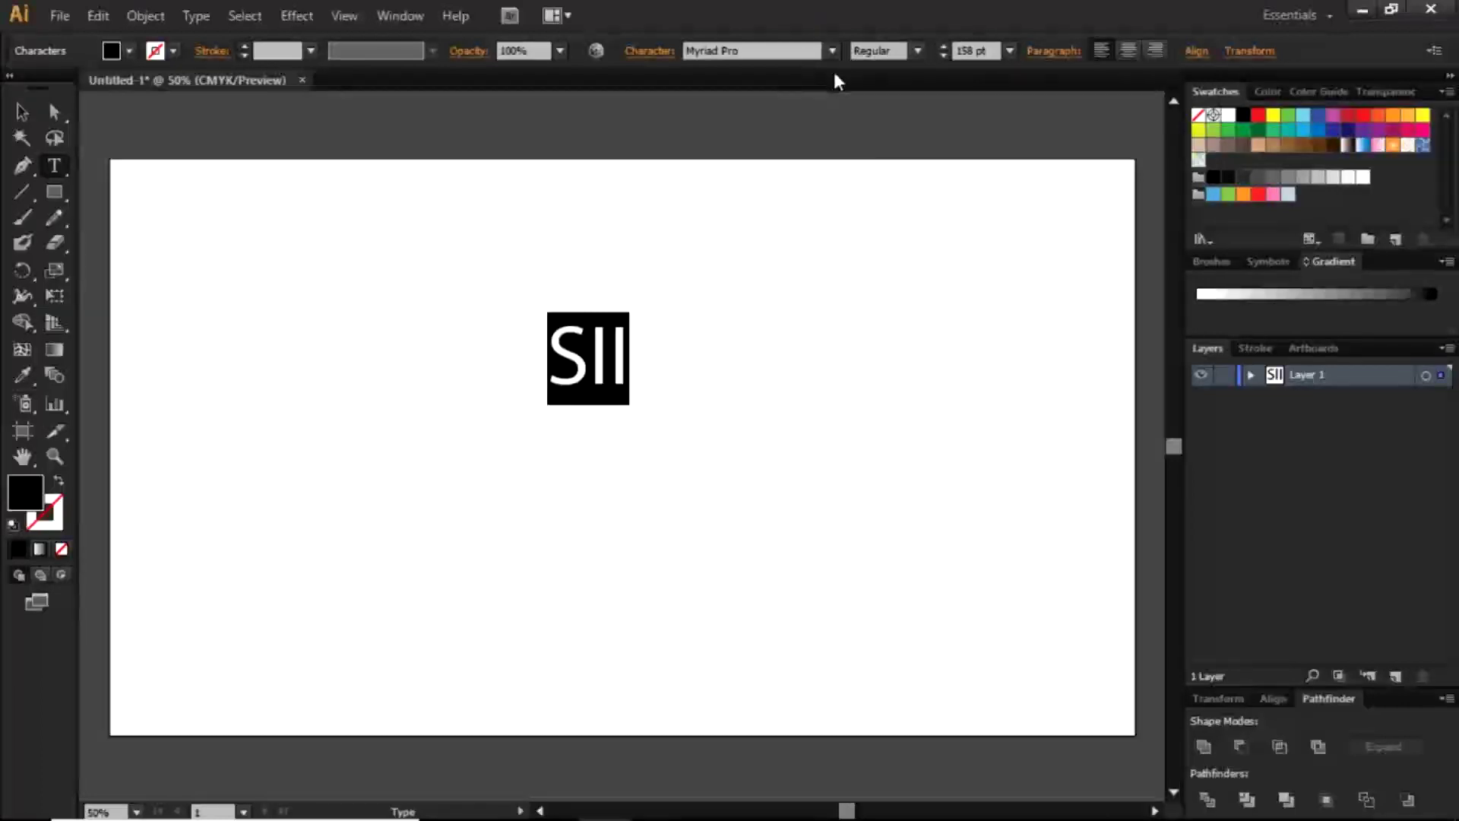
click(805, 49)
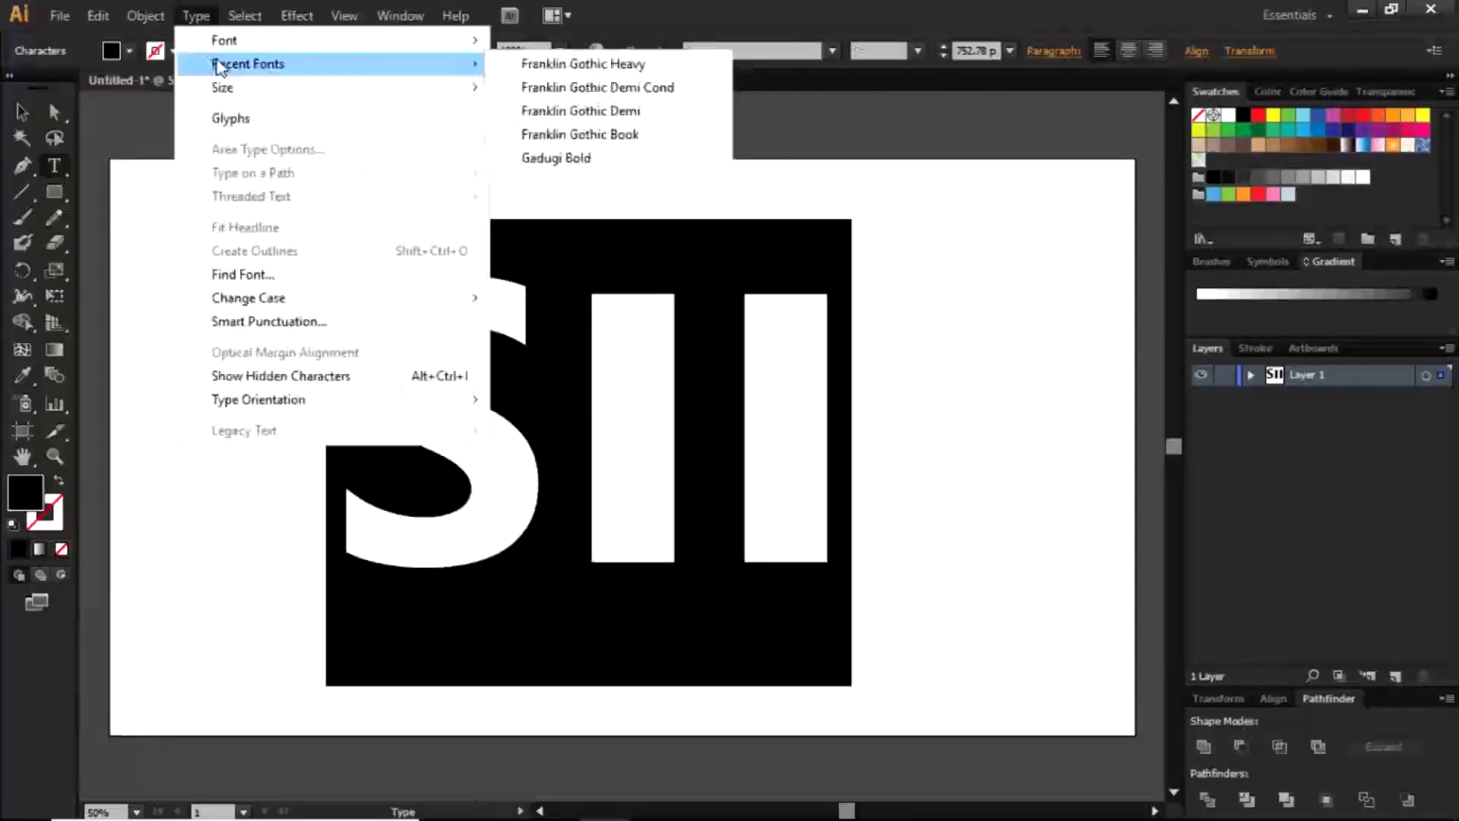
Convert the SII text to outlines, isolate the last I, and select all Layer 1 artwork
key(shift+ctrl+o)
click(828, 296)
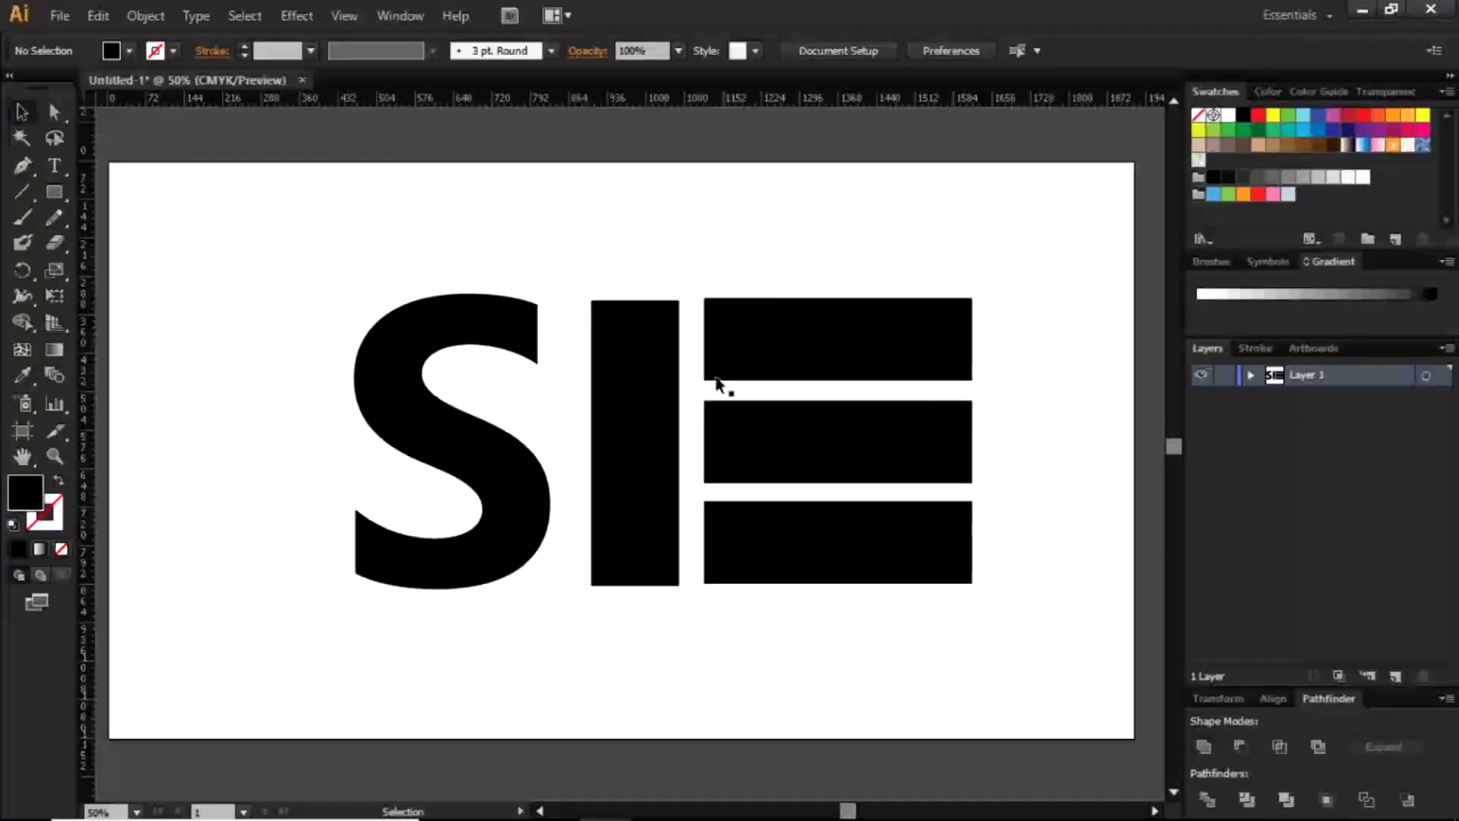
click(1426, 375)
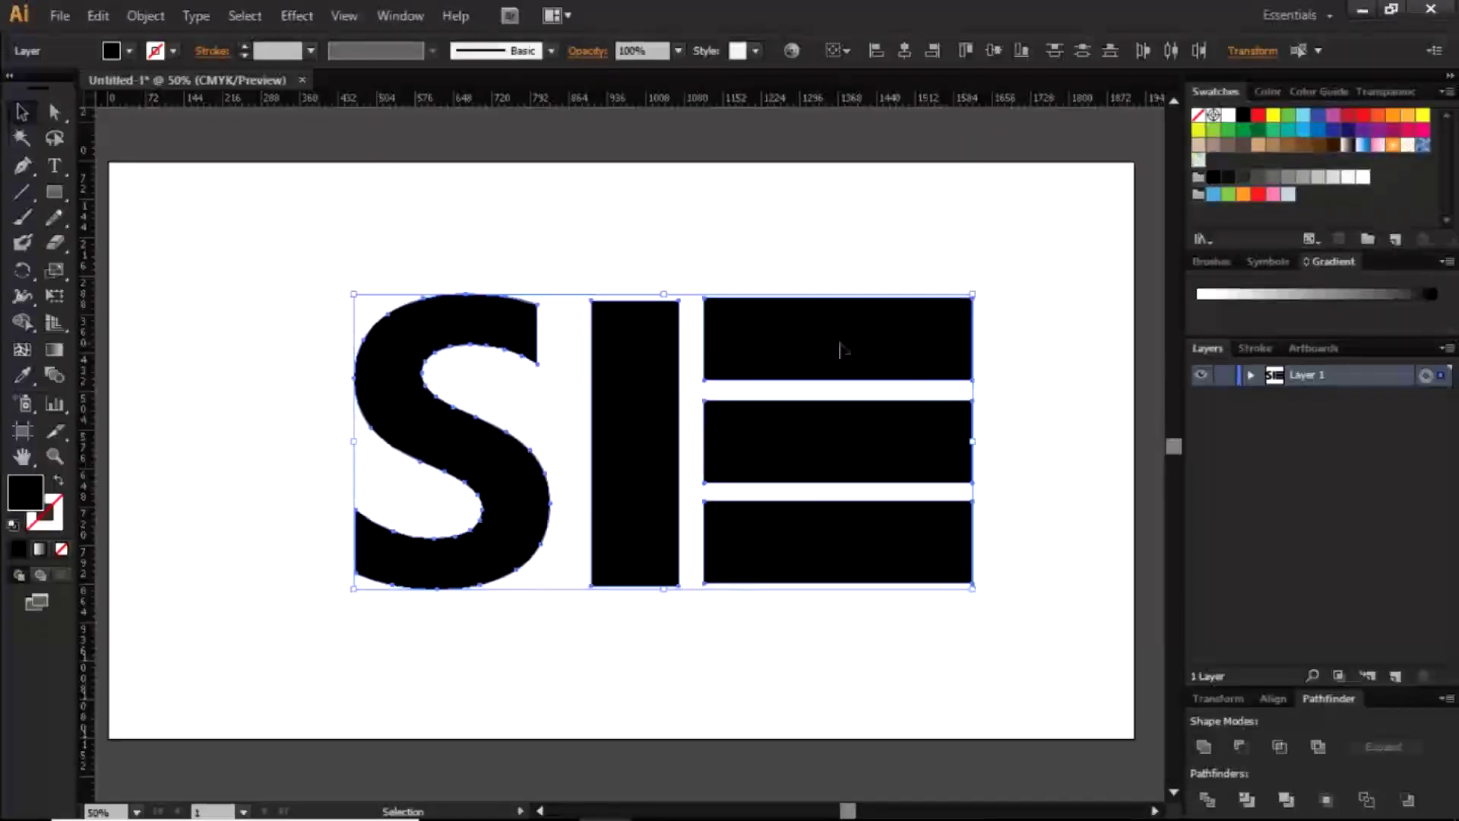
Expand Layer 1, drag its <Guide> object to the trash, and collapse the layer
click(1252, 375)
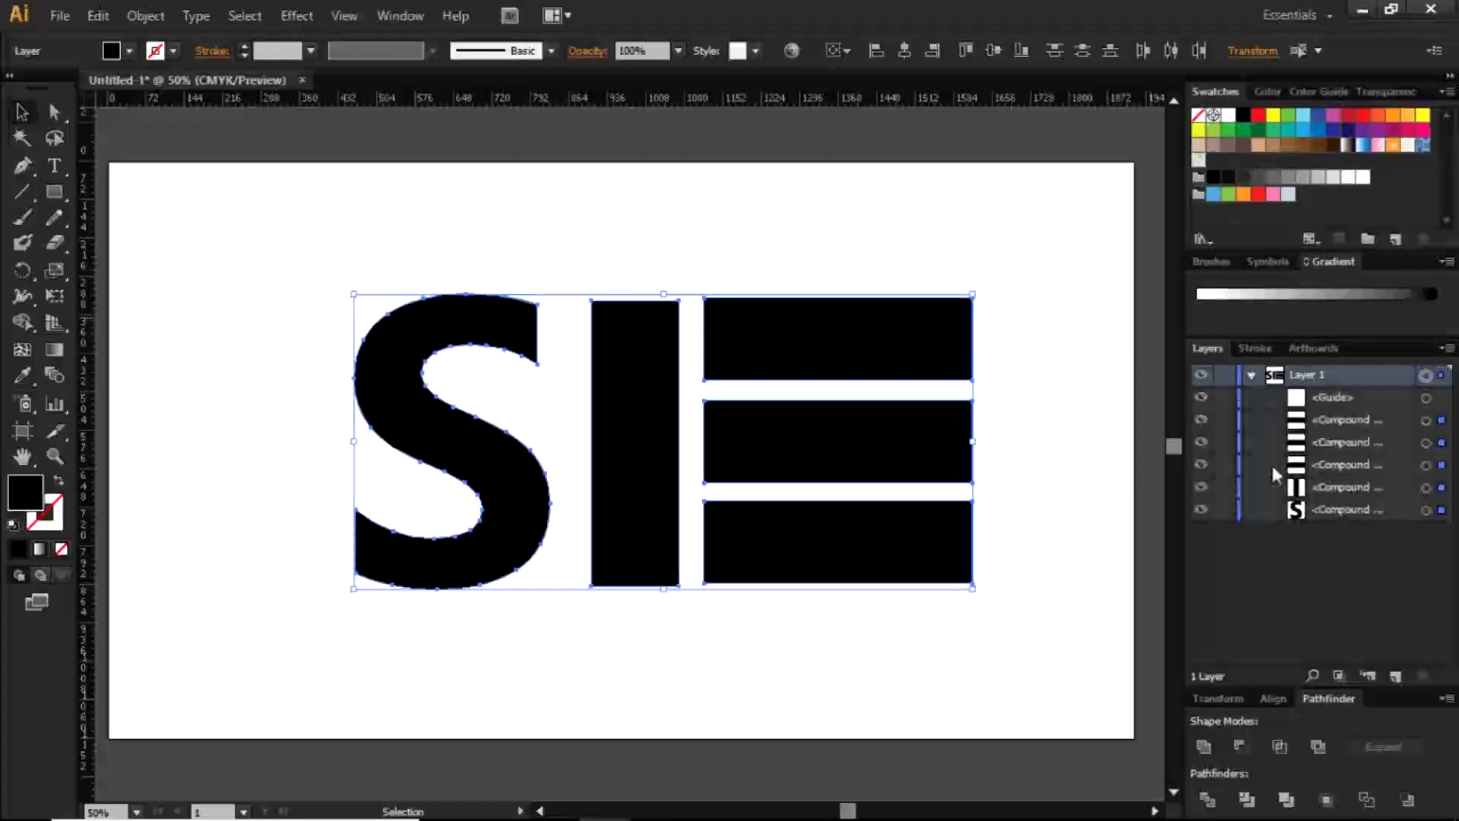
click(1373, 397)
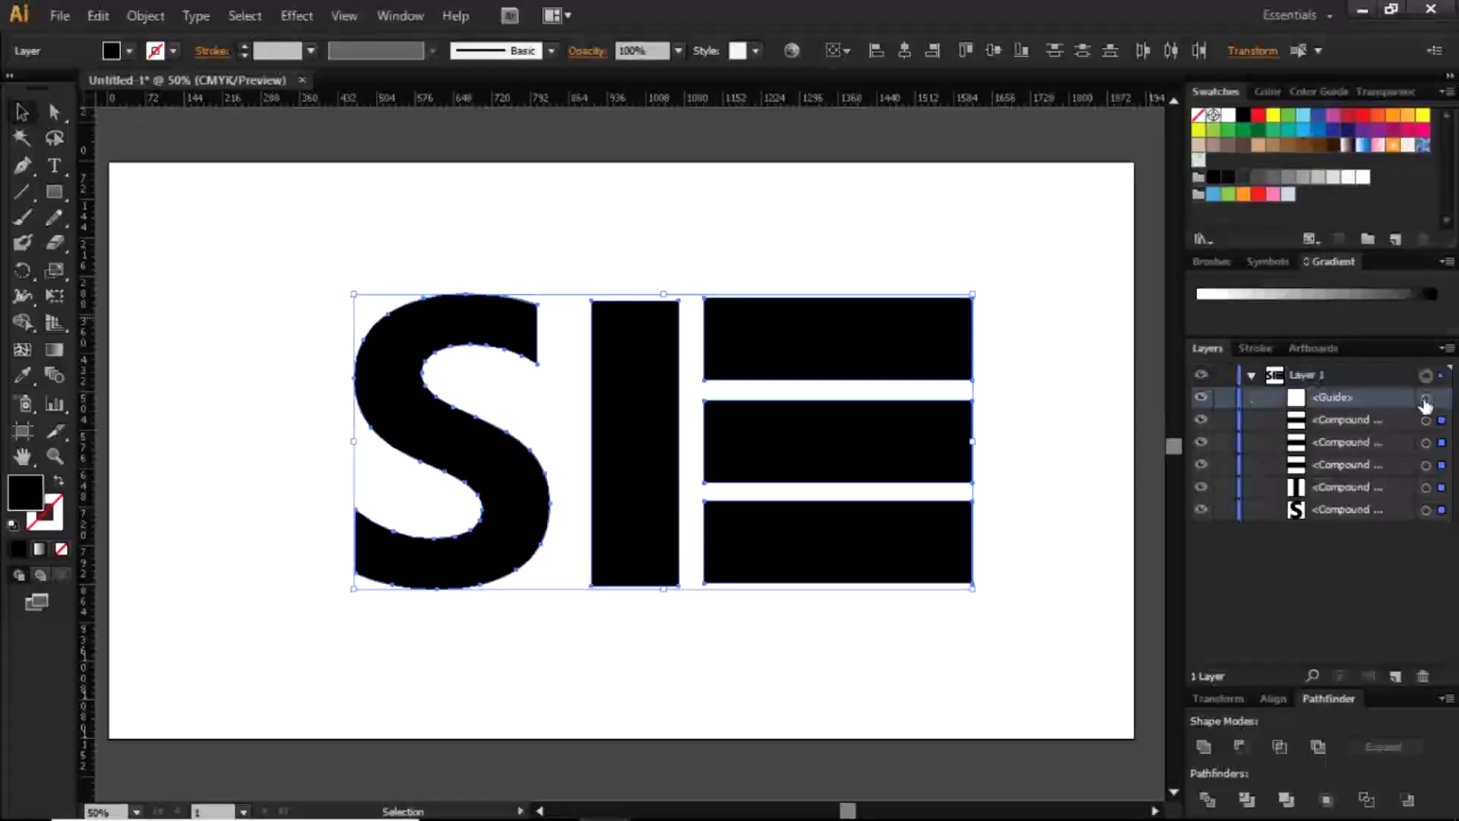
drag(1375, 404, 1422, 675)
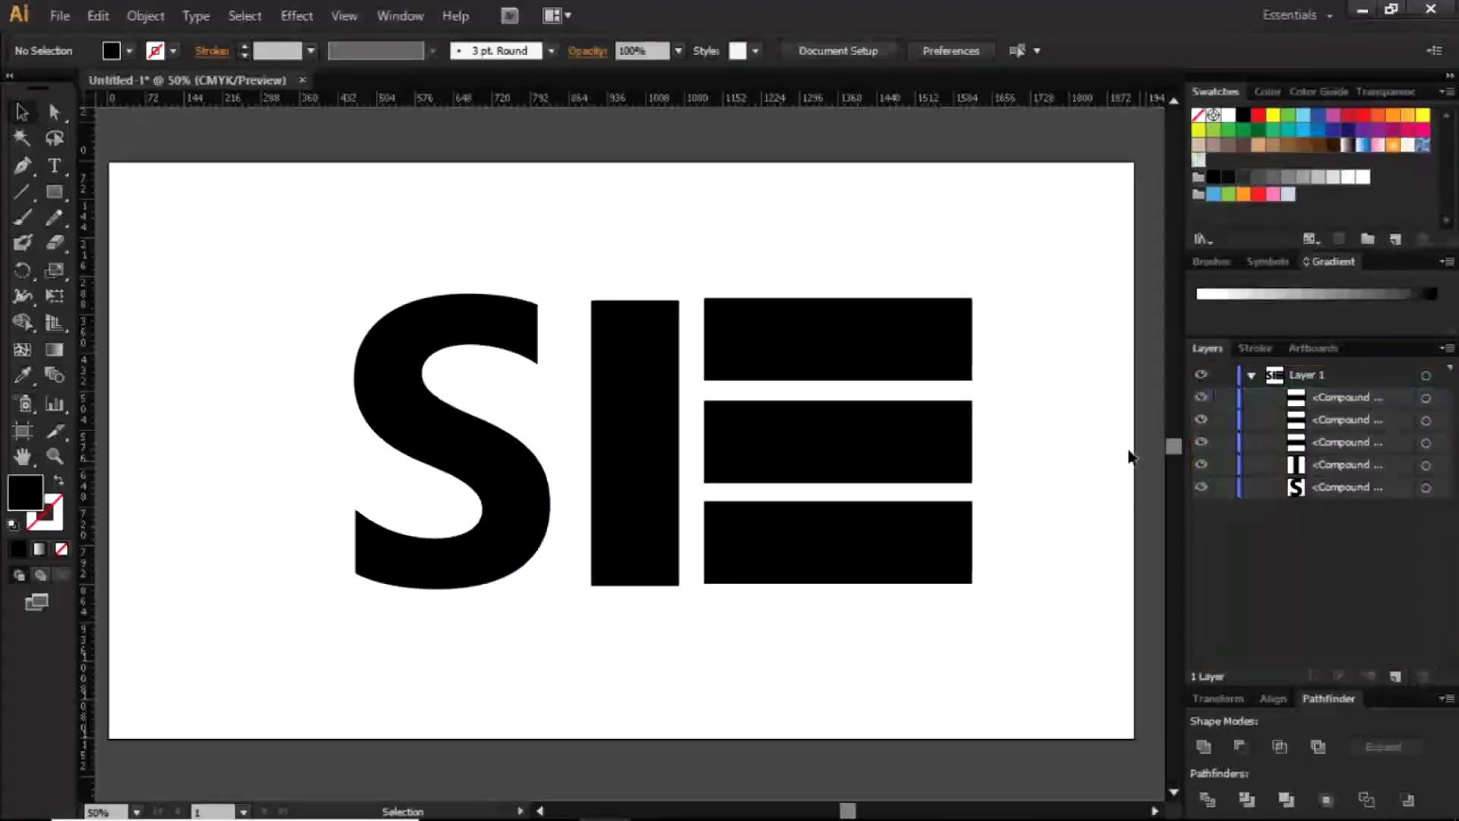
click(1252, 374)
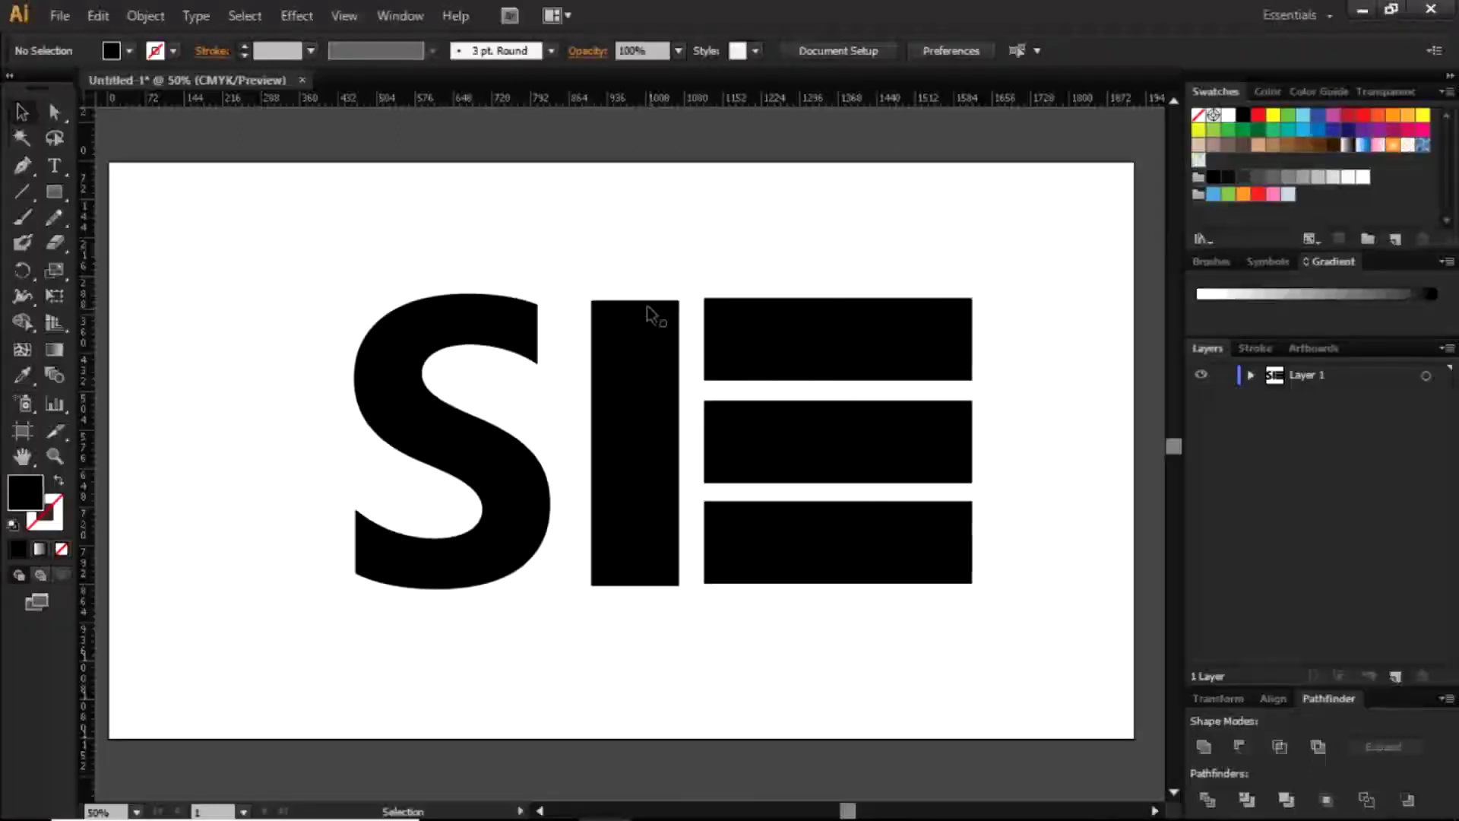
Move the S and the I shapes onto new Layers 2 and 3
click(418, 384)
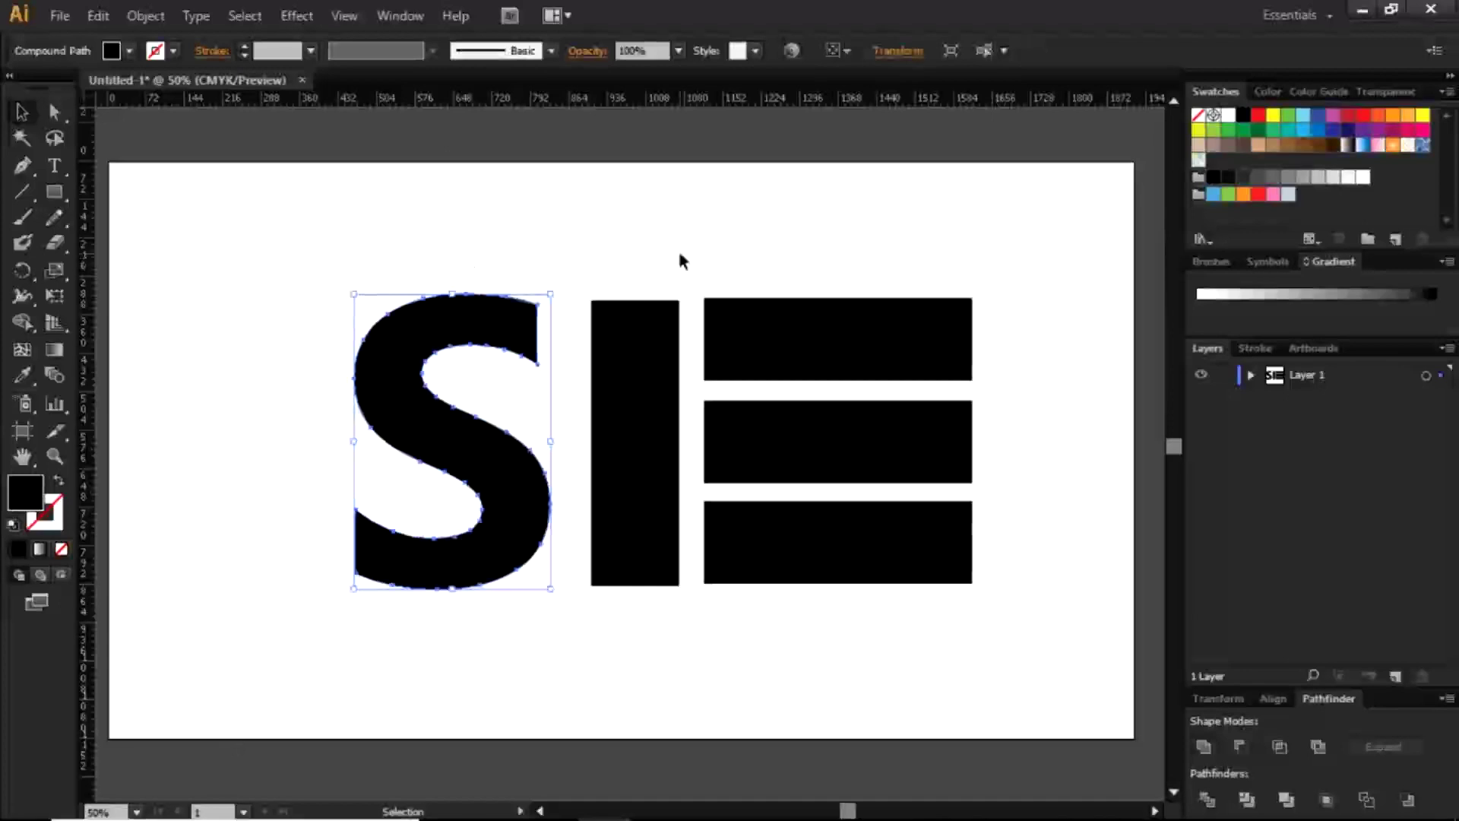
click(1395, 675)
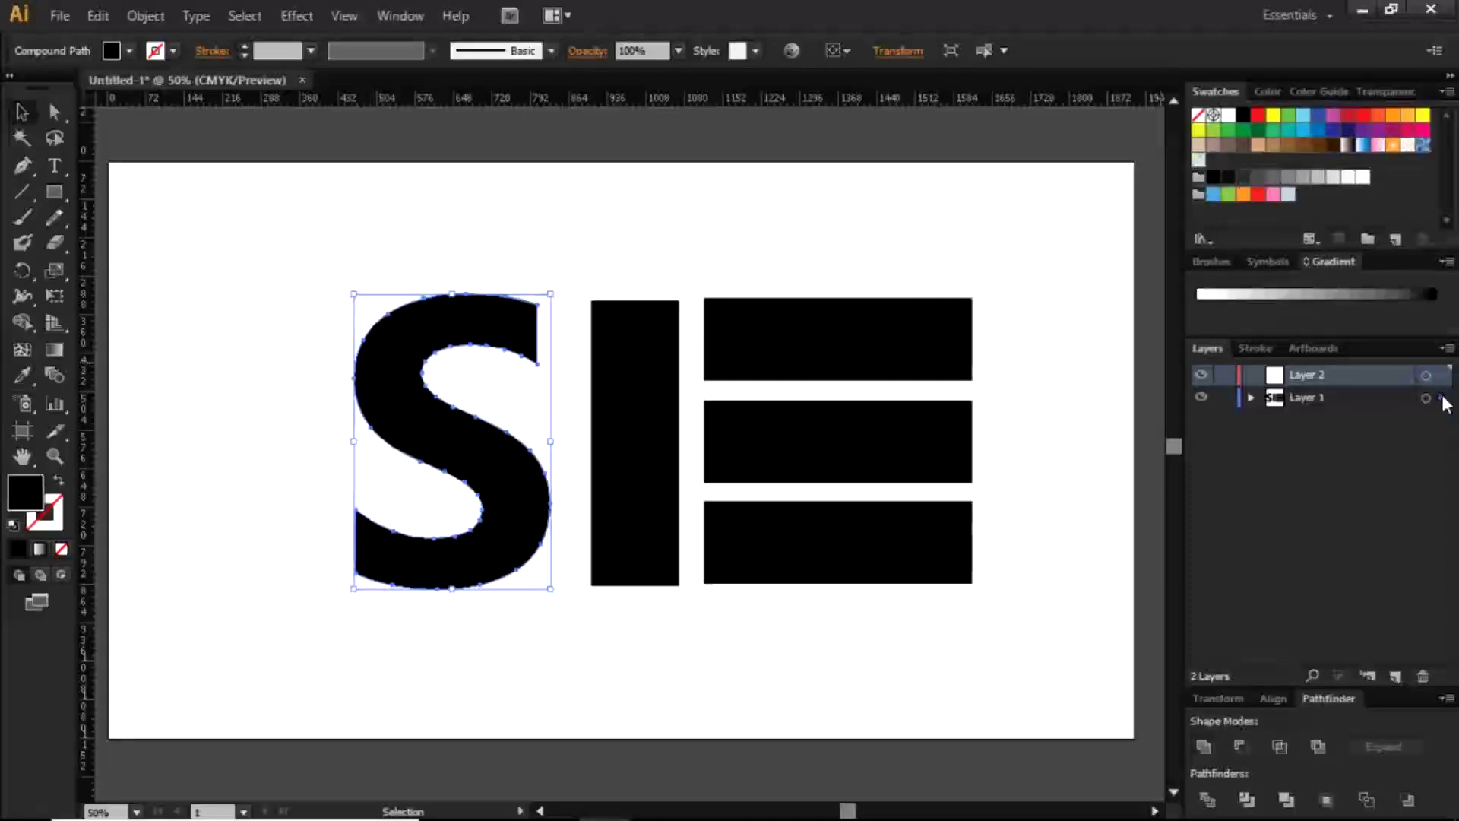
drag(1440, 382, 1441, 377)
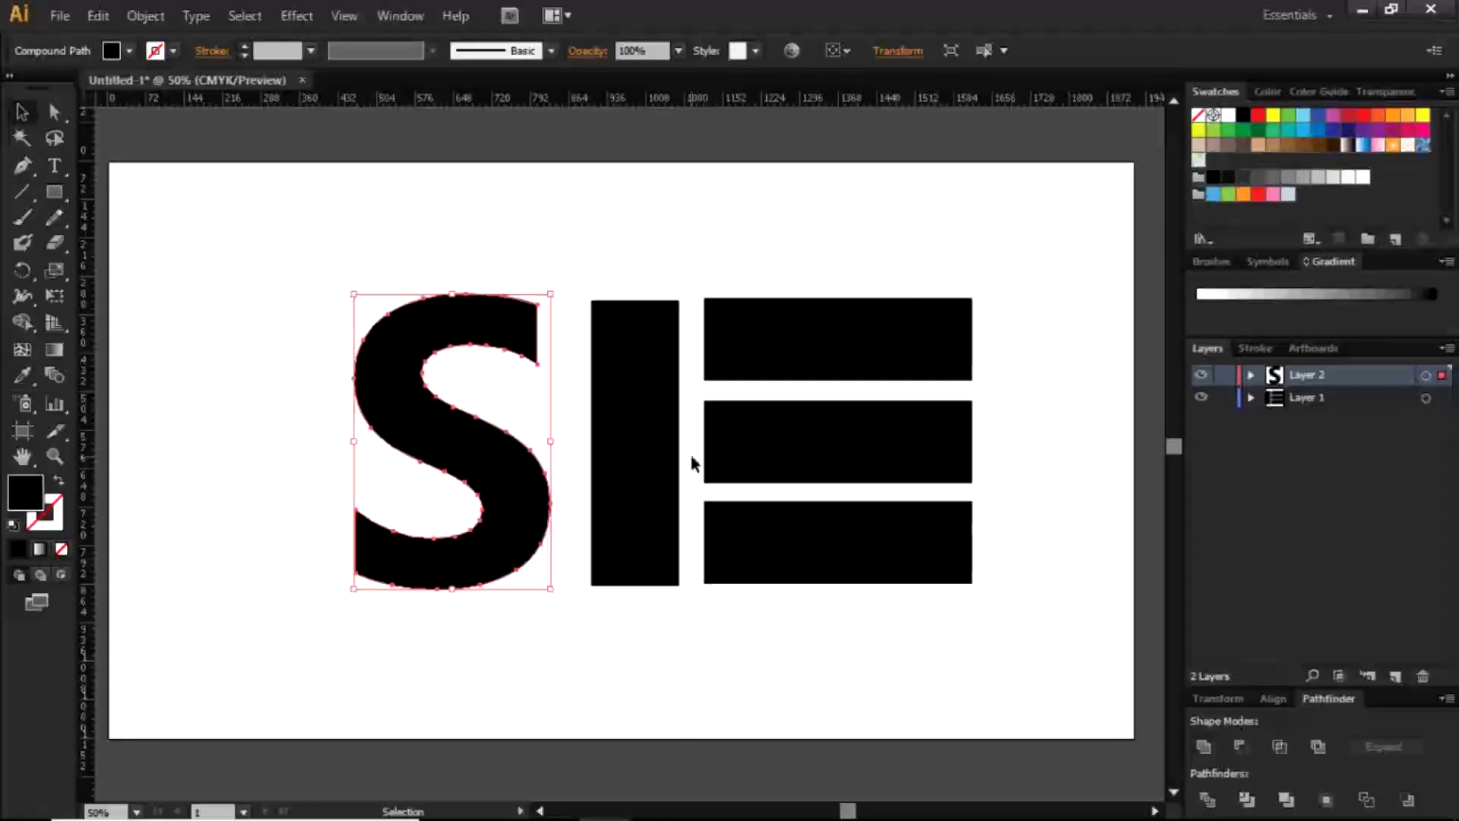
click(643, 426)
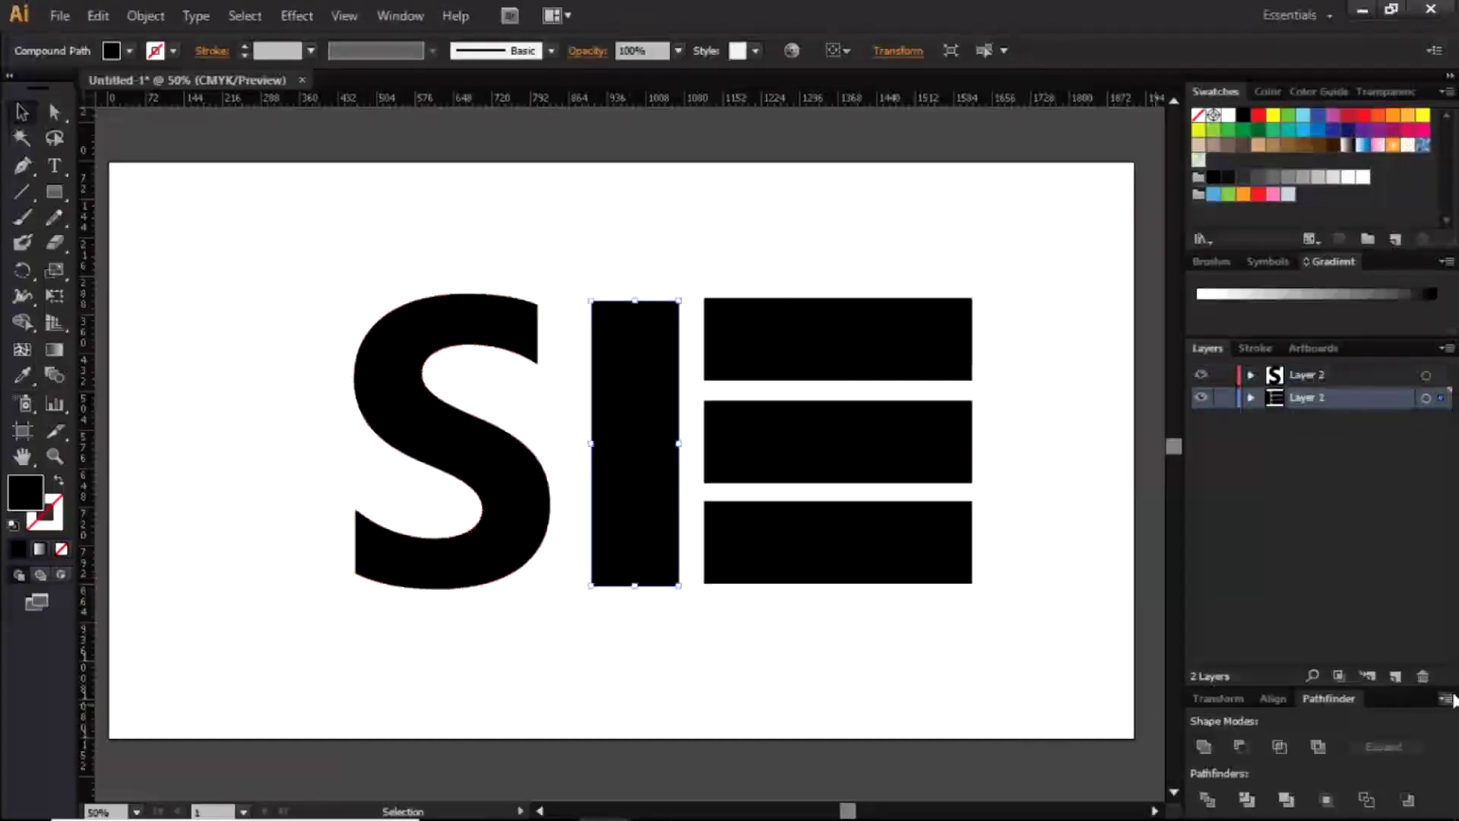
click(1396, 676)
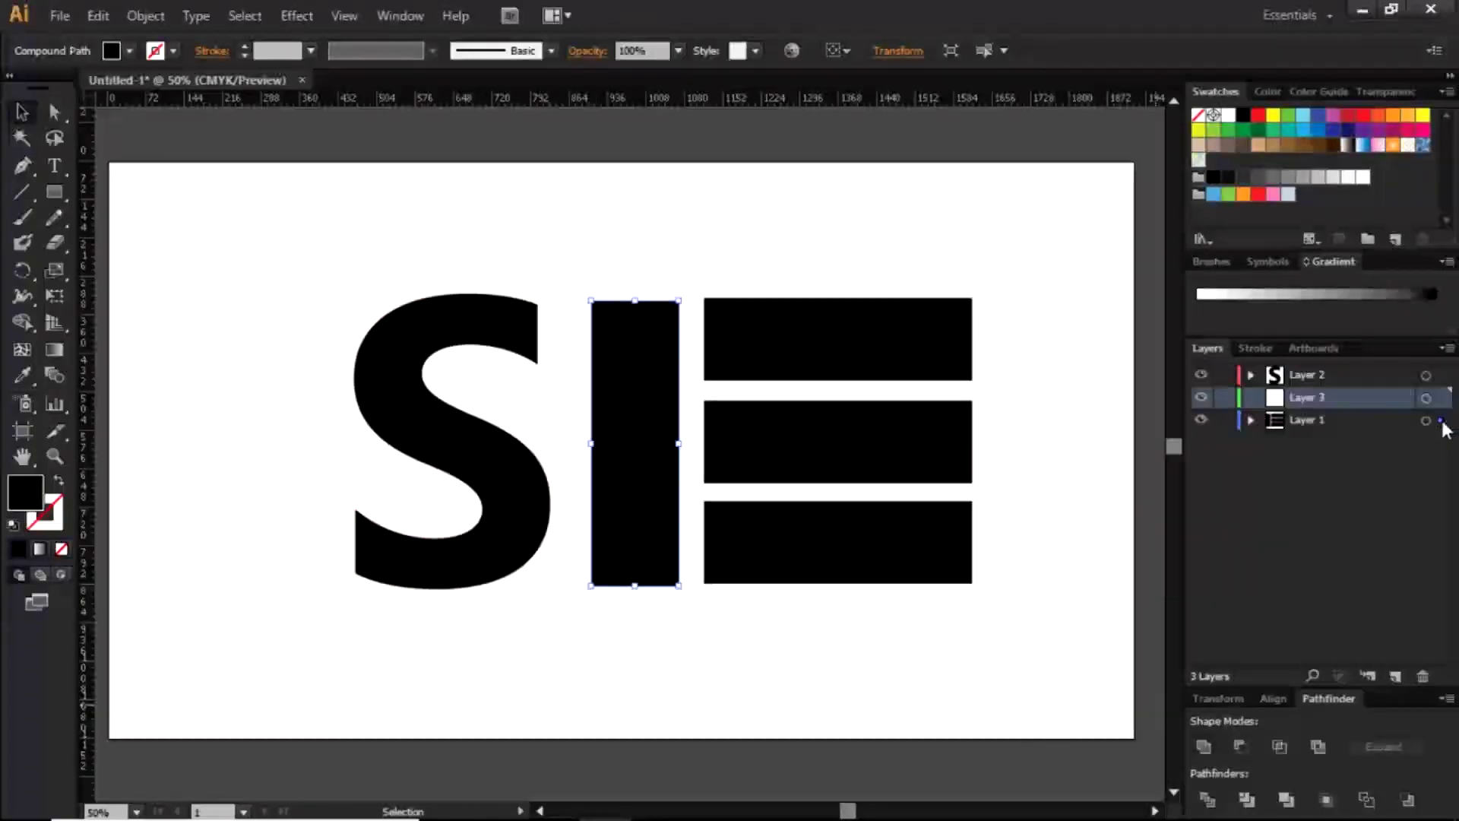
drag(1441, 421, 1441, 397)
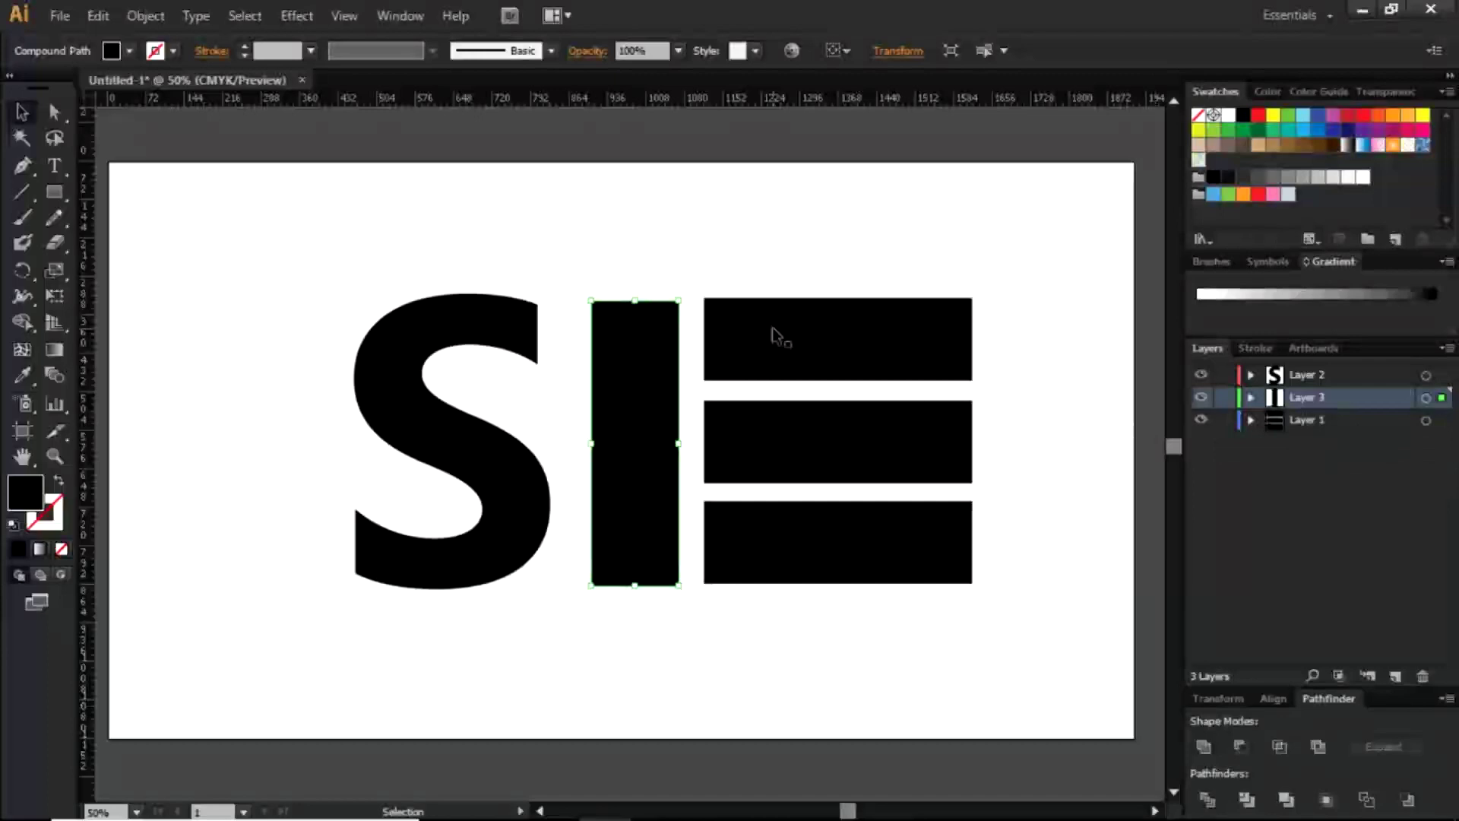
Move the top and middle horizontal bars onto new Layers 4 and 5
click(811, 285)
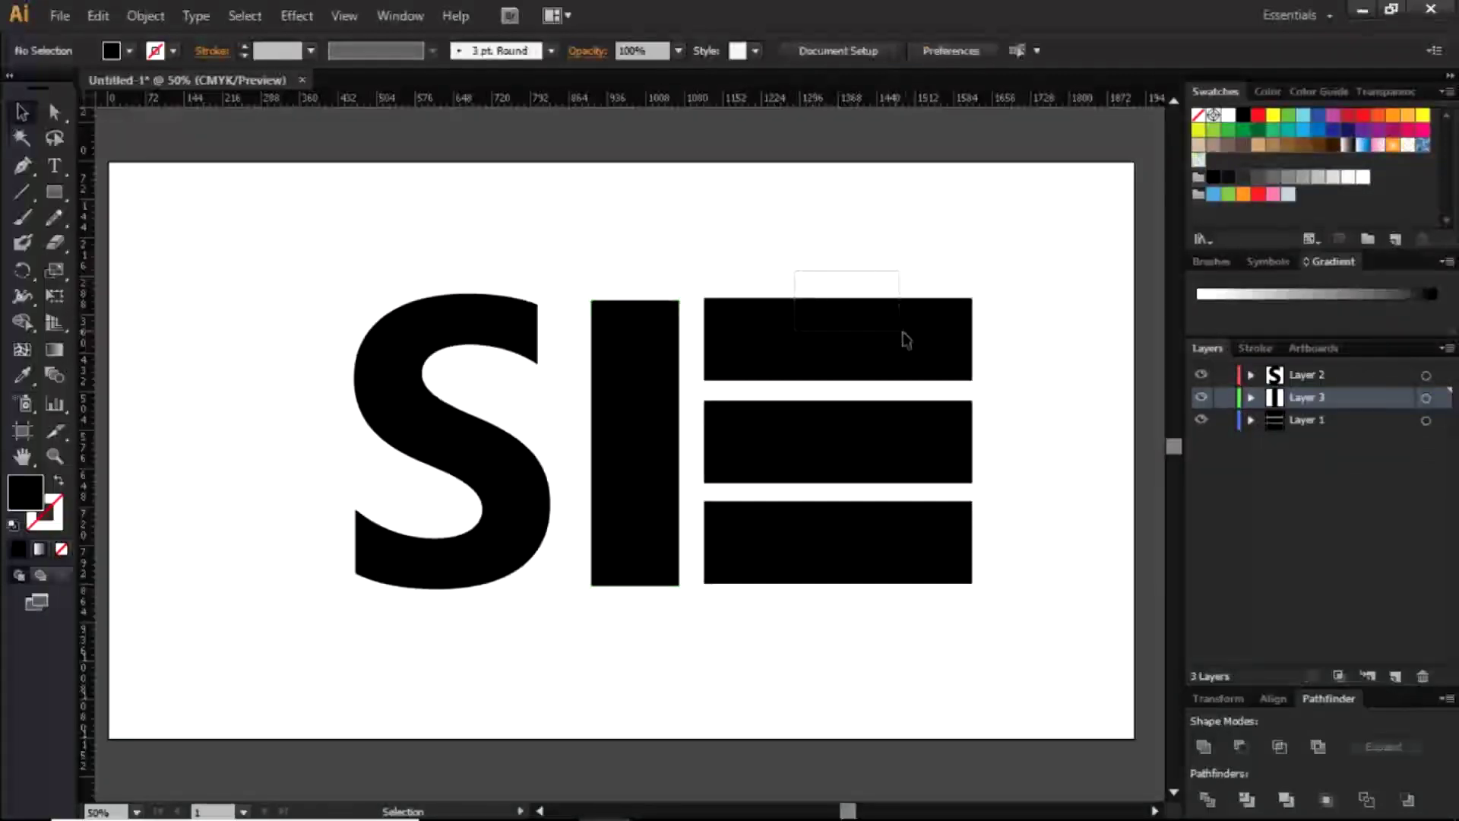
click(905, 335)
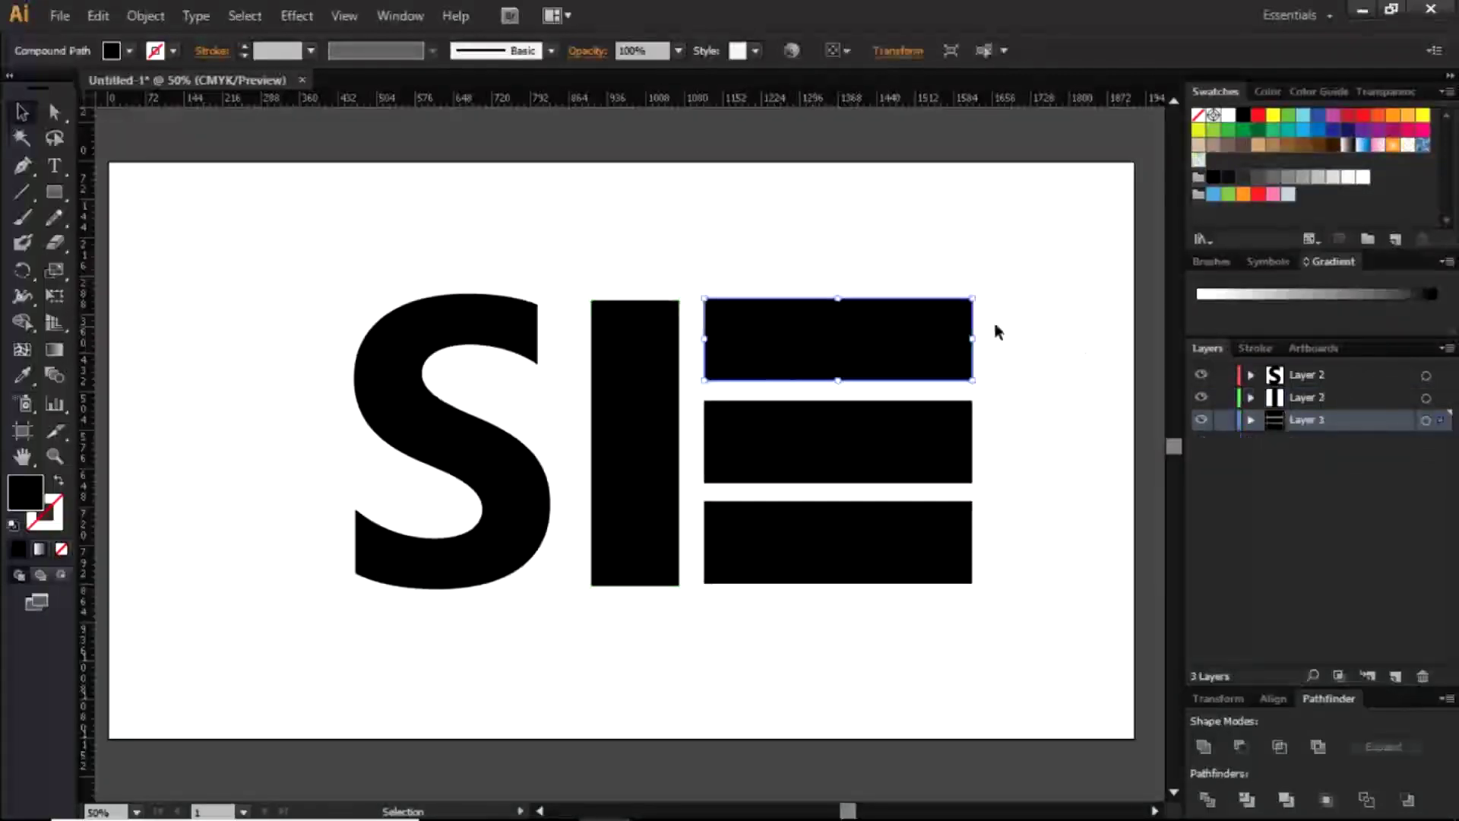
click(1395, 676)
drag(1442, 442, 1439, 424)
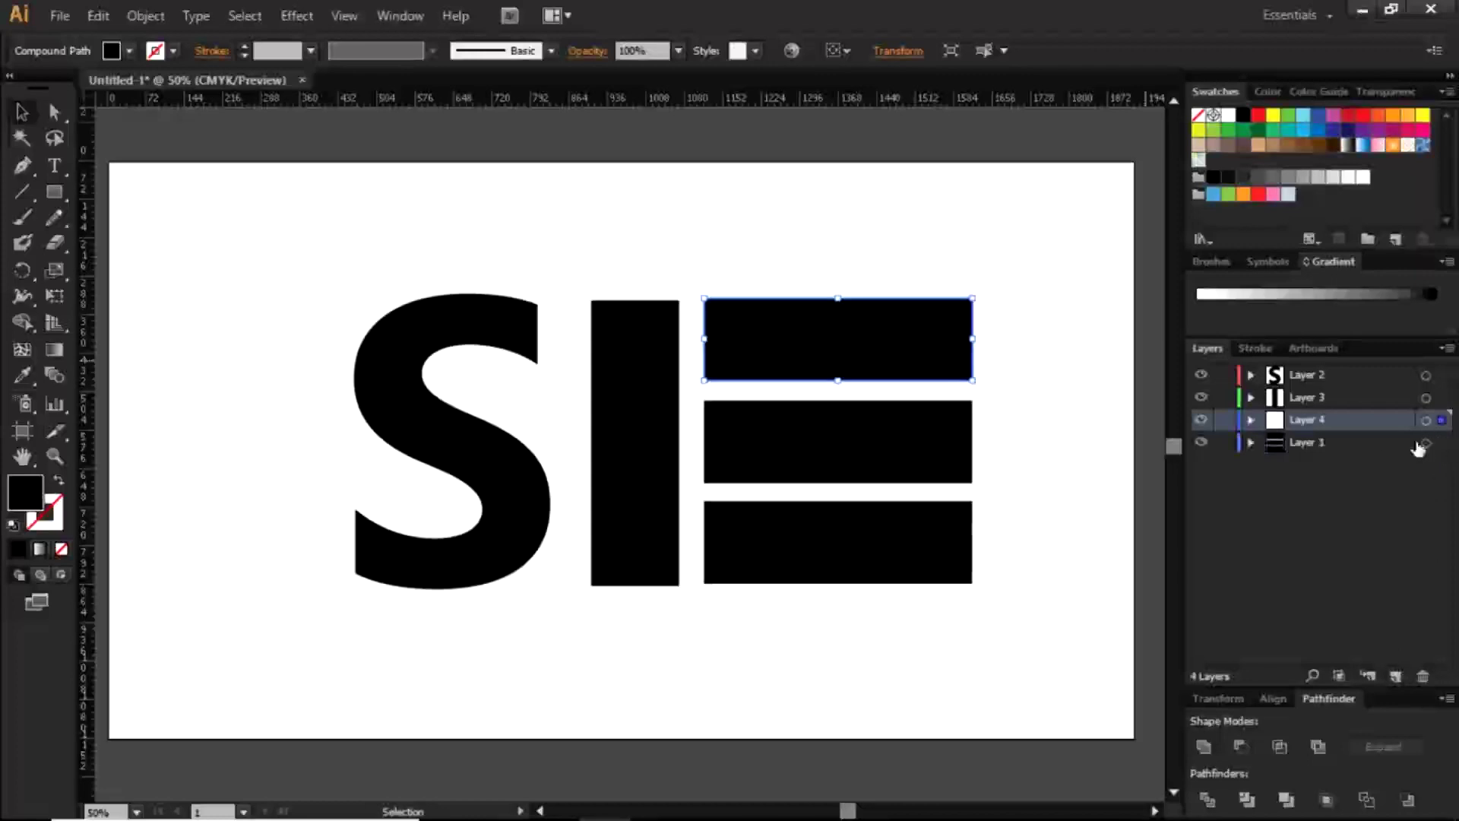
click(922, 479)
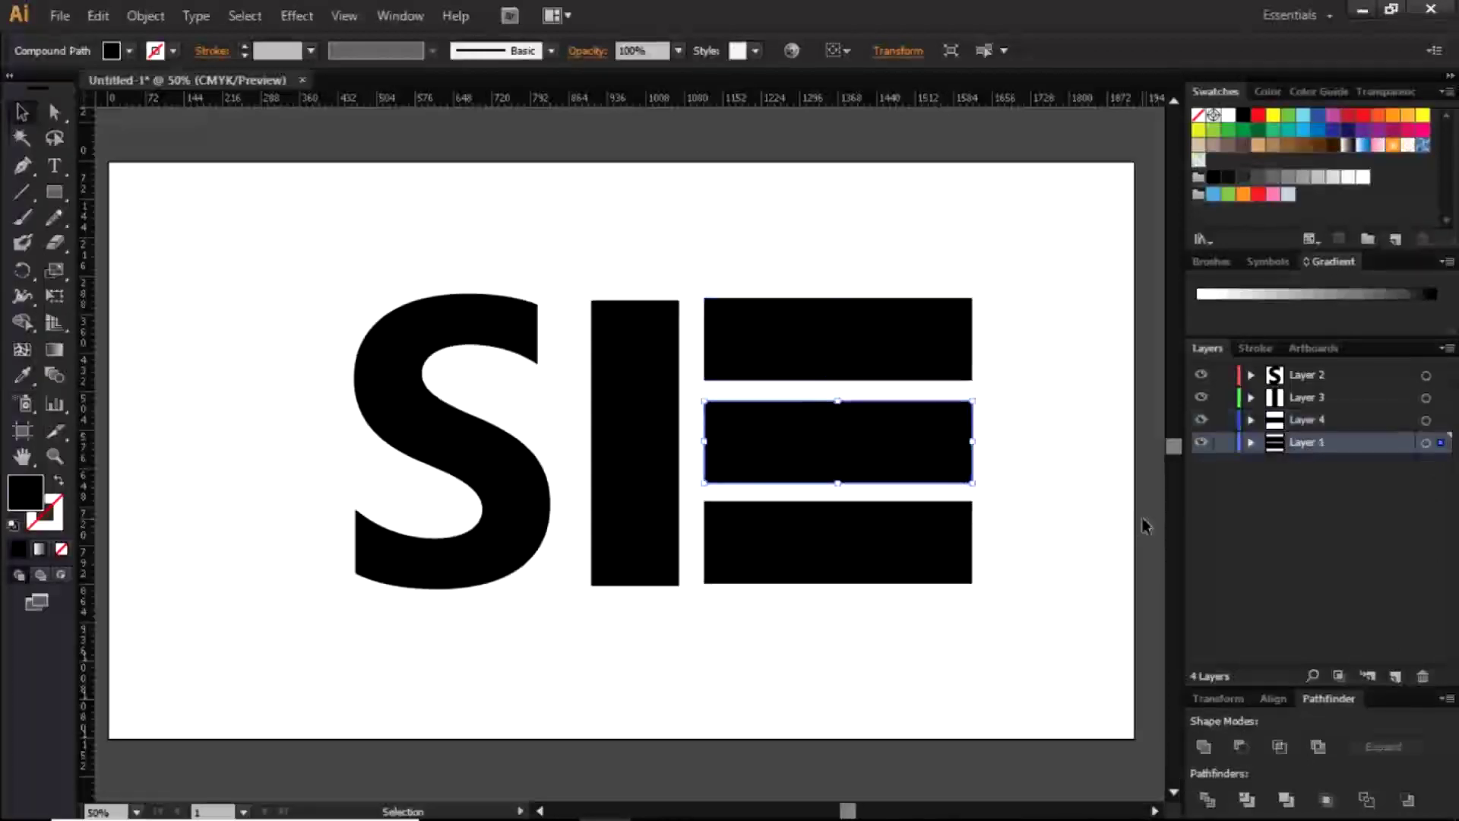
click(1397, 675)
drag(1442, 465, 1441, 443)
Undo moving the bottom bar, delete the empty Layer 6, and start saving the artwork
click(955, 560)
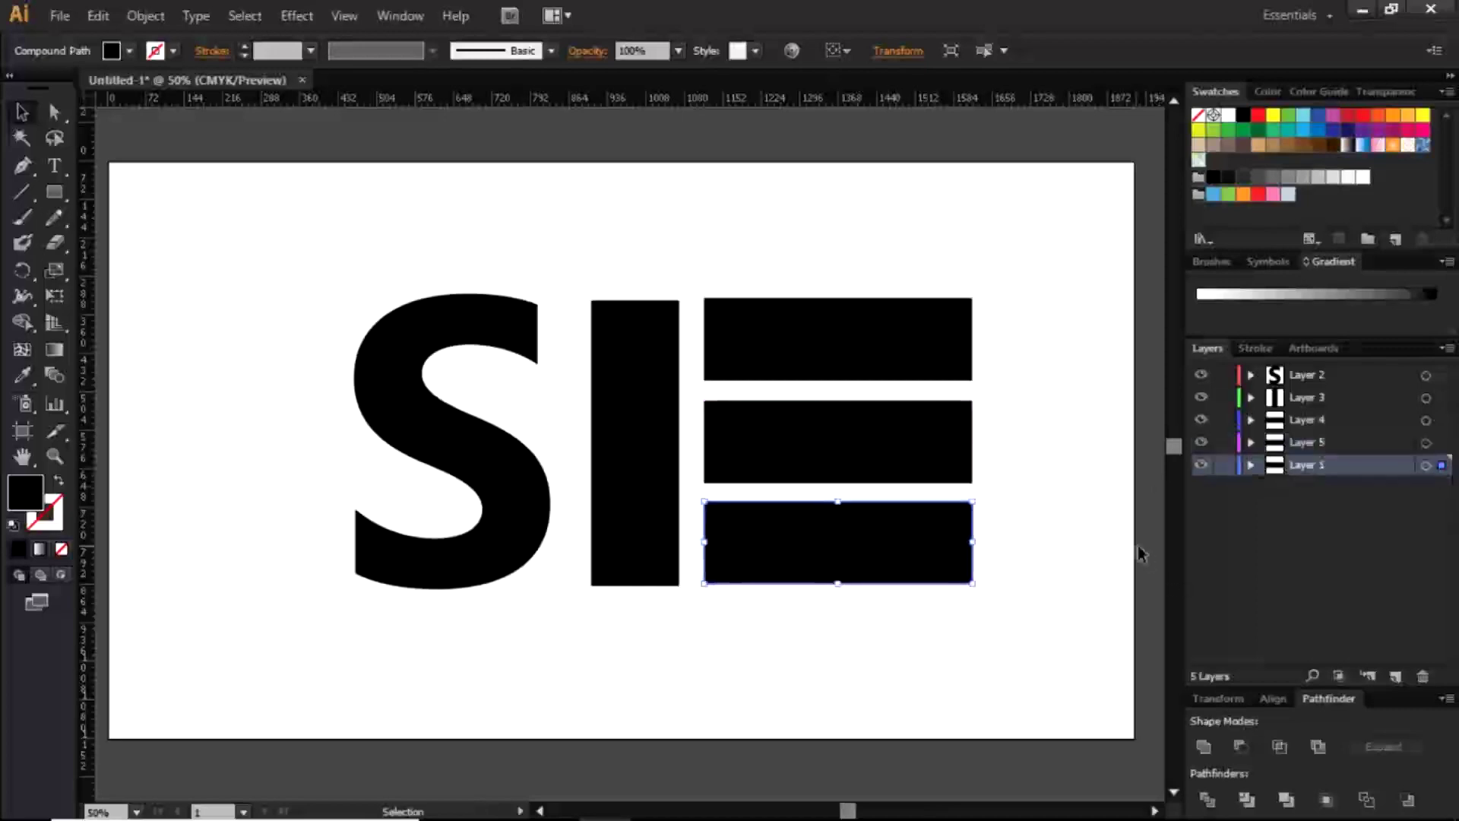
click(1397, 675)
drag(1444, 491, 1443, 466)
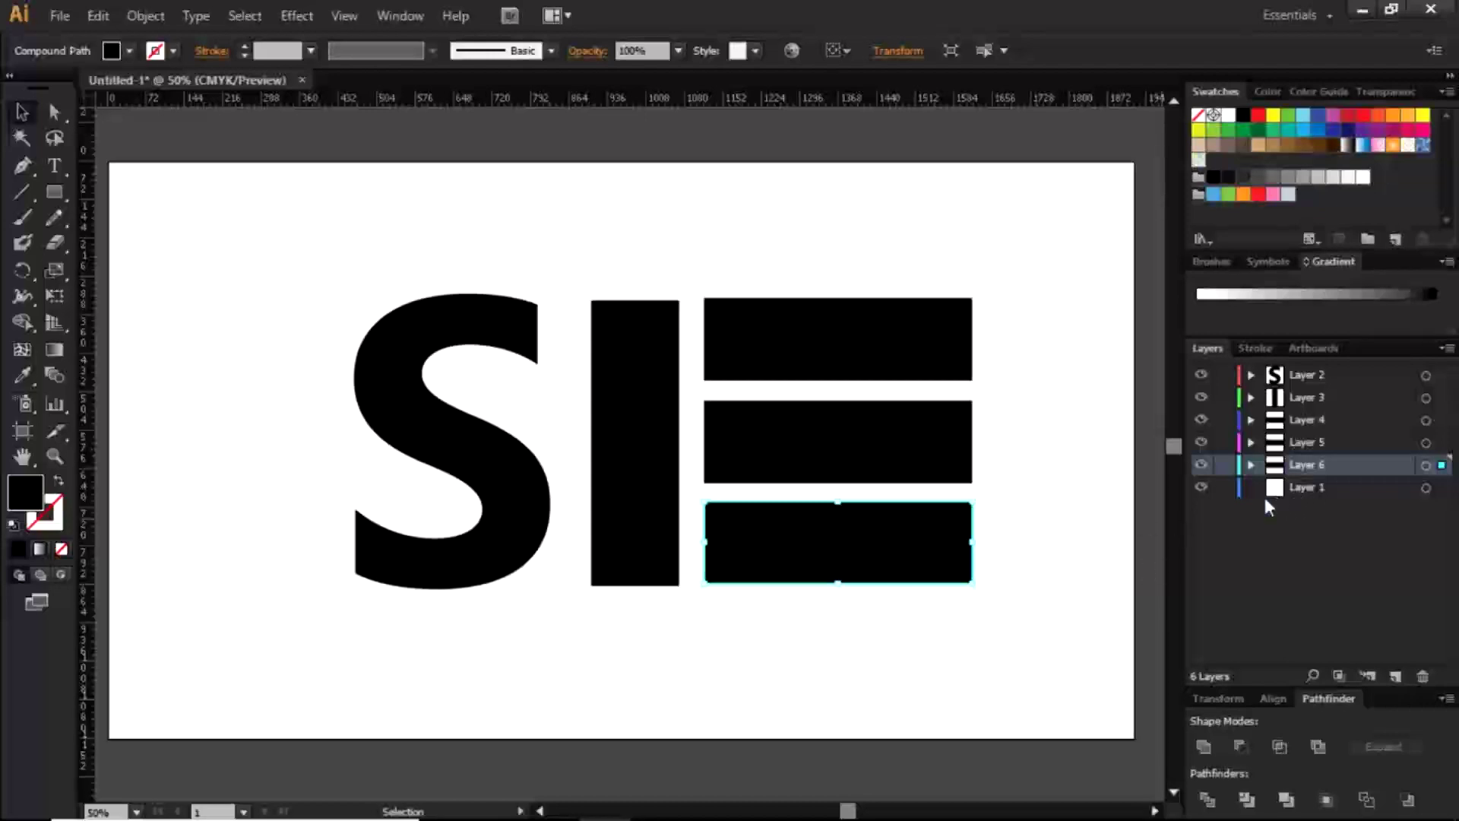
key(ctrl+z)
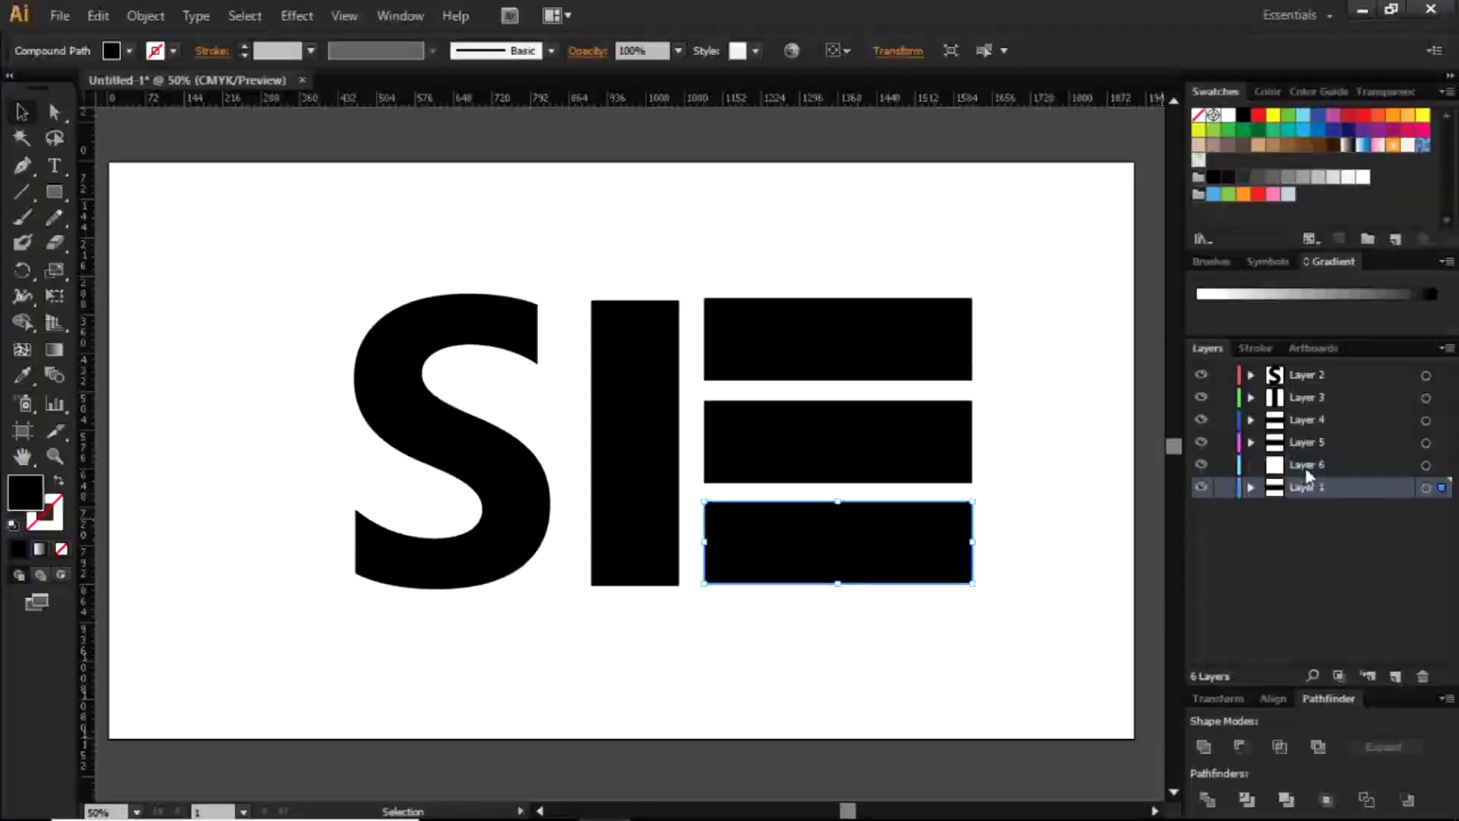
click(1366, 467)
click(1426, 465)
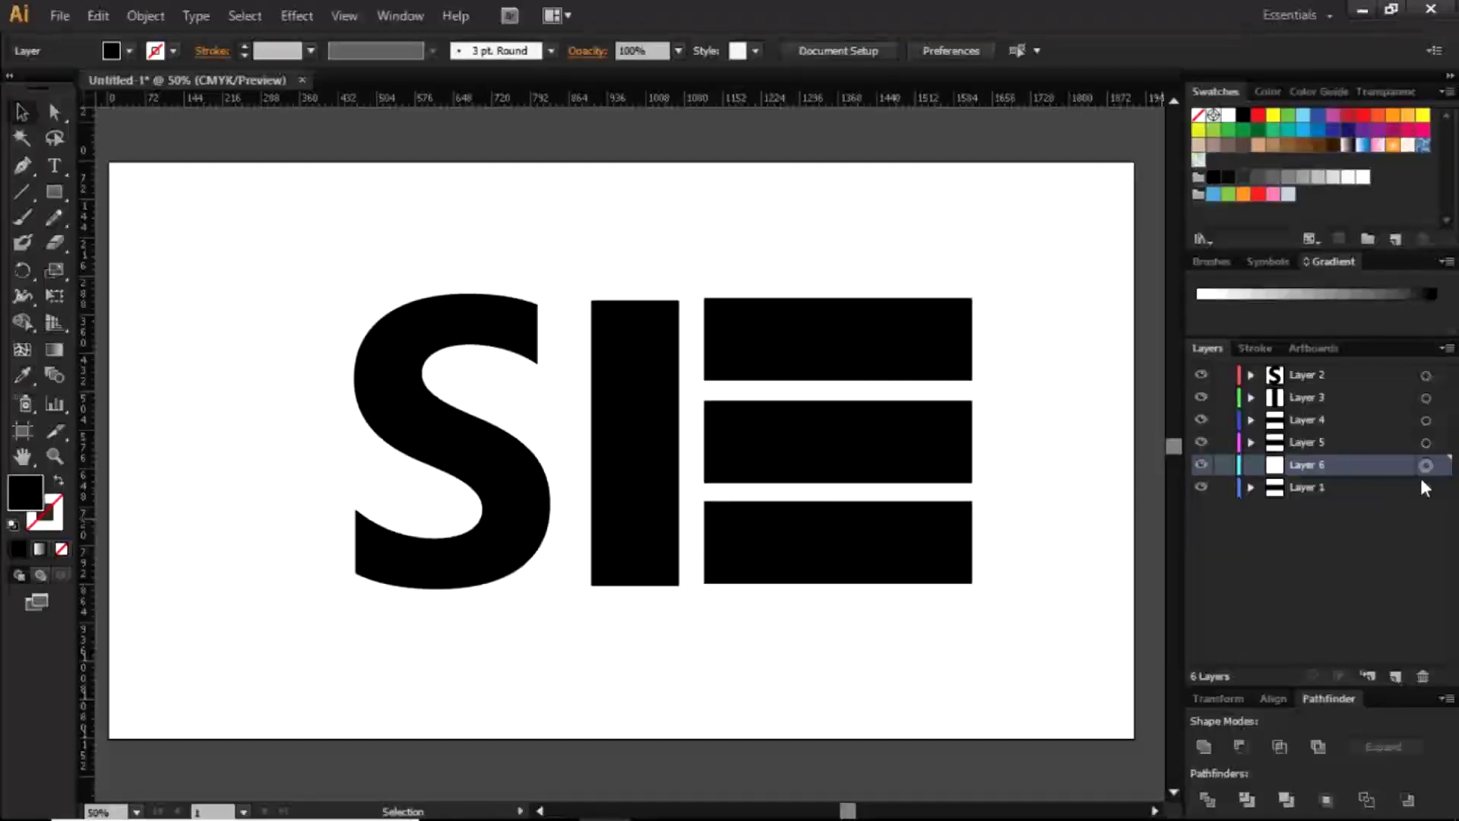
drag(1398, 467, 1426, 676)
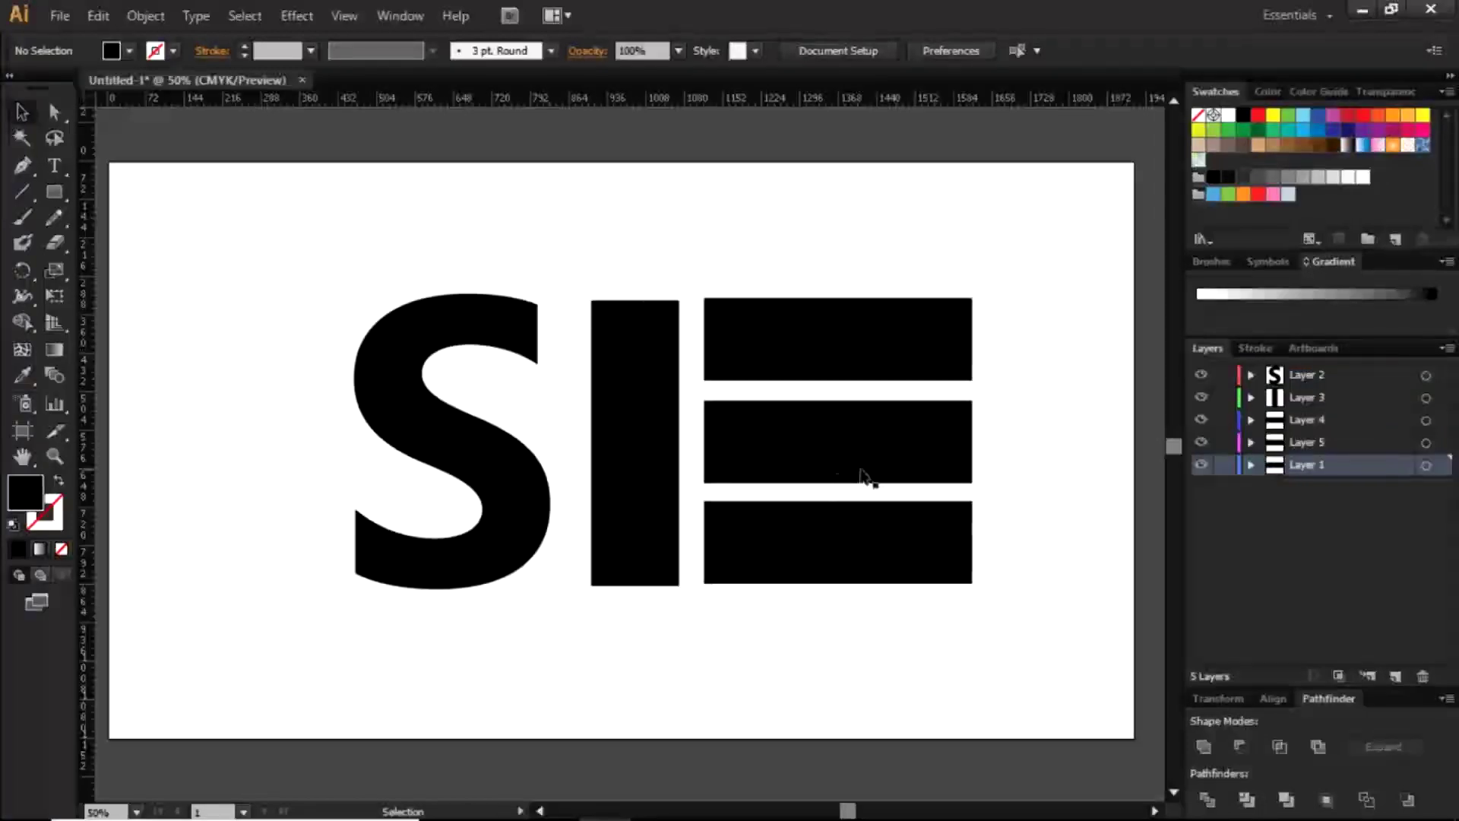
key(ctrl+minus)
key(ctrl+s)
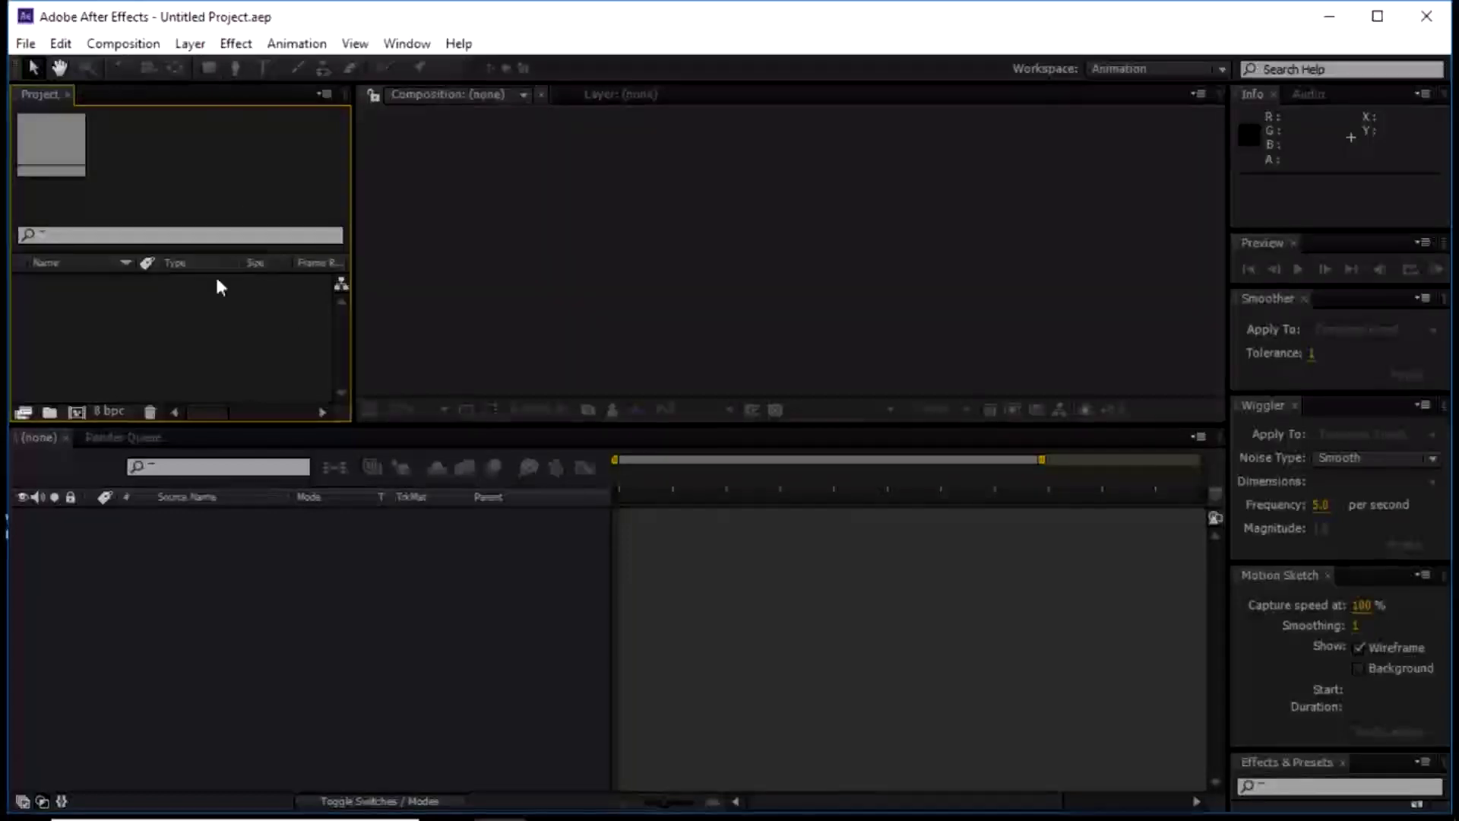
Import DEMO.ai from the Desktop with Import Kind set to Composition
double_click(213, 327)
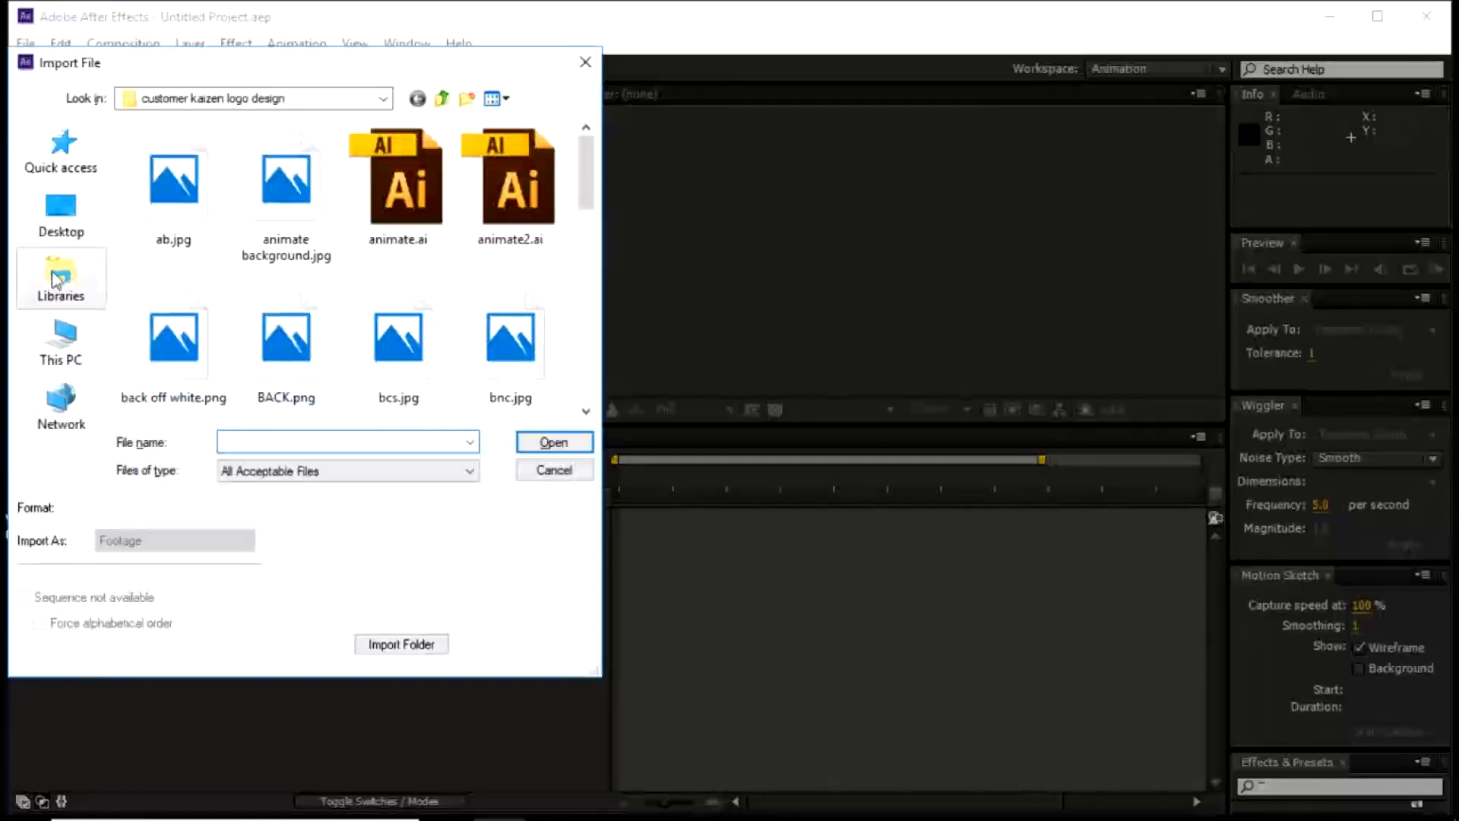
click(60, 280)
click(61, 219)
double_click(407, 171)
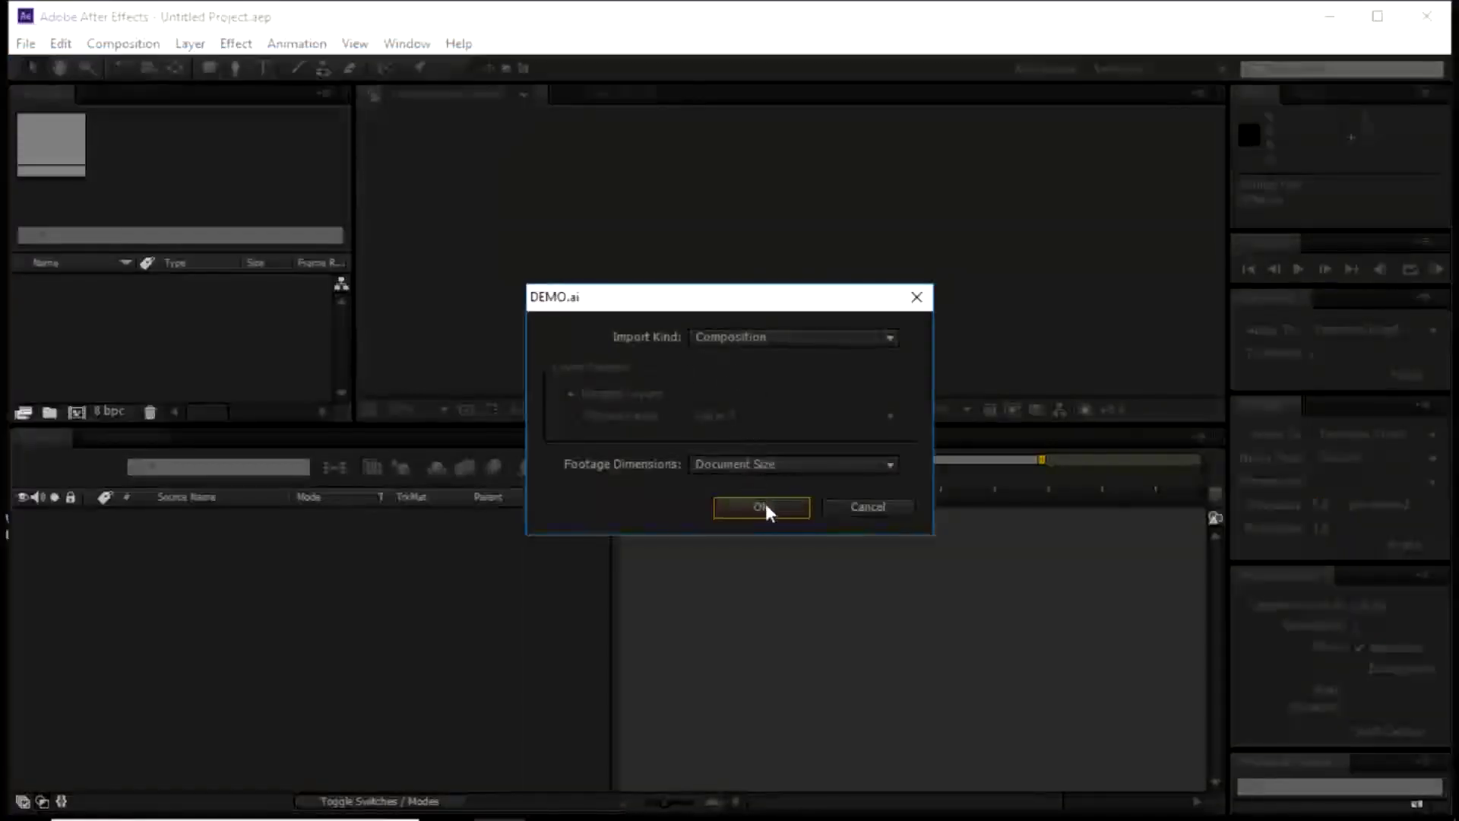
click(762, 507)
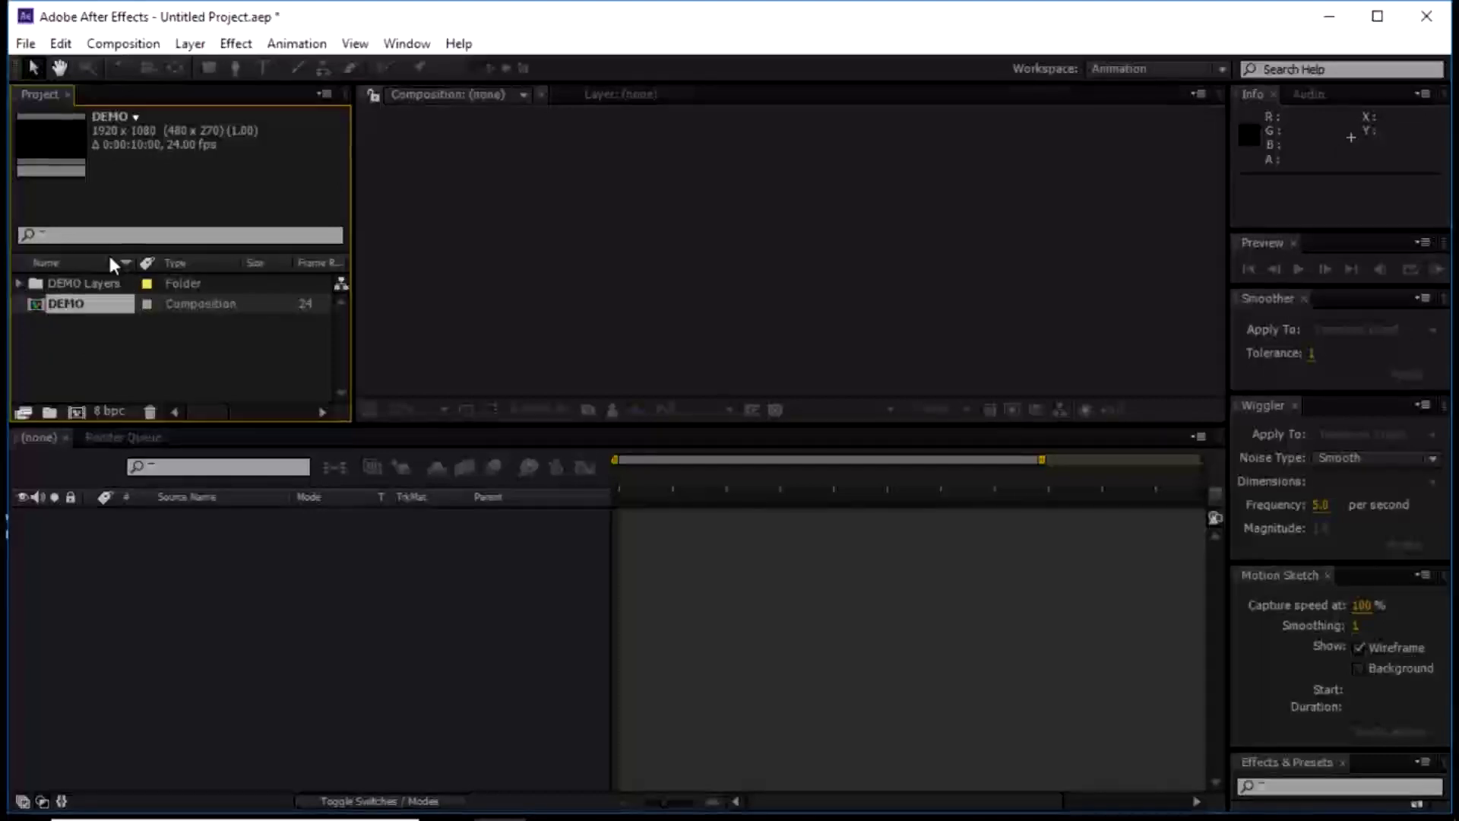
Check the DEMO Layers folder, then open the DEMO composition in the timeline
click(19, 284)
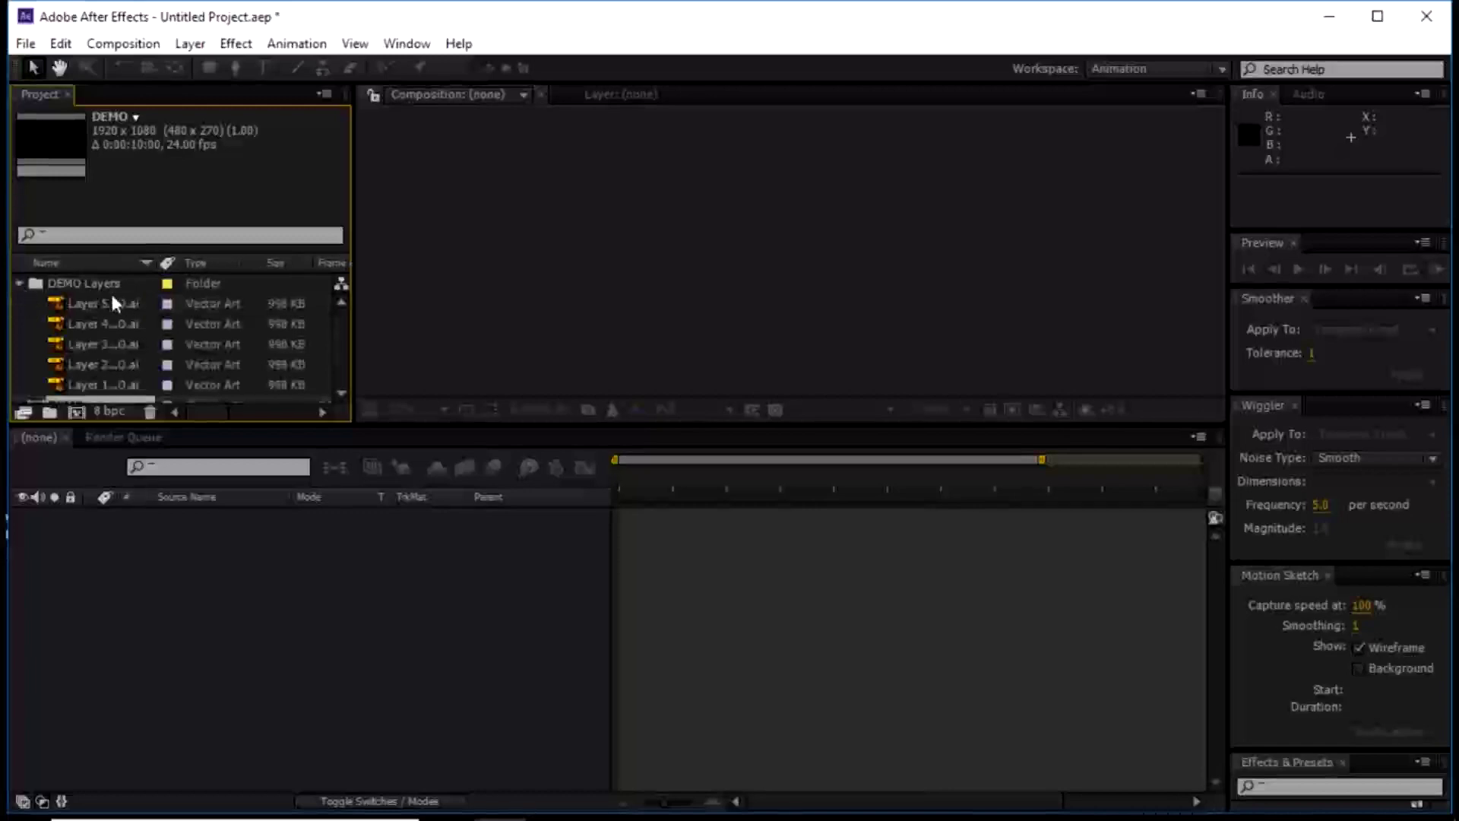
click(18, 283)
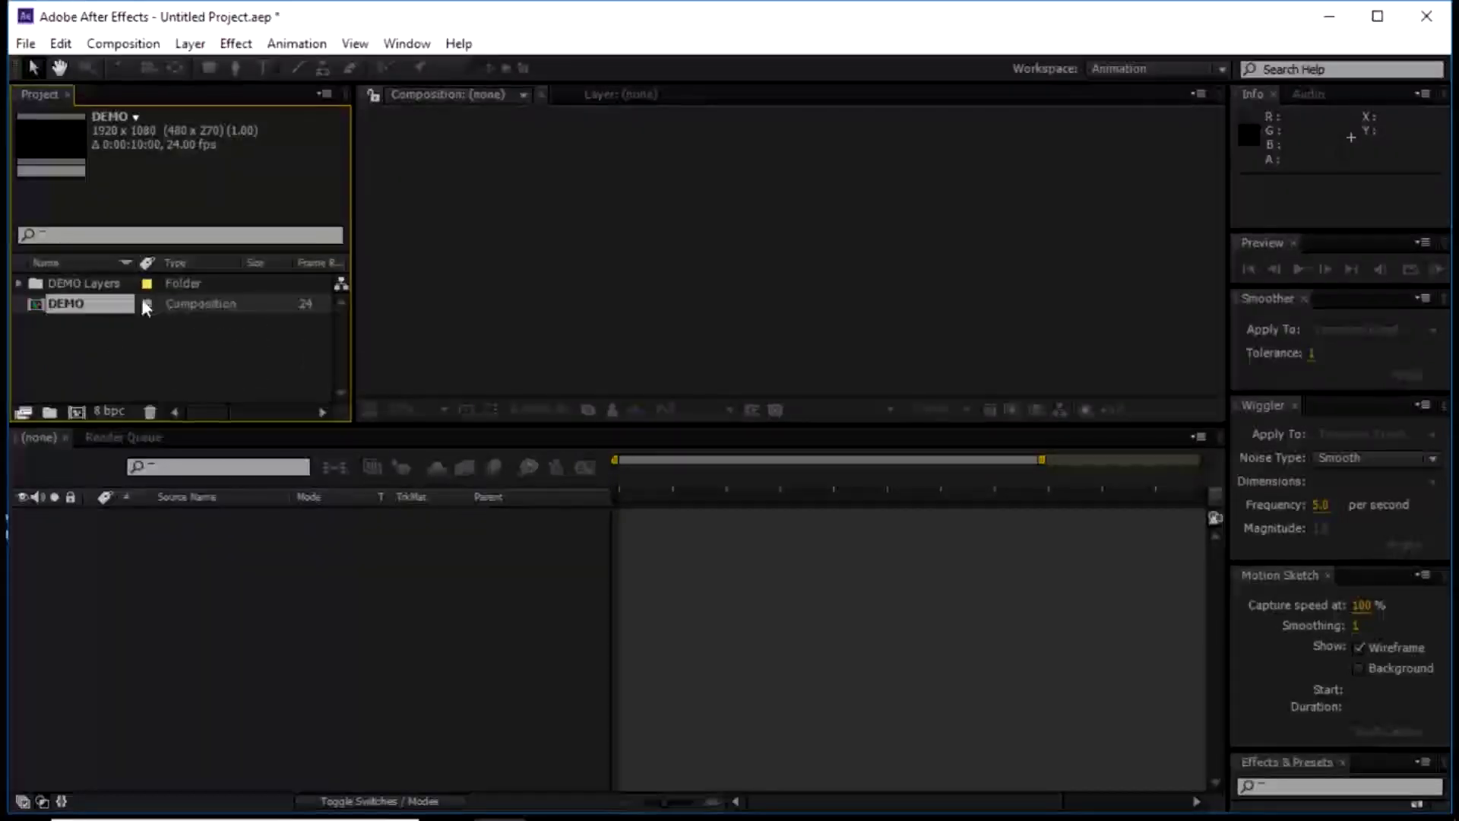
double_click(96, 309)
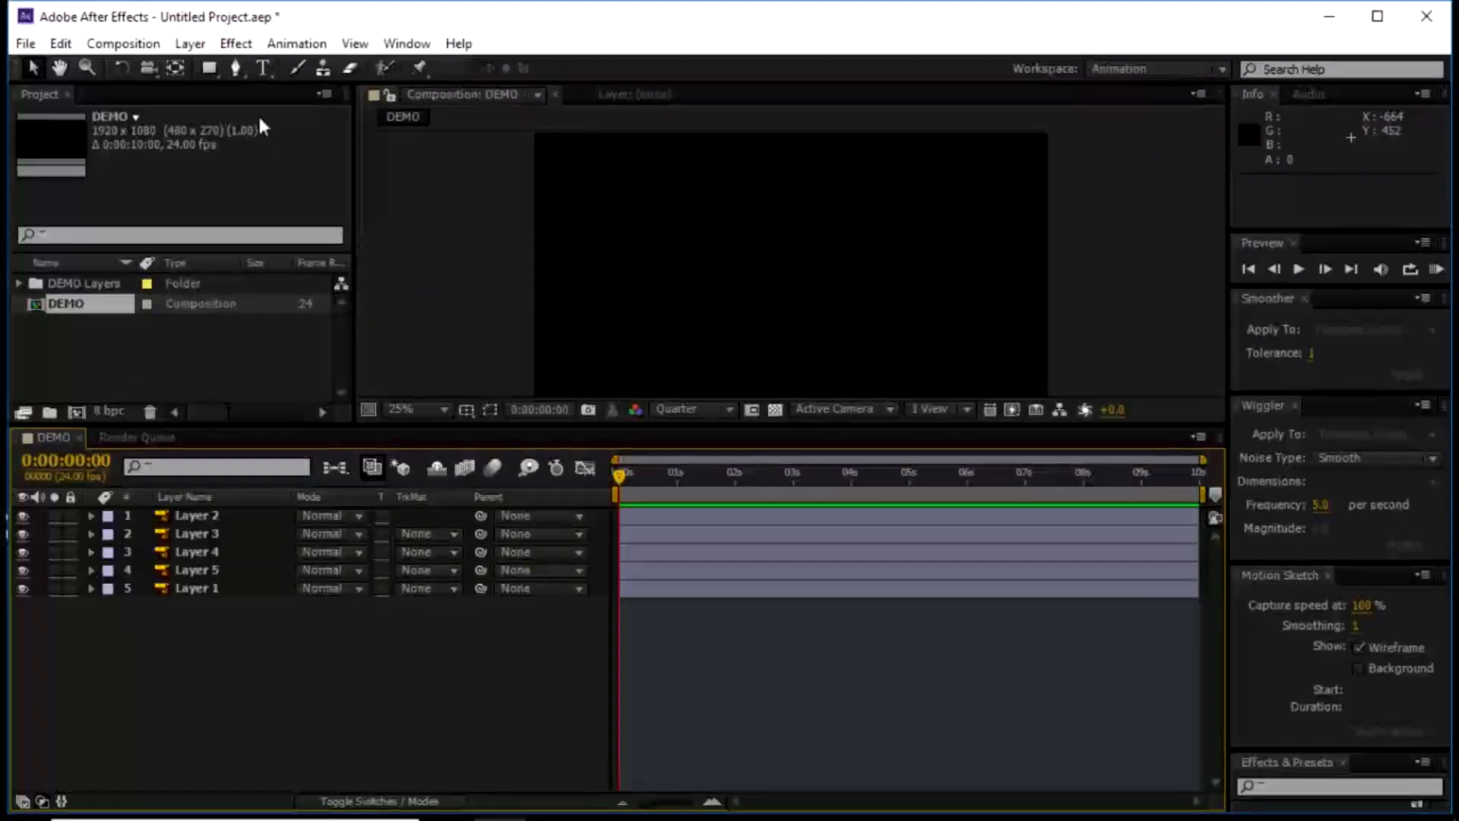
In Composition Settings, try a new orange-leaning background colour and apply it
click(124, 44)
click(182, 99)
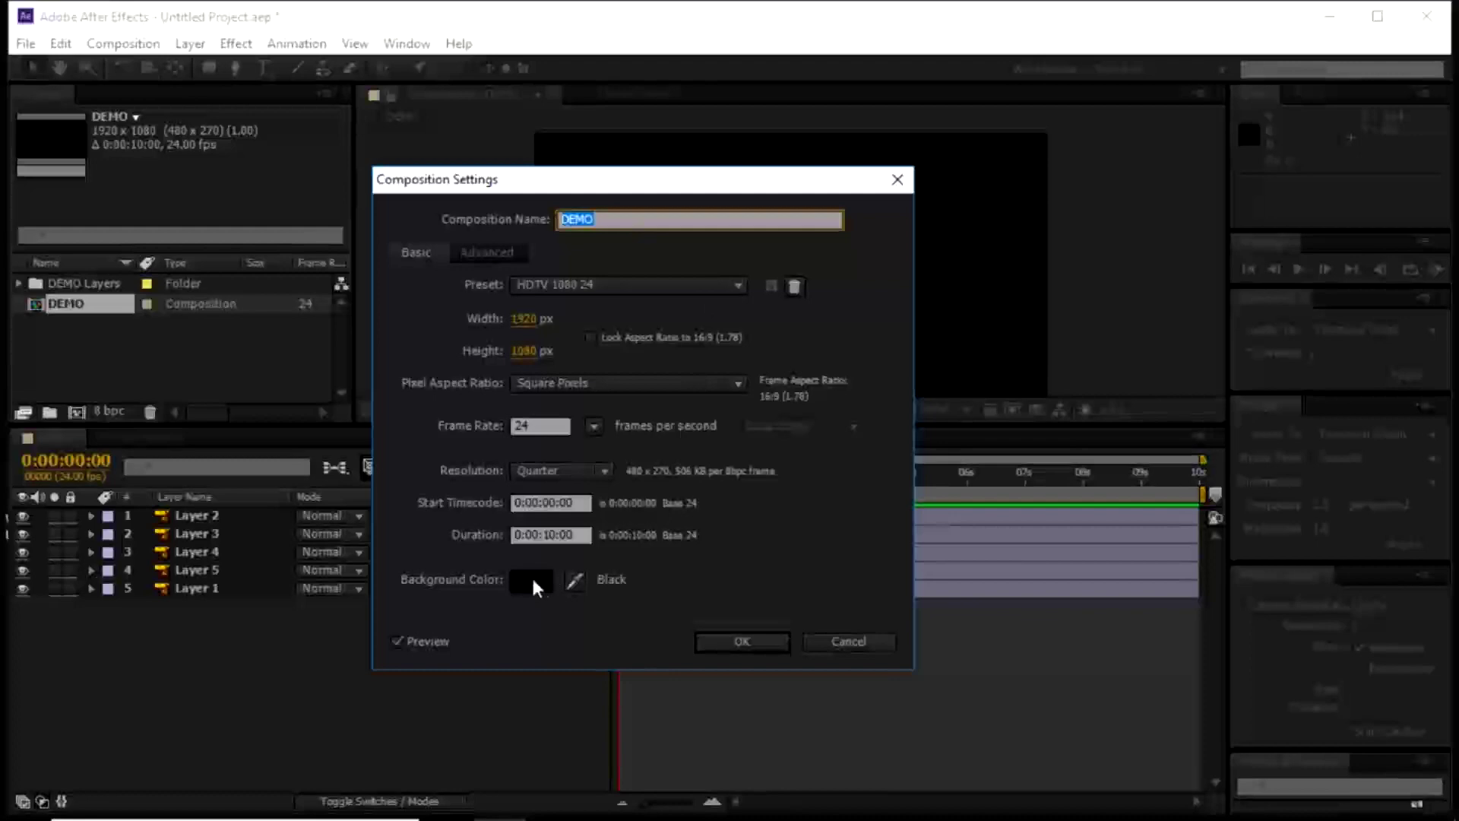
click(535, 583)
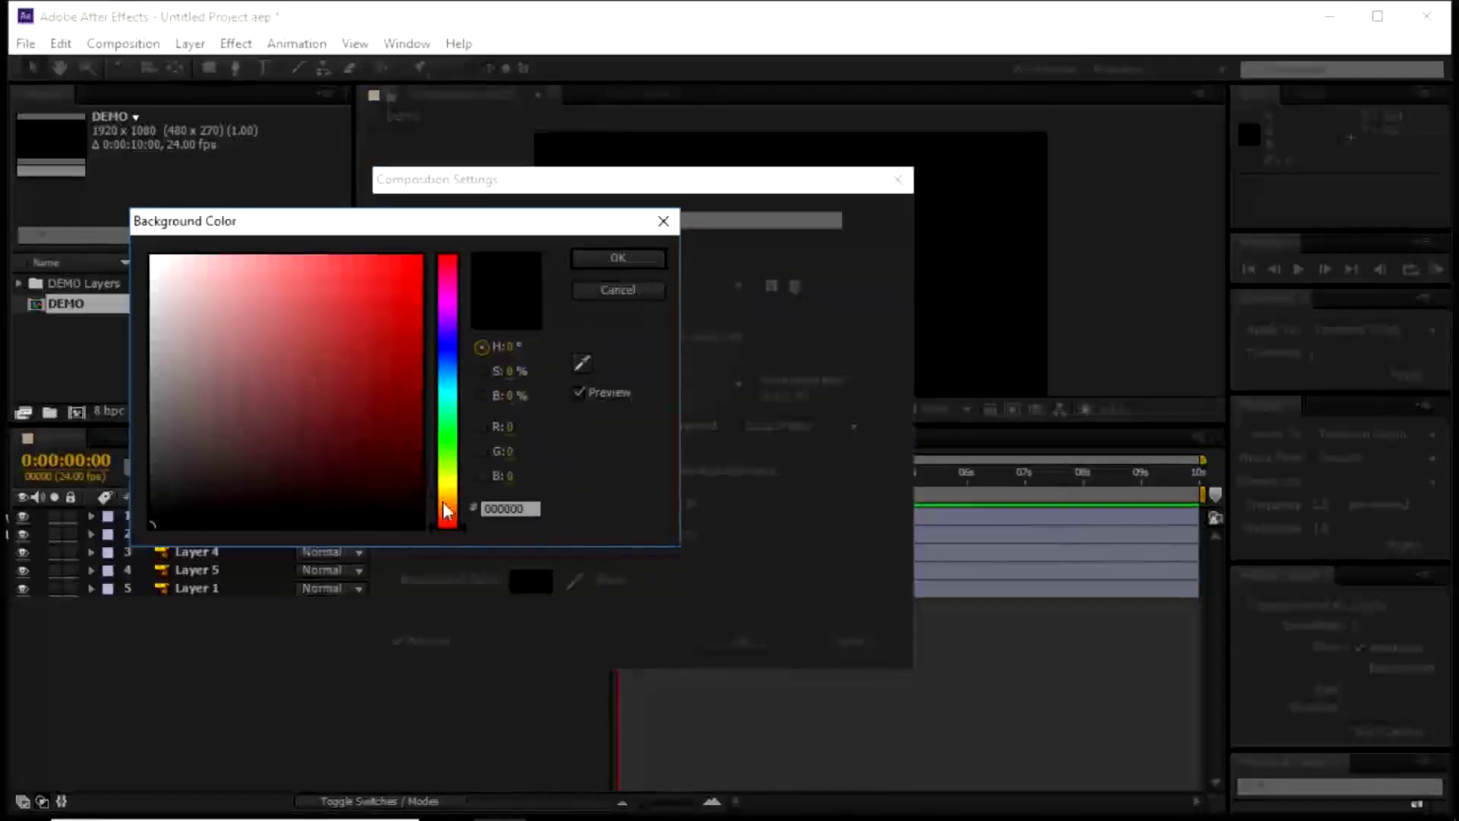
drag(447, 514, 447, 500)
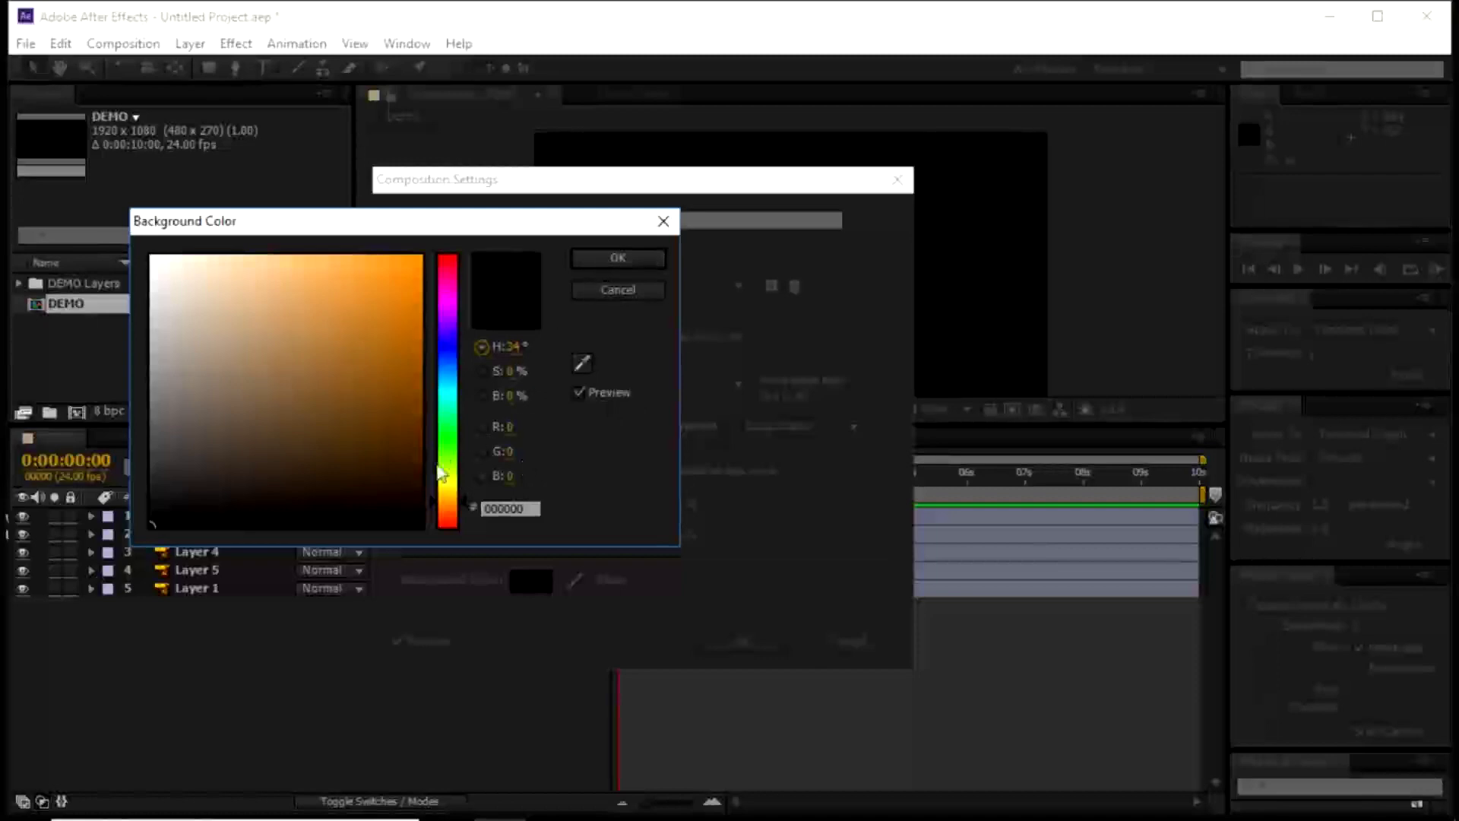
click(605, 257)
click(573, 580)
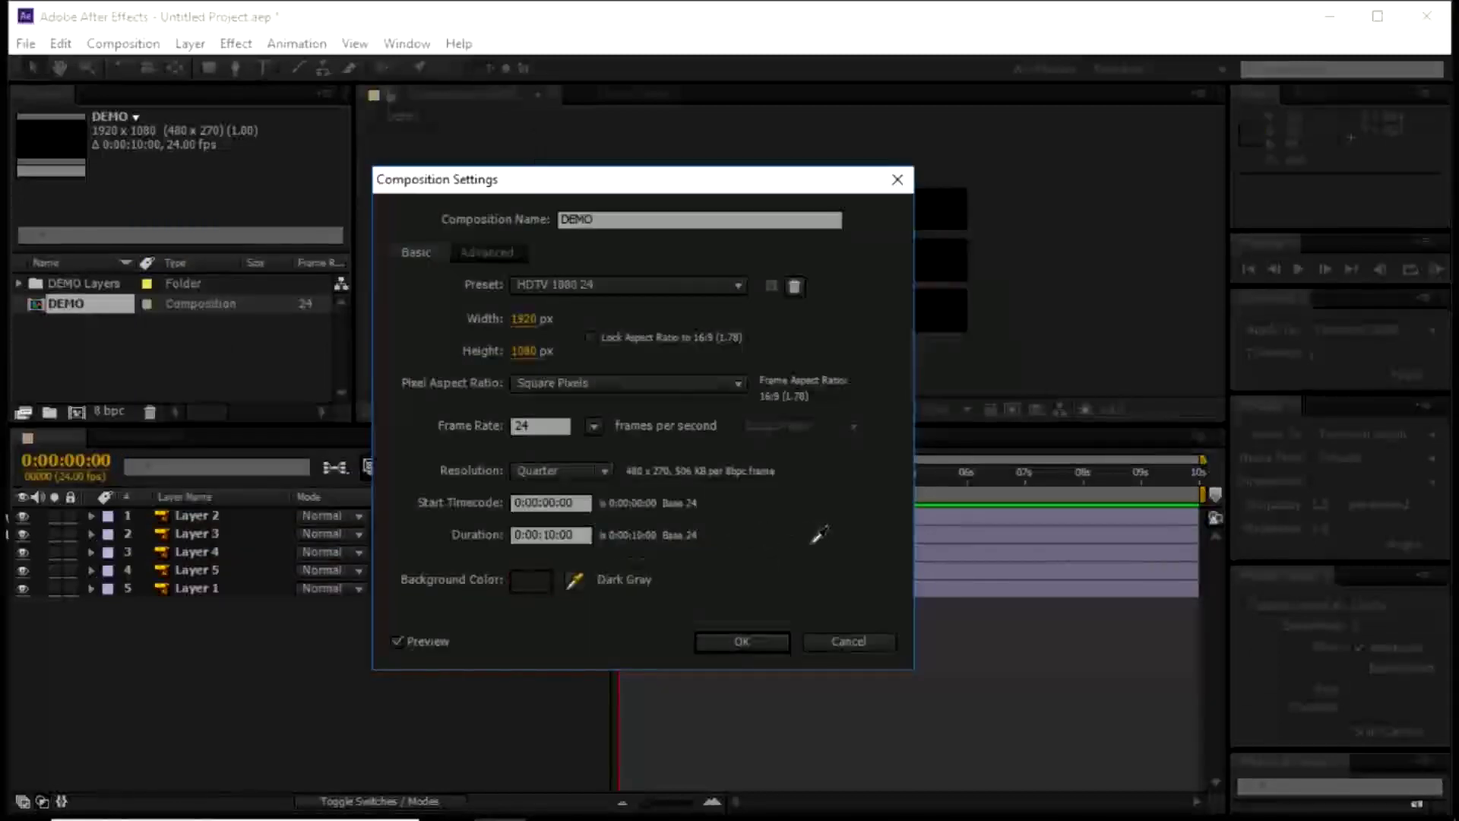
click(760, 641)
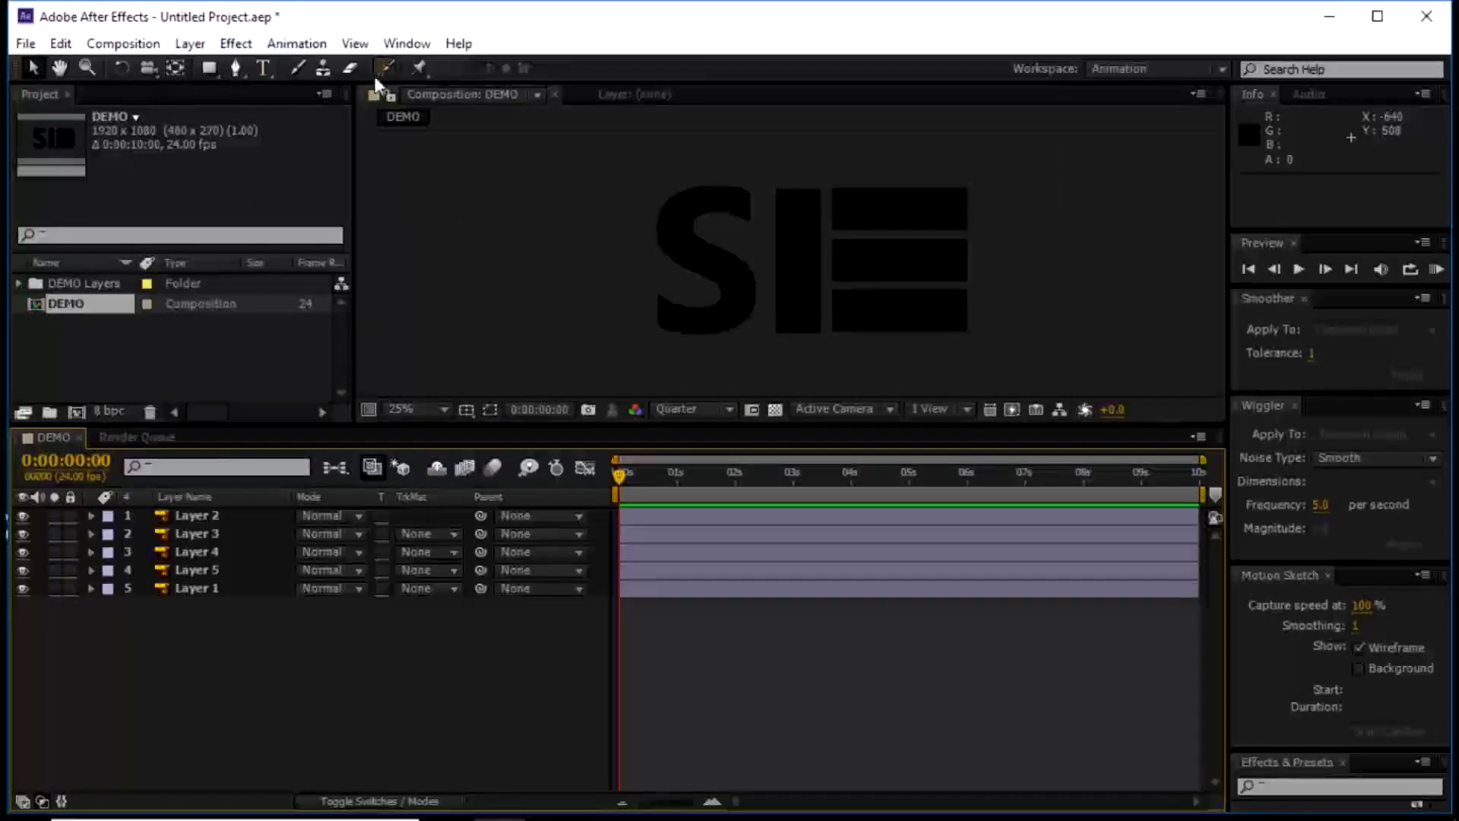
Reopen the settings with Ctrl+K and eyedrop a yellow background colour
key(ctrl+k)
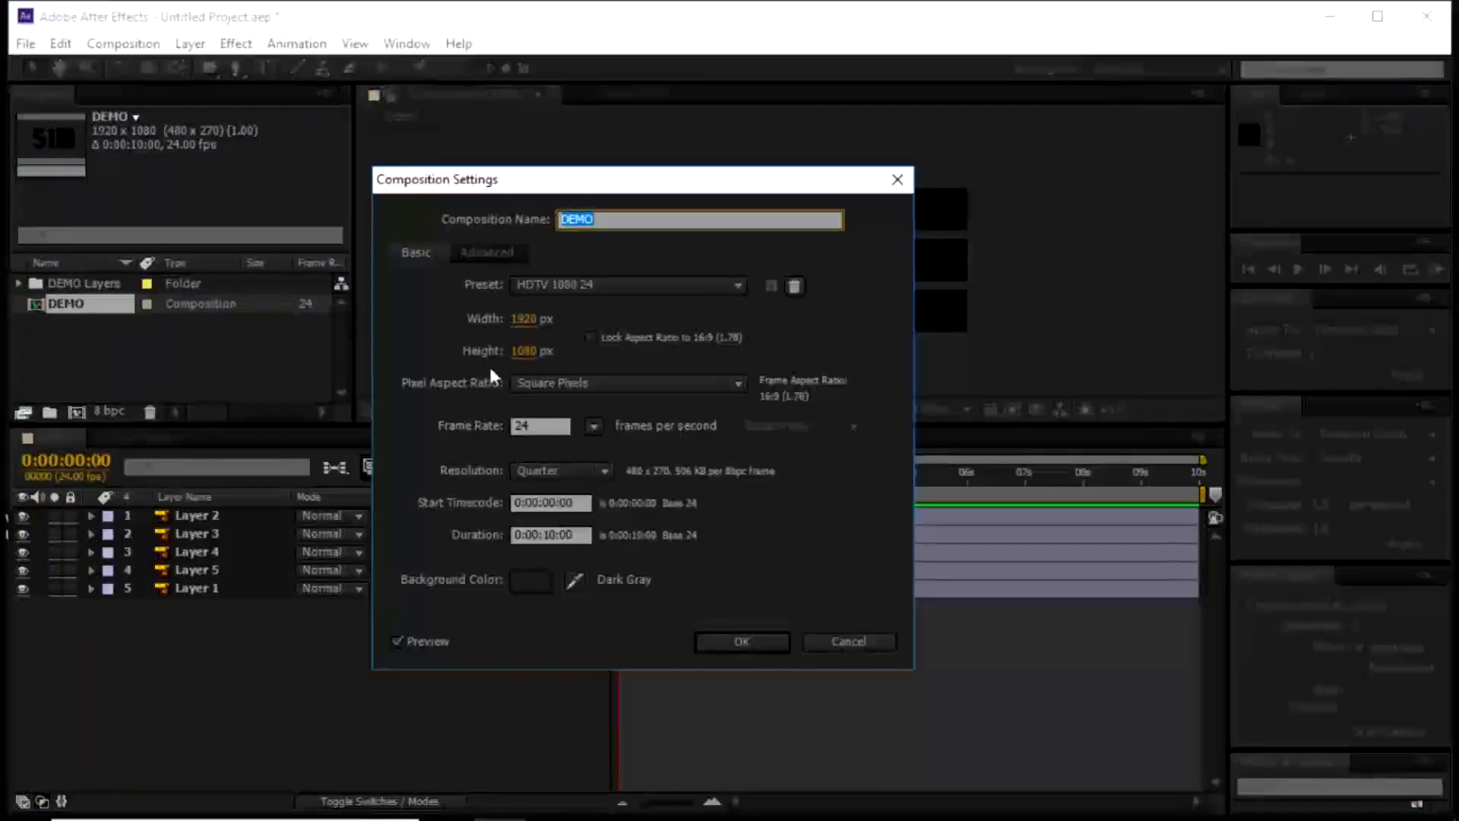
click(576, 582)
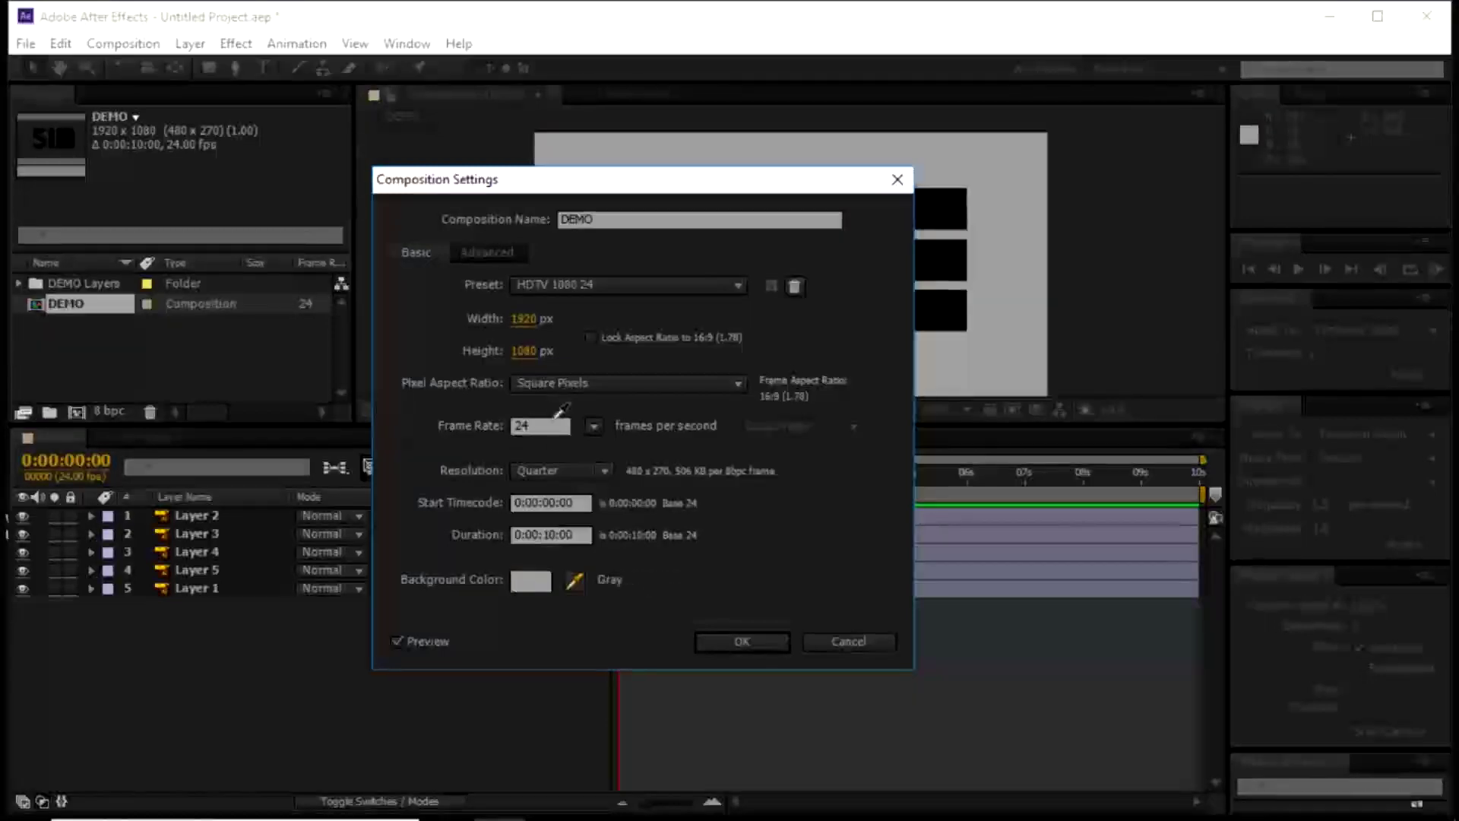
key(Return)
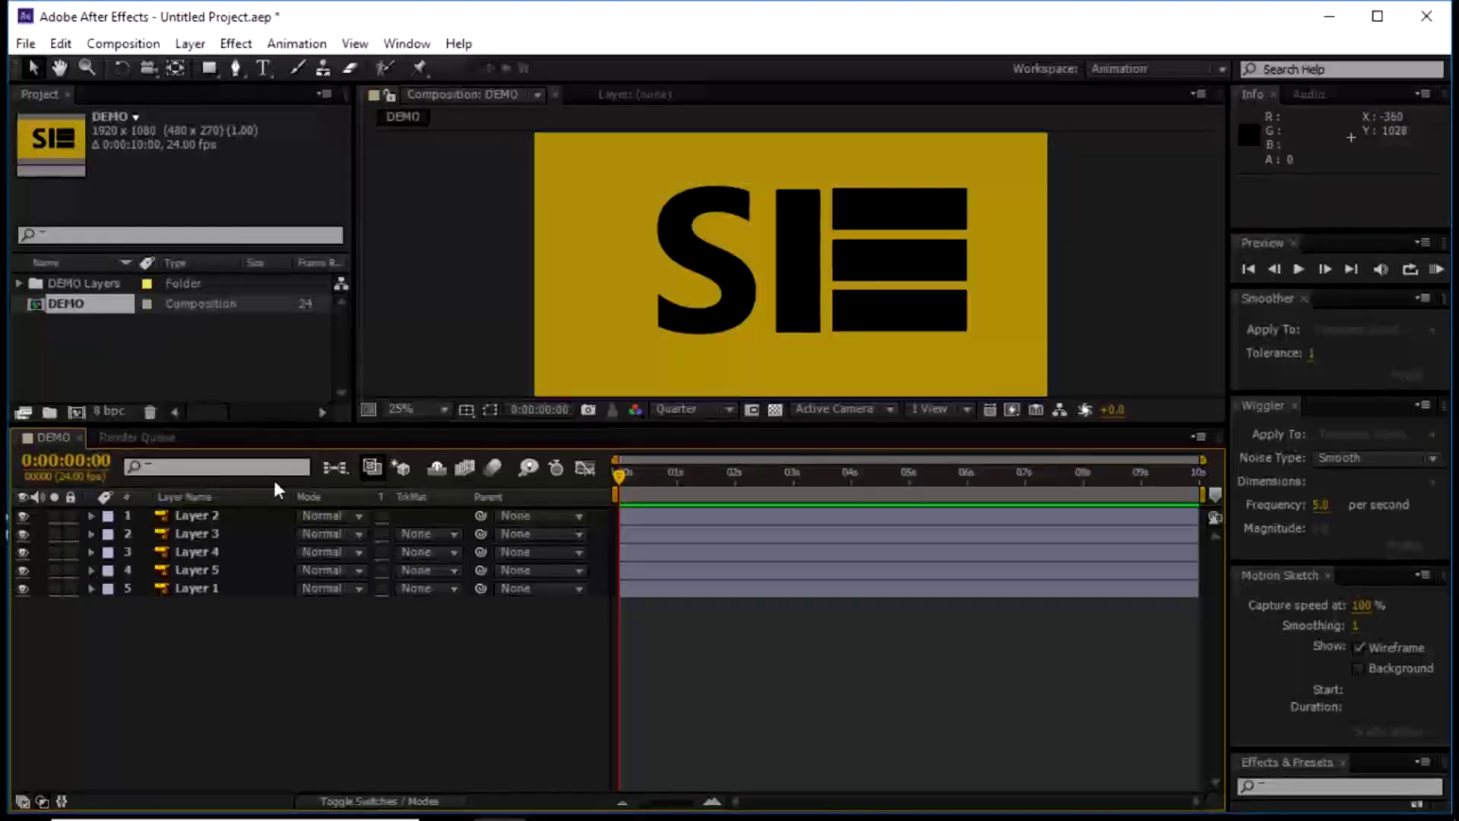
click(17, 590)
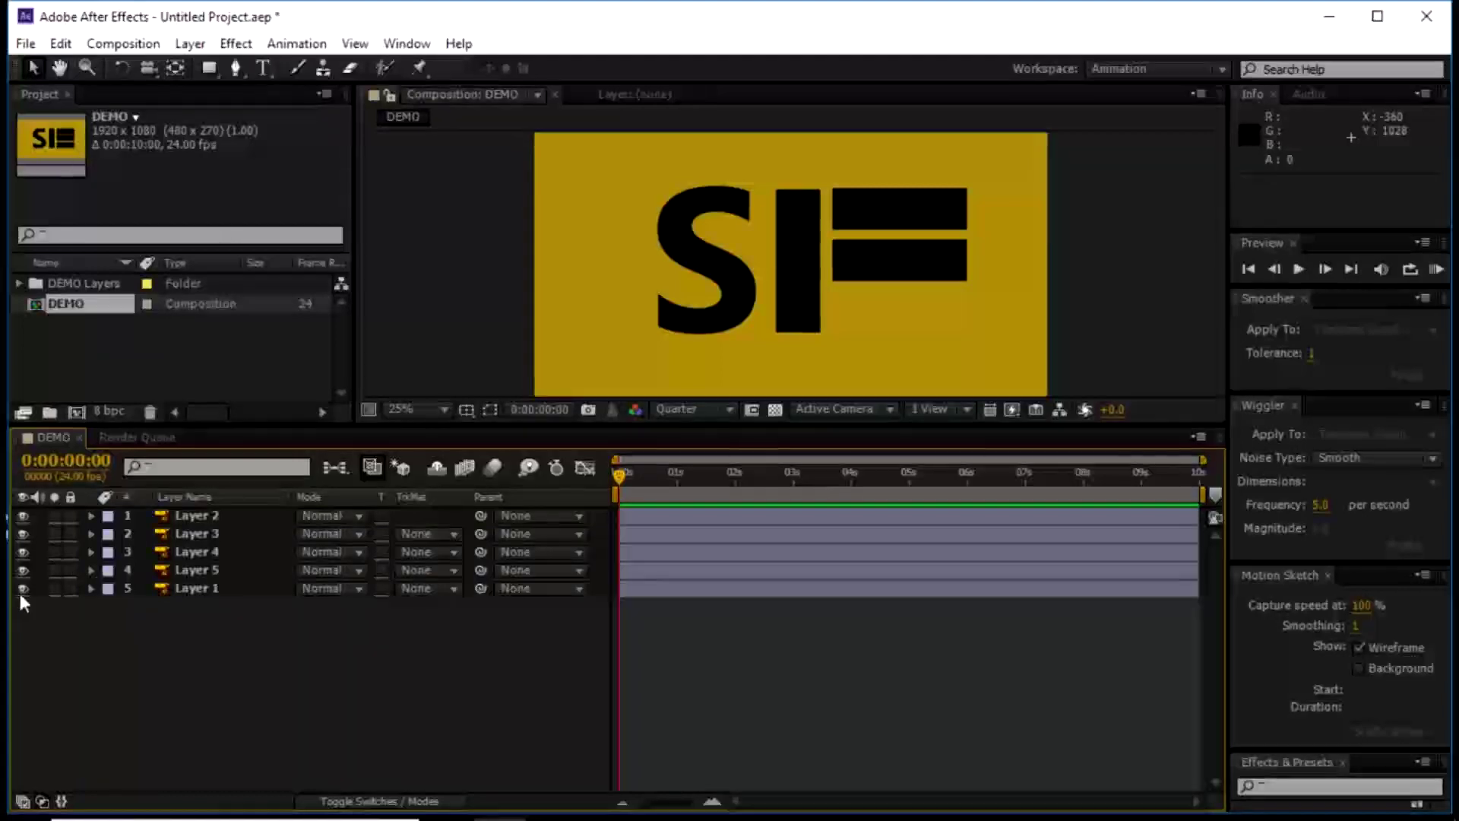
click(18, 590)
click(23, 570)
click(23, 570)
click(21, 552)
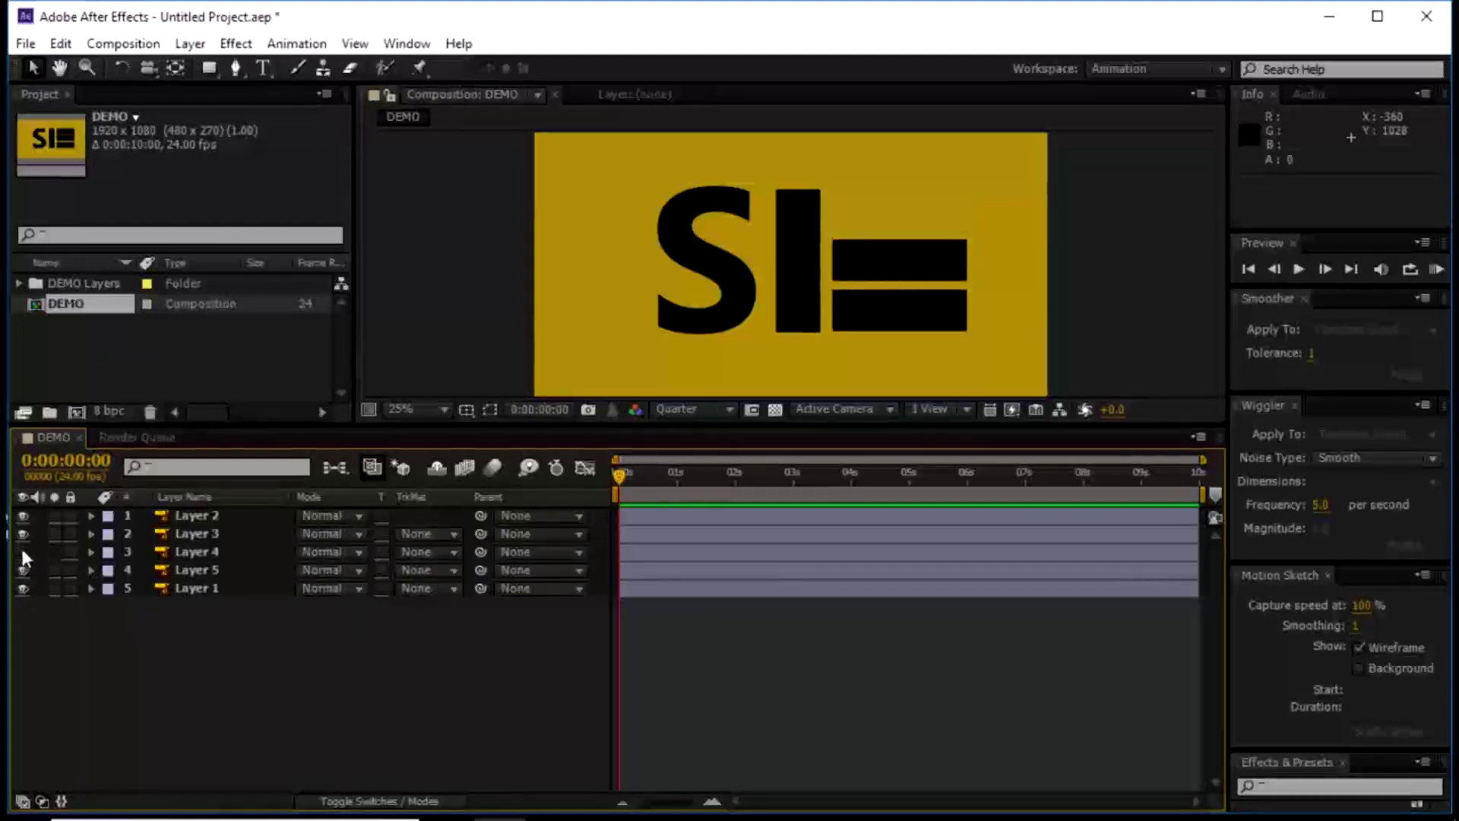
click(19, 534)
click(21, 548)
click(21, 533)
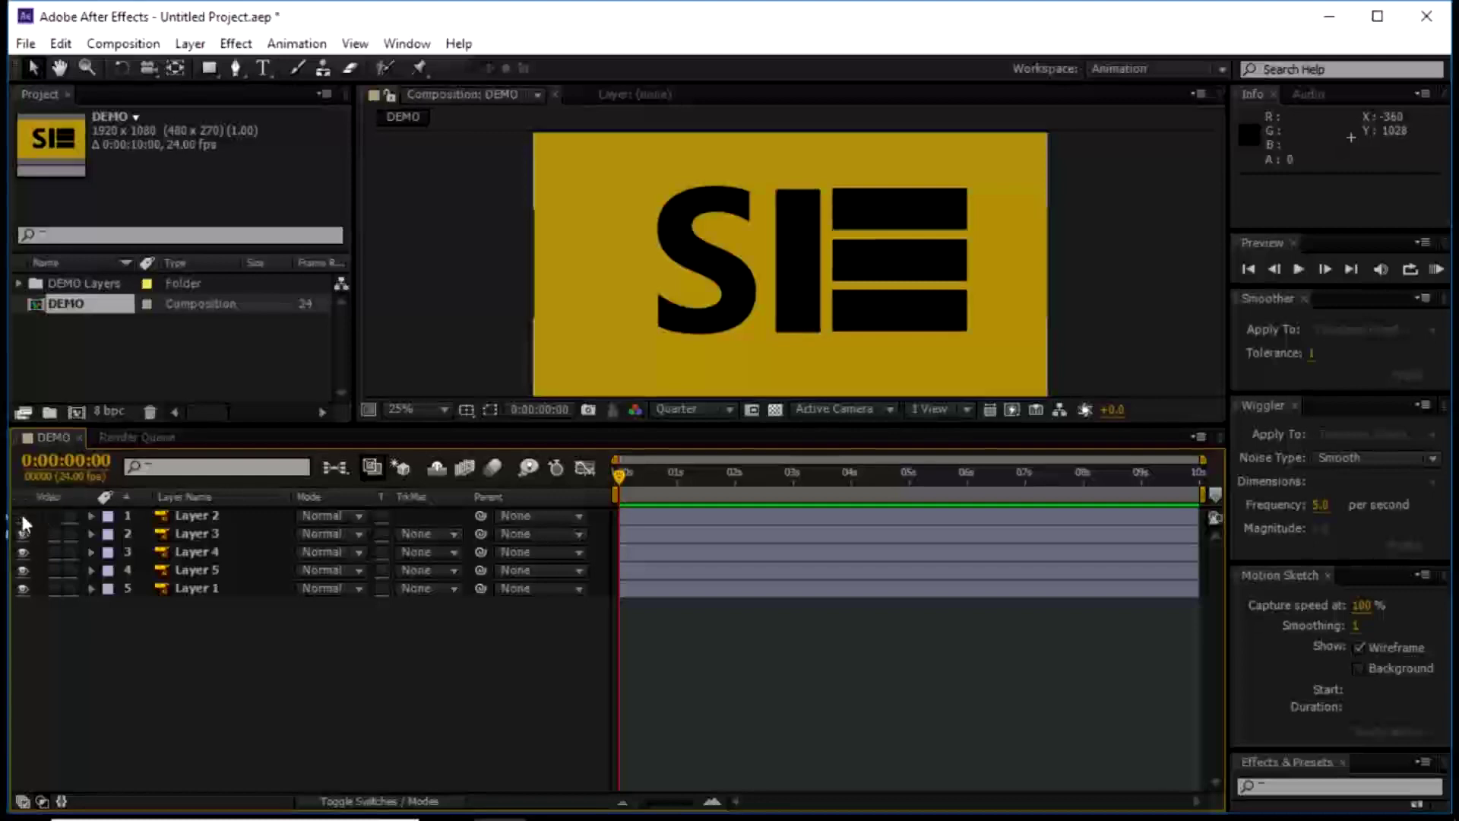
click(22, 517)
click(24, 515)
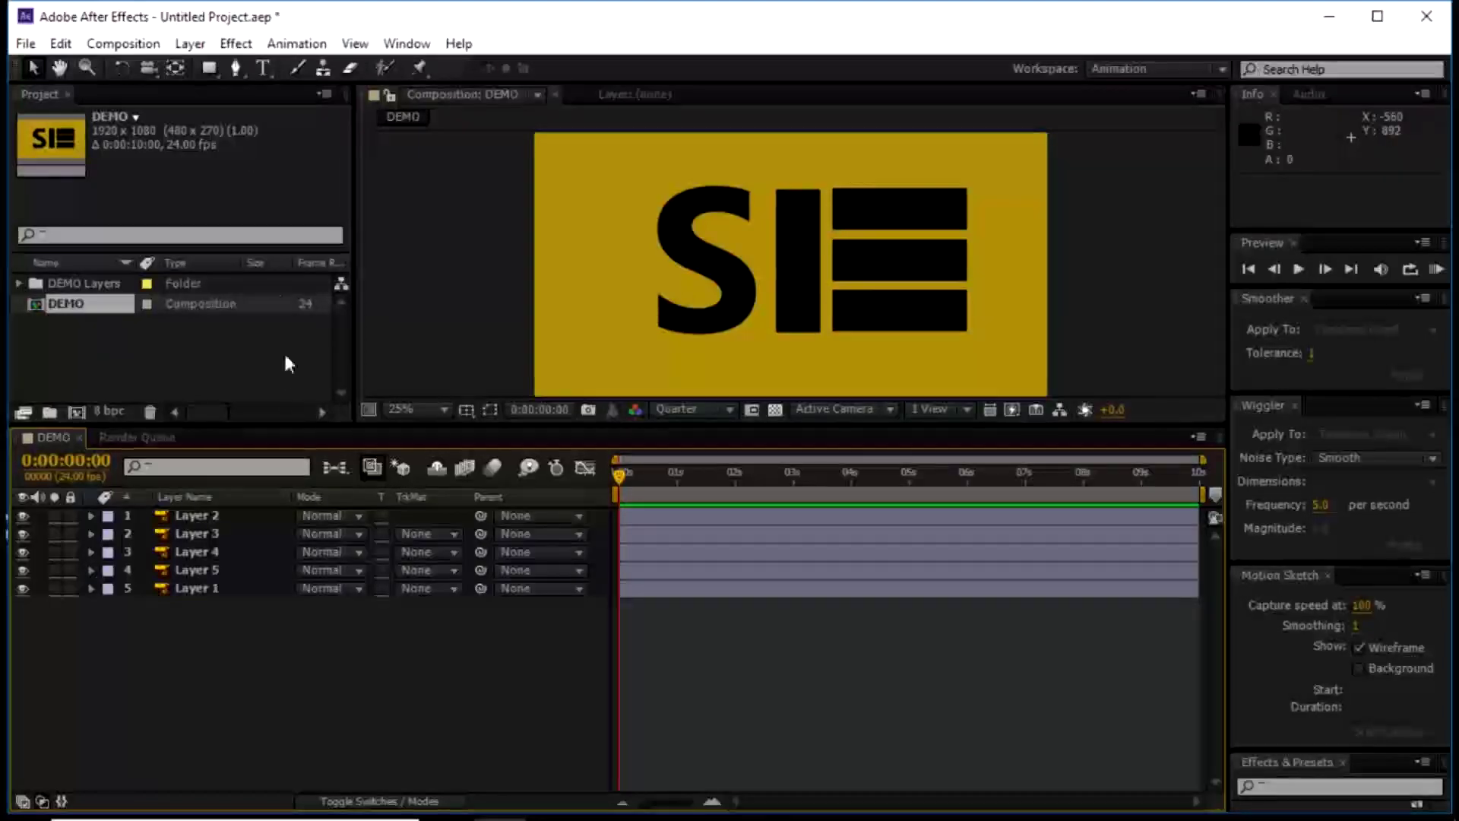
click(235, 67)
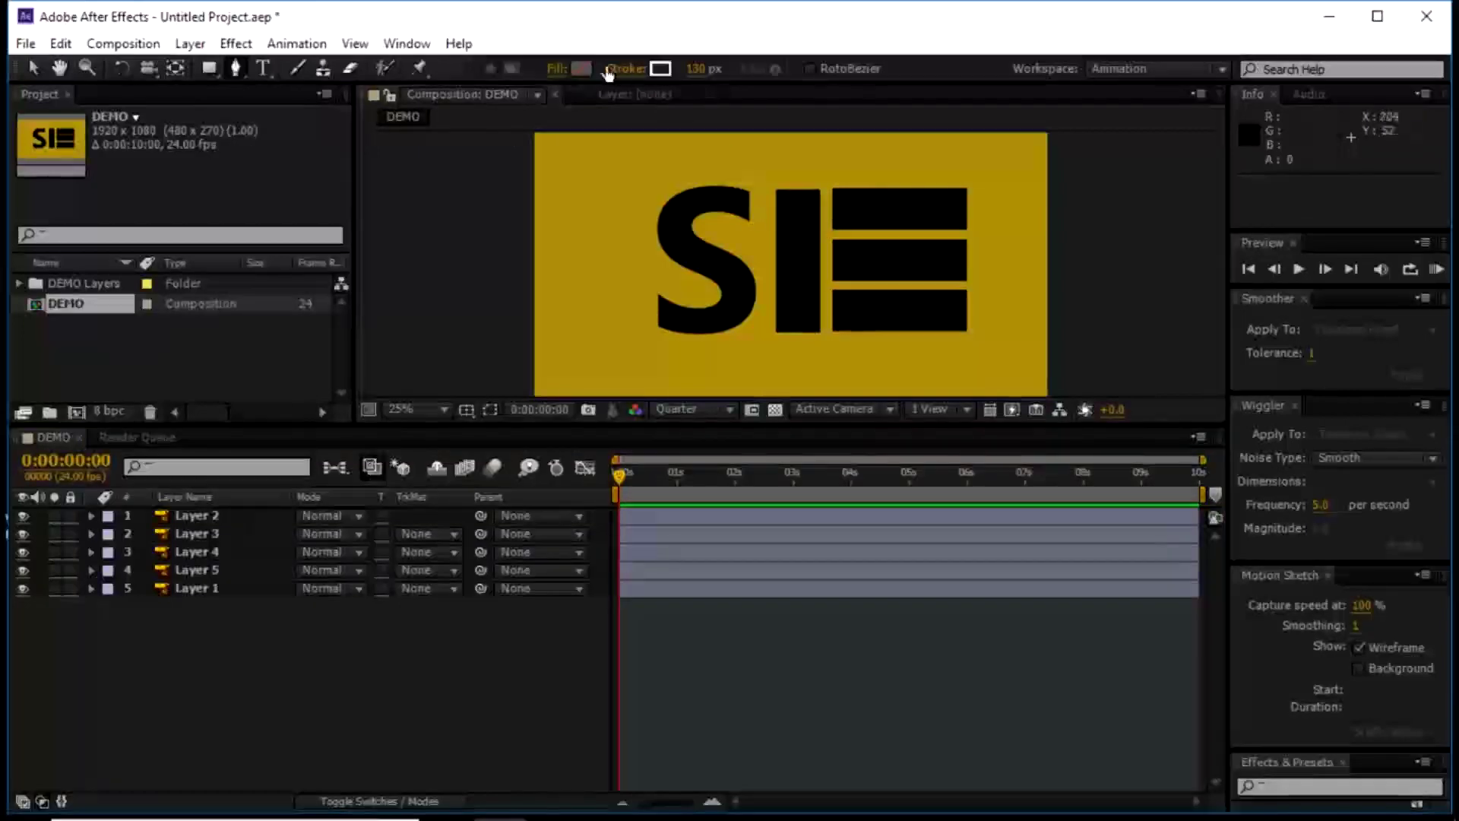
Adjust the pen stroke width, confirm the fill options, and place the first point on the S
click(696, 68)
mouse_move(667, 74)
mouse_down()
mouse_move(625, 77)
mouse_move(658, 65)
mouse_up()
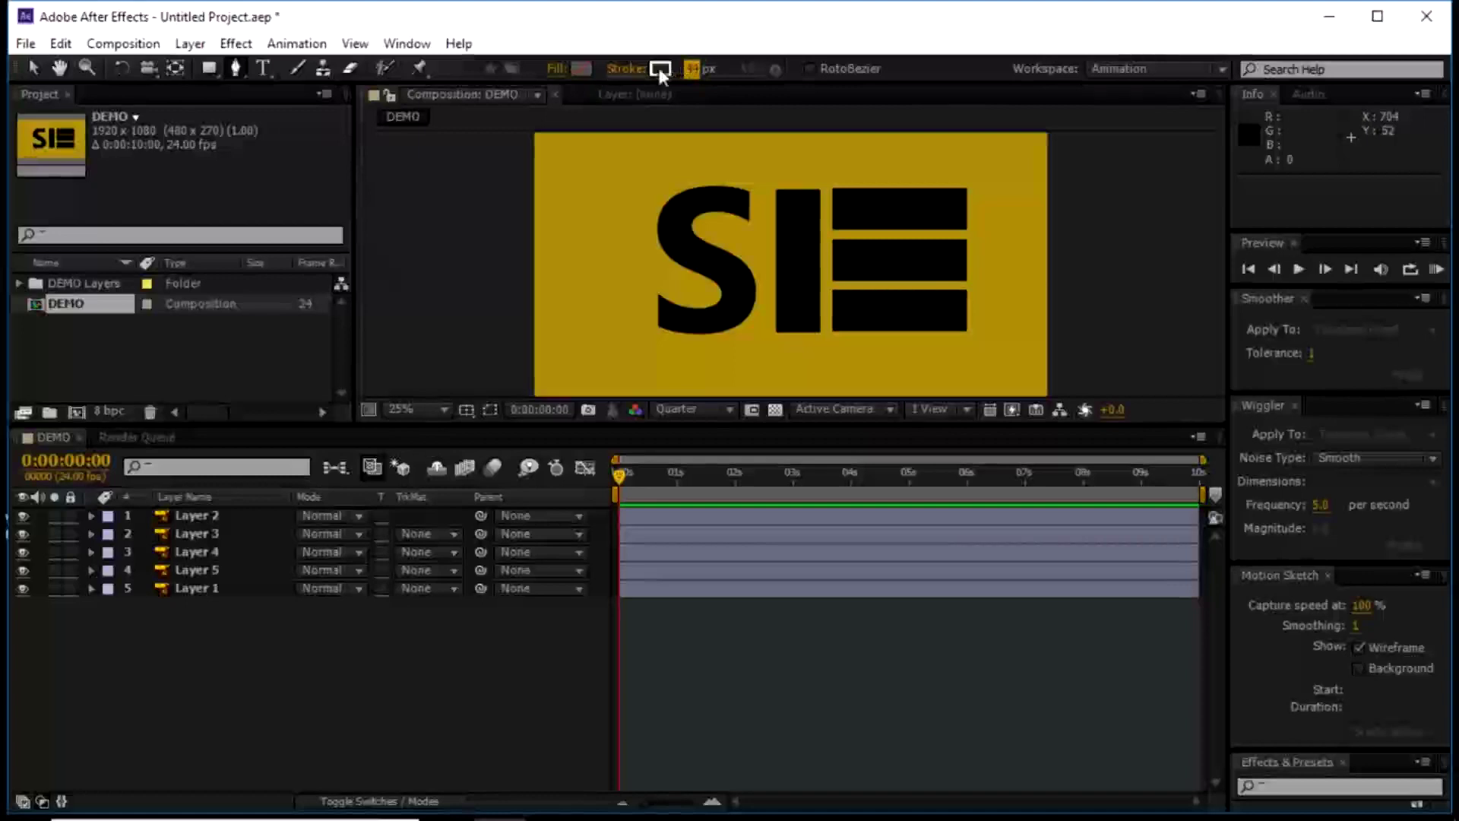
click(578, 67)
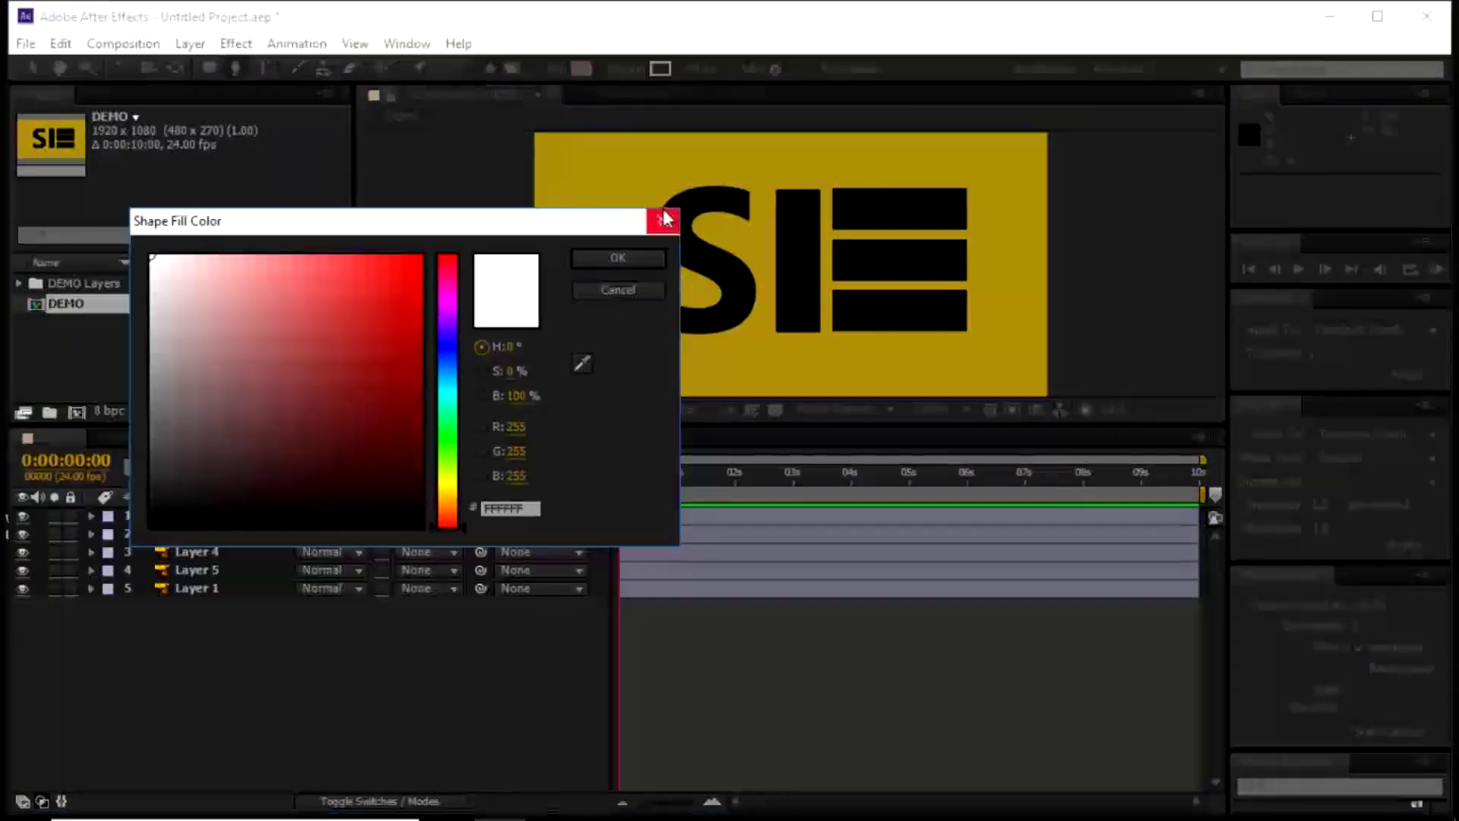
click(663, 220)
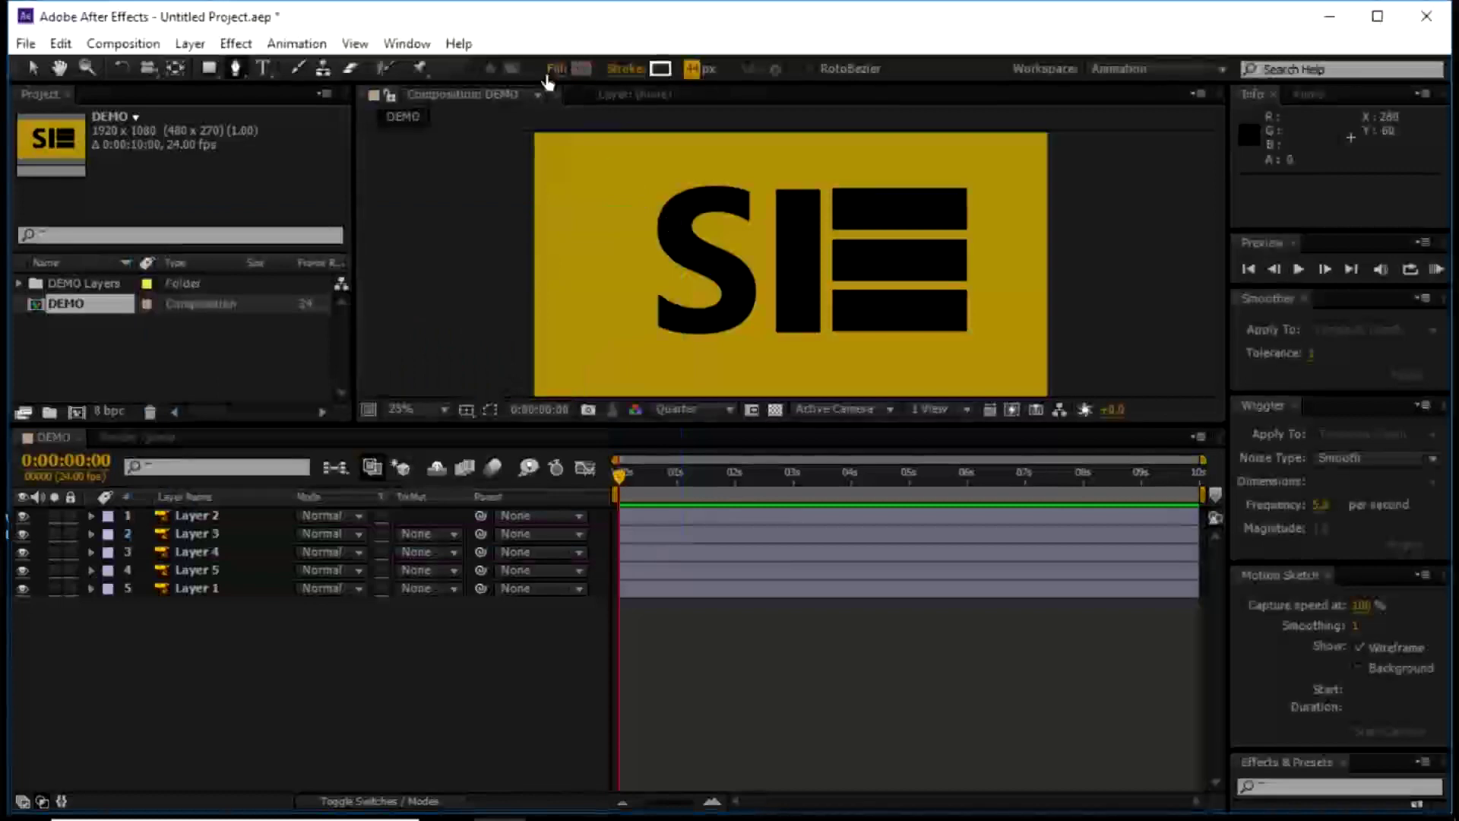
click(555, 70)
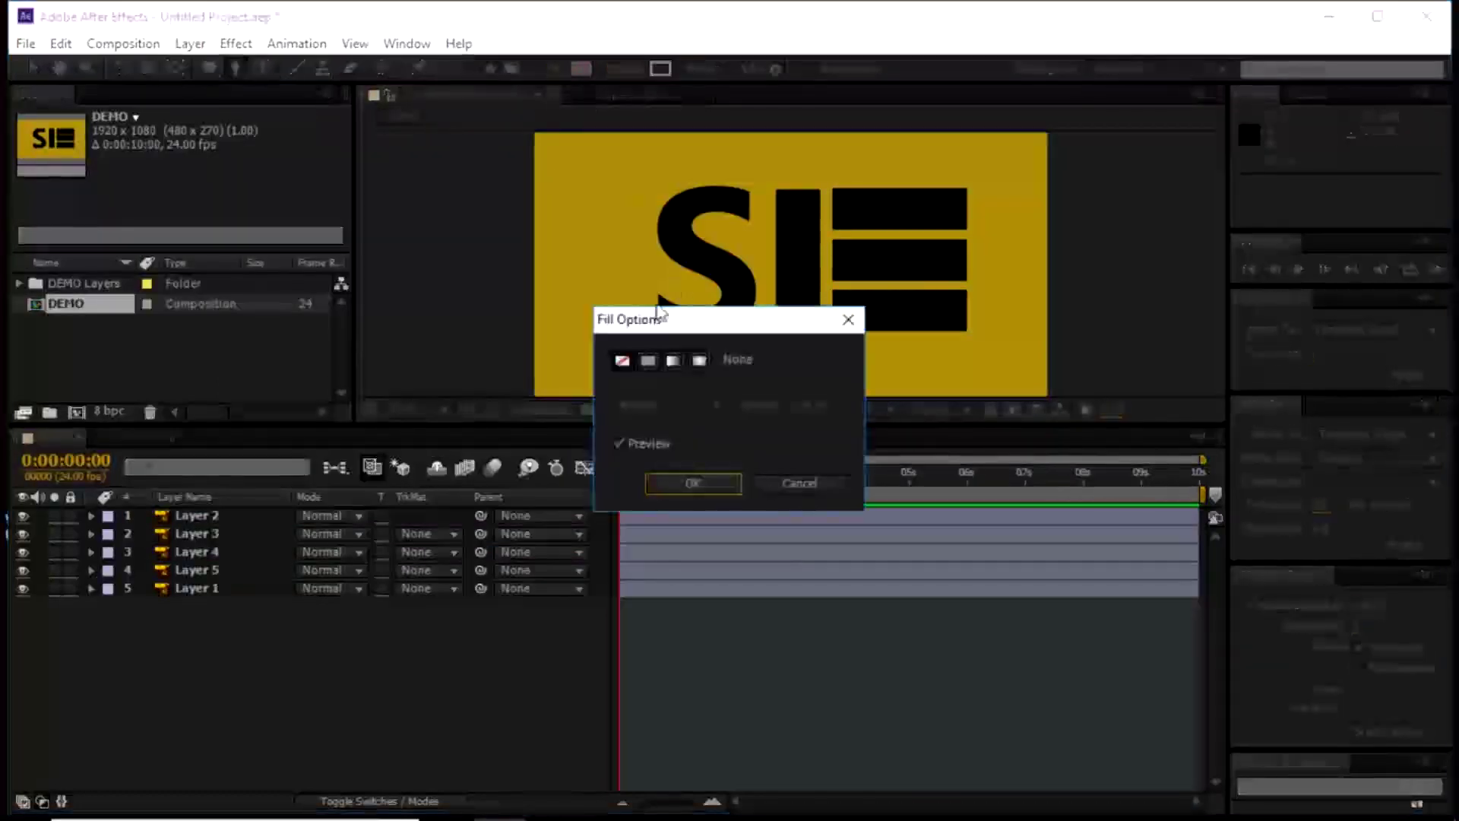
click(692, 483)
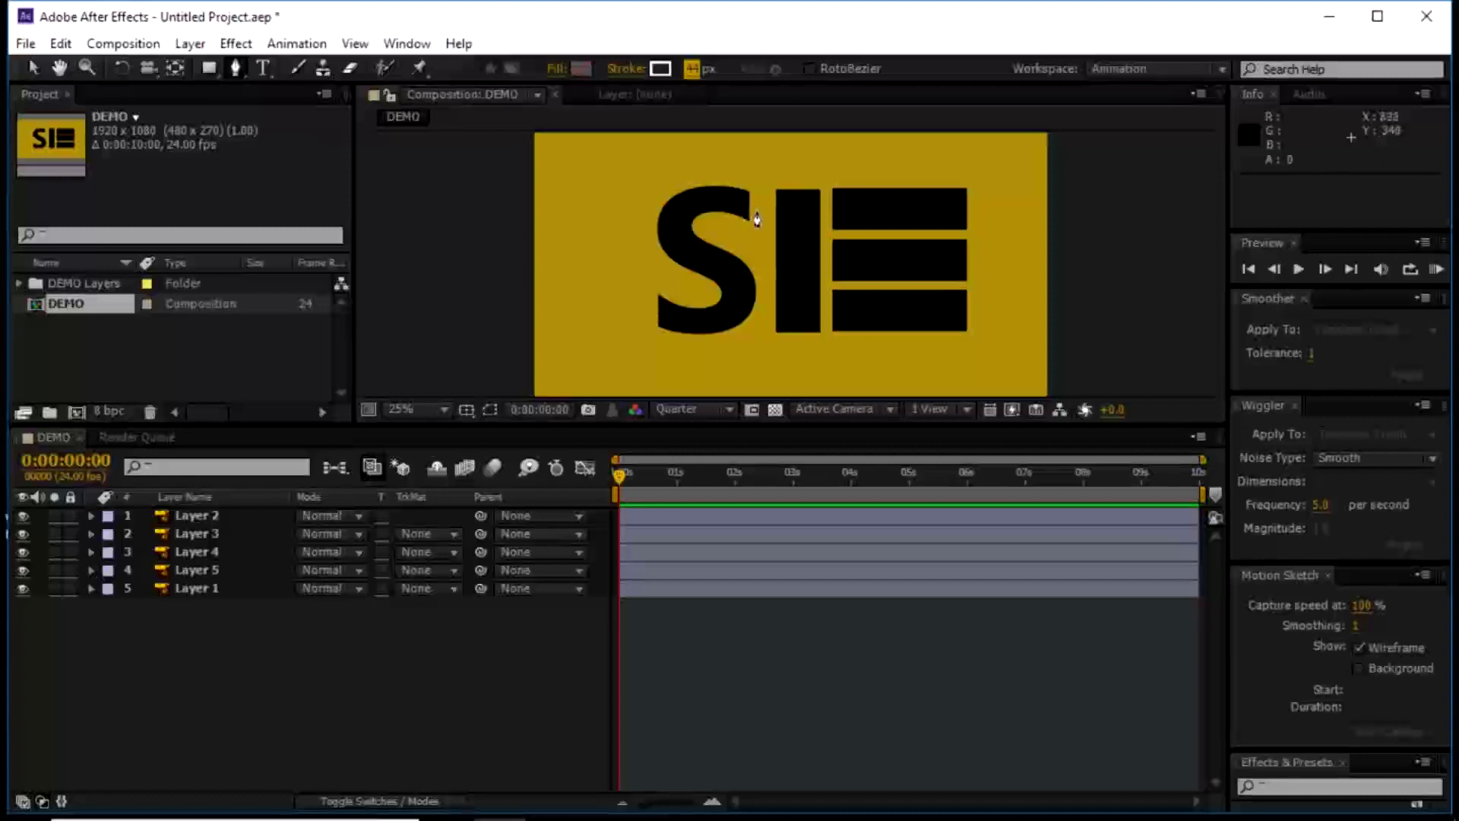
click(758, 216)
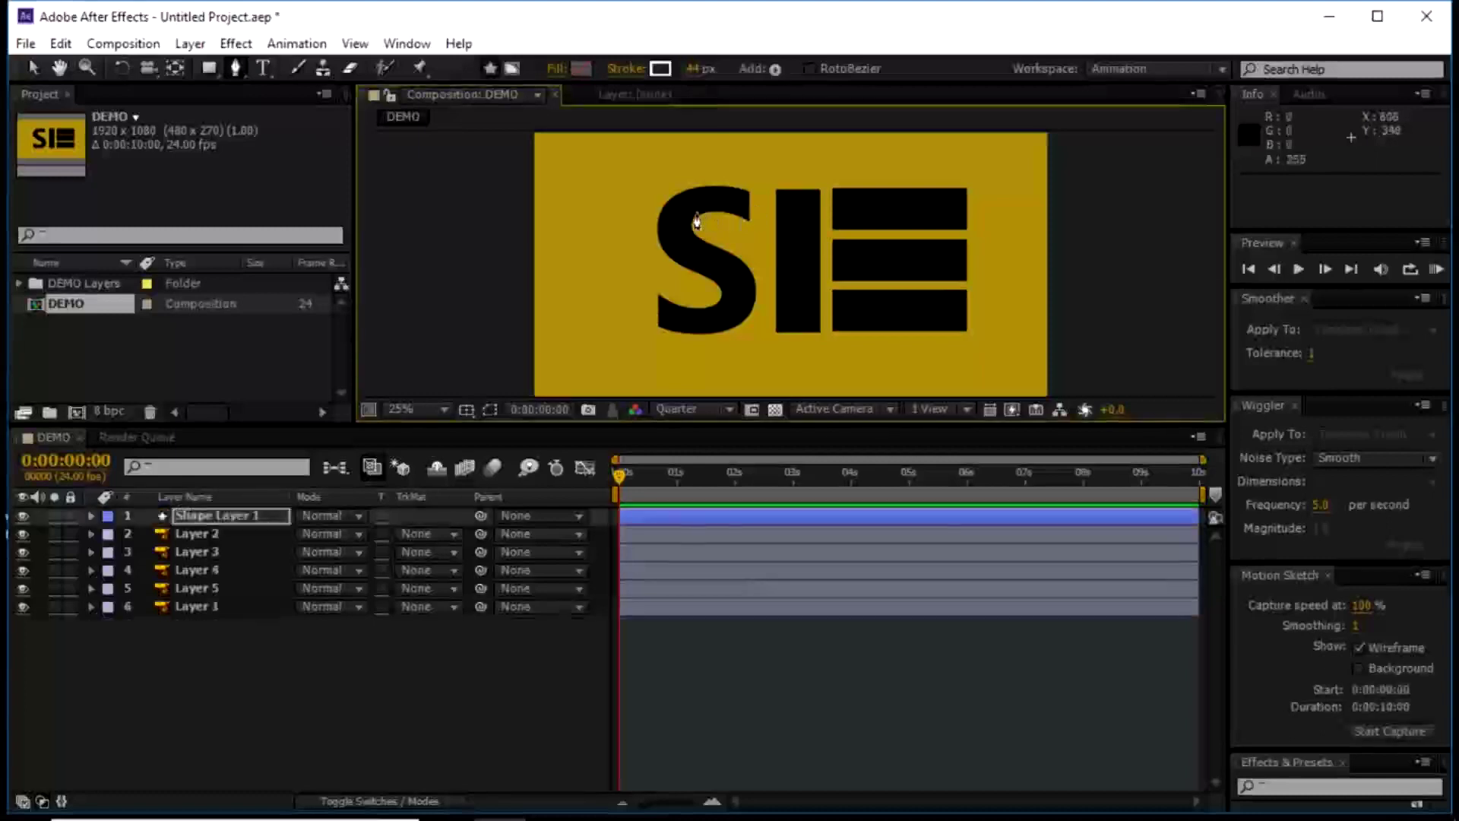
Curve the path along the top and bottom of the S and widen the stroke to 160 px
drag(677, 227, 745, 312)
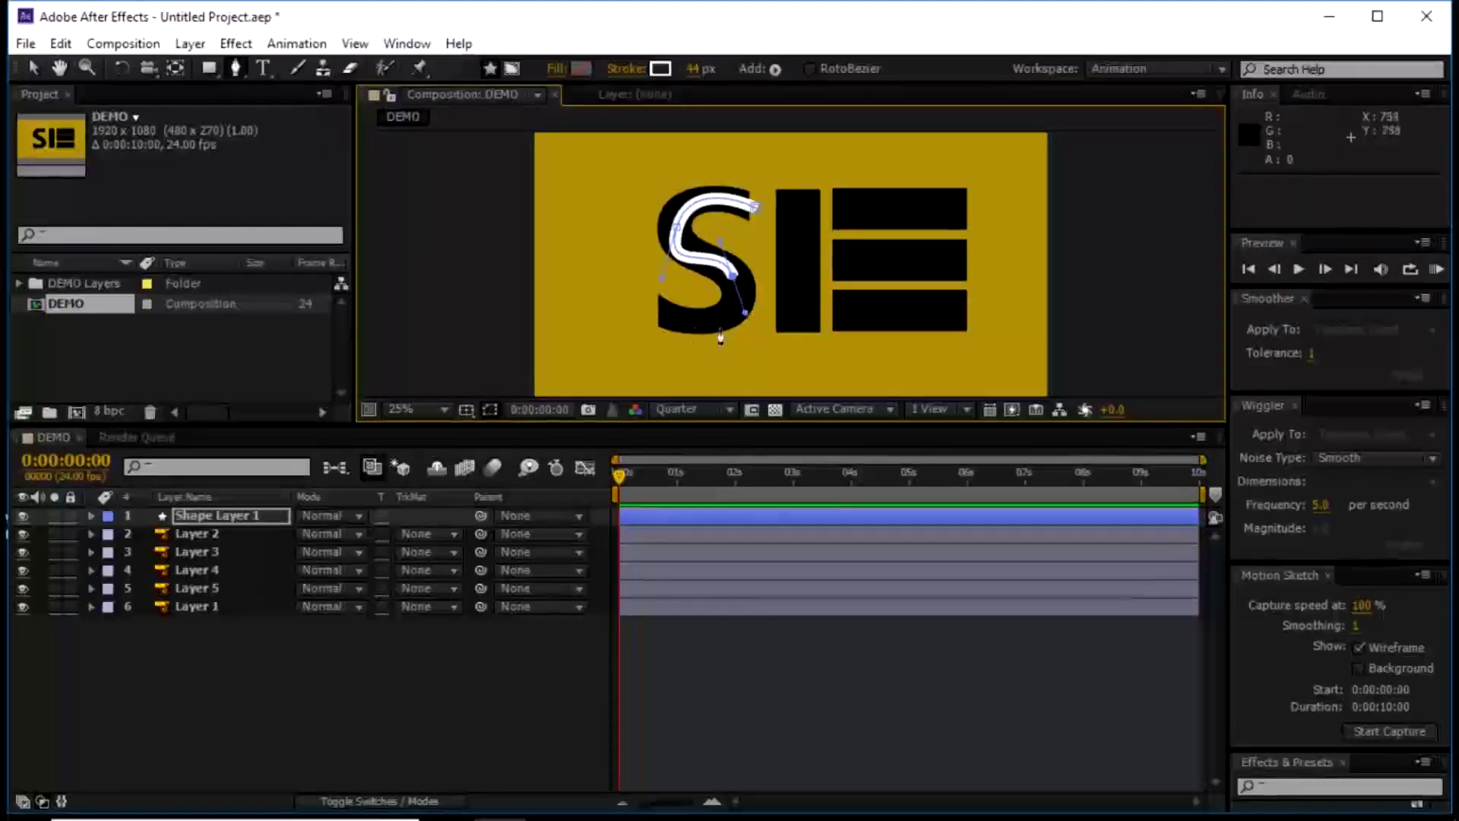
drag(638, 306, 543, 290)
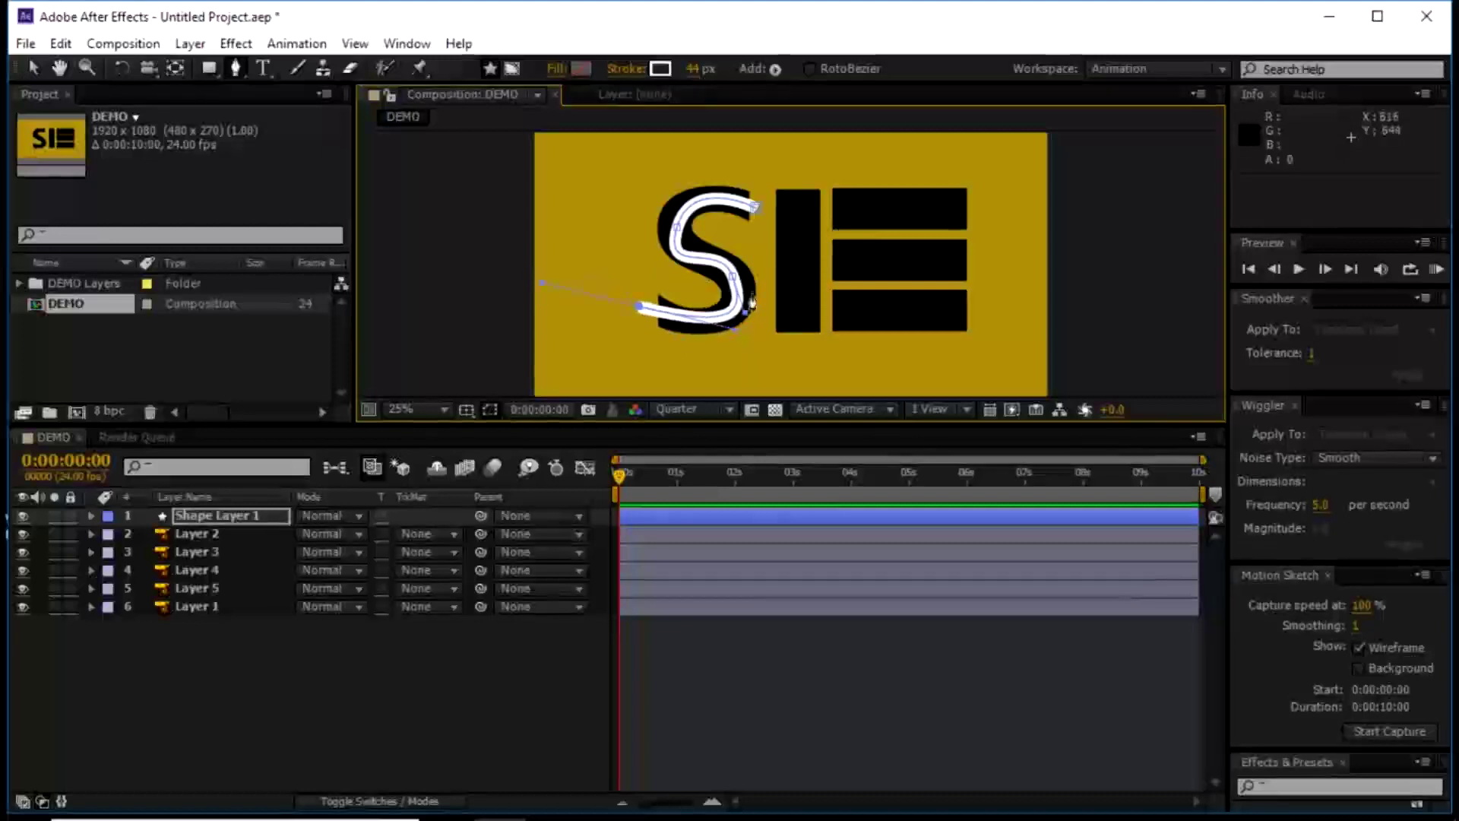
drag(693, 68, 757, 70)
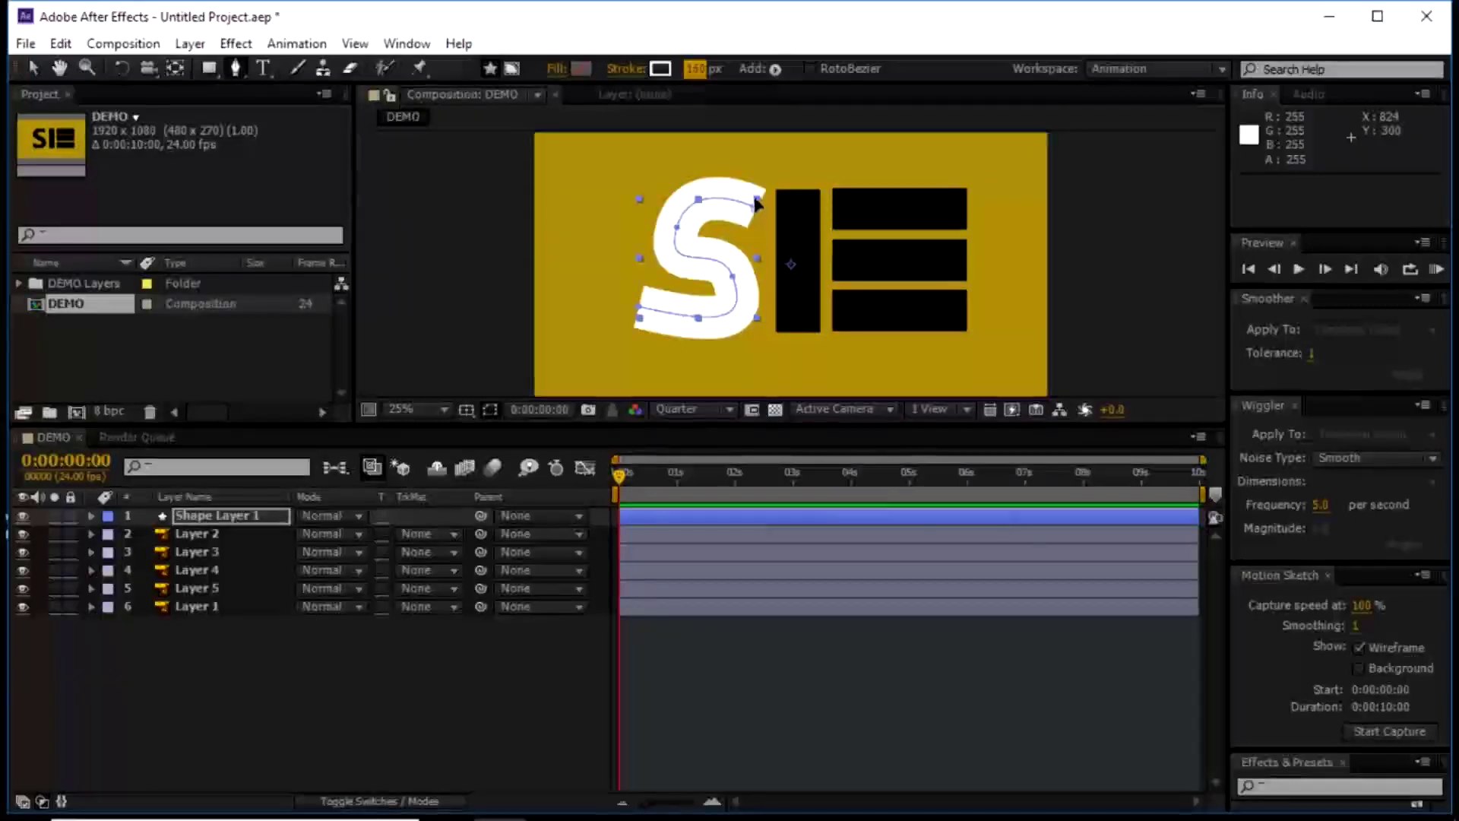
Fine-tune the top vertices of the S path, then deselect the layer
drag(758, 204, 752, 209)
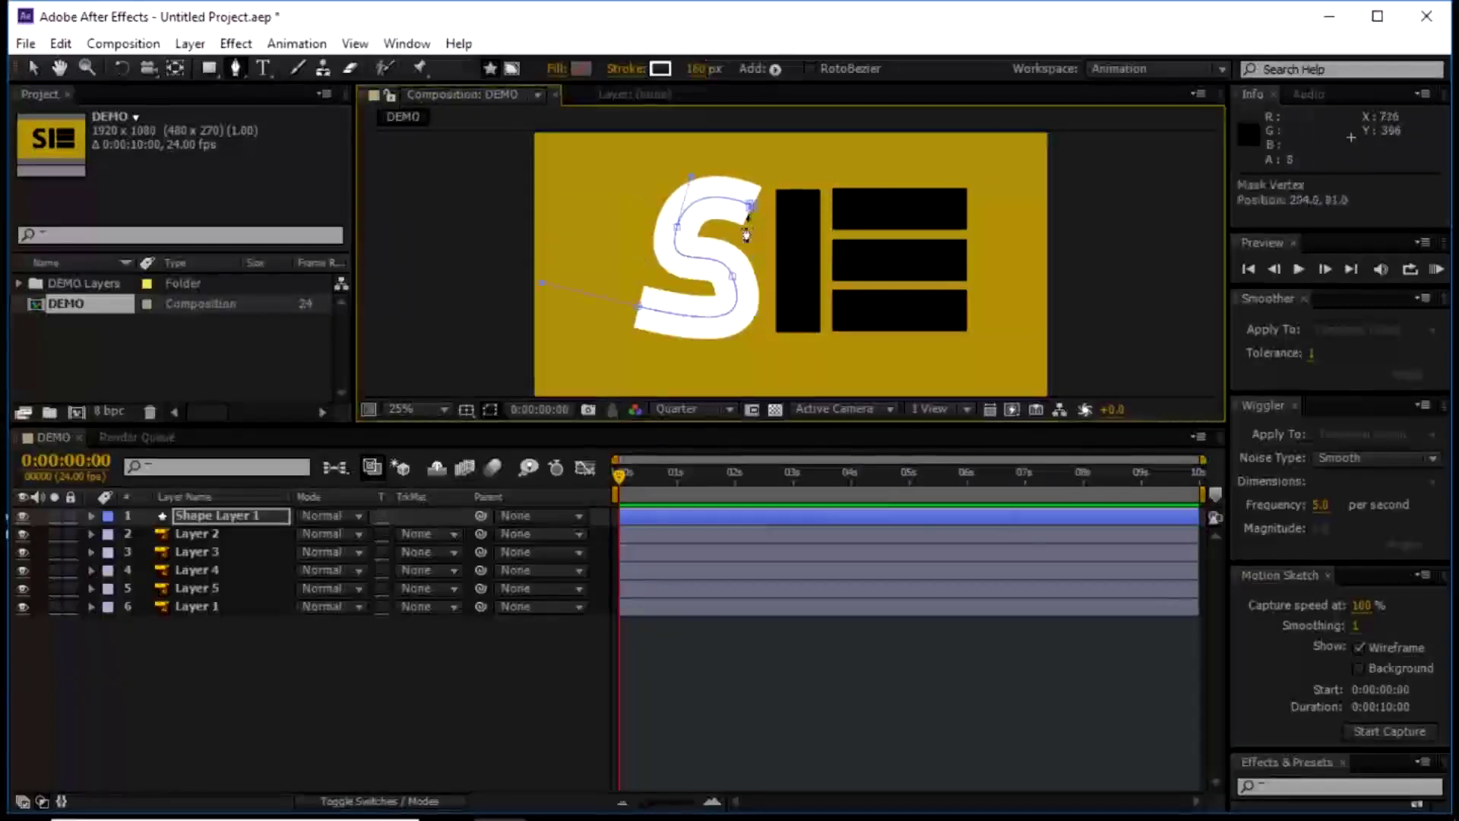
drag(690, 181, 669, 190)
drag(754, 230, 744, 229)
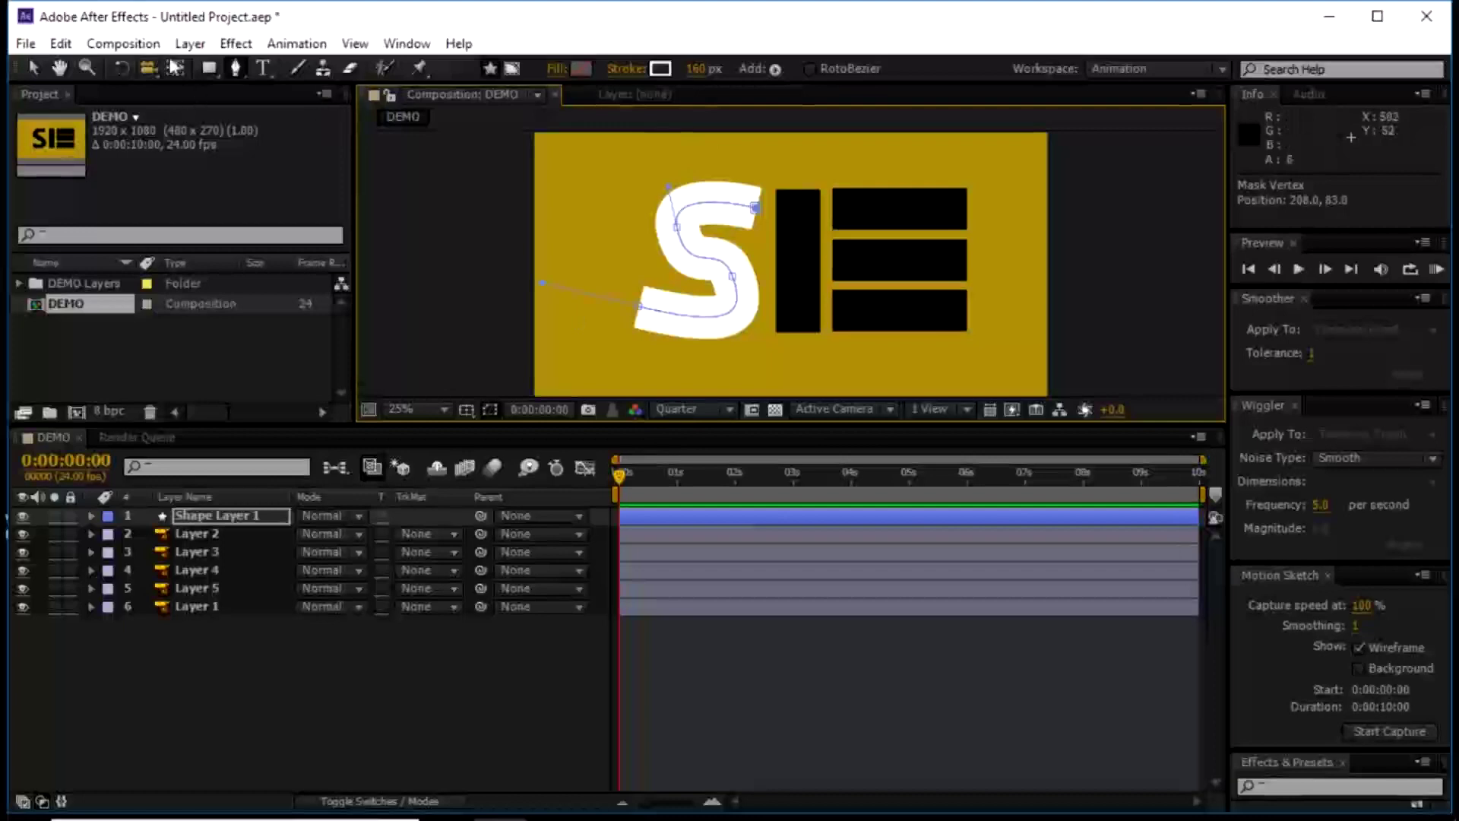
click(236, 67)
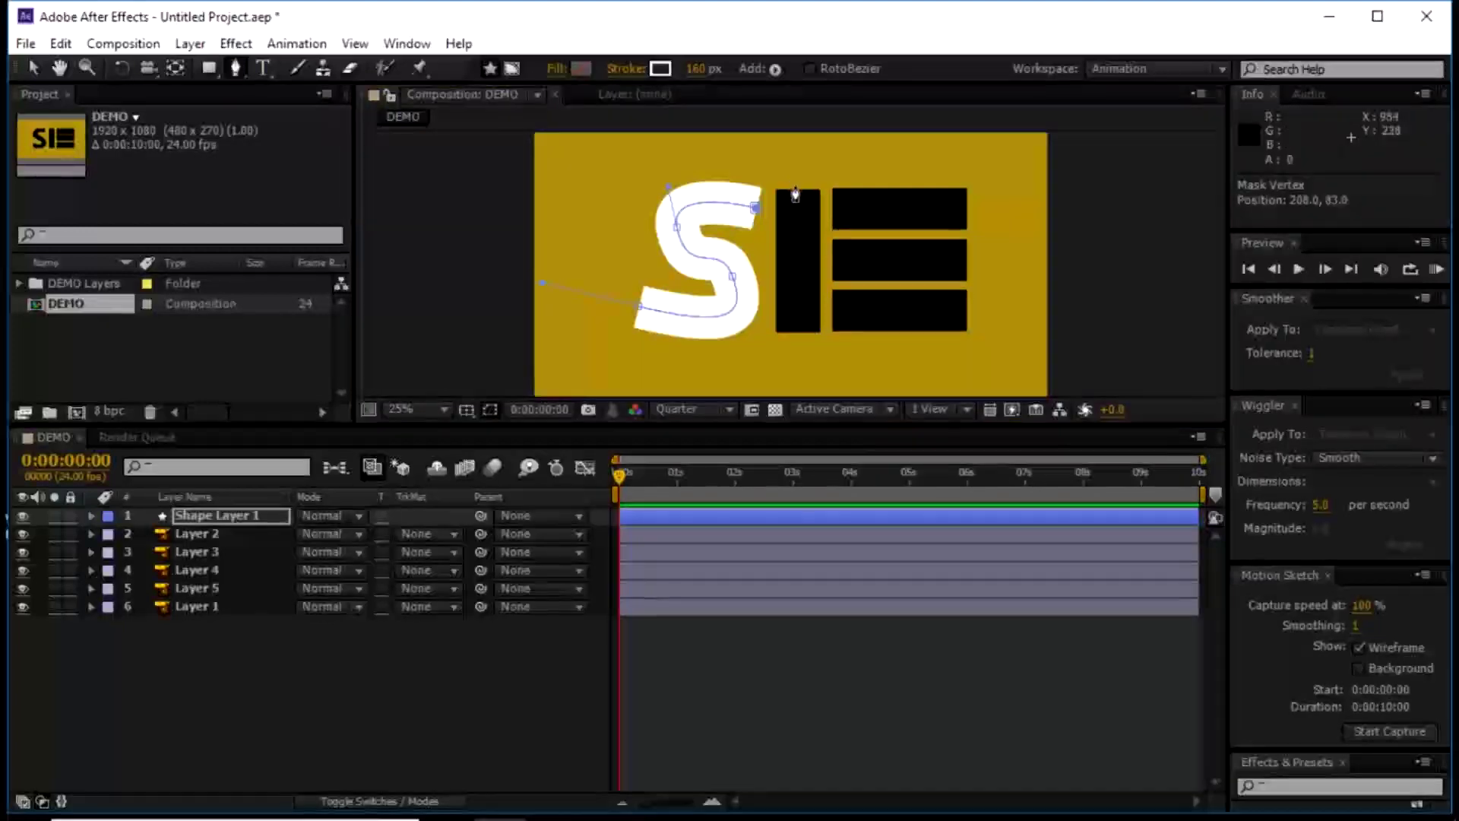
click(243, 641)
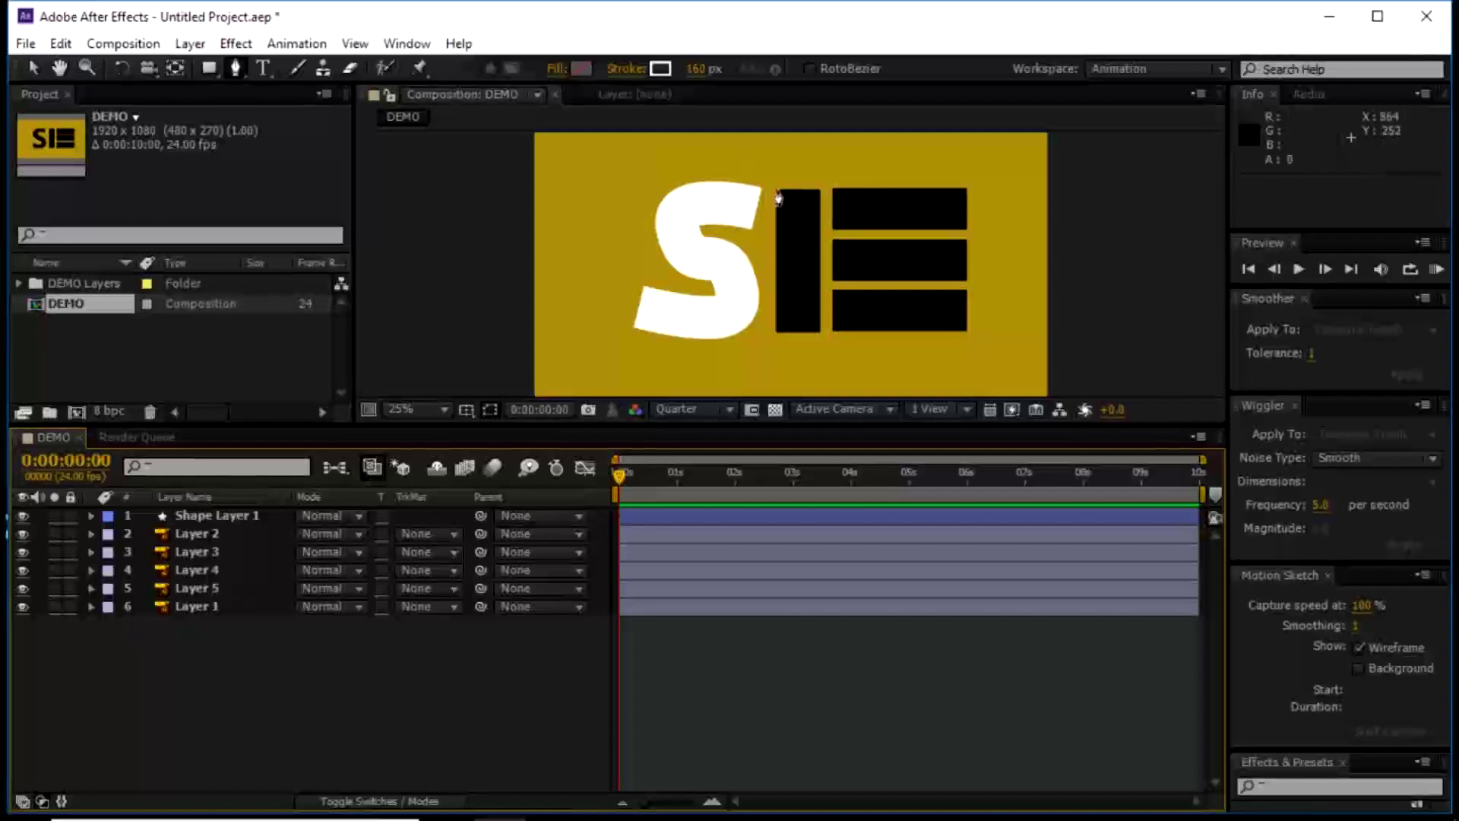
Draw two-point stroke paths over the I and the top, middle and bottom bars as Shape Layers 2–5
click(798, 177)
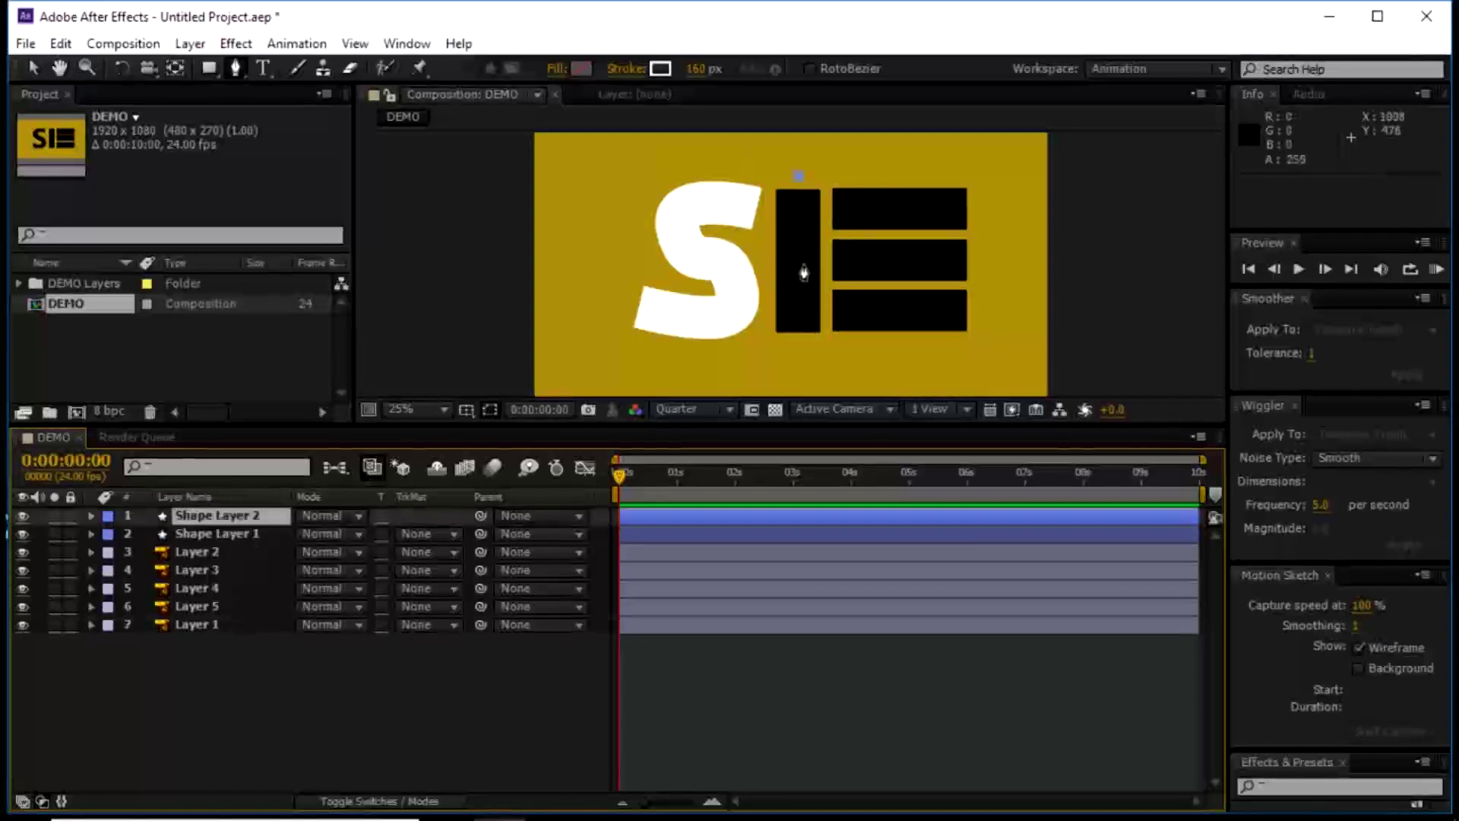
click(801, 359)
key(F2)
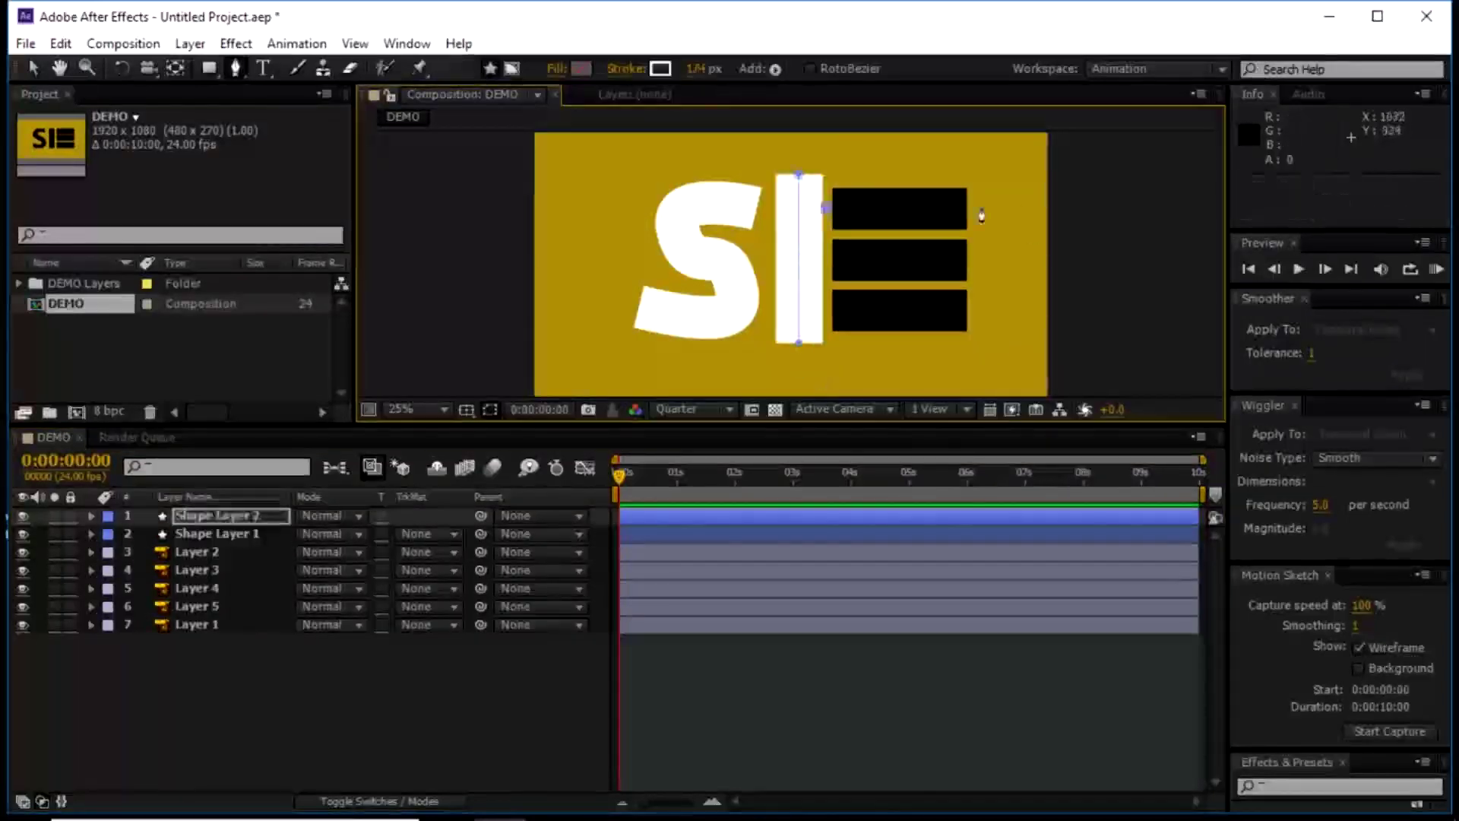
click(827, 206)
click(990, 203)
key(F2)
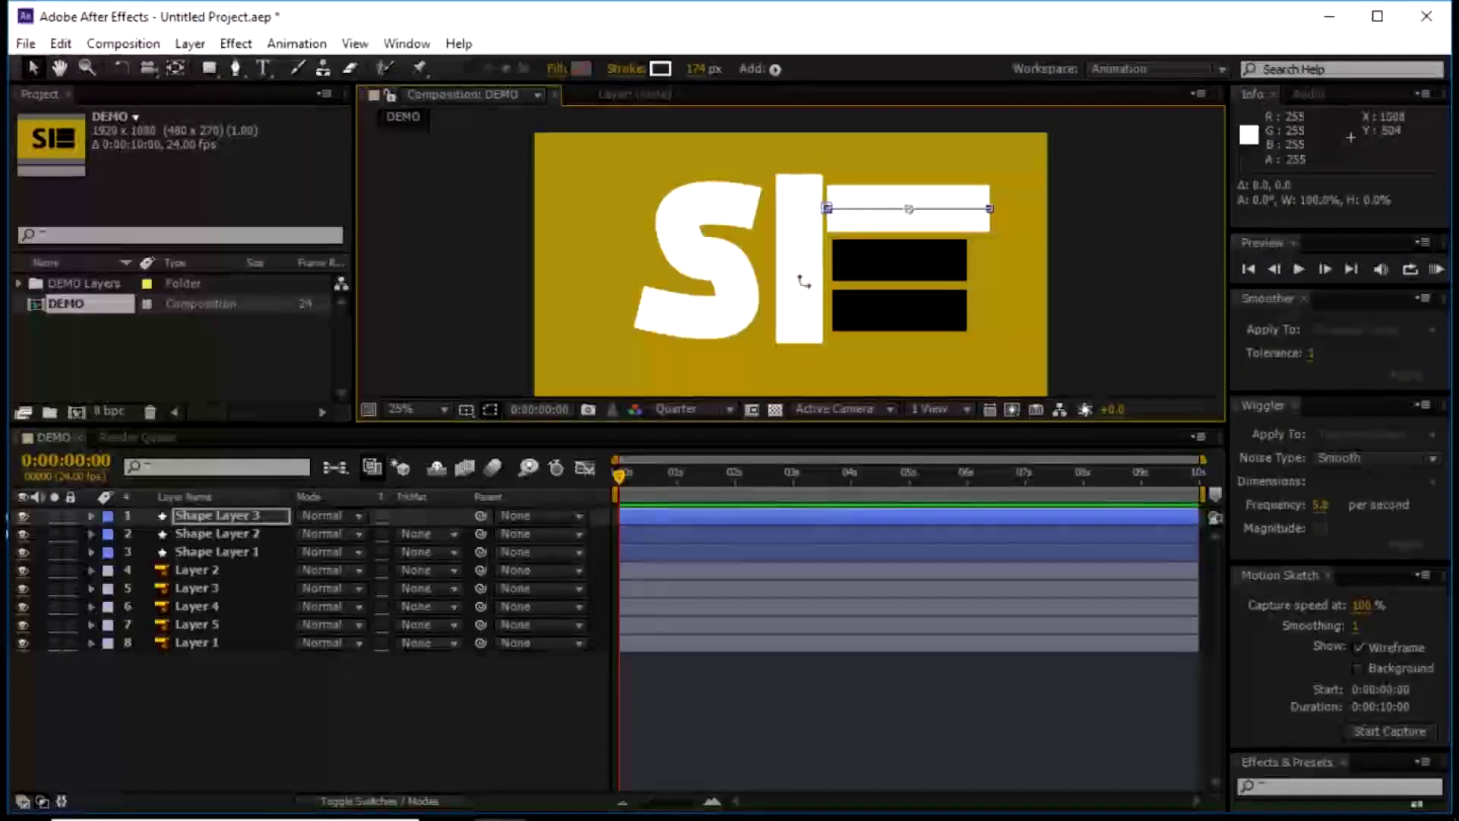
click(827, 262)
click(987, 259)
key(F2)
click(826, 312)
click(987, 310)
Toggle the S stroke layer's visibility, select it and view its track matte choices
click(22, 590)
click(22, 590)
click(422, 588)
click(390, 691)
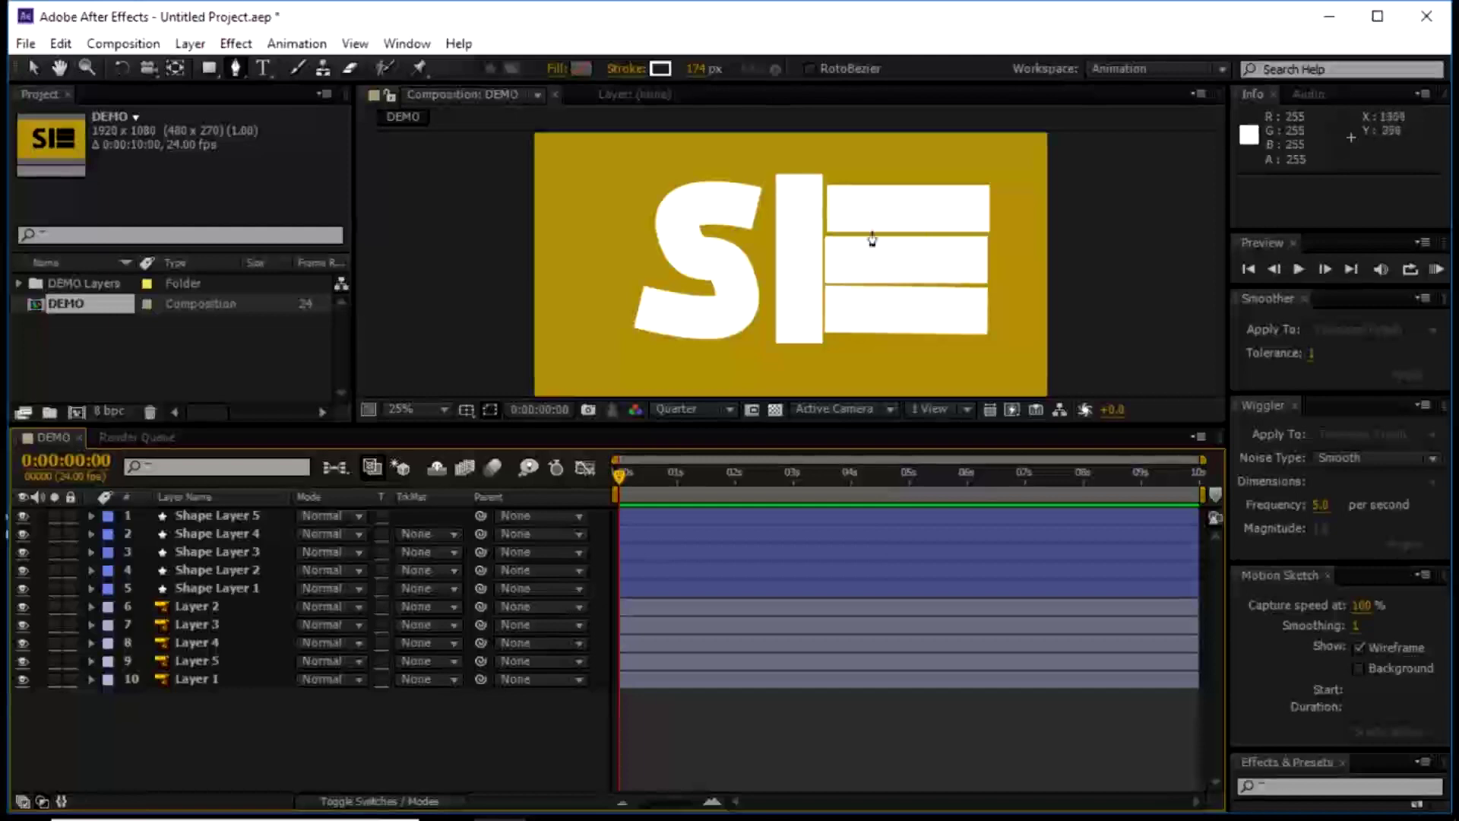
click(23, 606)
click(22, 605)
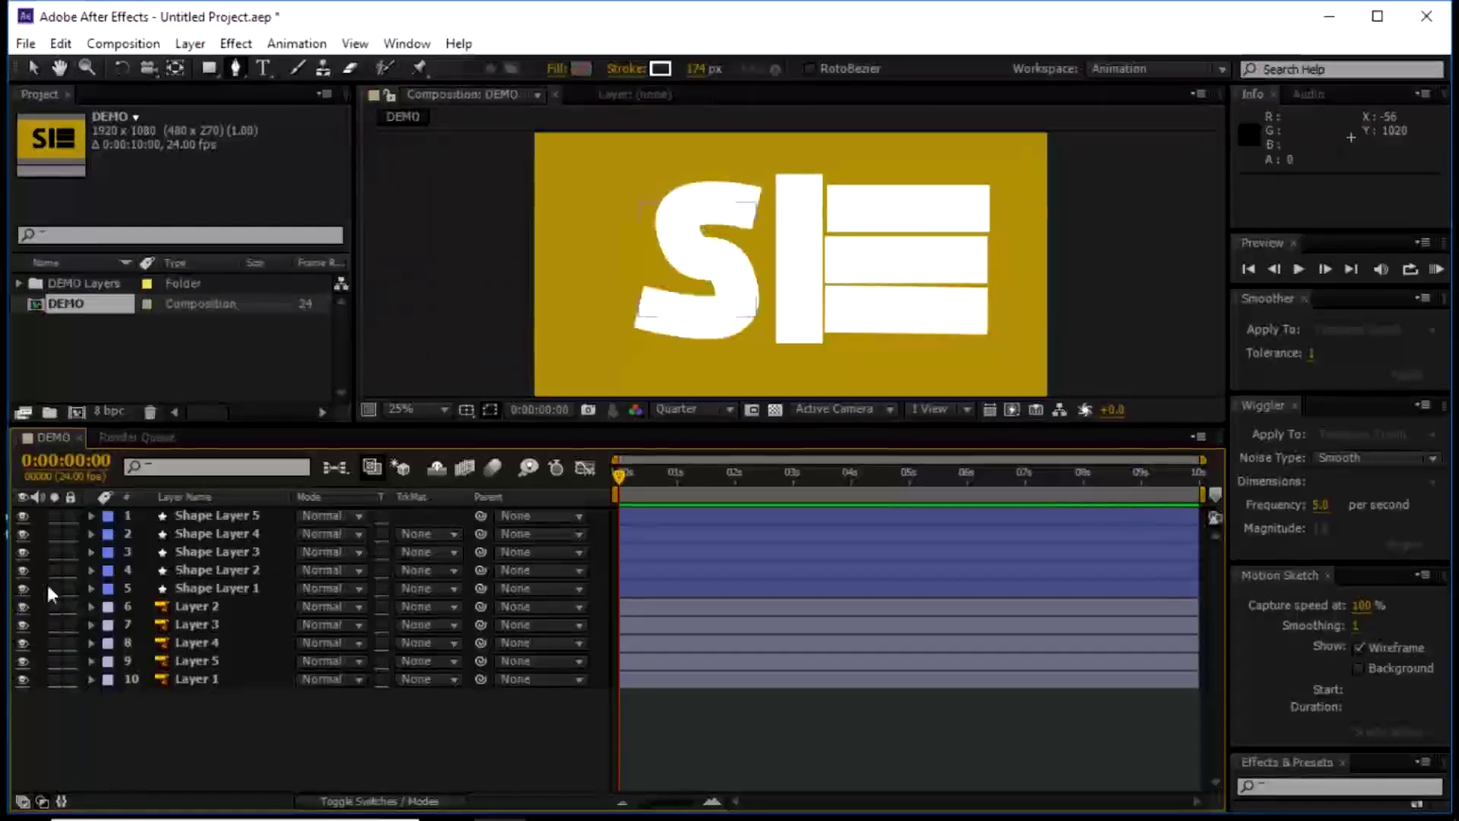
click(263, 589)
click(354, 589)
click(356, 587)
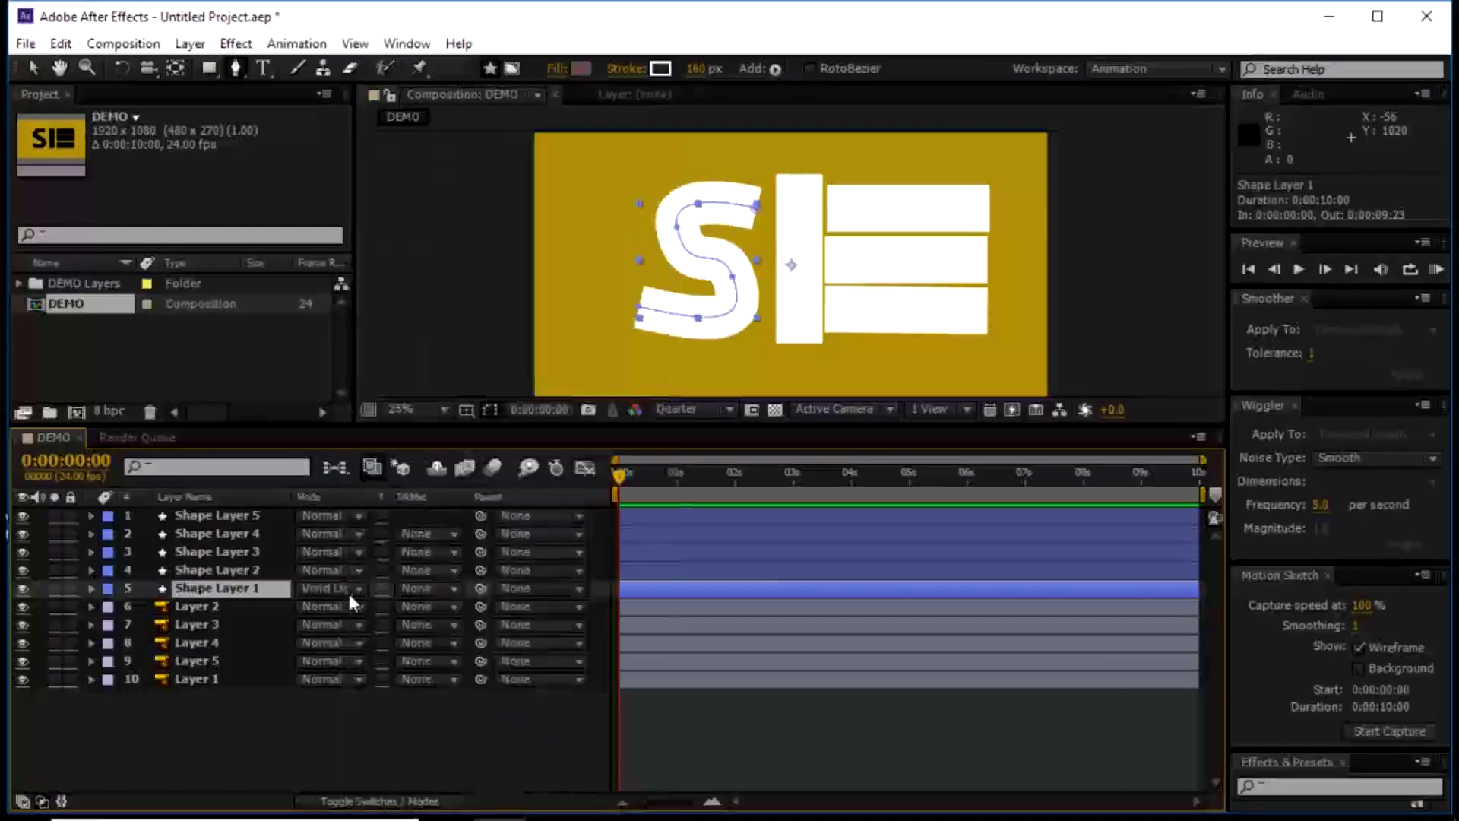
click(339, 592)
click(374, 146)
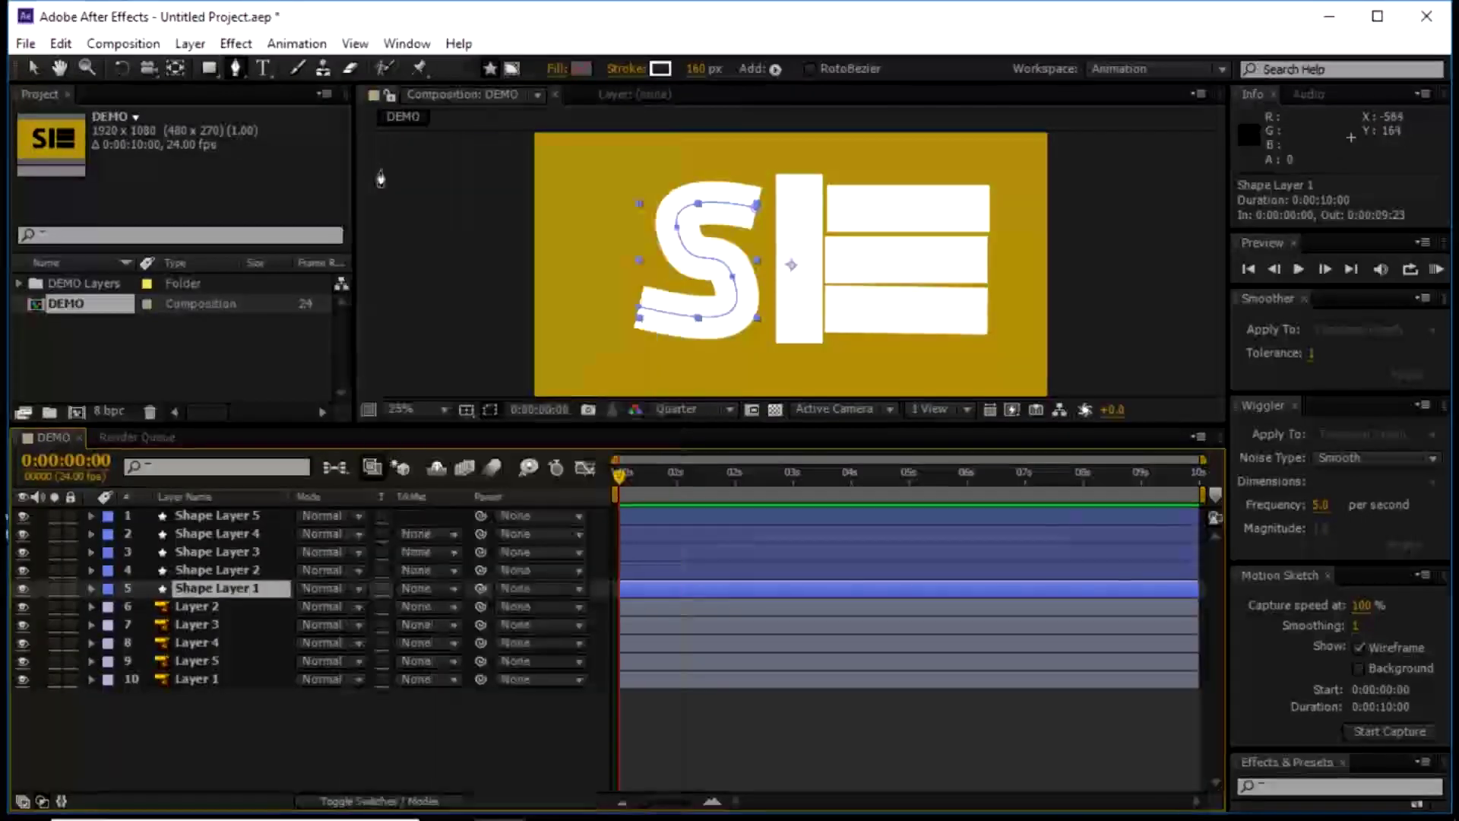
click(386, 801)
click(365, 800)
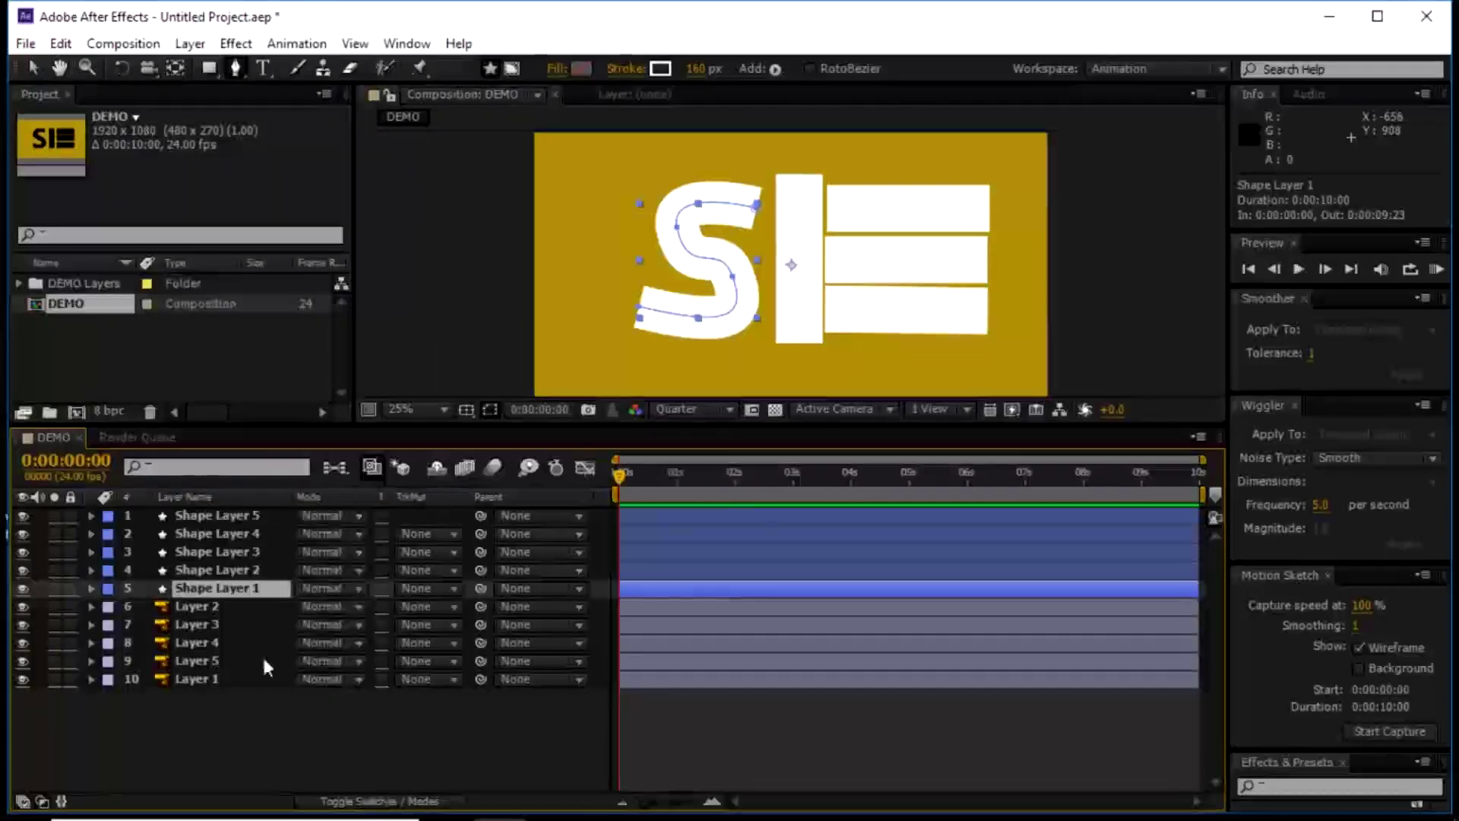
click(454, 587)
click(456, 589)
click(453, 586)
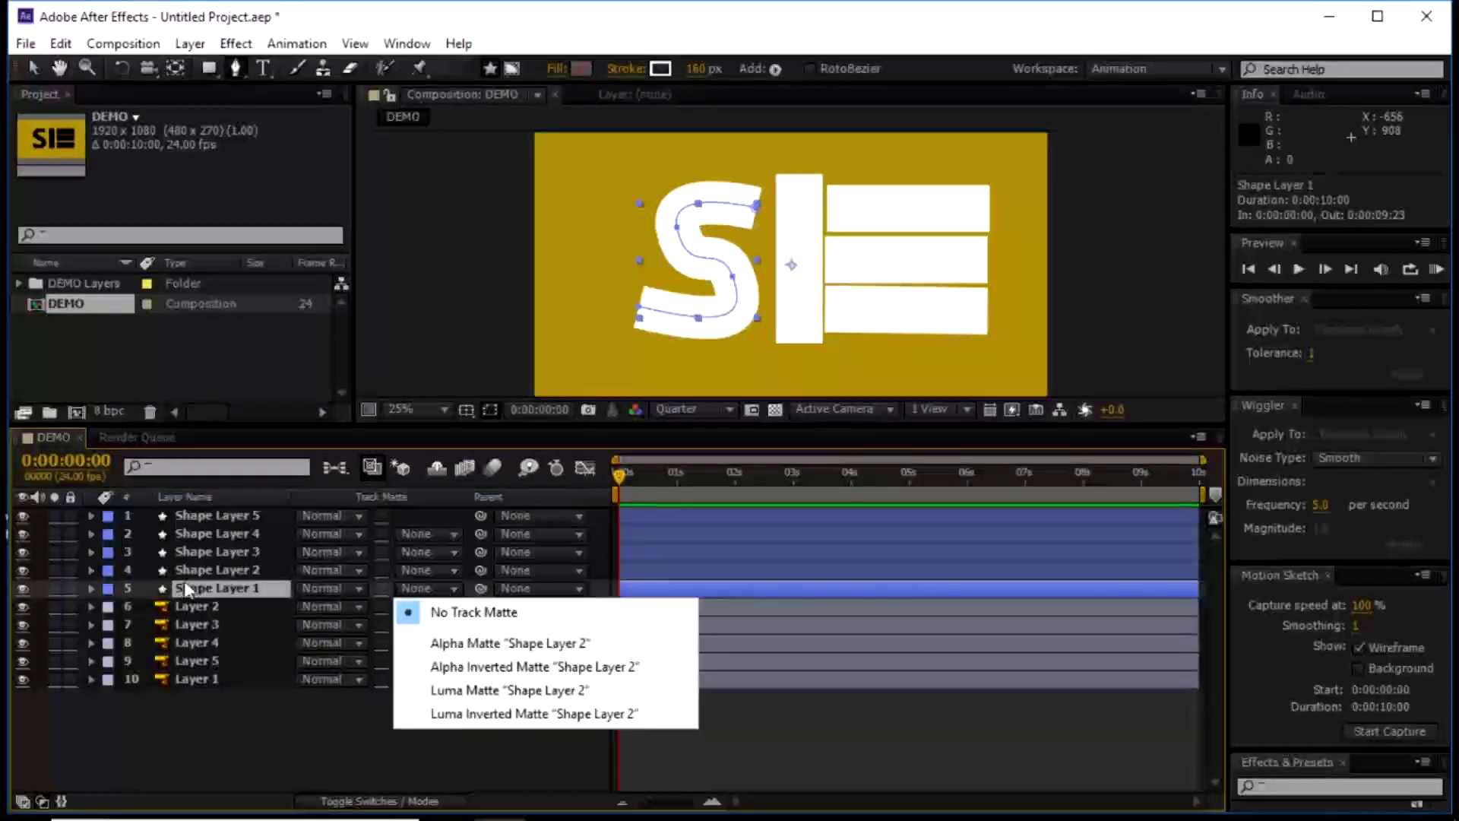
click(19, 591)
click(21, 586)
click(20, 589)
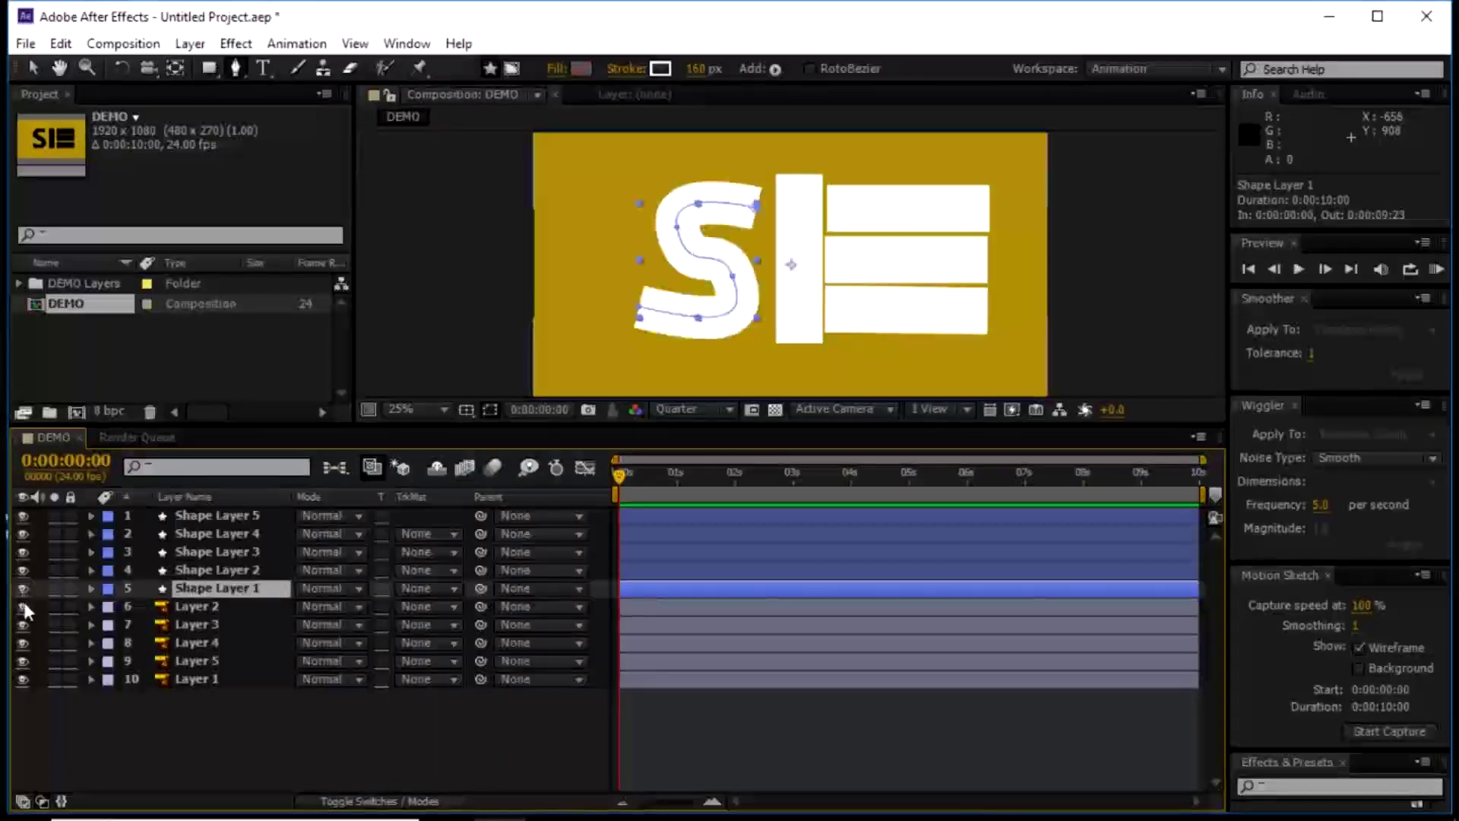
click(22, 589)
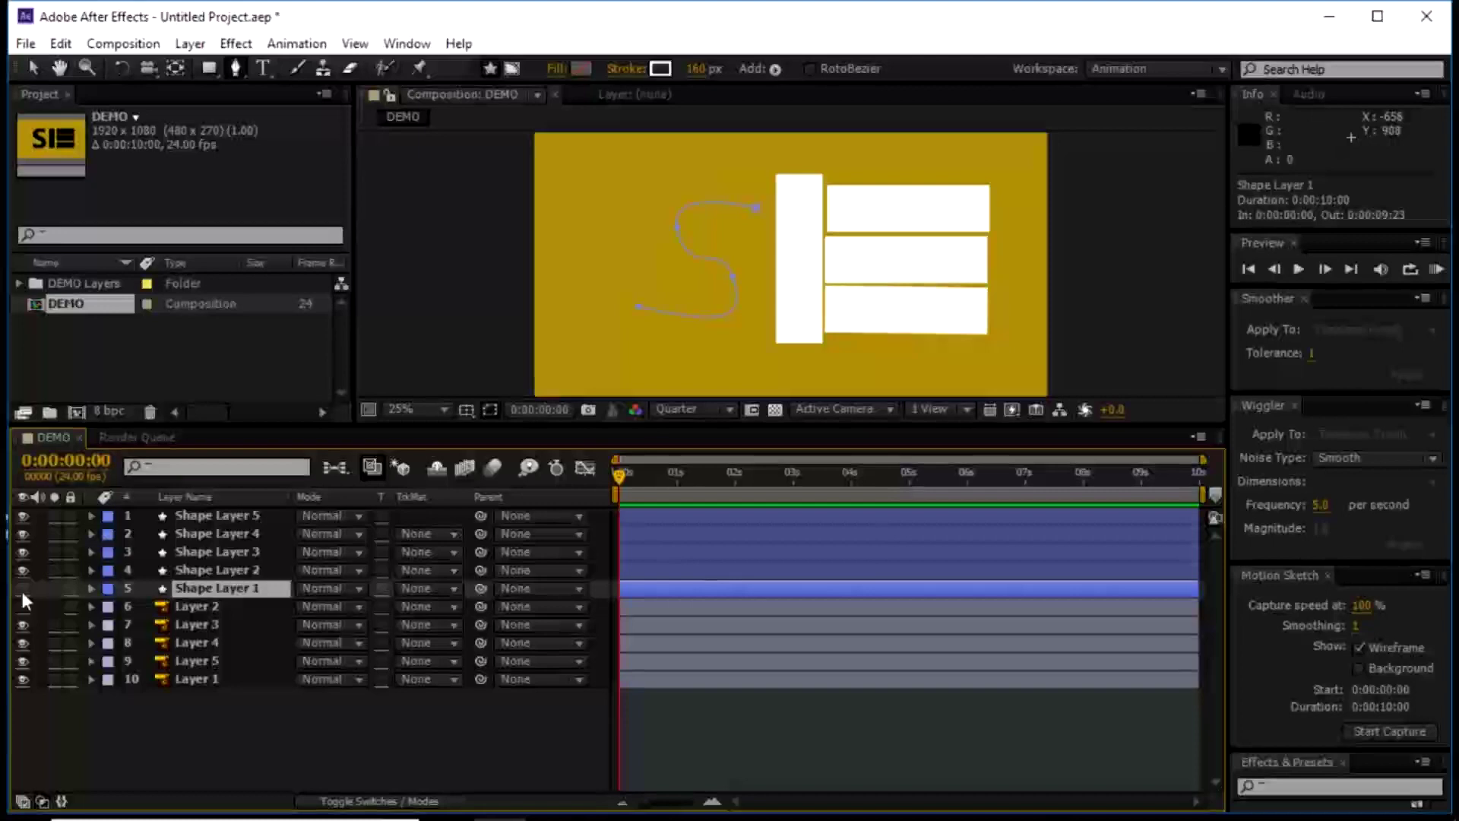
click(21, 590)
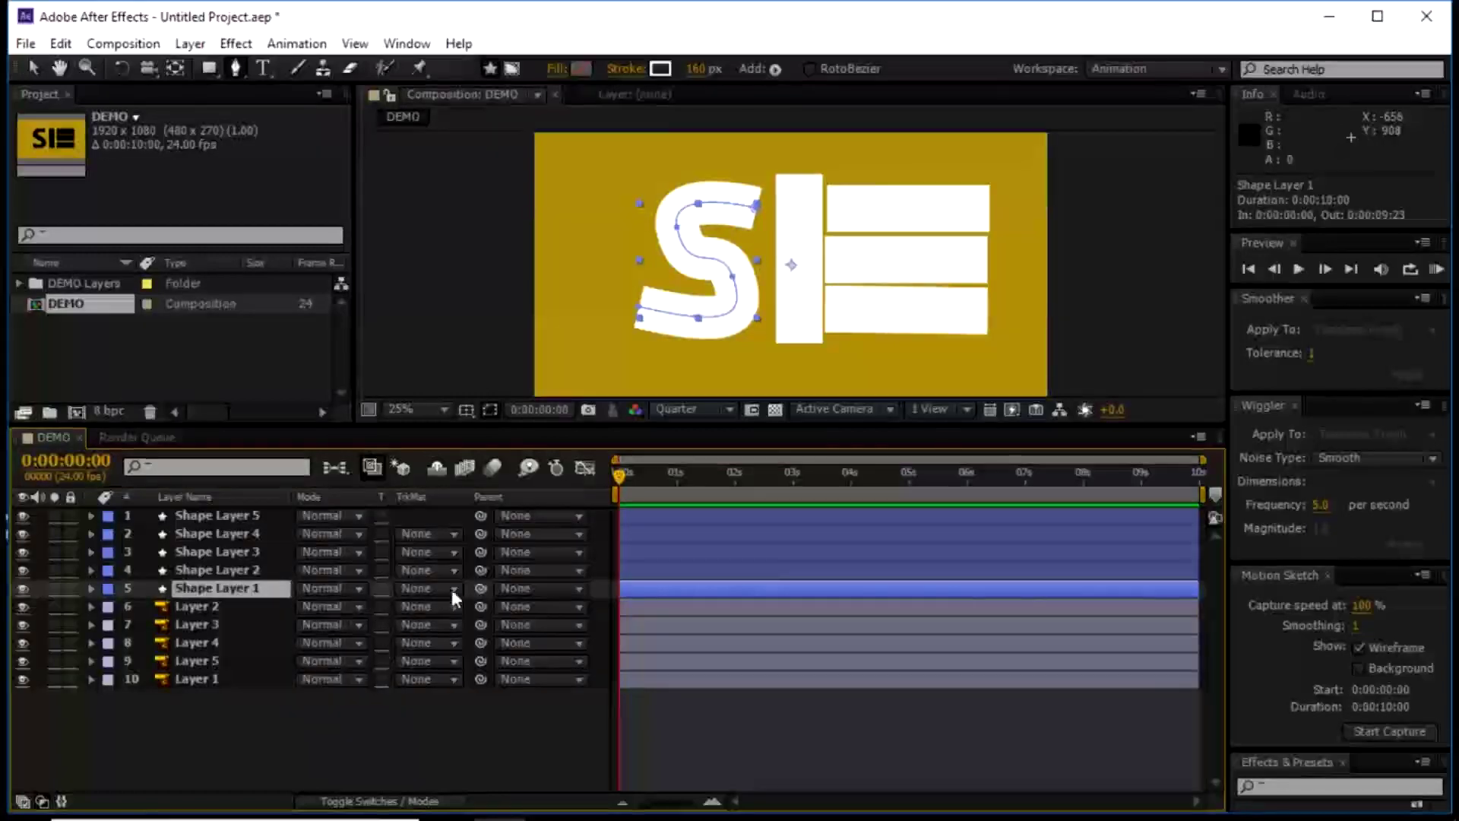
click(92, 589)
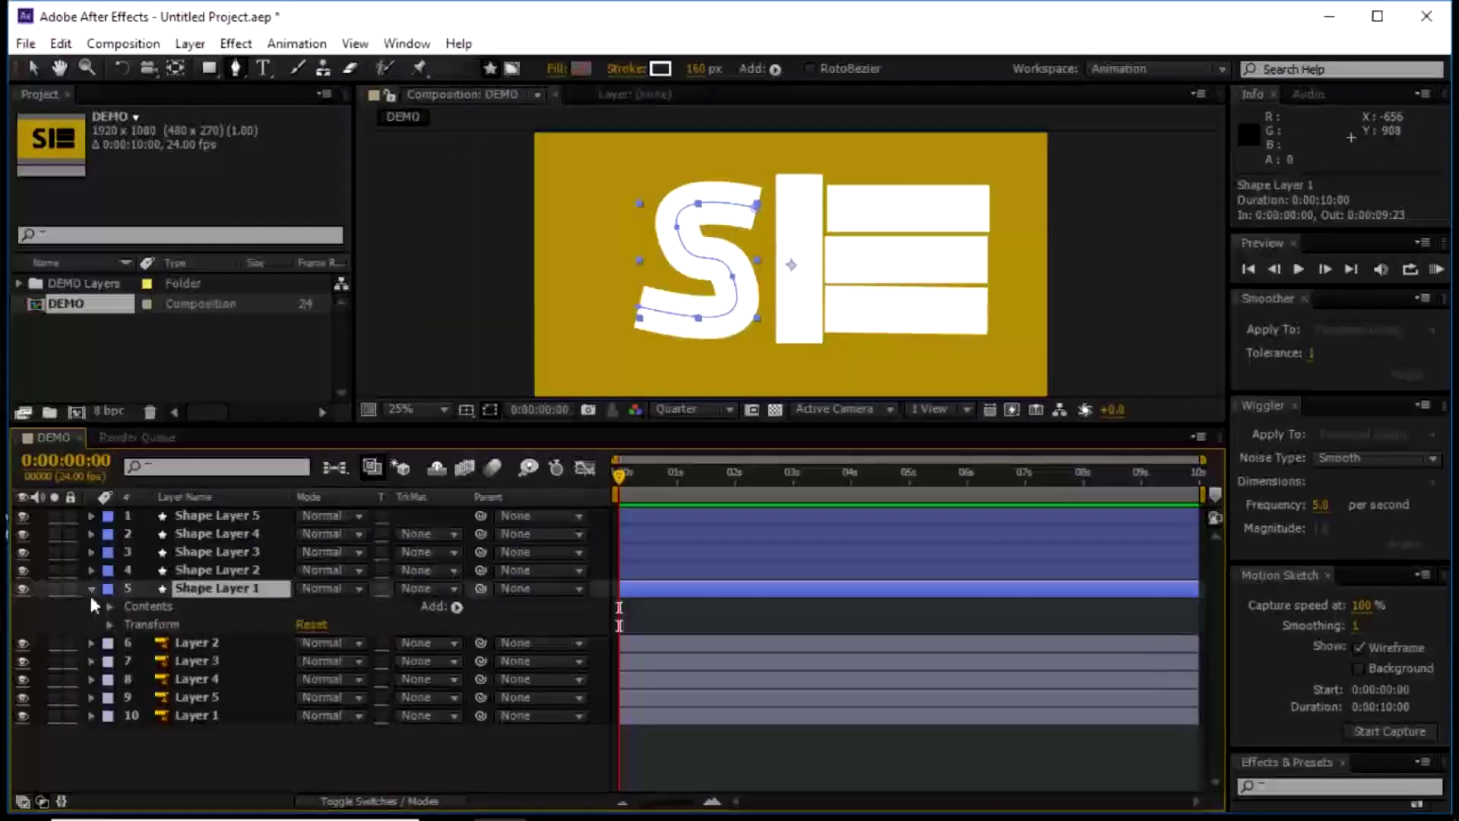
Add Trim Paths to the S stroke, drag End to 0% and set an End keyframe at 0:00
click(456, 607)
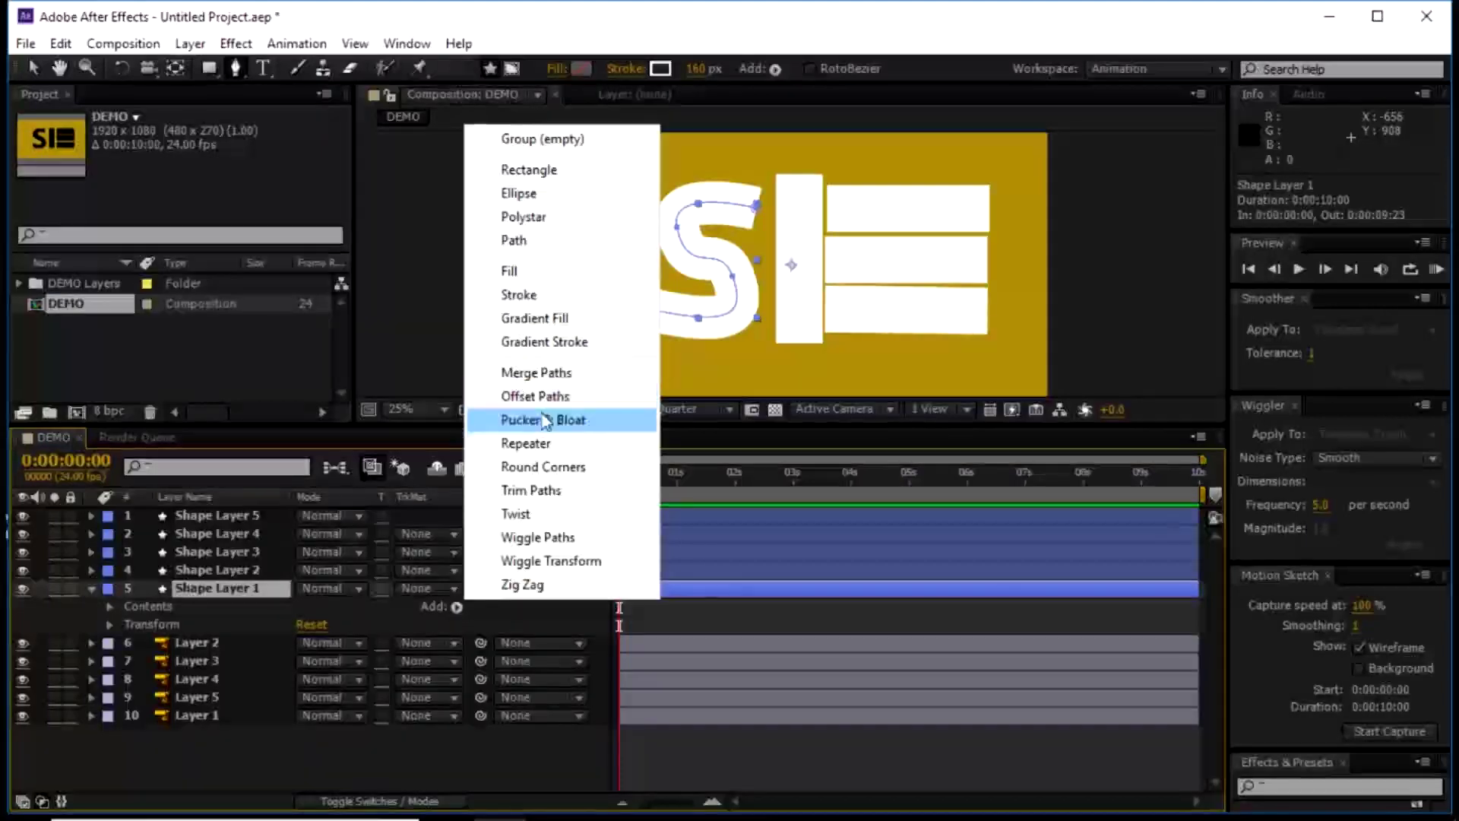
click(544, 490)
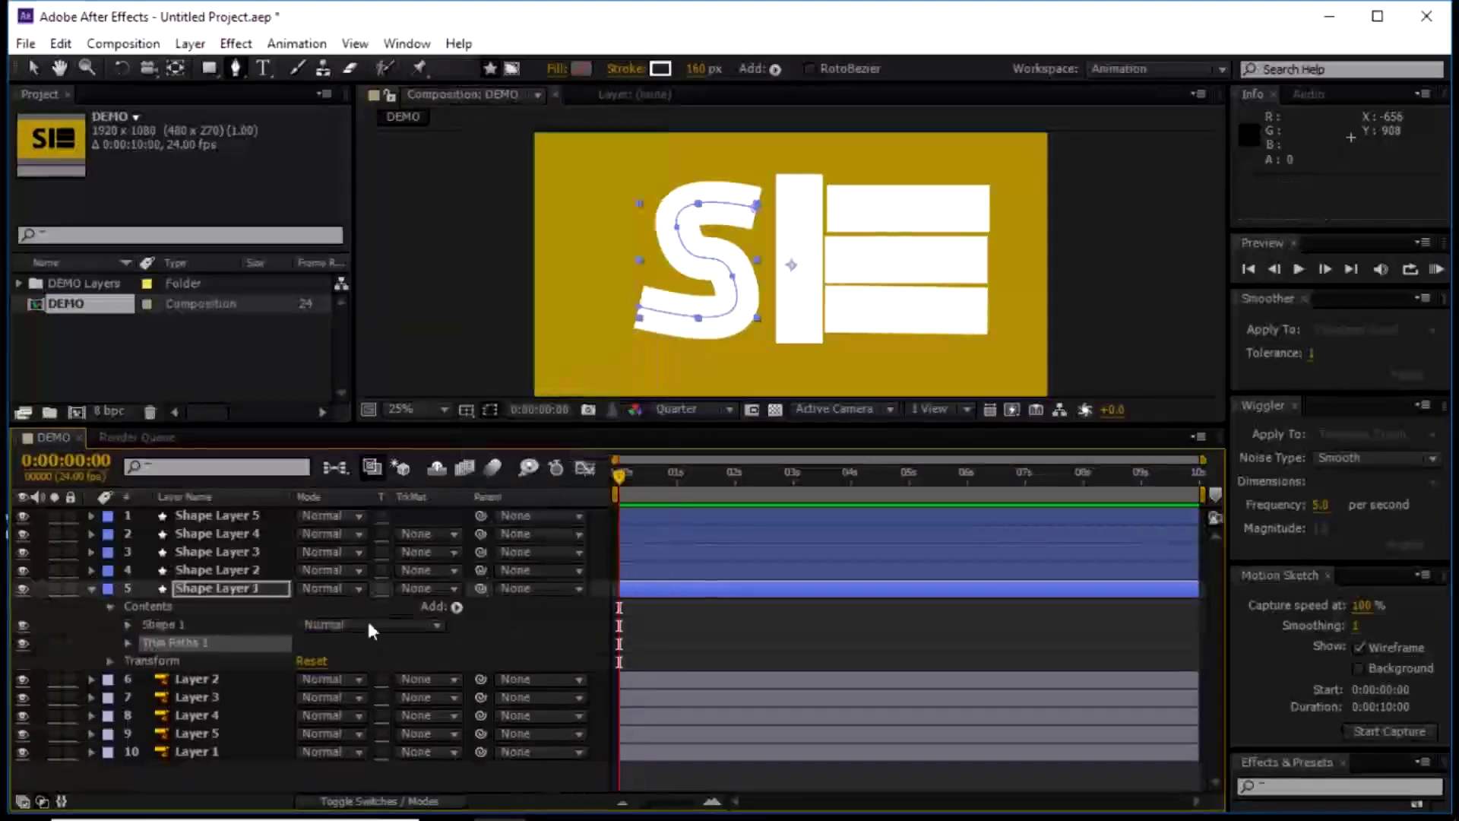
click(128, 643)
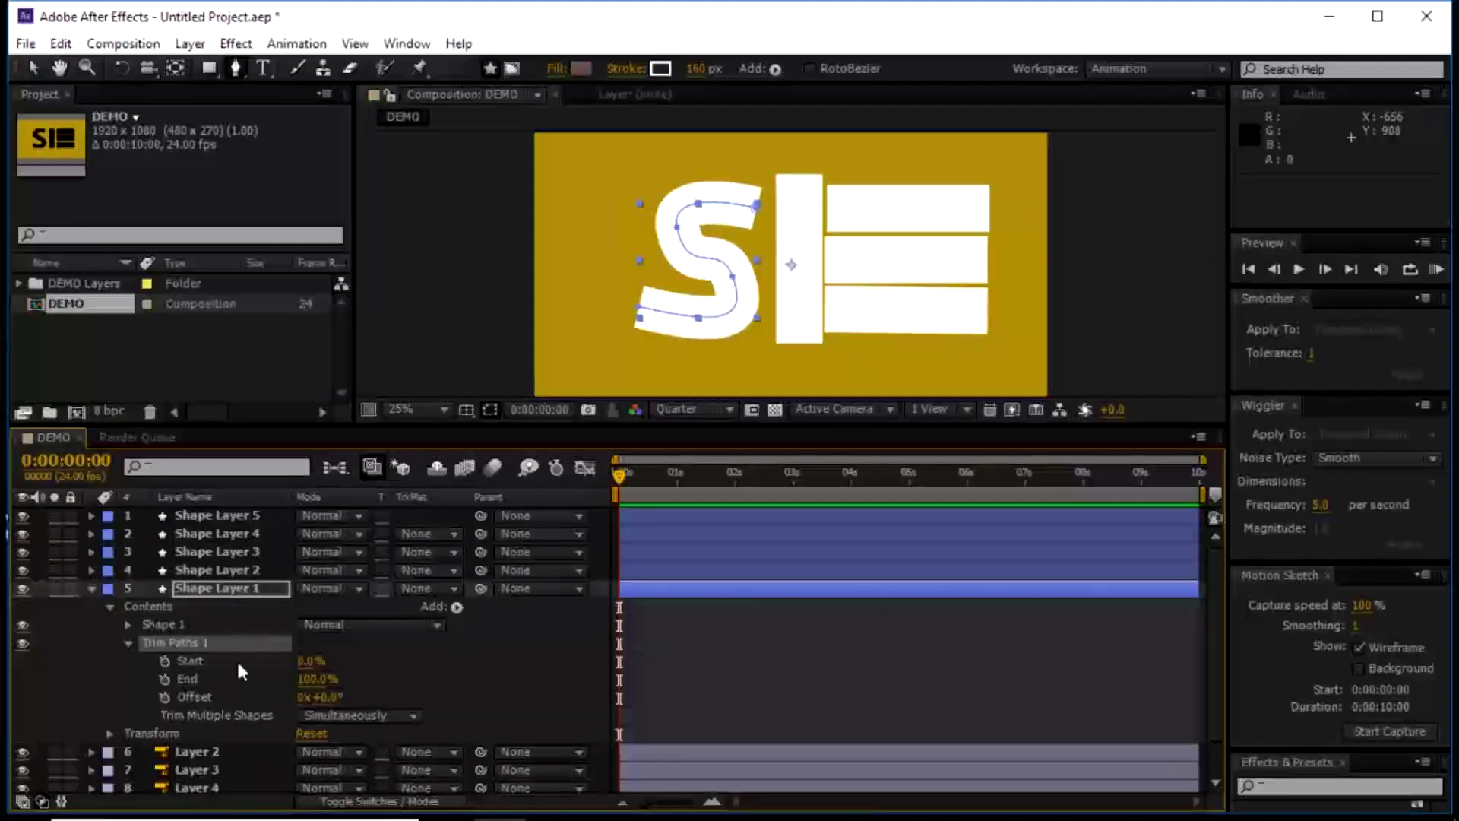
mouse_move(314, 678)
mouse_down()
mouse_move(243, 684)
mouse_move(357, 684)
mouse_move(266, 684)
mouse_move(344, 684)
mouse_up()
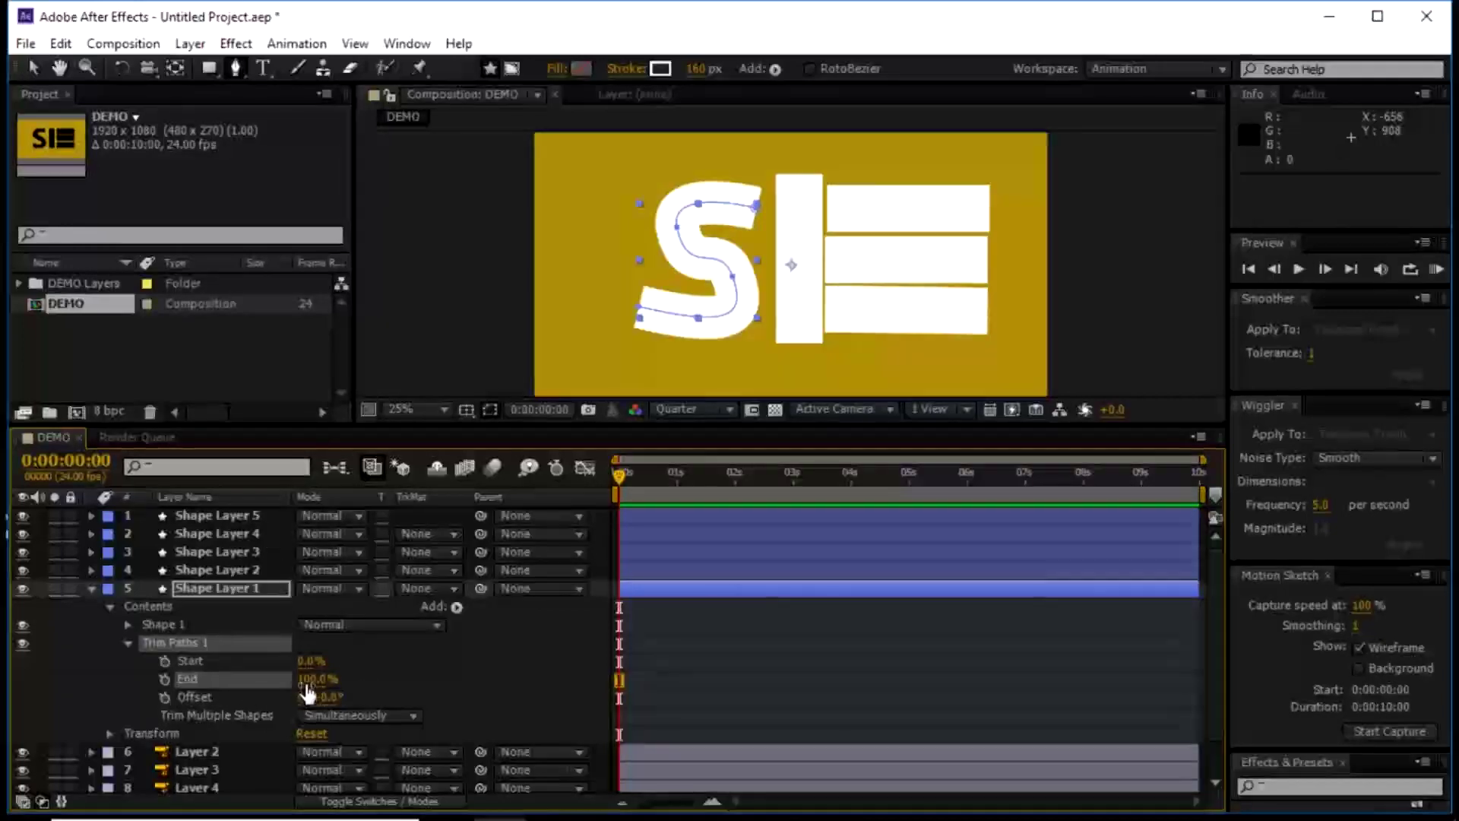
drag(316, 687, 138, 669)
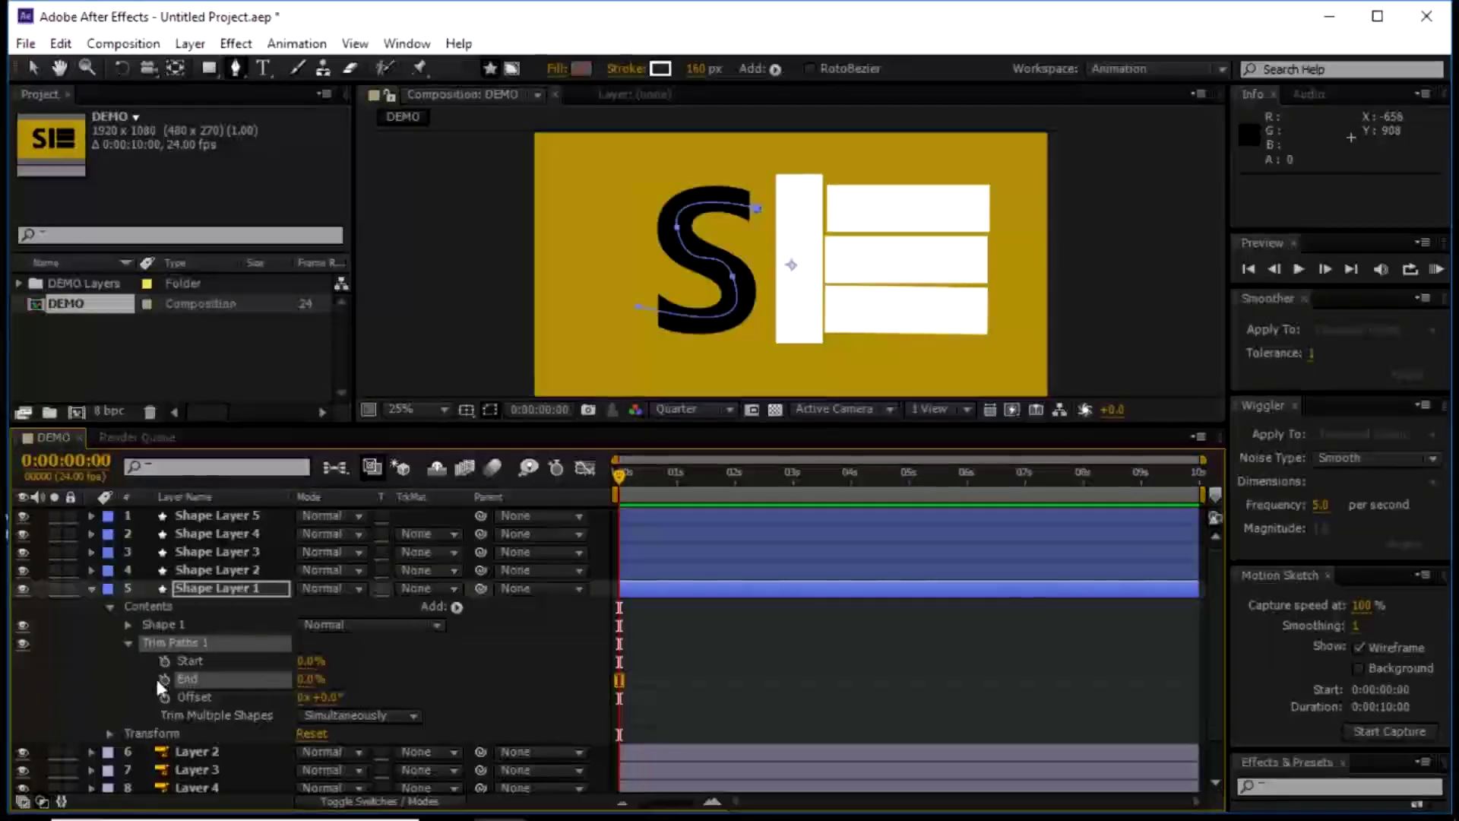
click(164, 679)
click(319, 680)
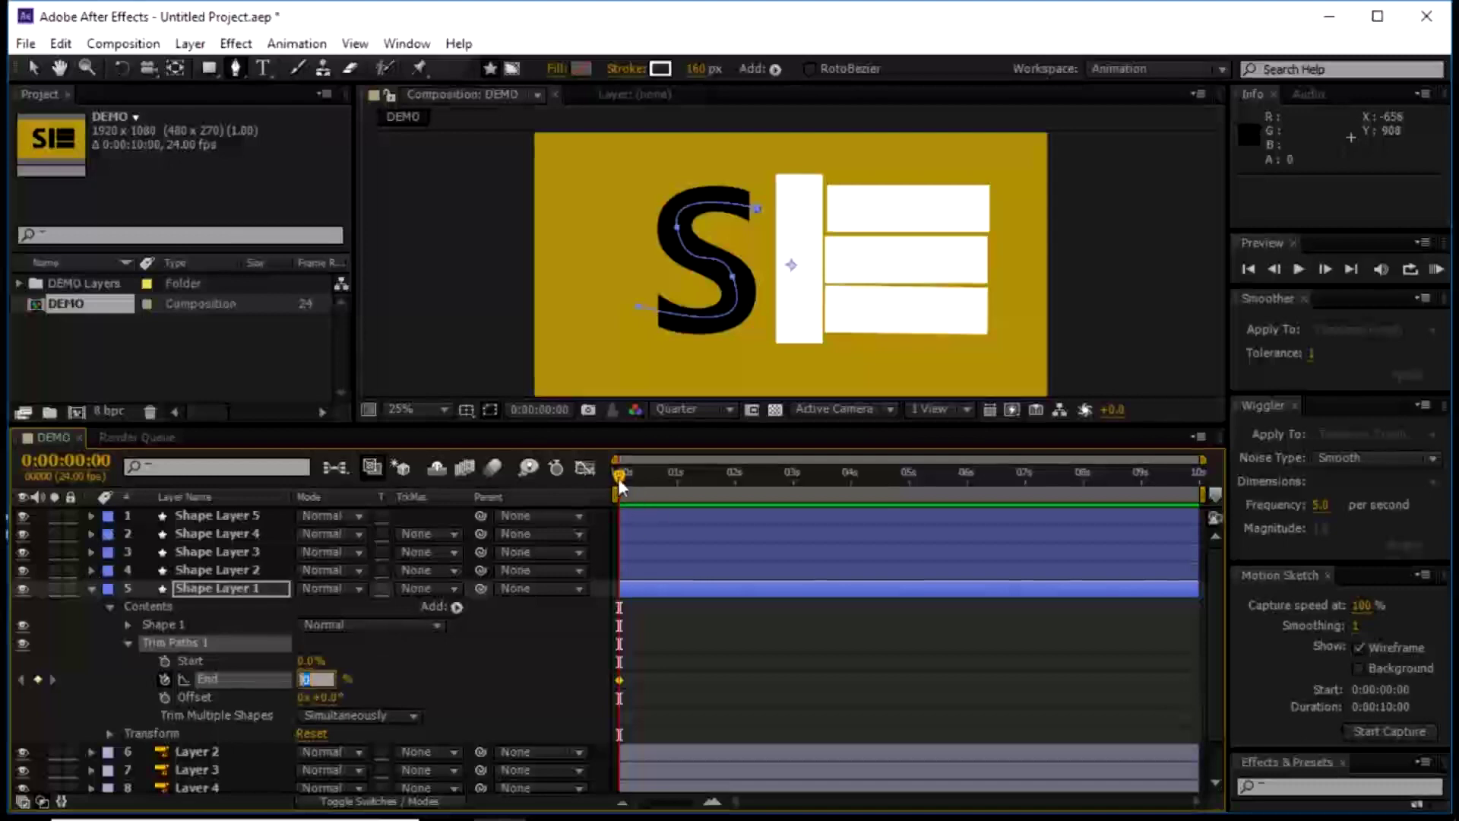
Keyframe the S stroke's Trim Paths End at 100% at frame 6, then return to the start
drag(618, 478, 632, 476)
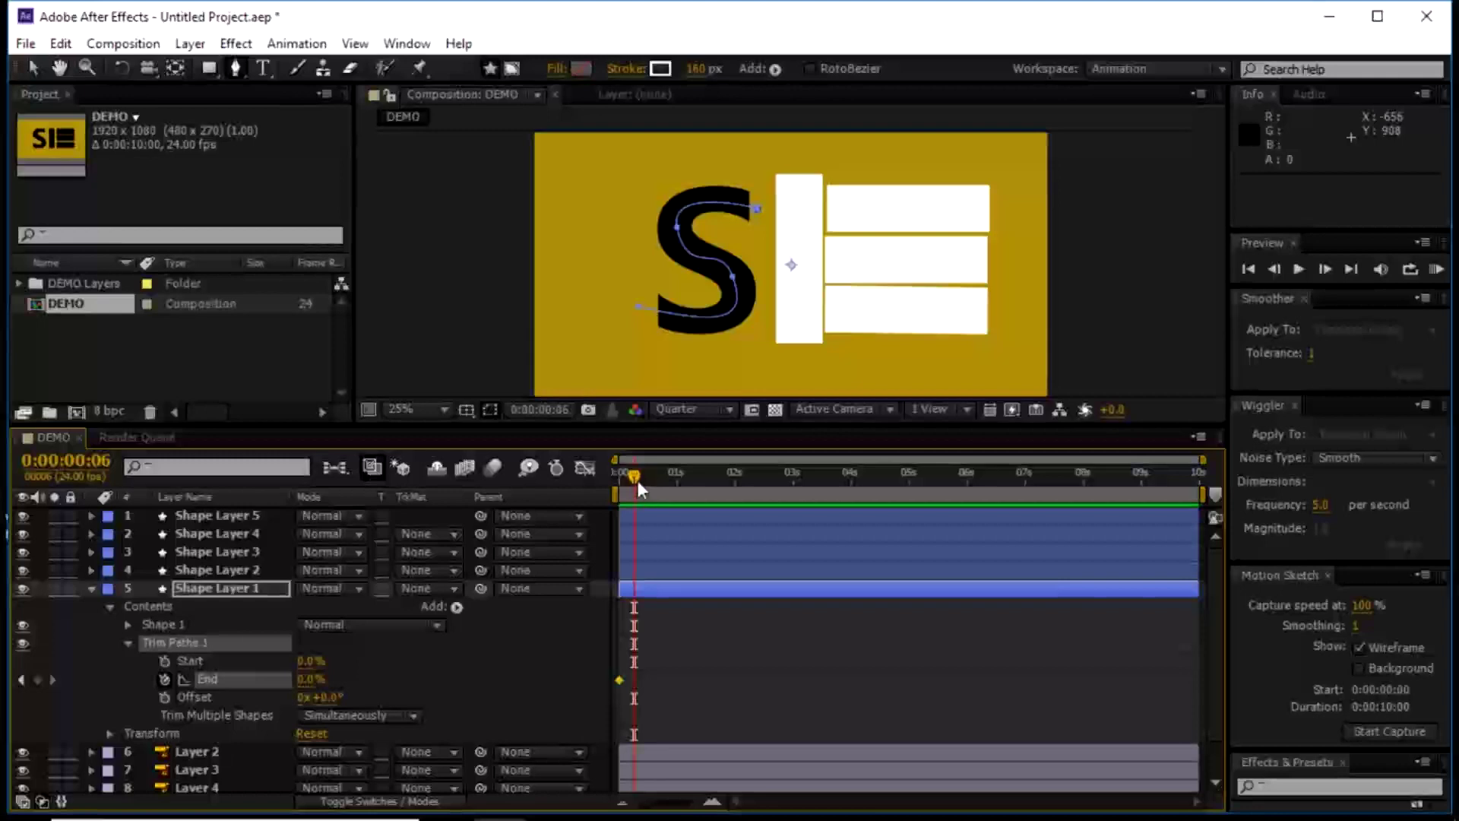
drag(307, 679, 431, 659)
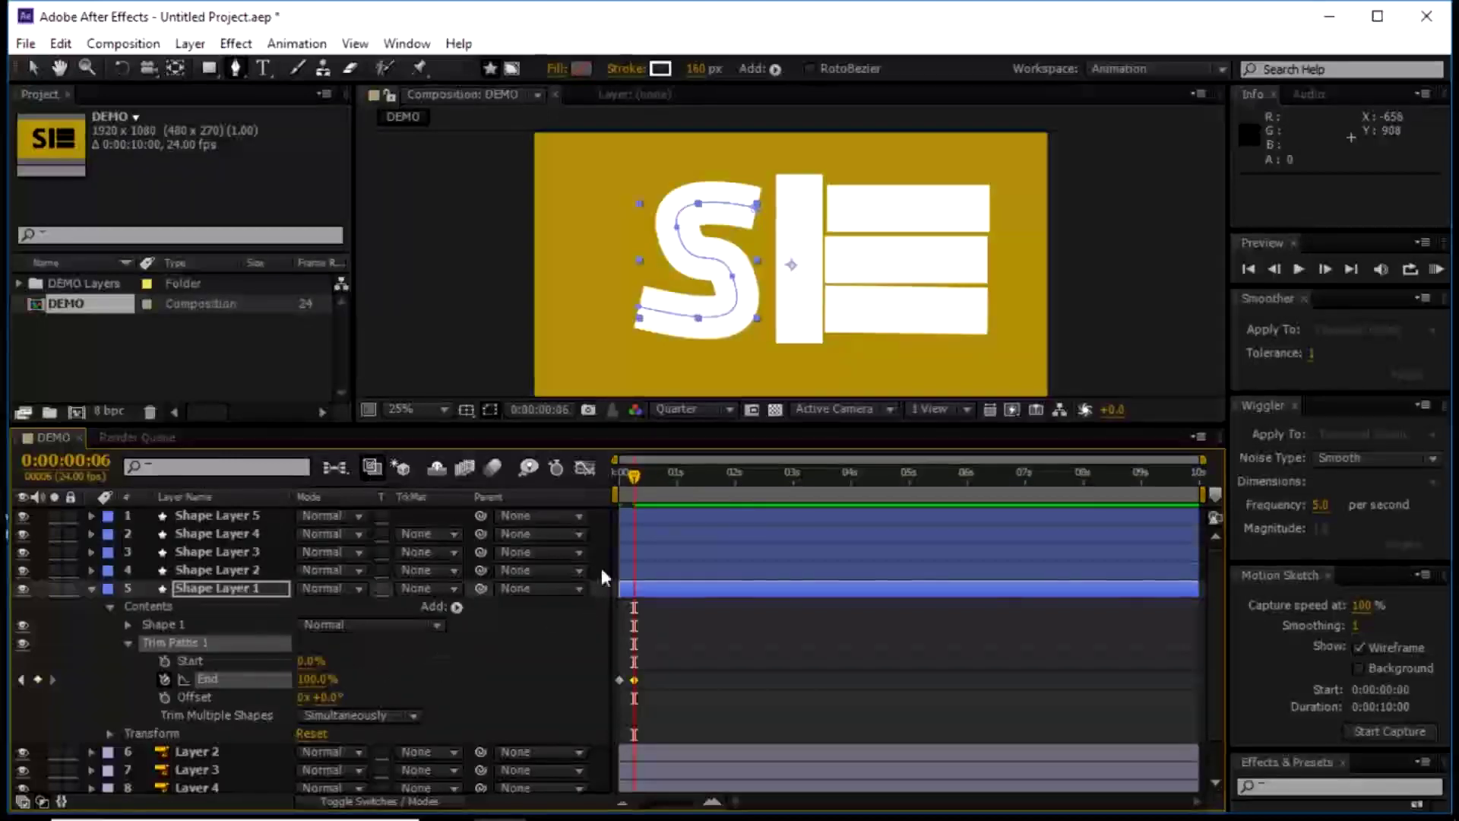
mouse_move(635, 481)
mouse_down()
mouse_move(600, 478)
mouse_move(655, 480)
mouse_move(566, 490)
mouse_up()
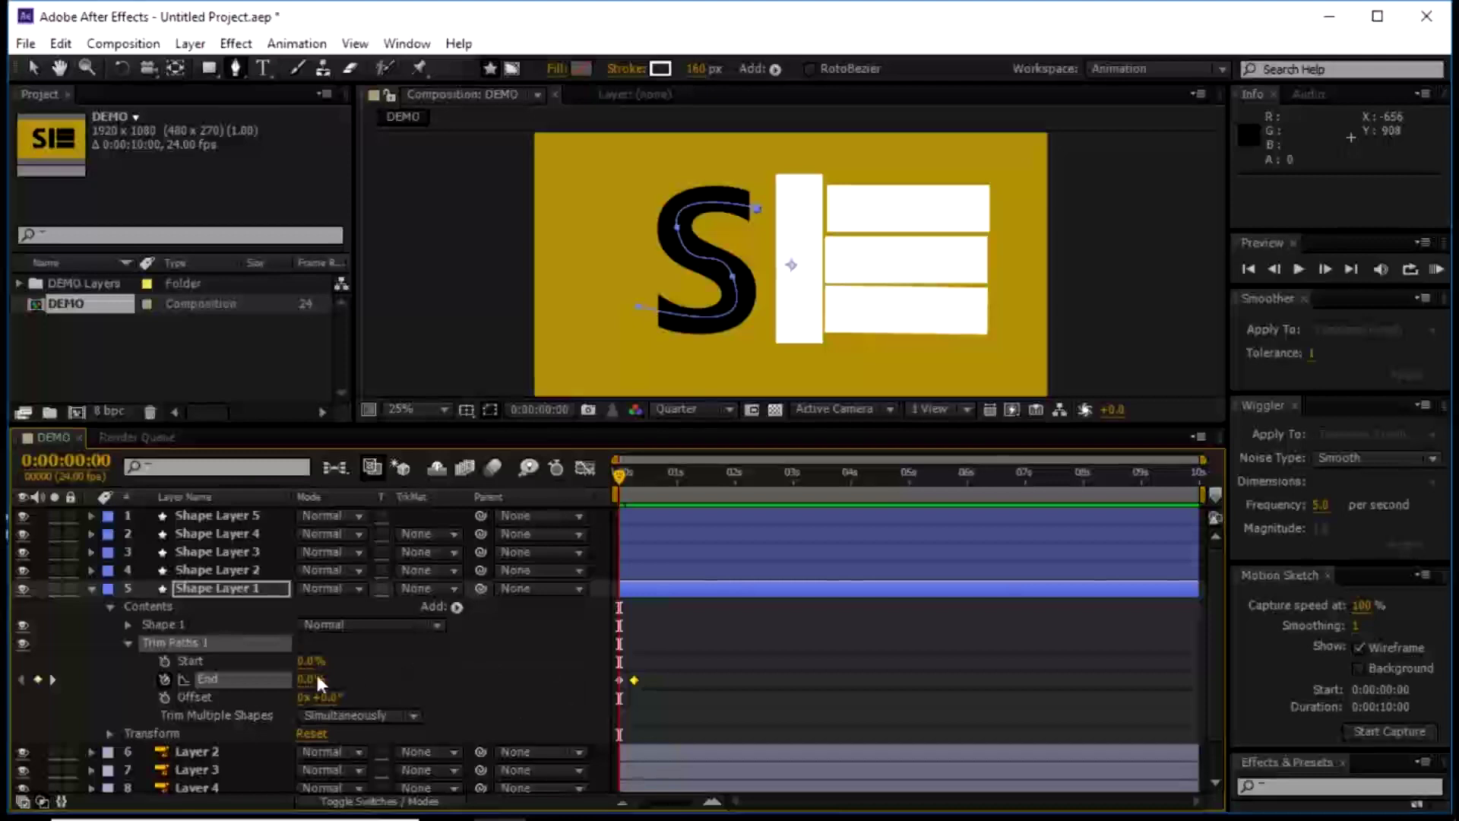
Collapse Shape Layer 1, select Layer 2 and bring up its track matte choices
click(91, 589)
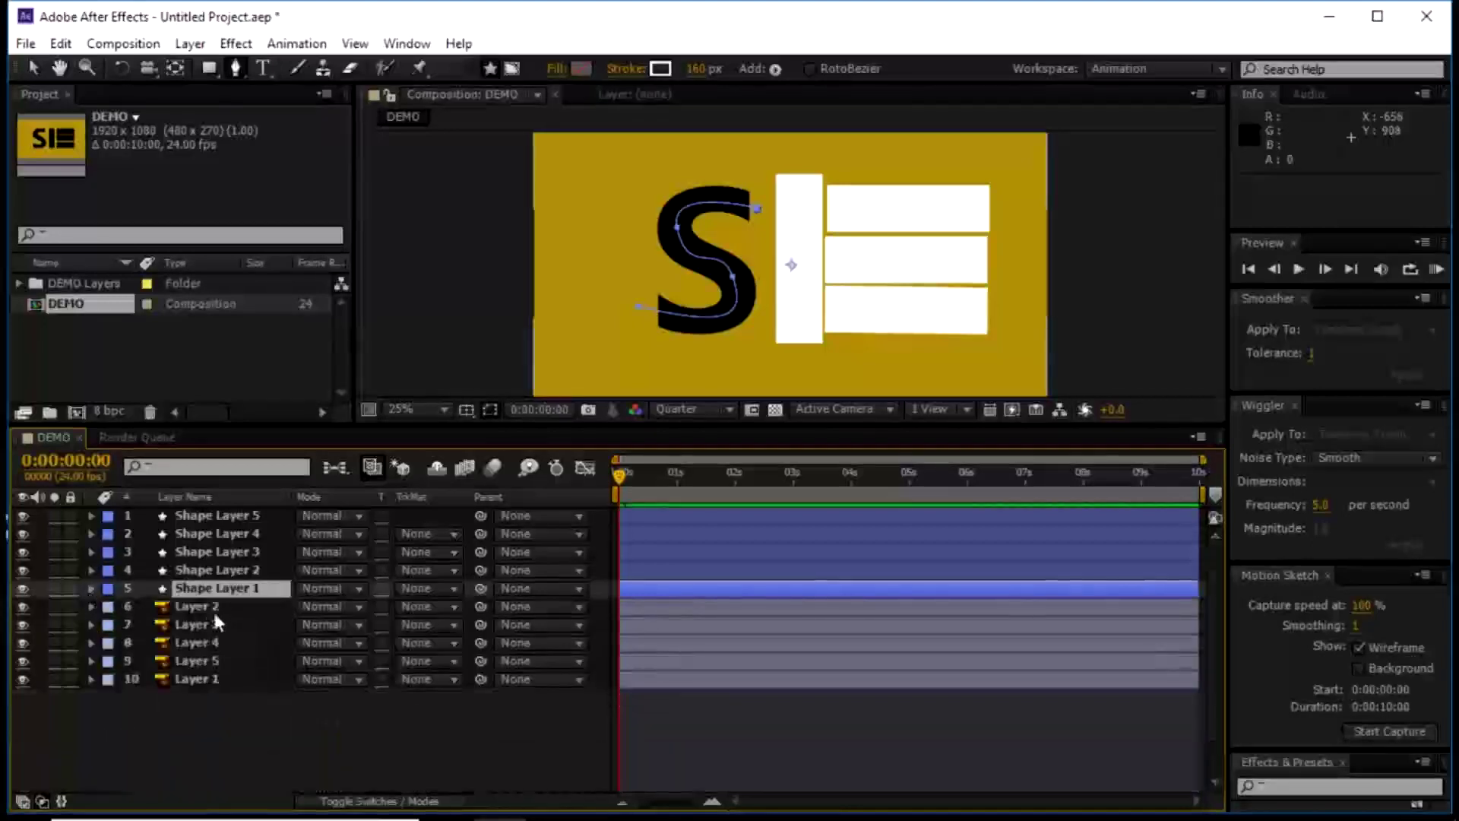
click(255, 606)
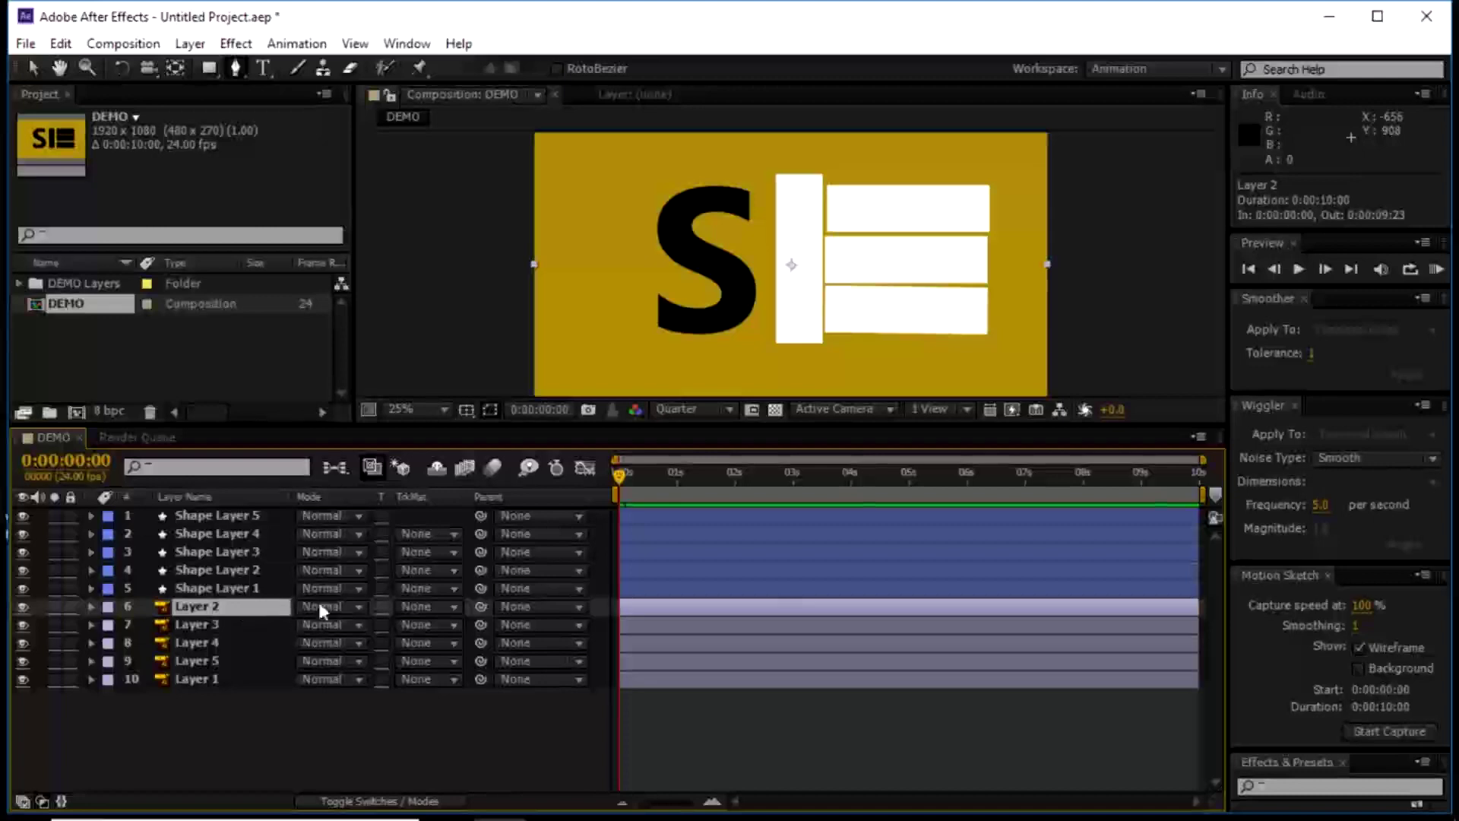
click(441, 608)
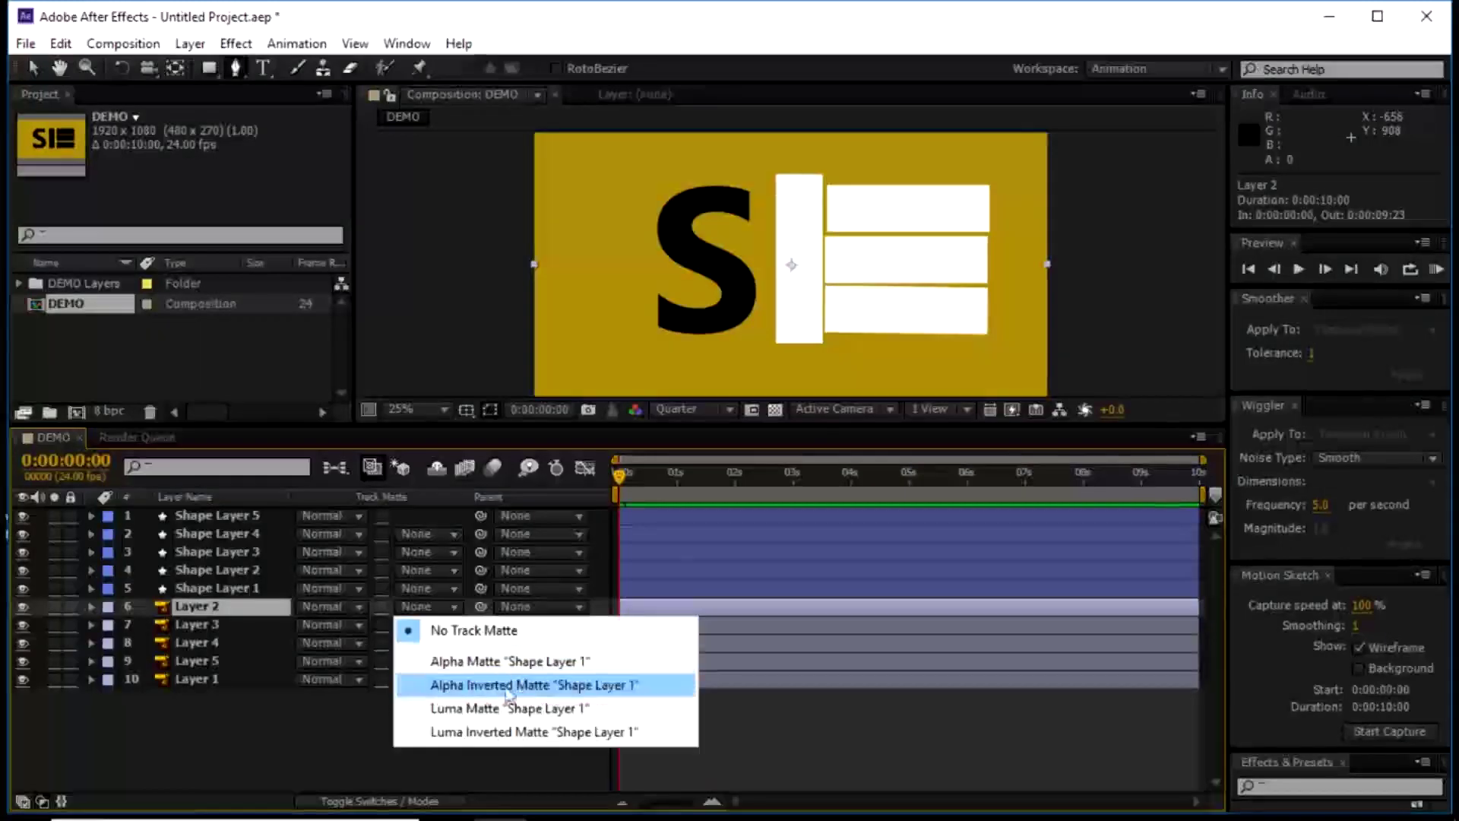
Set Layer 2's track matte to Alpha Matte "Shape Layer 1"
click(535, 663)
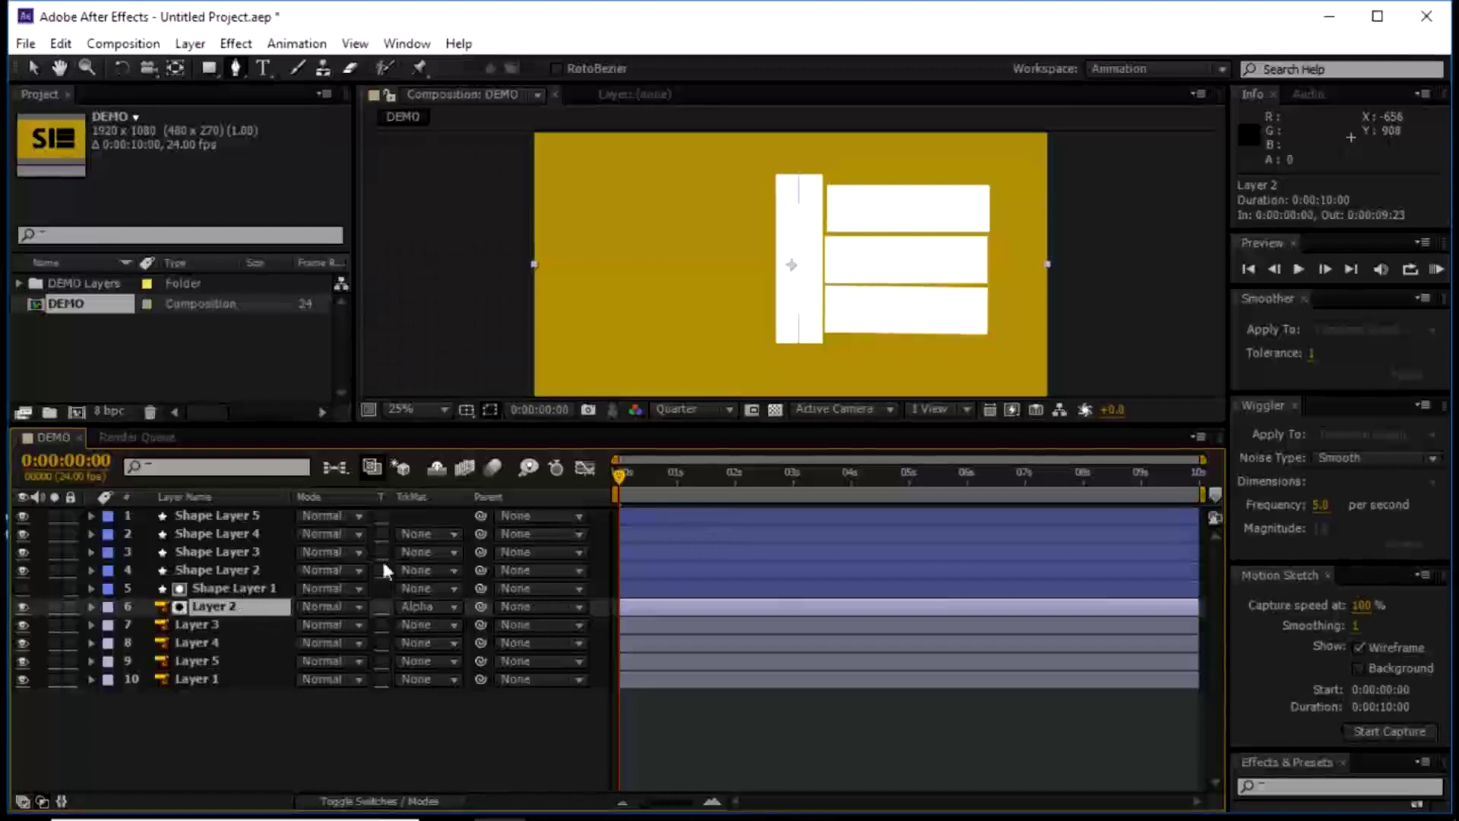
Preview the S drawing on and drag Shape Layer 2 below Layer 2
mouse_move(620, 473)
mouse_down()
mouse_move(644, 473)
mouse_move(604, 472)
mouse_move(646, 471)
mouse_move(598, 477)
mouse_move(647, 472)
mouse_move(594, 471)
mouse_up()
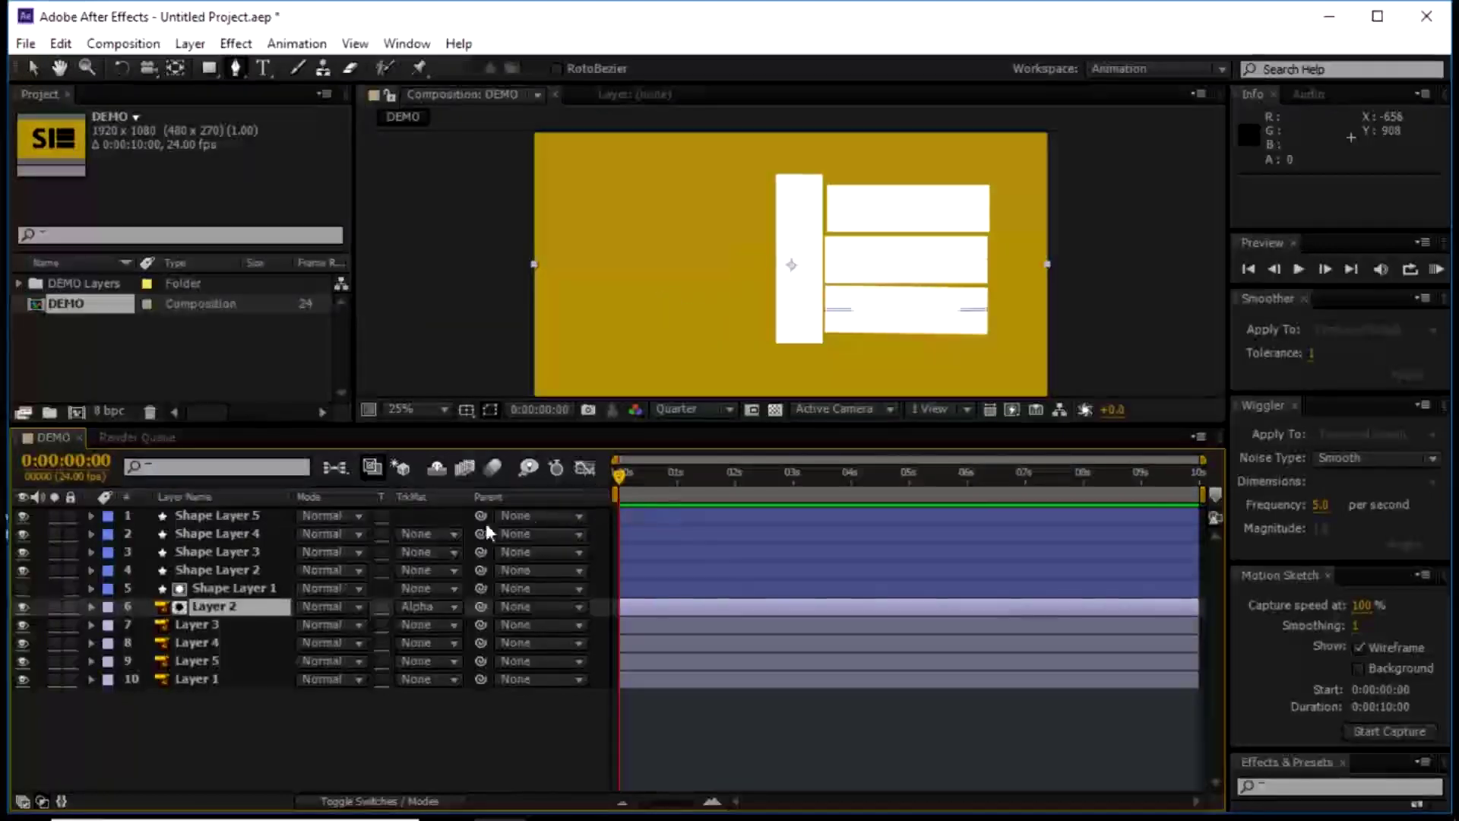
click(220, 568)
drag(247, 568, 223, 630)
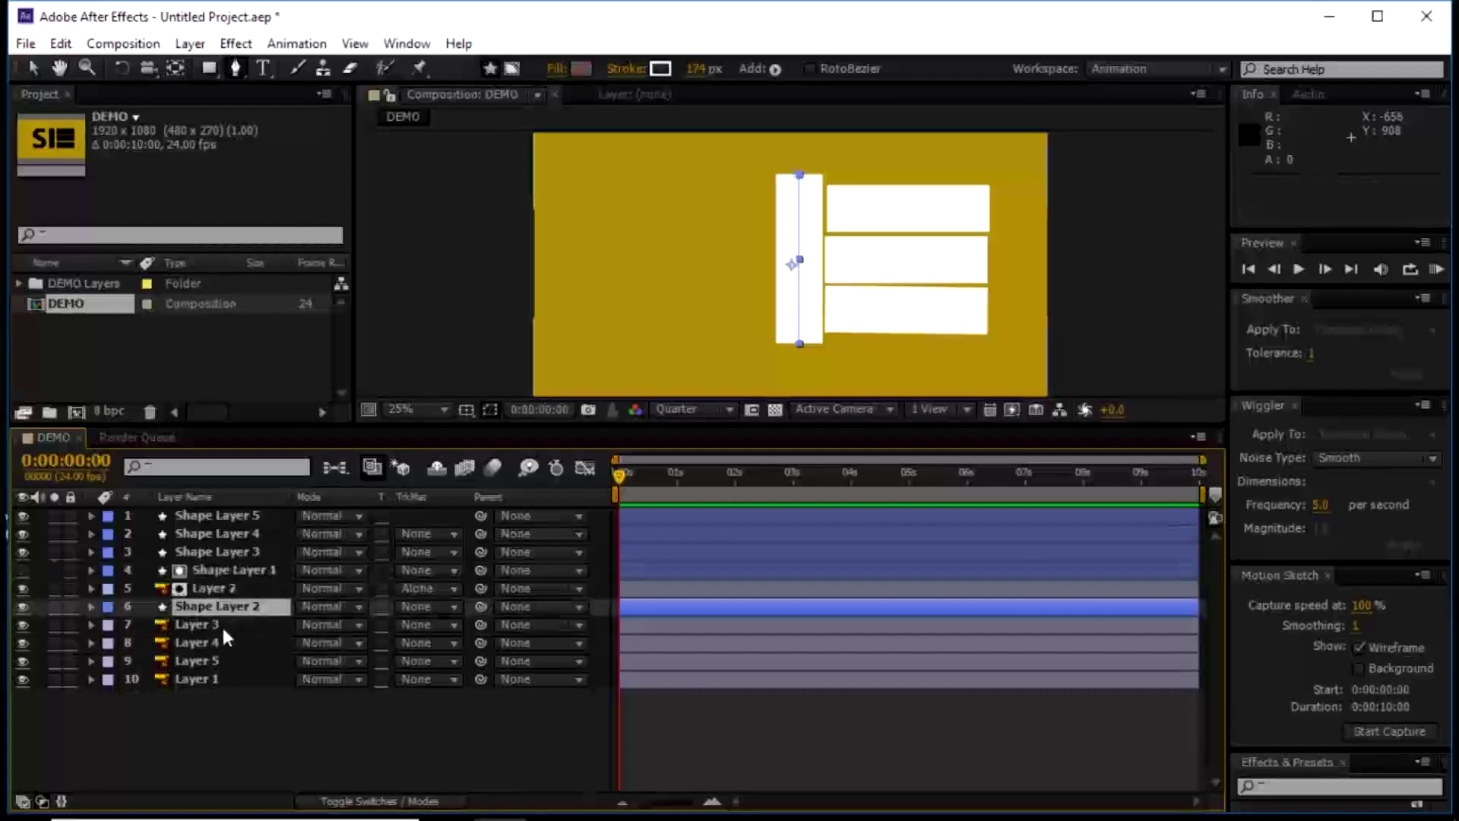
Toggle Shape Layer 2 and Layer 3 visibility to compare, then reselect Shape Layer 2
key(F2)
click(22, 608)
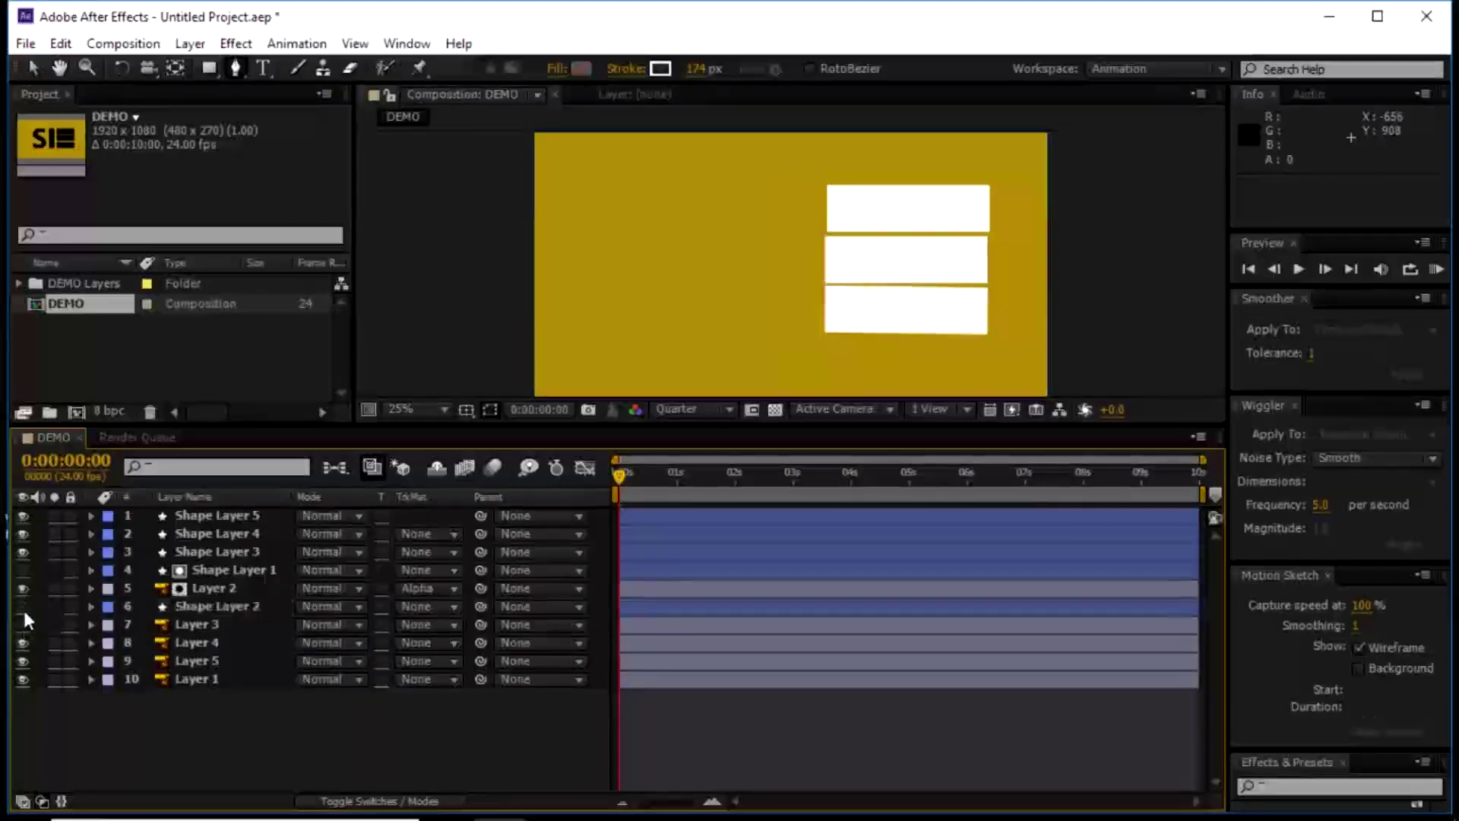
click(23, 623)
click(22, 624)
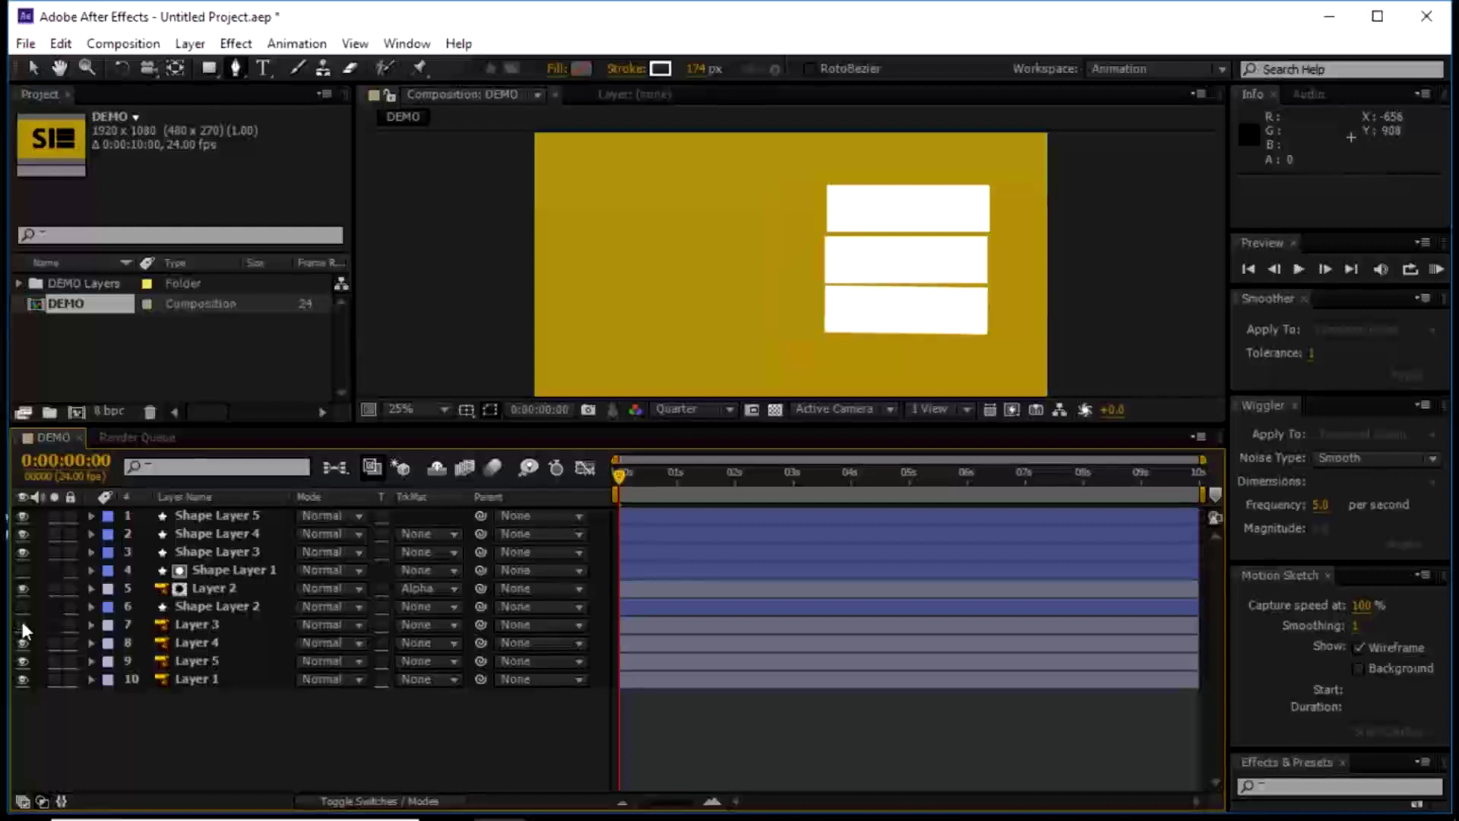
click(21, 622)
click(22, 607)
click(21, 607)
click(21, 608)
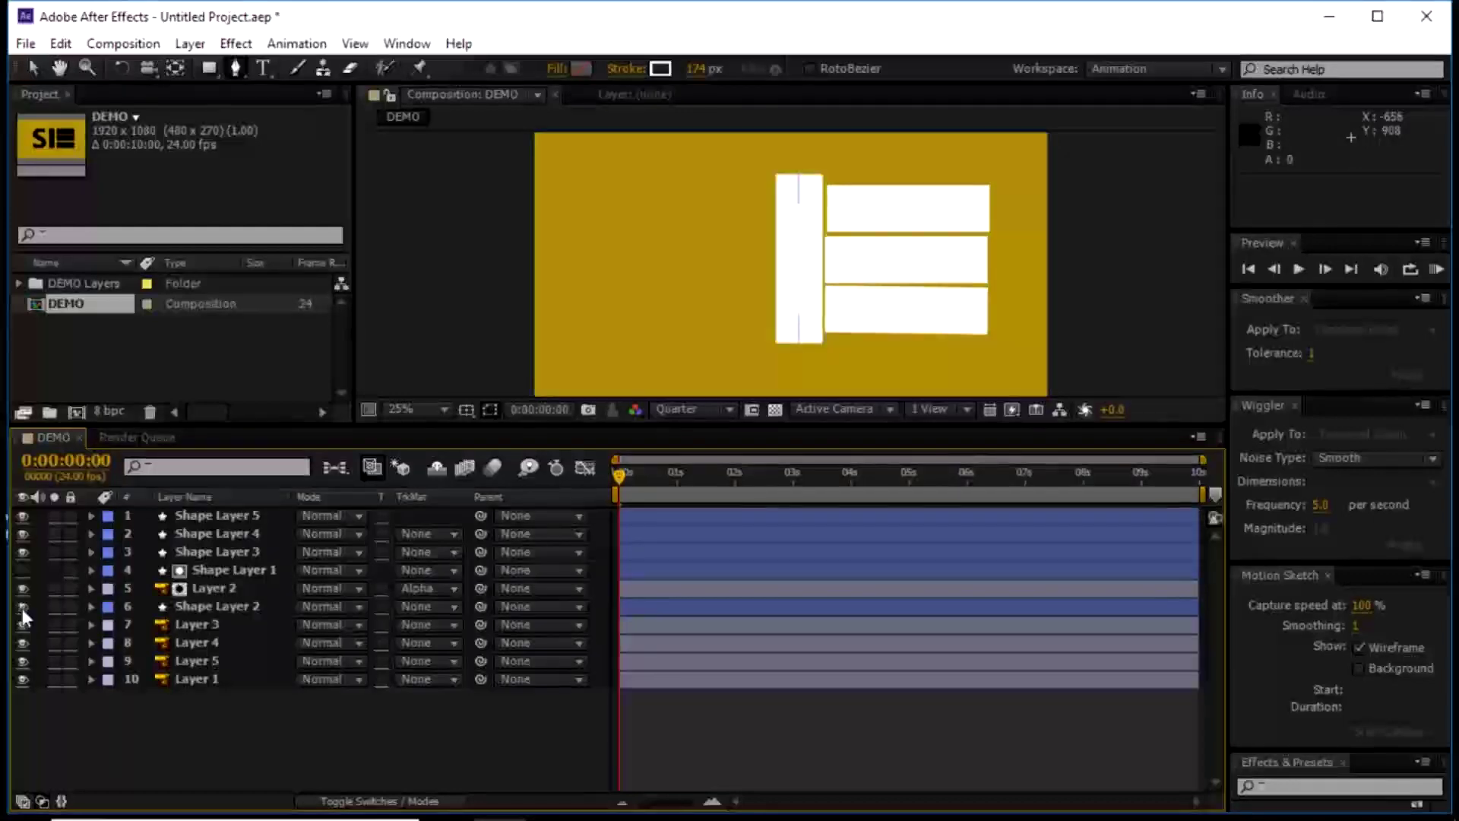
click(226, 605)
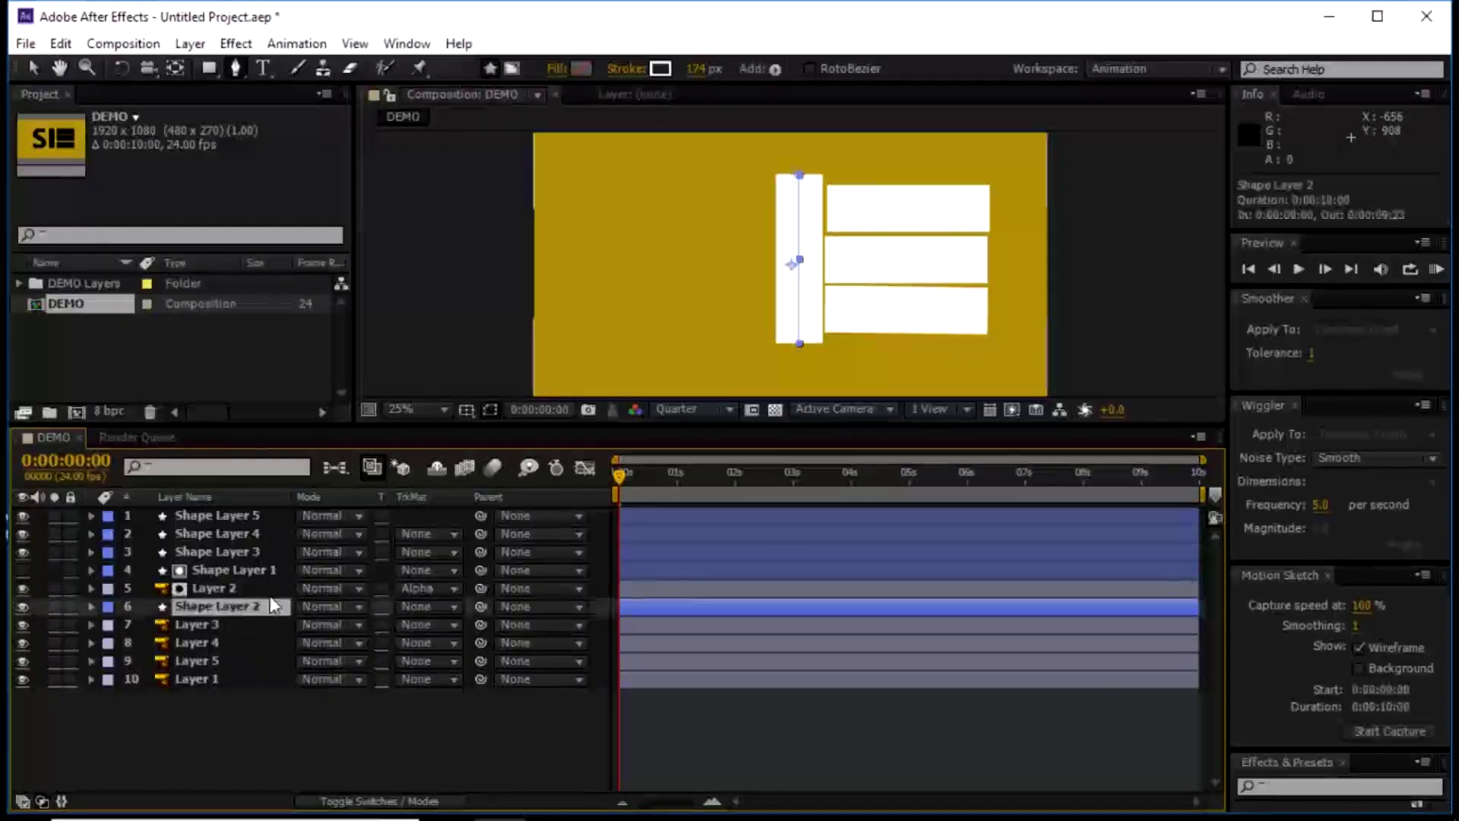
Add Trim Paths to Shape Layer 2's I stroke, drag End to 0% and keyframe it at frame 0
click(91, 607)
click(456, 626)
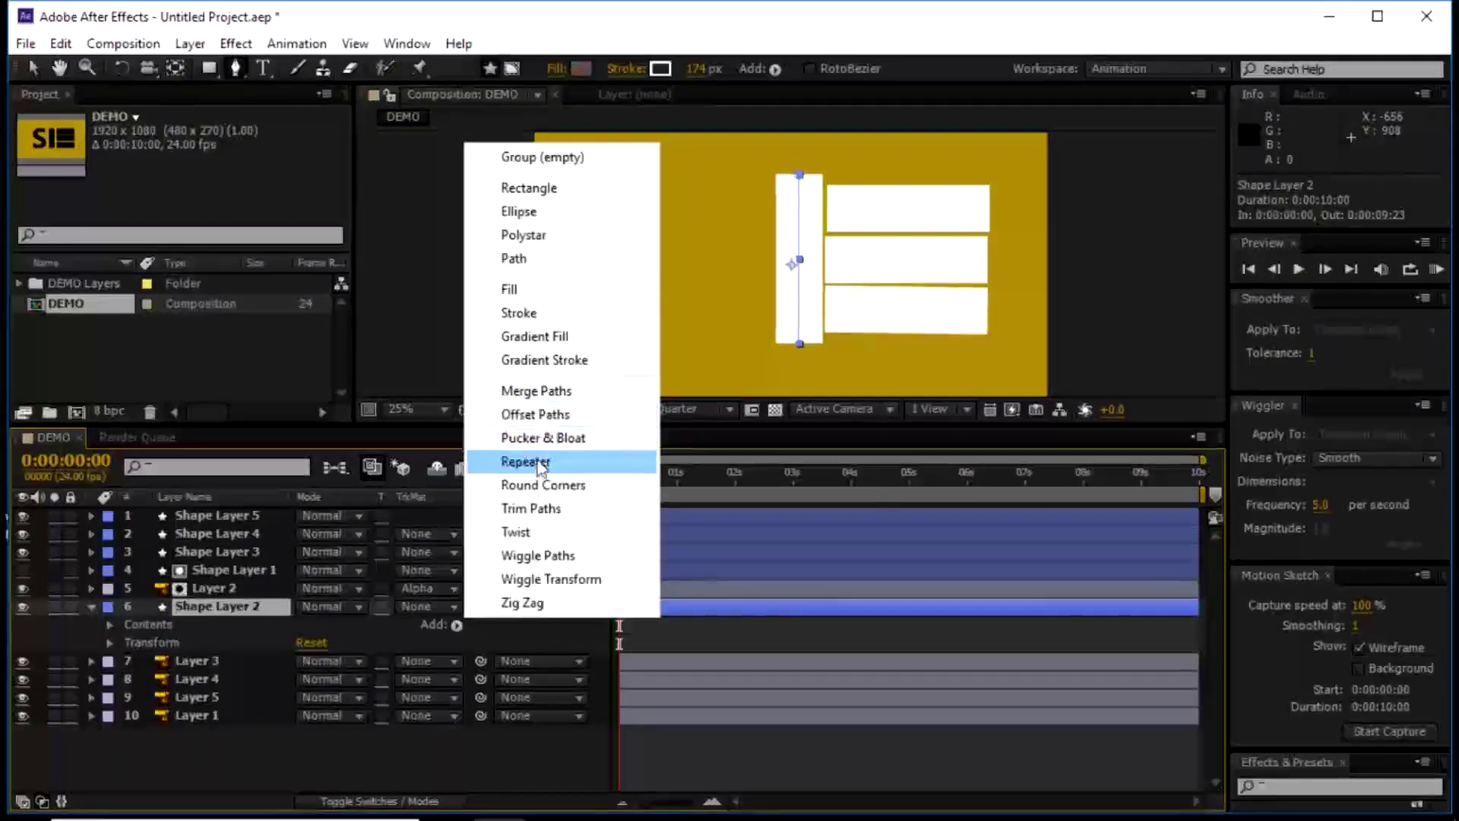
click(532, 508)
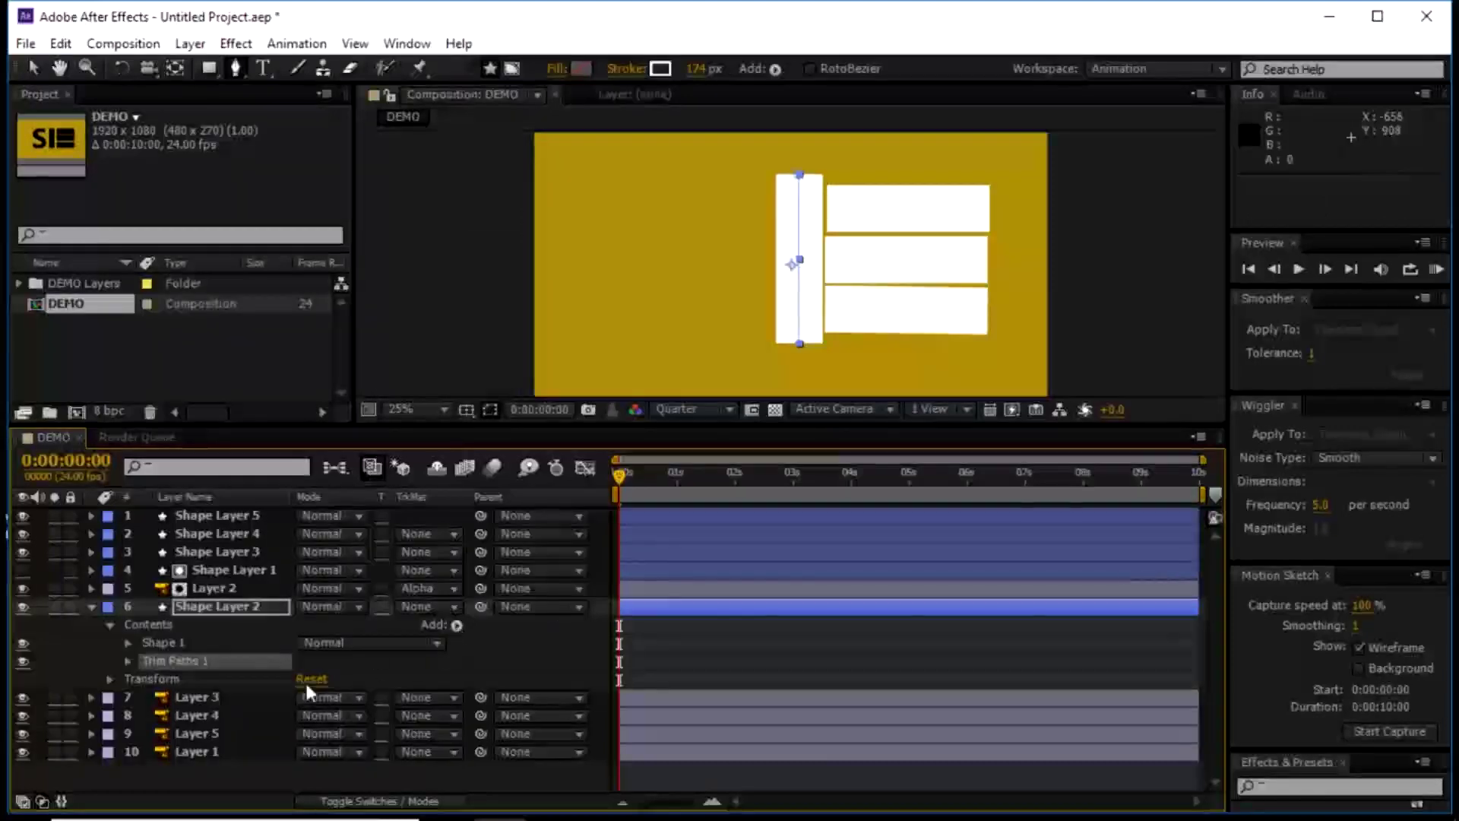
click(128, 661)
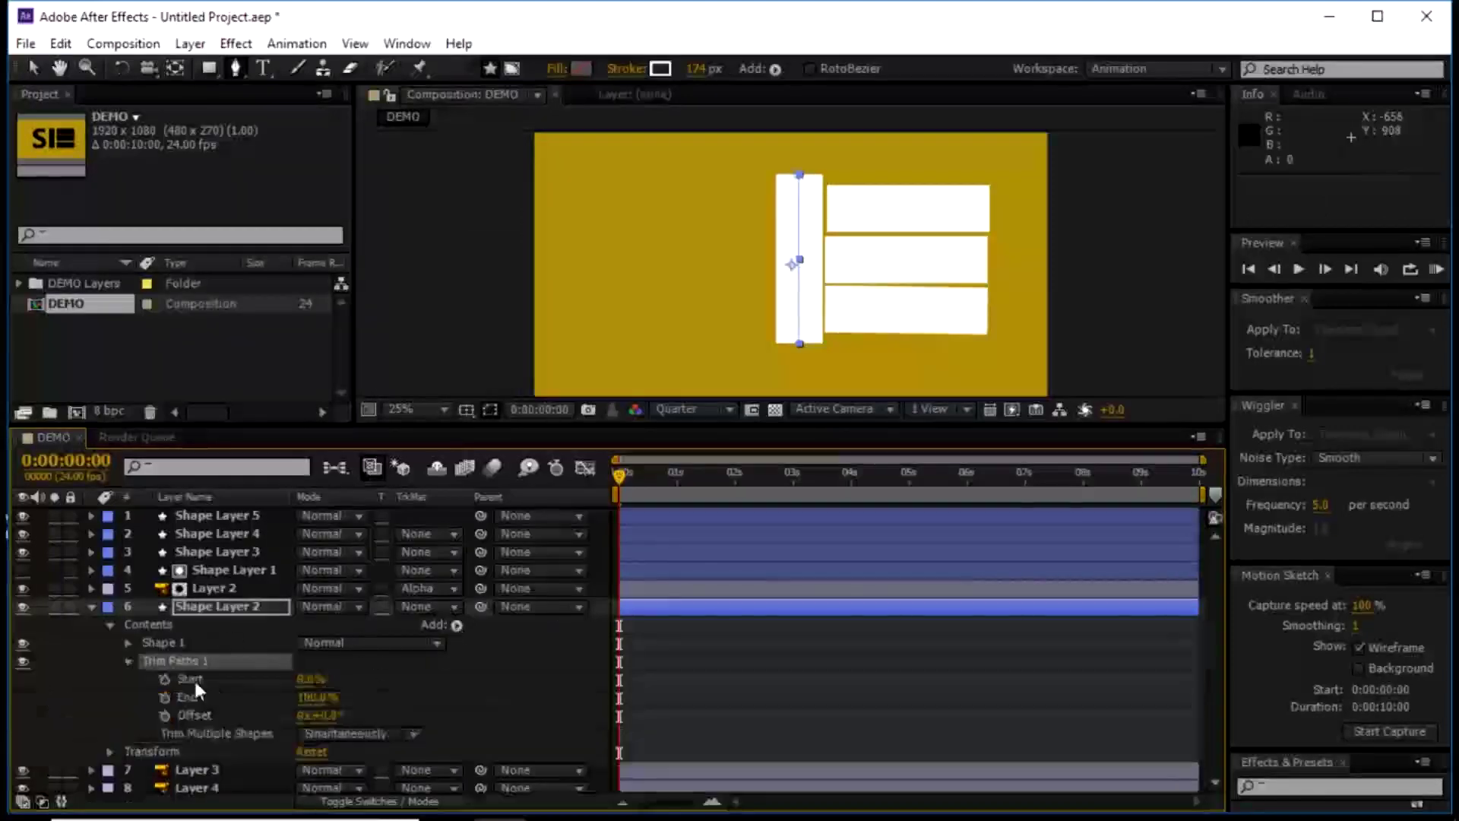
click(295, 697)
mouse_move(334, 692)
mouse_down()
mouse_move(303, 697)
mouse_move(421, 678)
mouse_move(222, 699)
mouse_up()
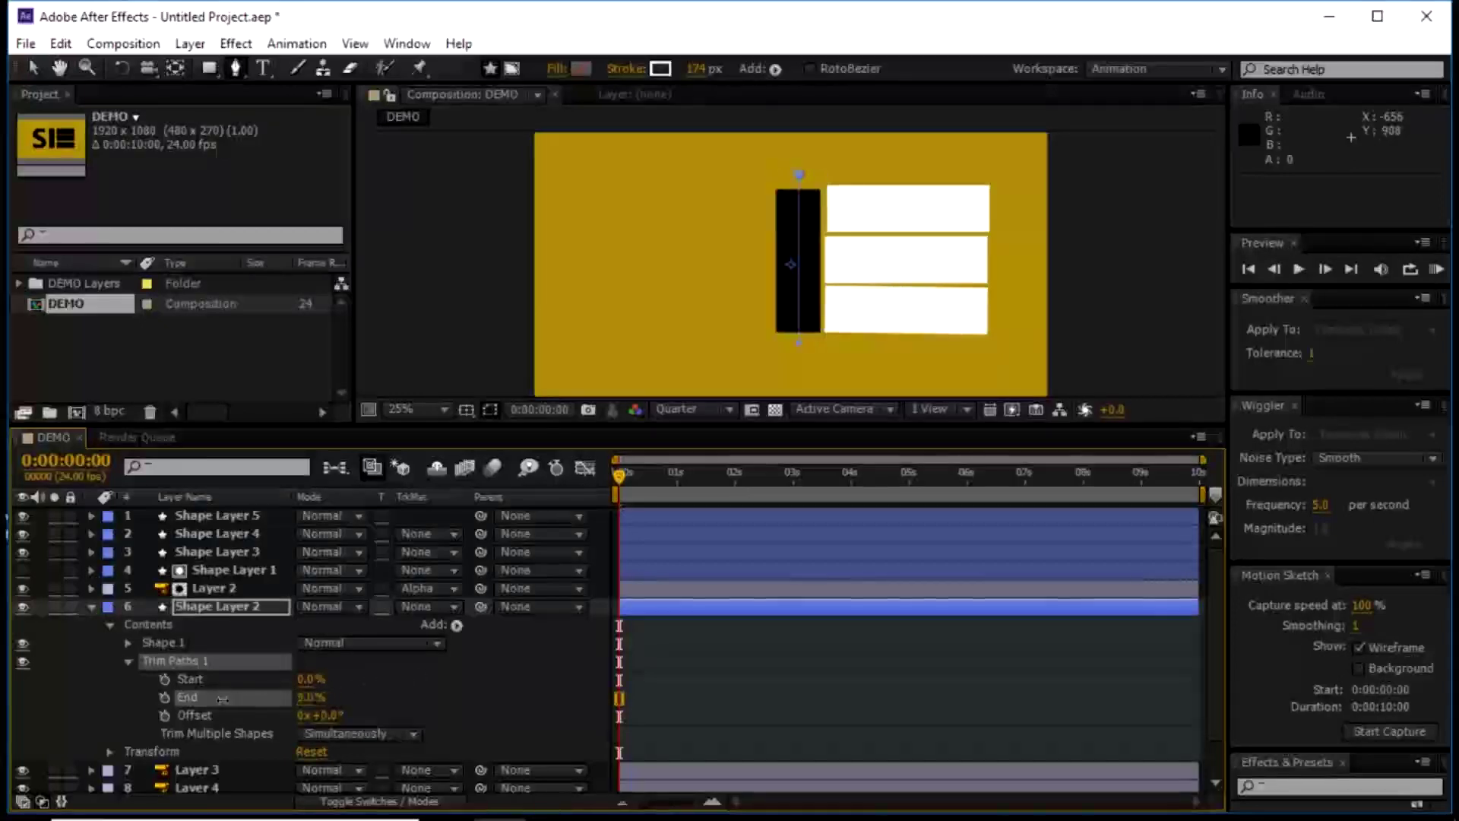
click(164, 698)
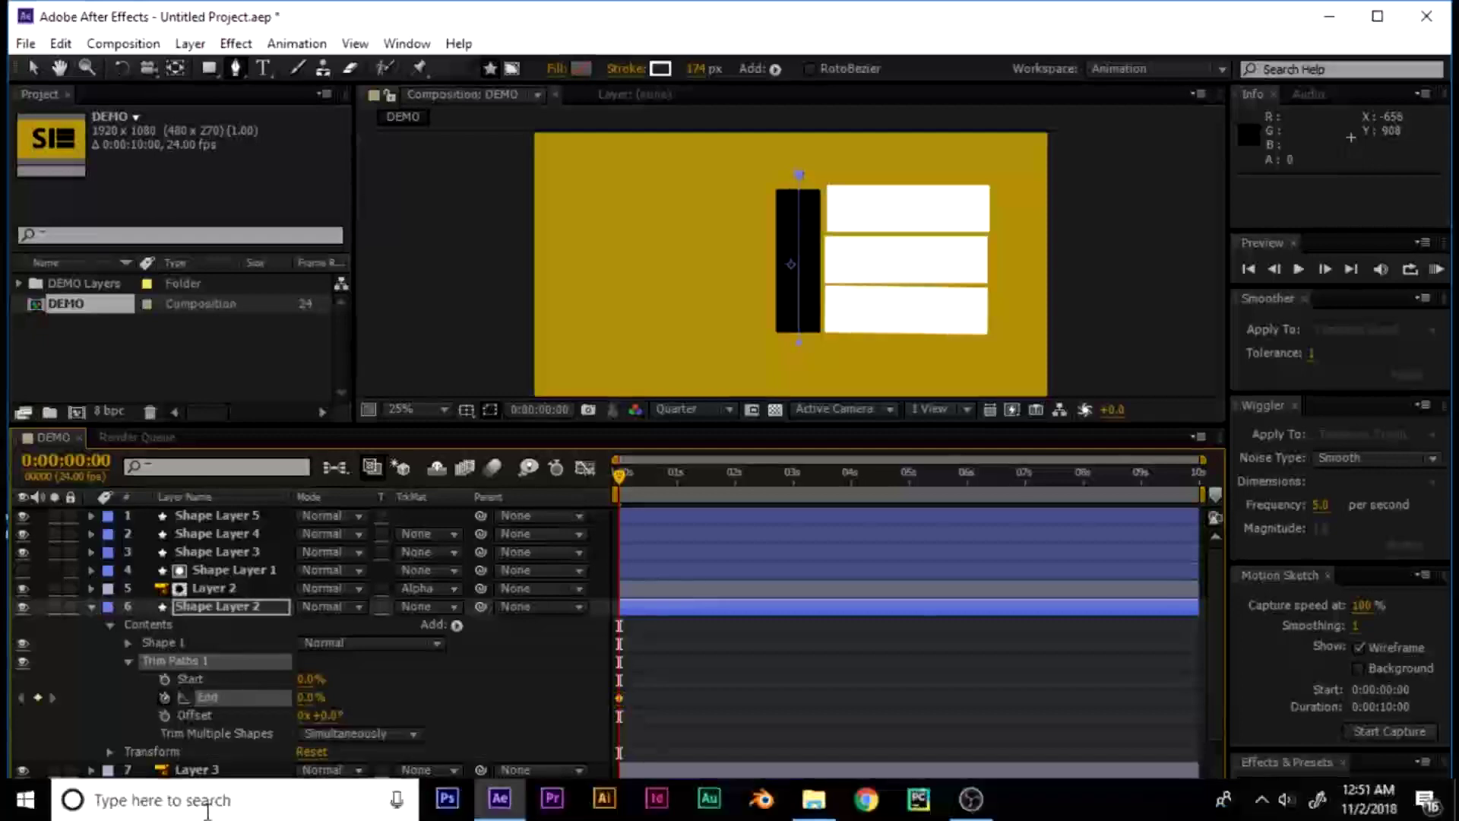
drag(620, 474, 637, 475)
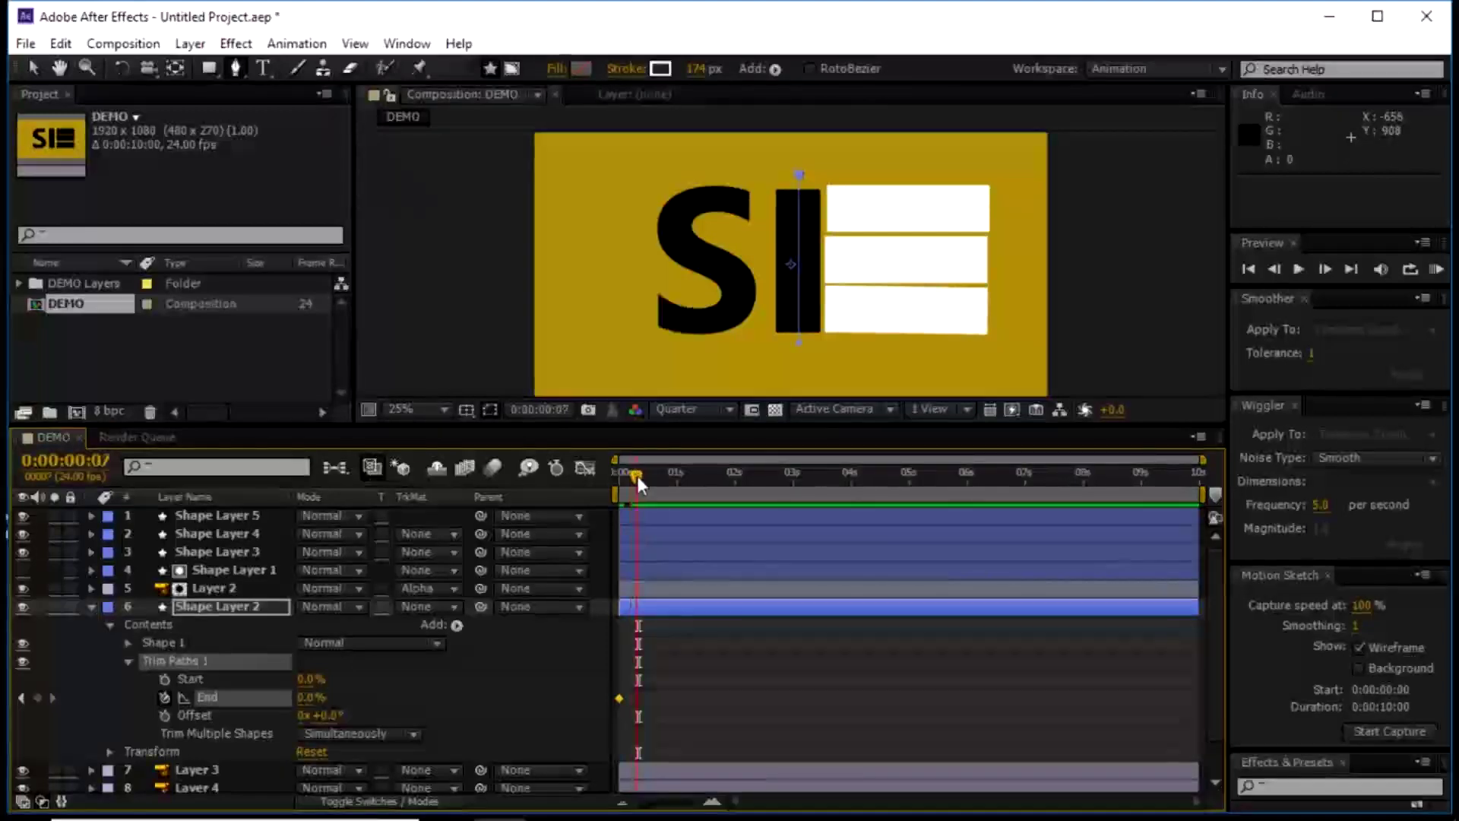
Move the I stroke's End keyframe to frame 8 and keyframe End at 100% at frame 15
drag(637, 476, 669, 478)
click(620, 697)
drag(667, 477, 636, 472)
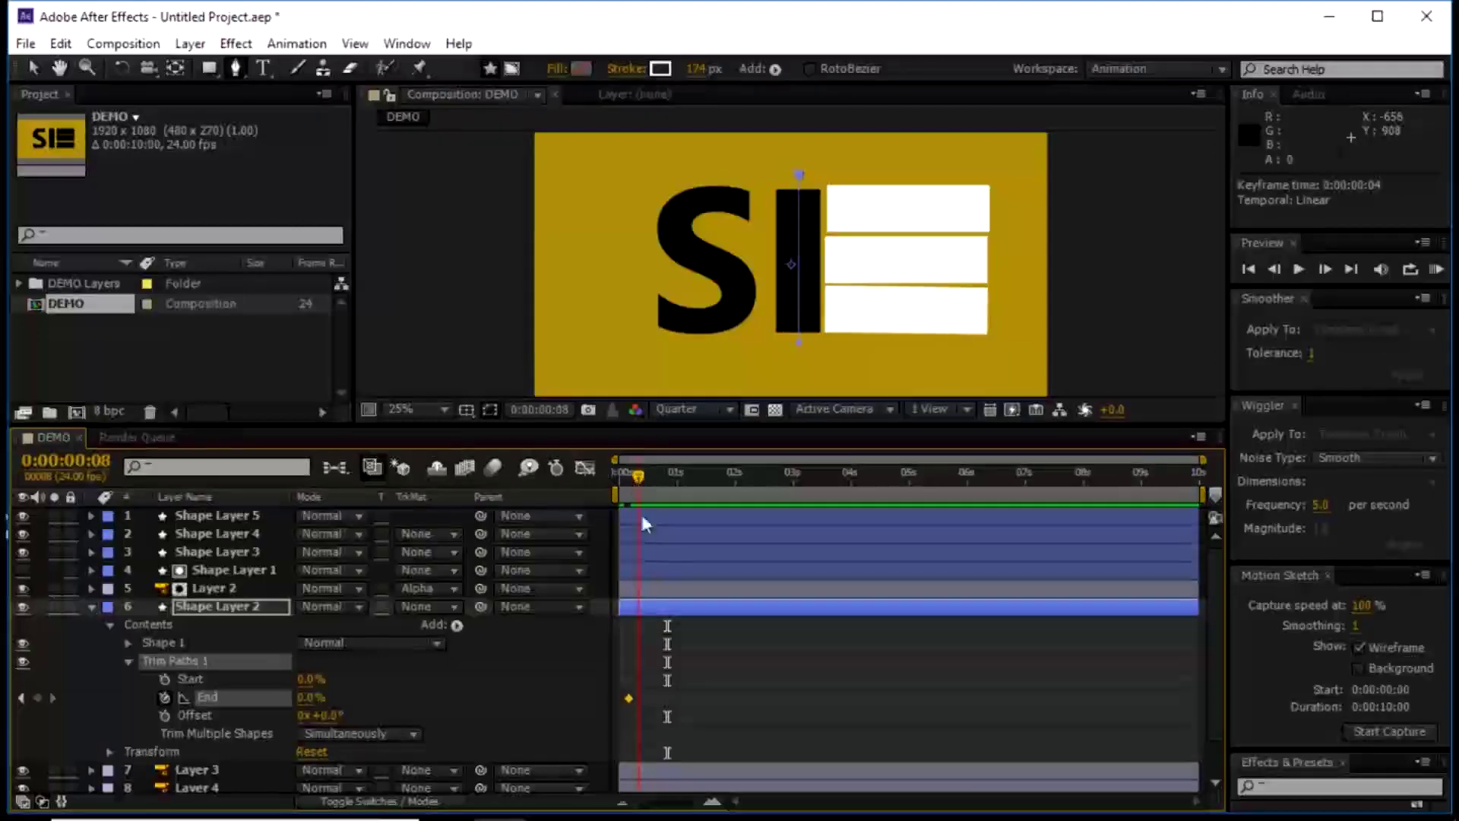
drag(637, 698, 640, 700)
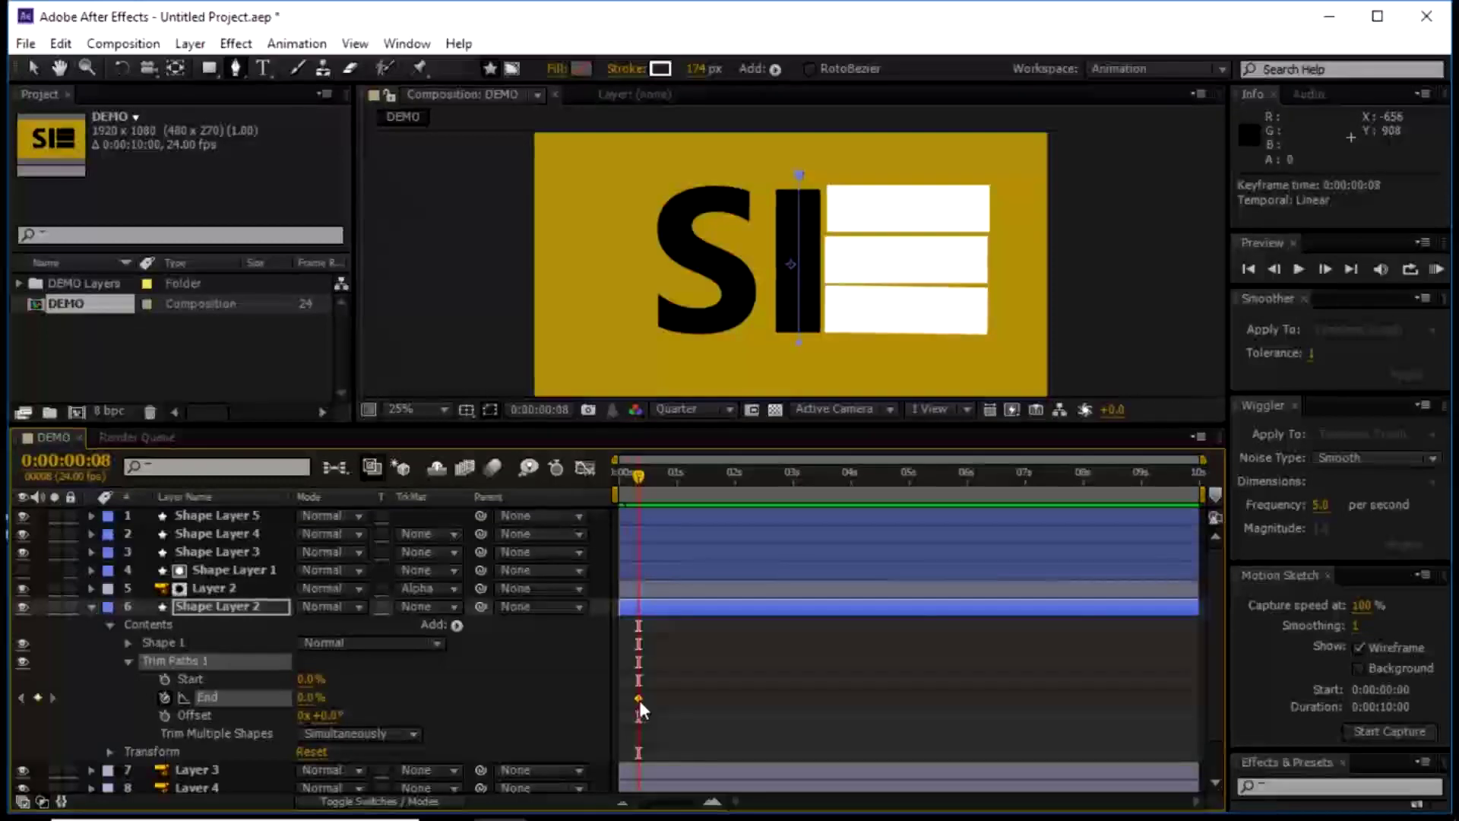
drag(639, 471, 657, 472)
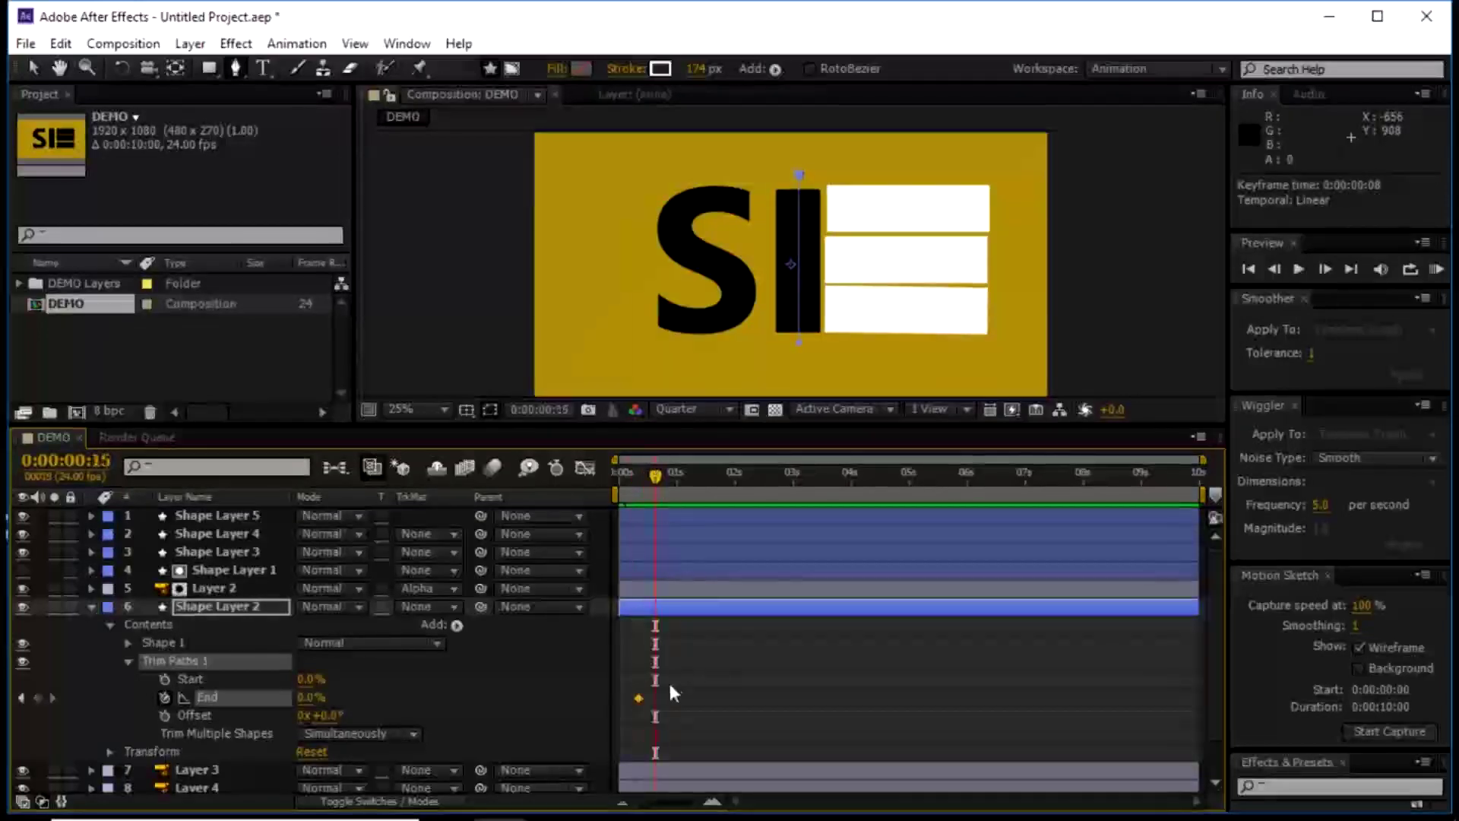
drag(304, 698, 384, 684)
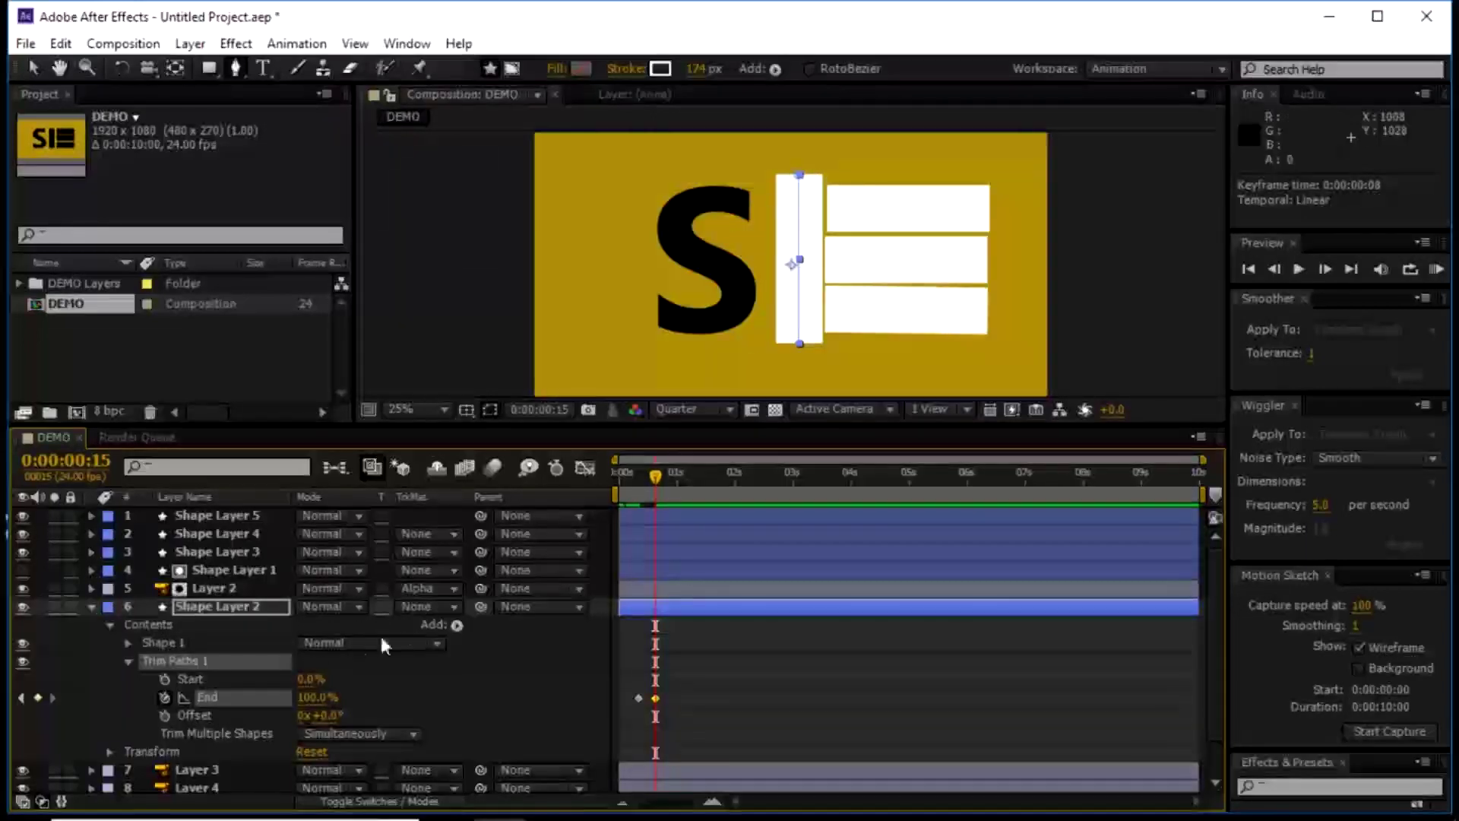
click(112, 623)
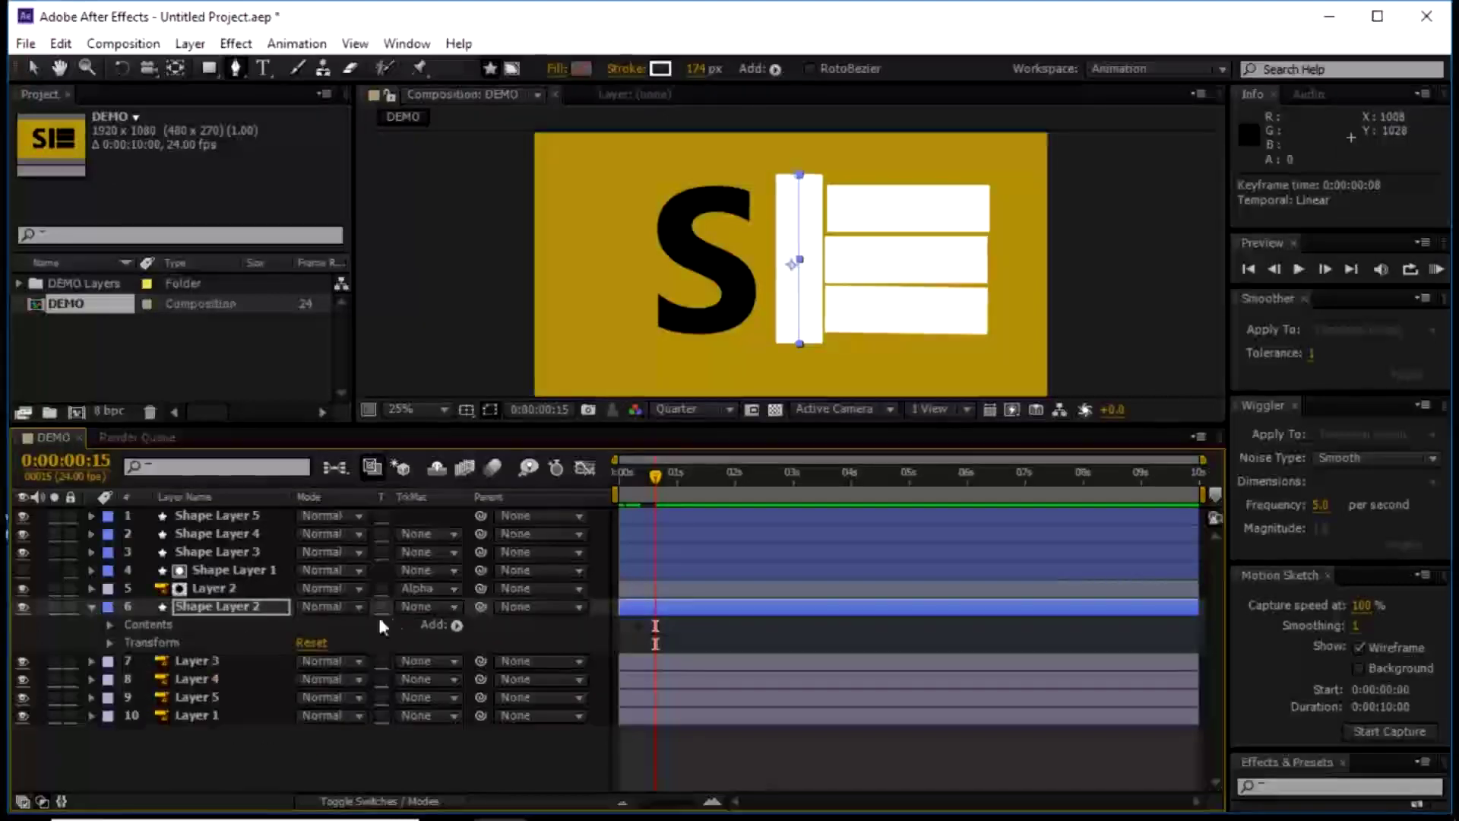
Collapse Shape Layer 2 and set Layer 3's track matte to Alpha Matte from Shape Layer 2
click(239, 607)
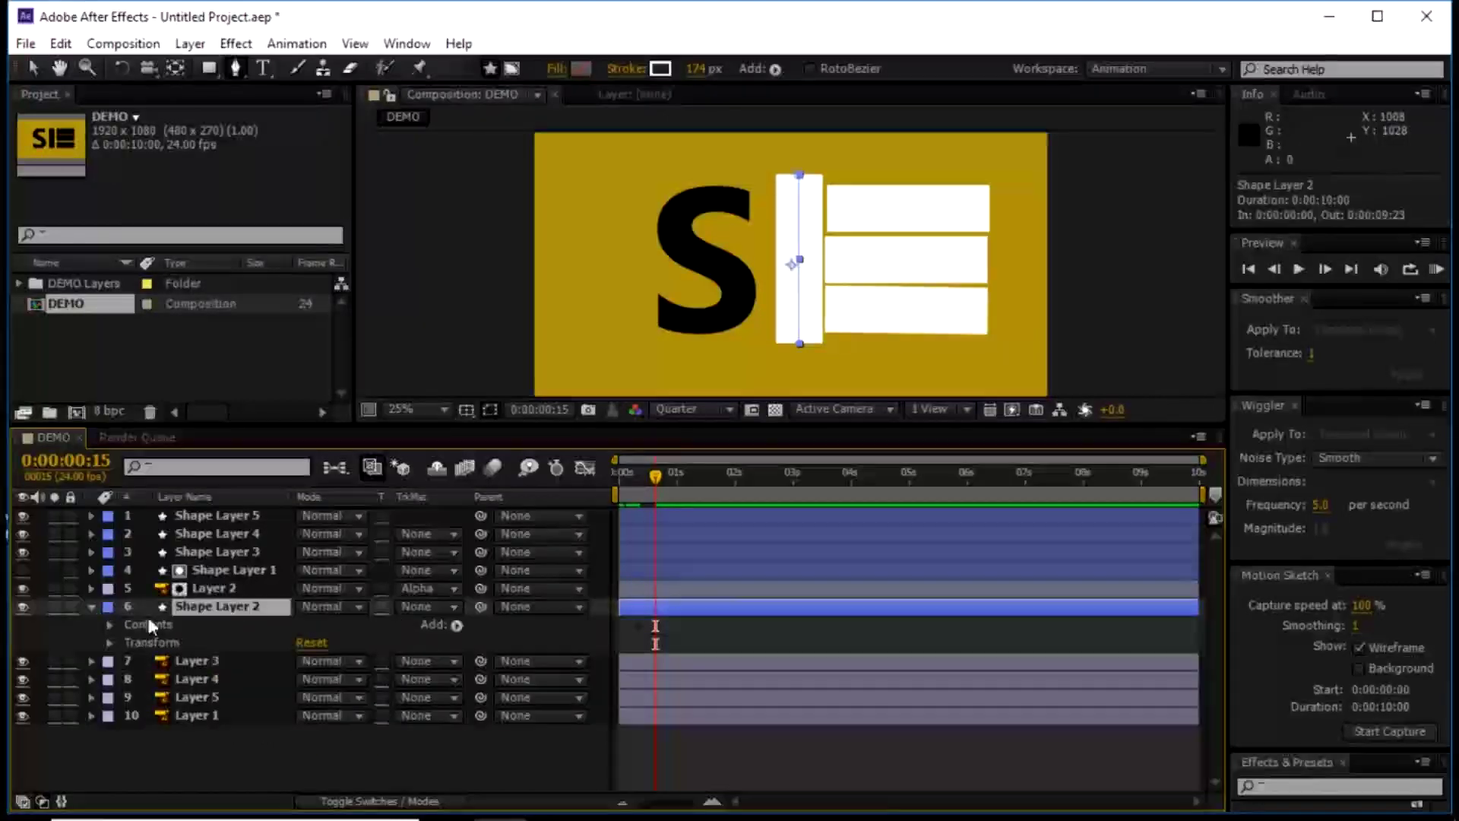
click(92, 607)
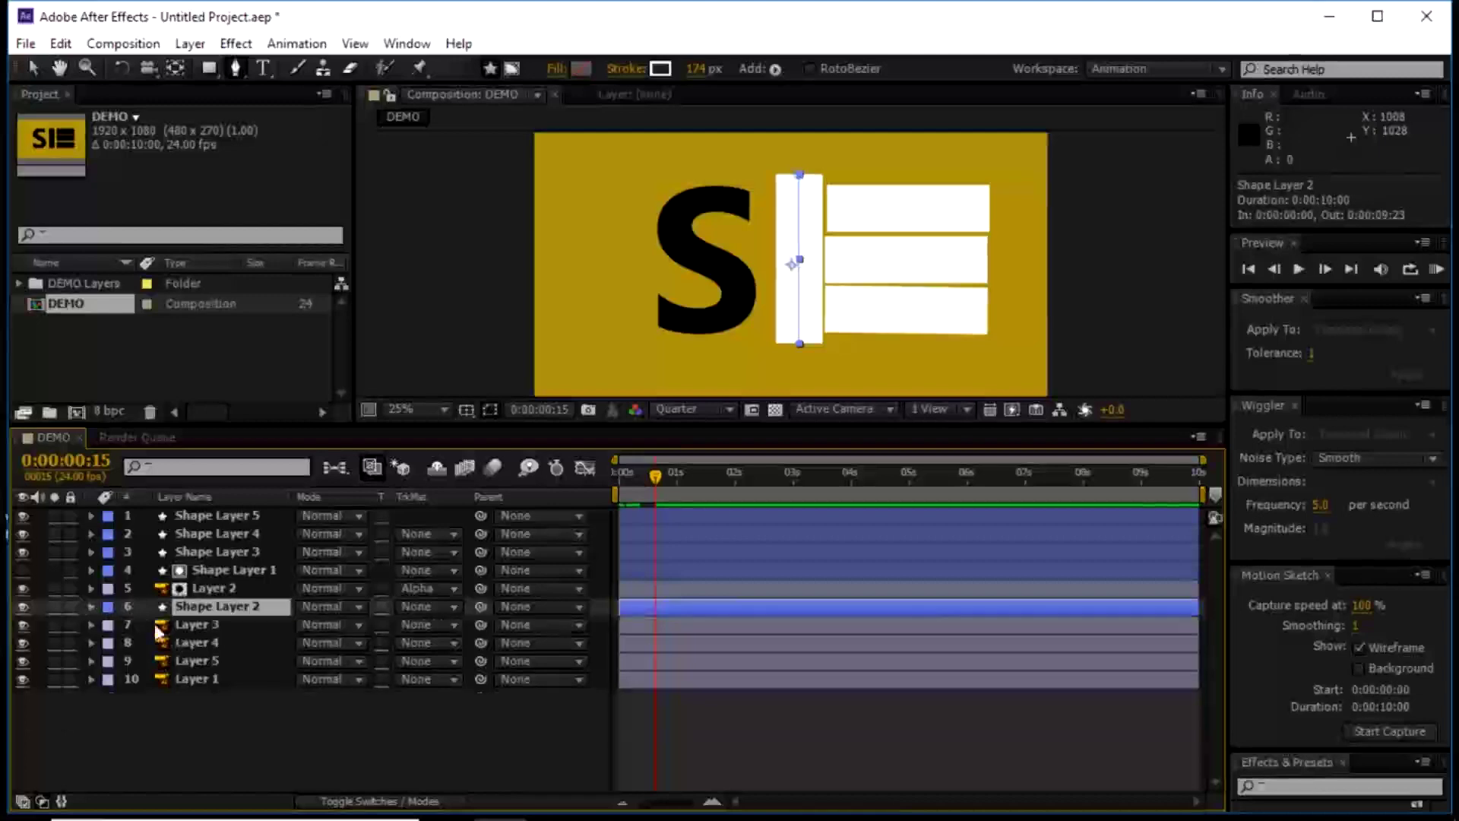
click(455, 625)
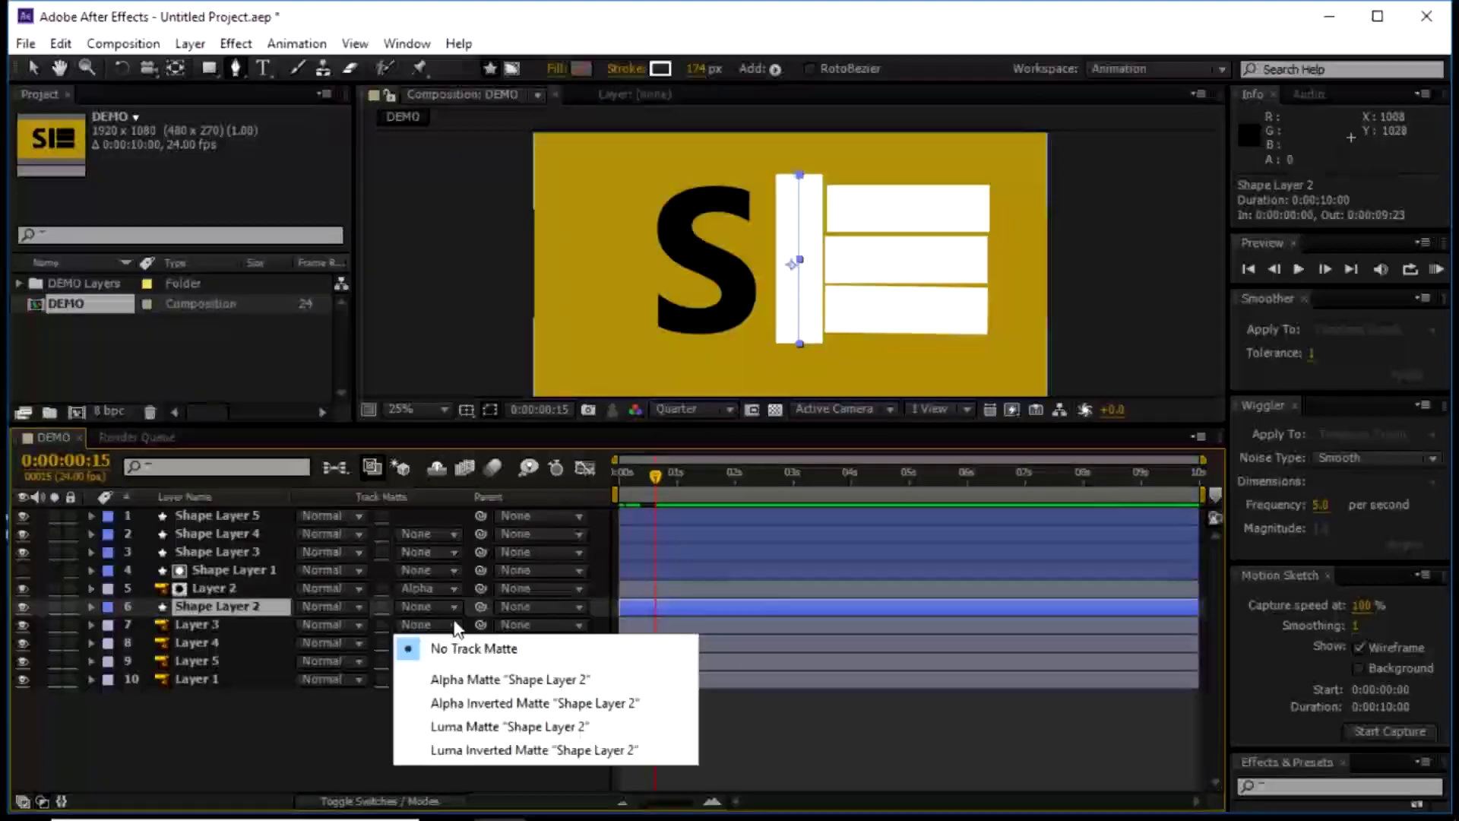
click(473, 681)
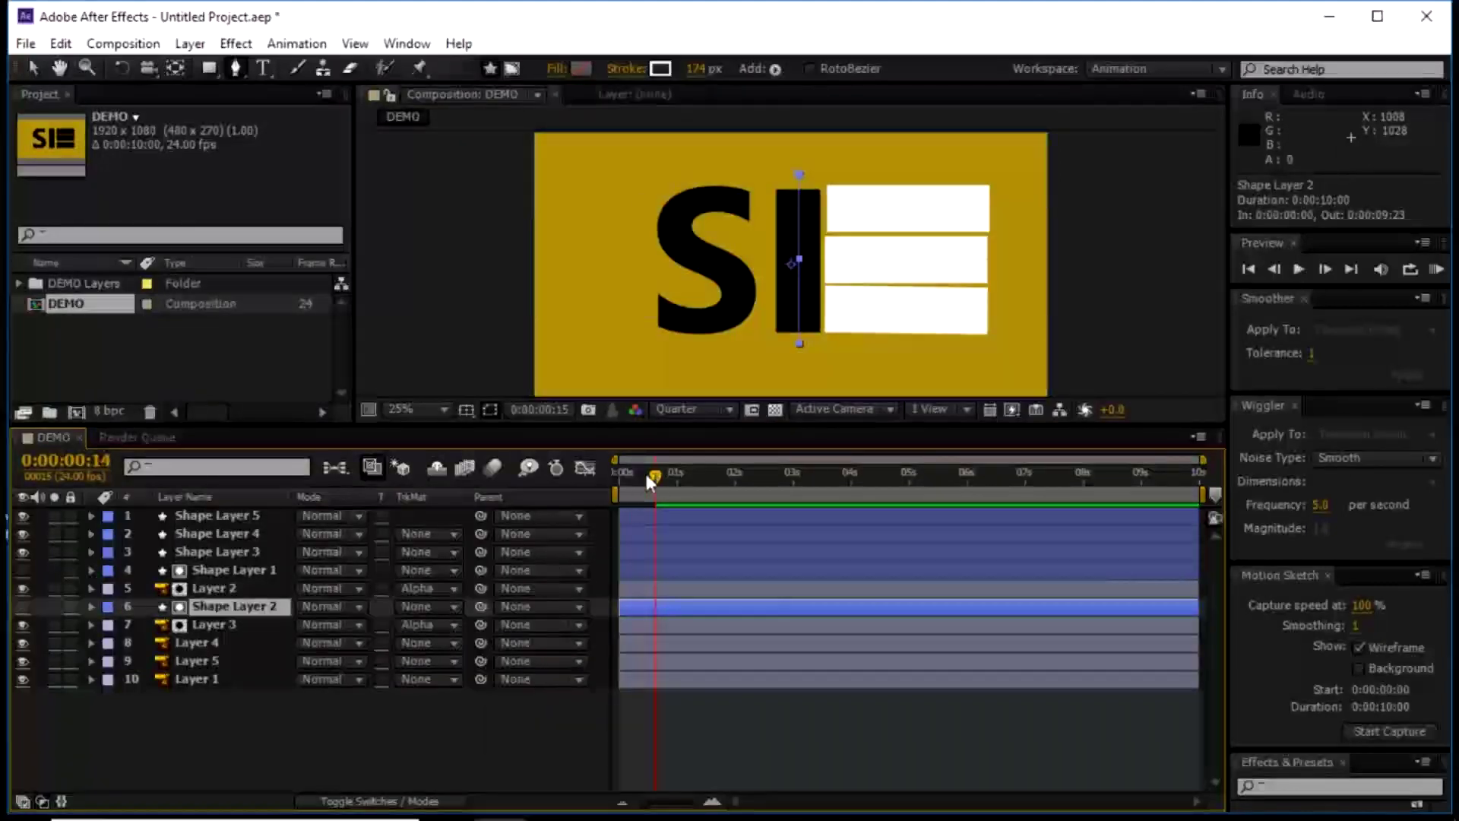
Rewind to frame 0 and preview the S and I drawing on in real time
drag(646, 473, 619, 472)
key(space)
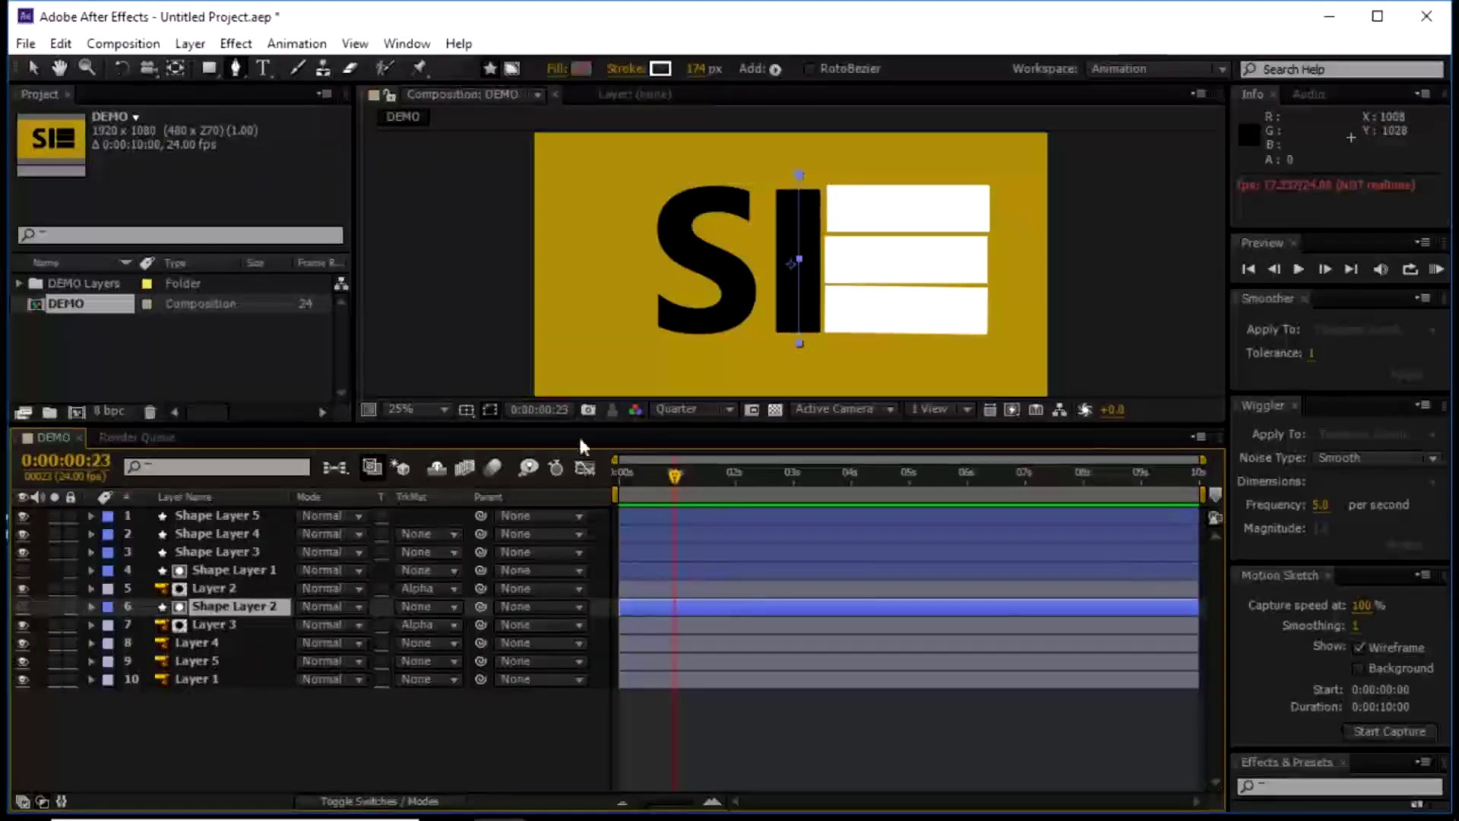
key(KP_0)
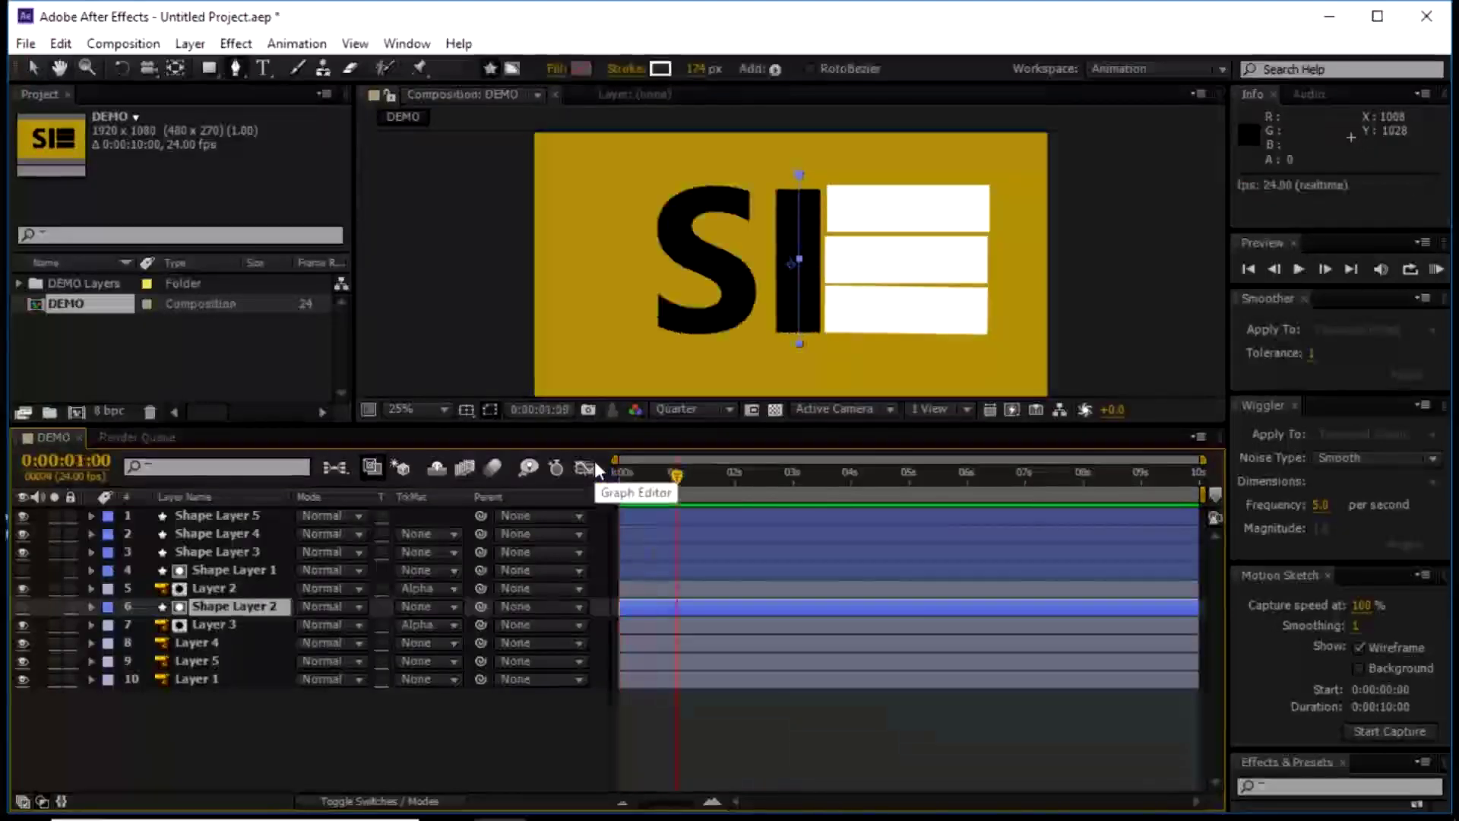
key(space)
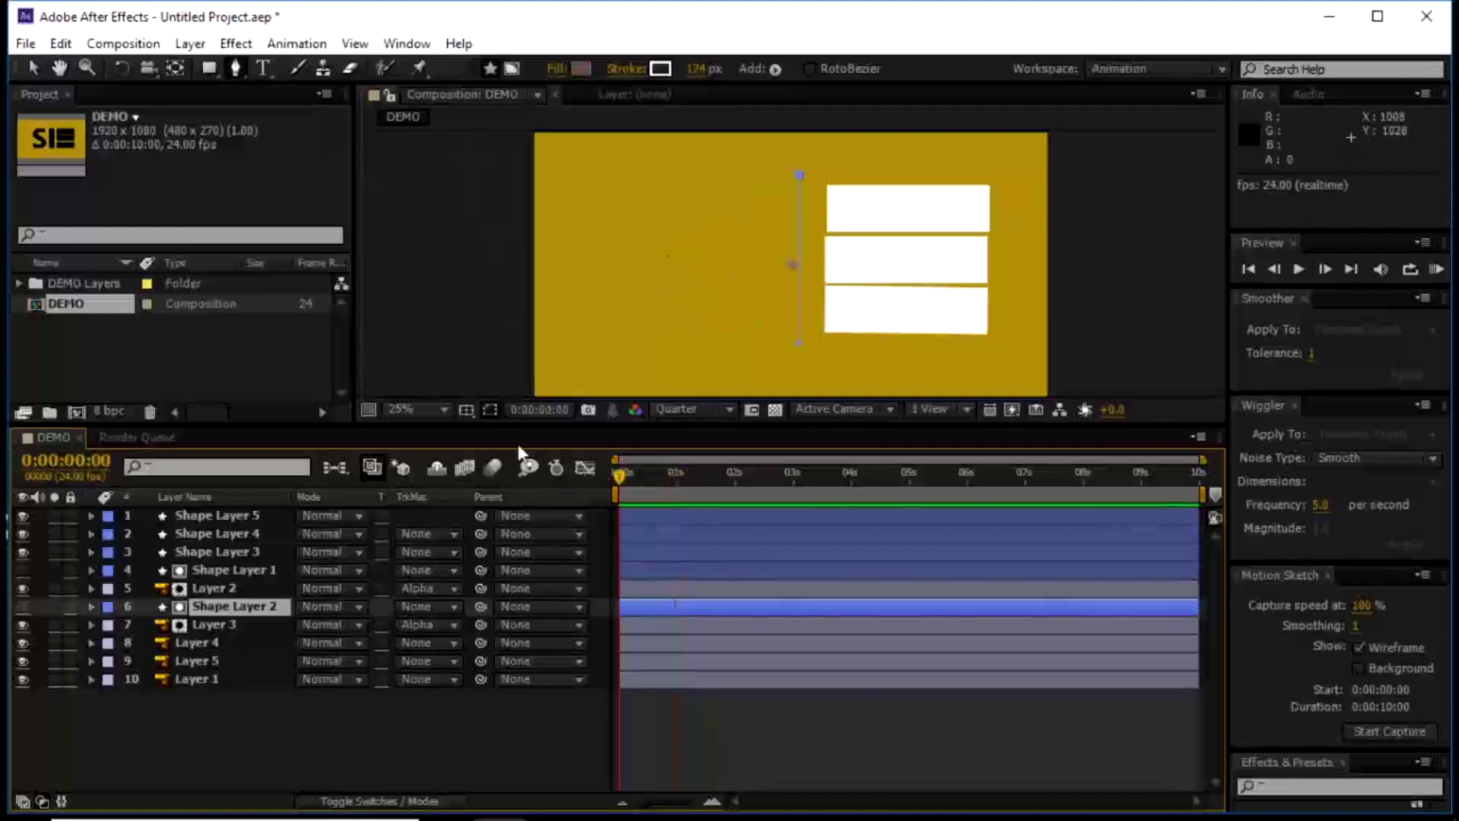
key(KP_0)
key(space)
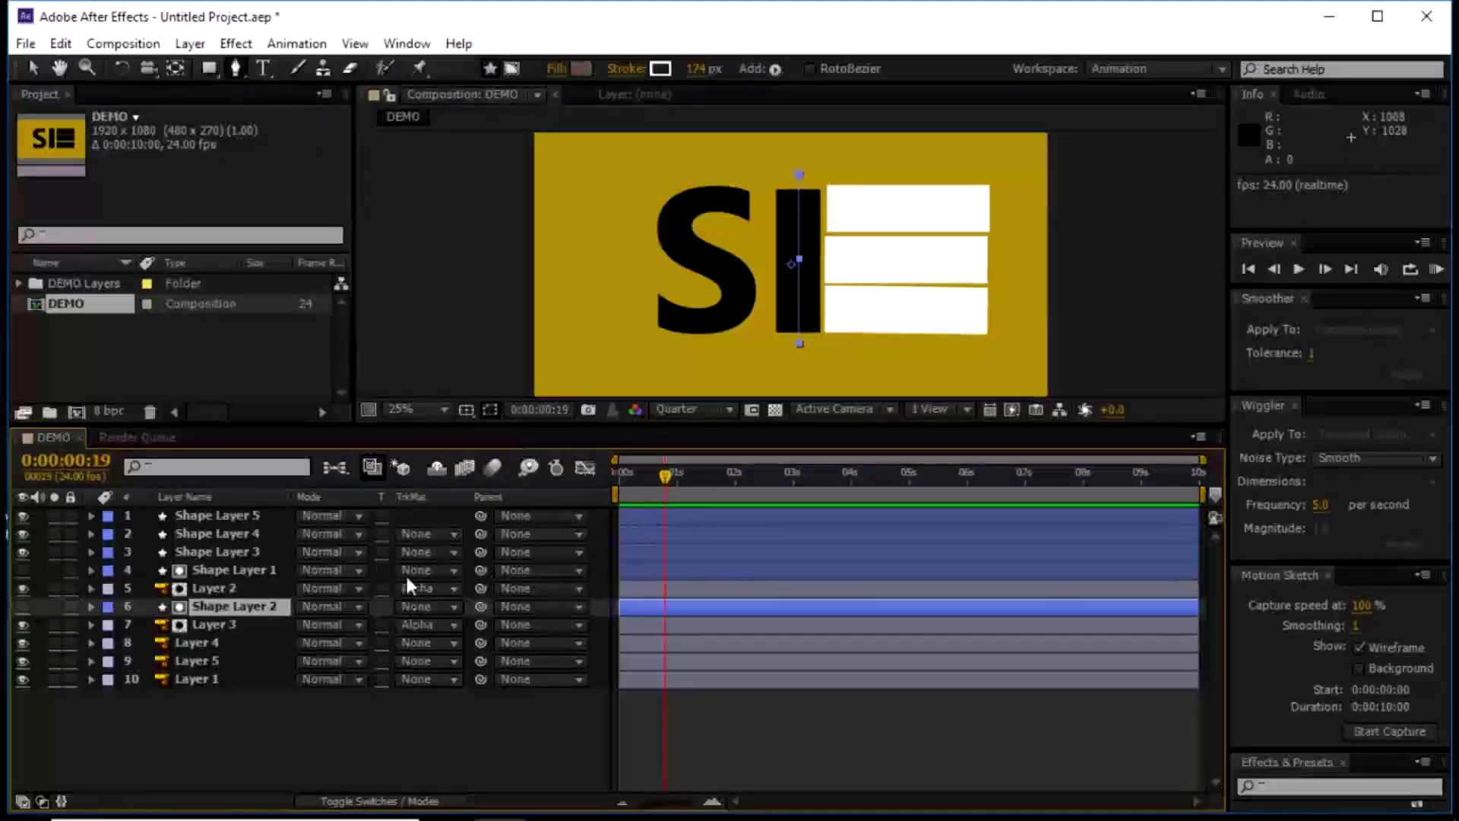
Move Shape Layers 3, 4 and 5 above Layers 4, 5 and 1, and give Layer 1 an Alpha Matte
drag(217, 551, 216, 633)
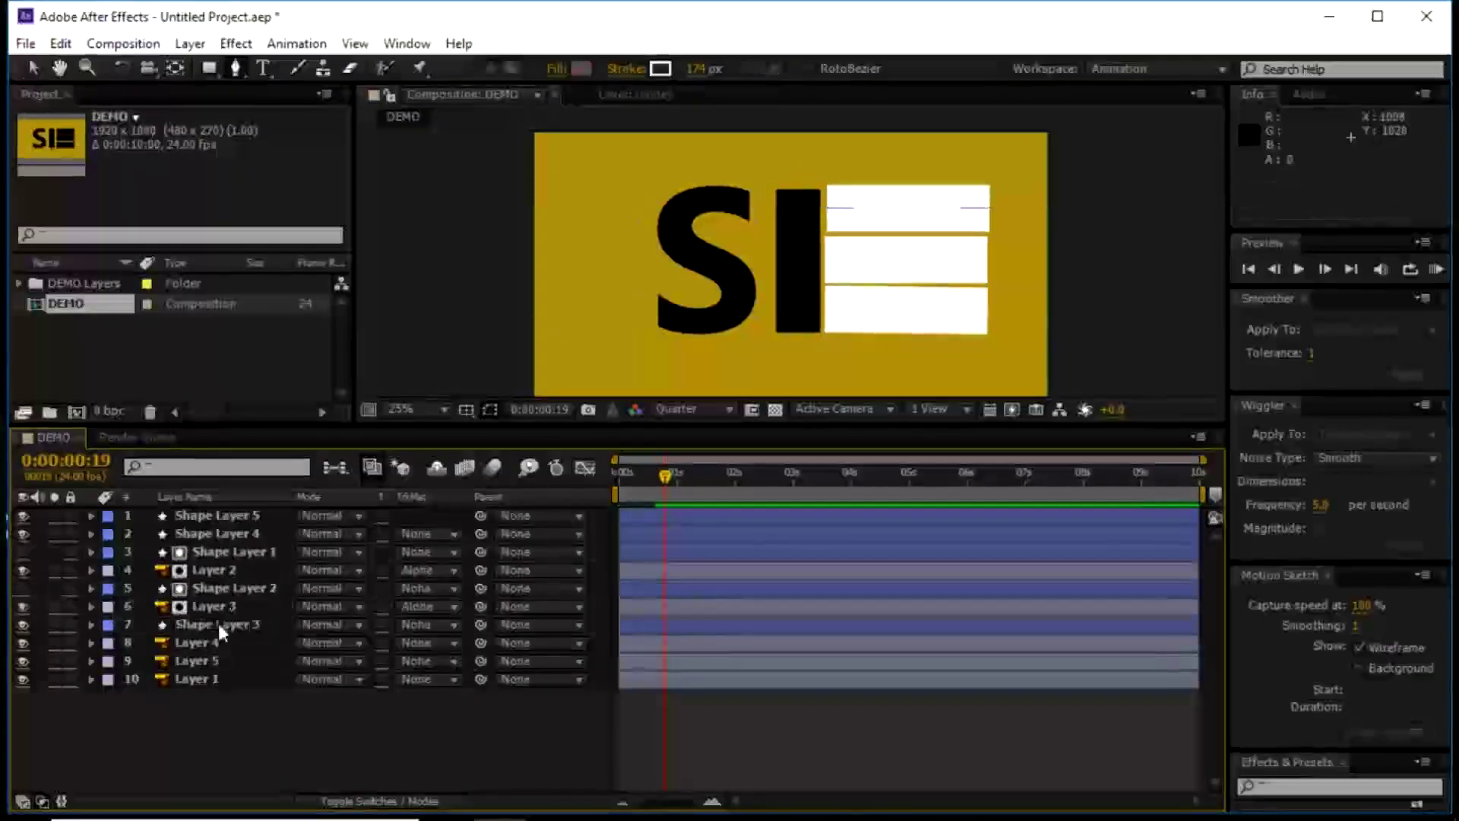
click(91, 624)
drag(217, 533, 216, 643)
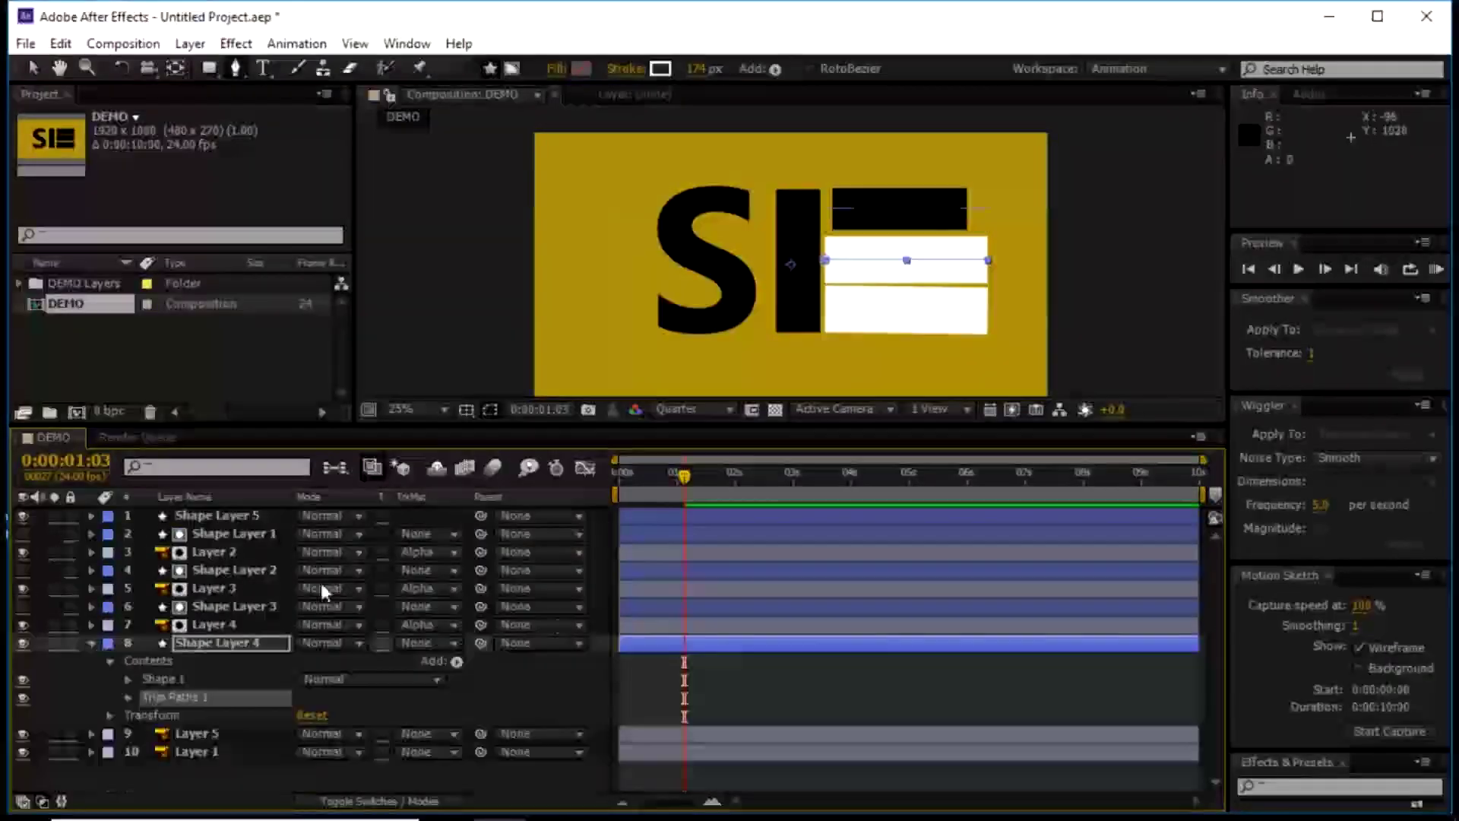
drag(216, 516, 217, 661)
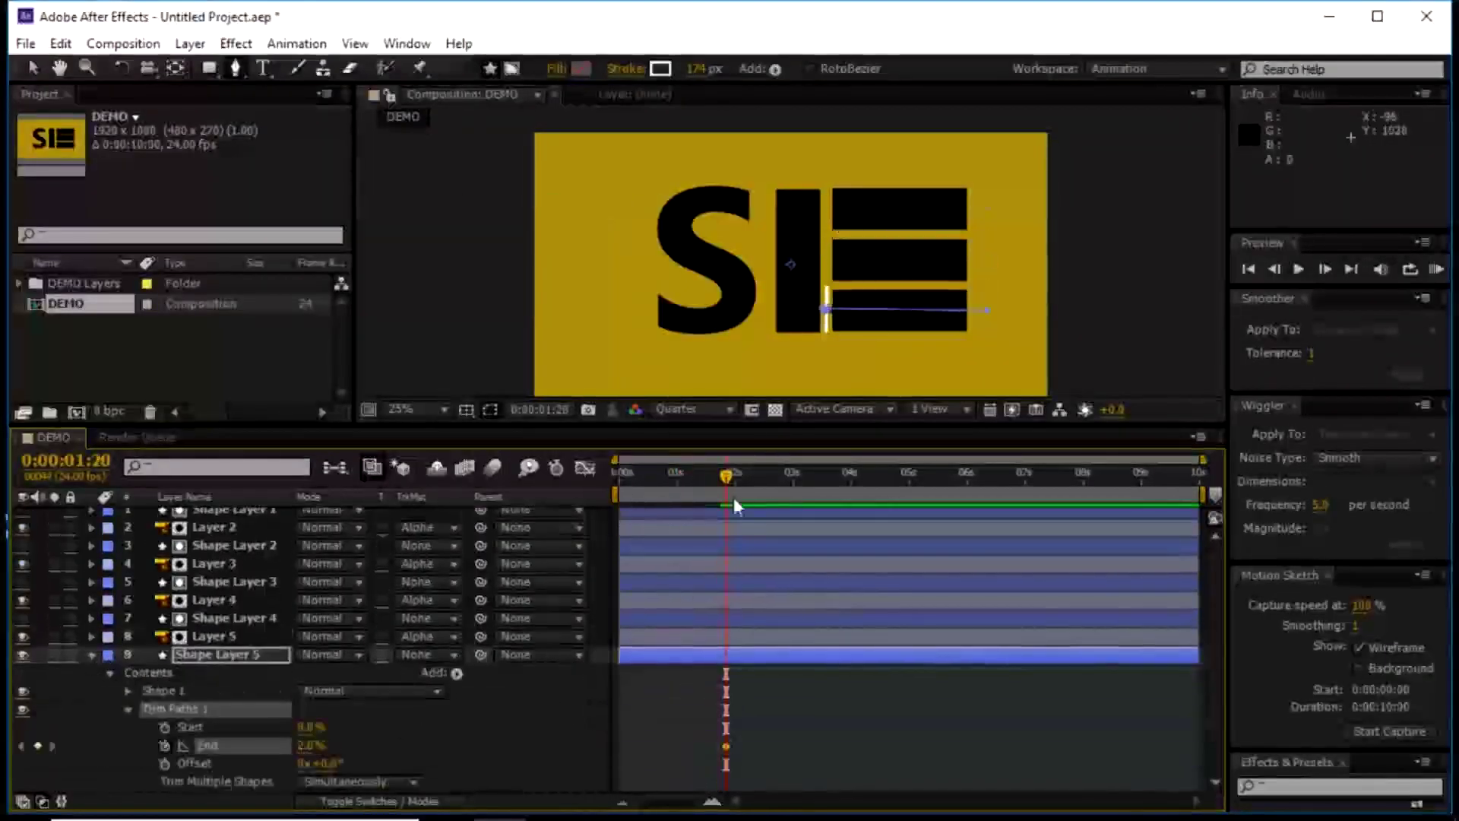
click(426, 678)
click(472, 729)
Preview the full logo animation, stopping with the logo fully drawn
key(KP_0)
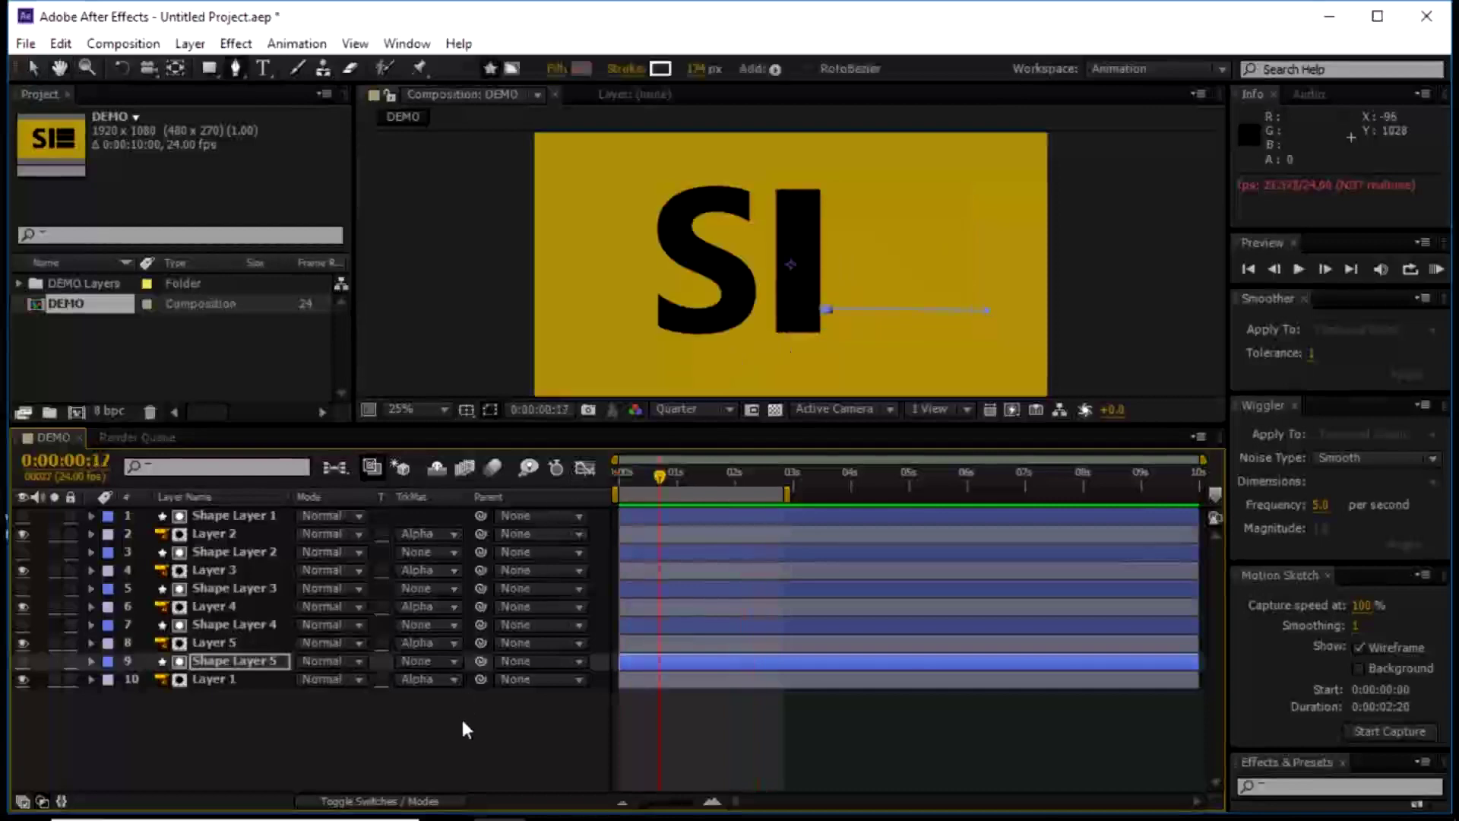
click(428, 724)
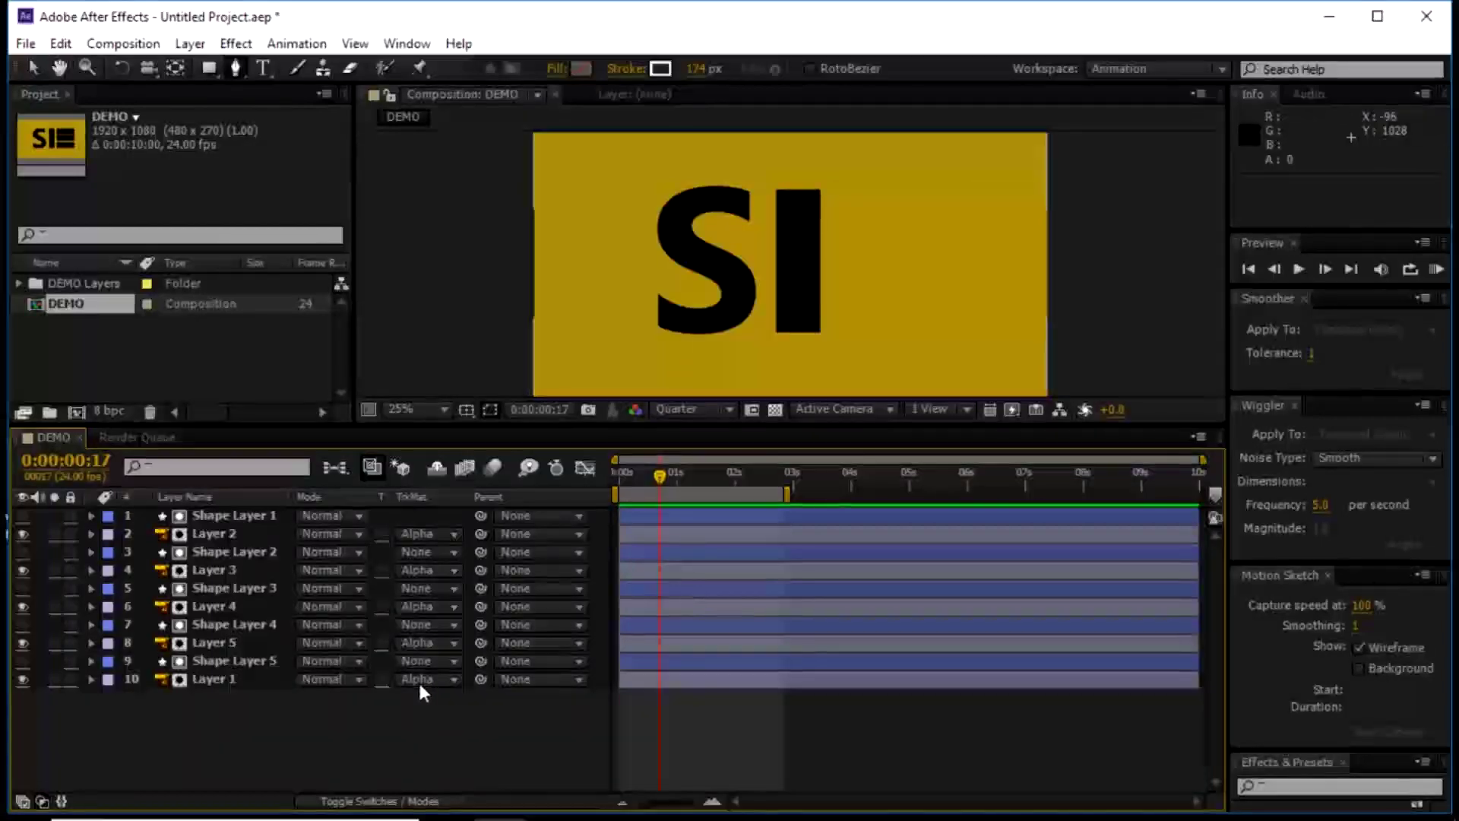
key(space)
key(equal)
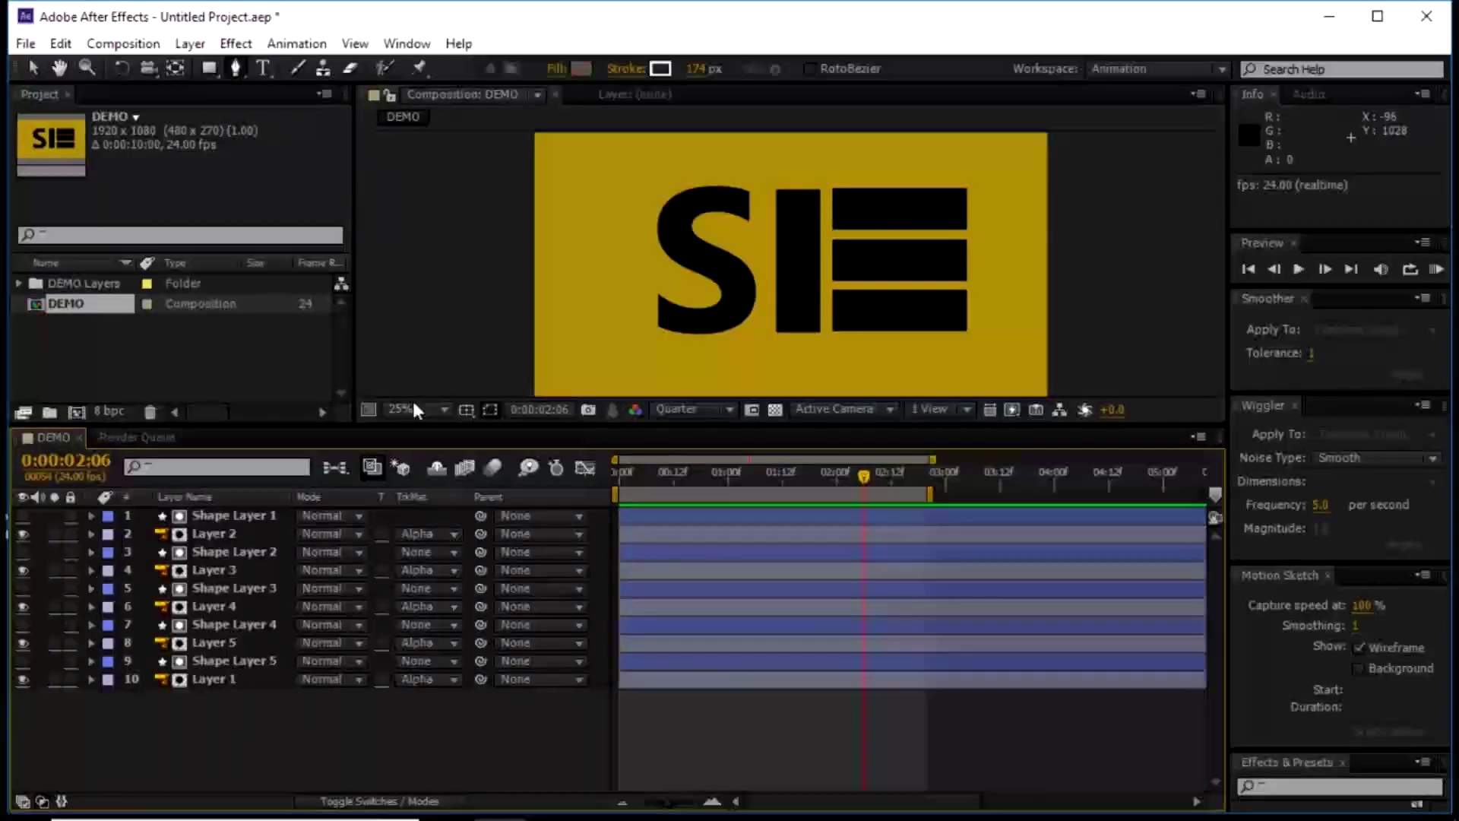
click(26, 43)
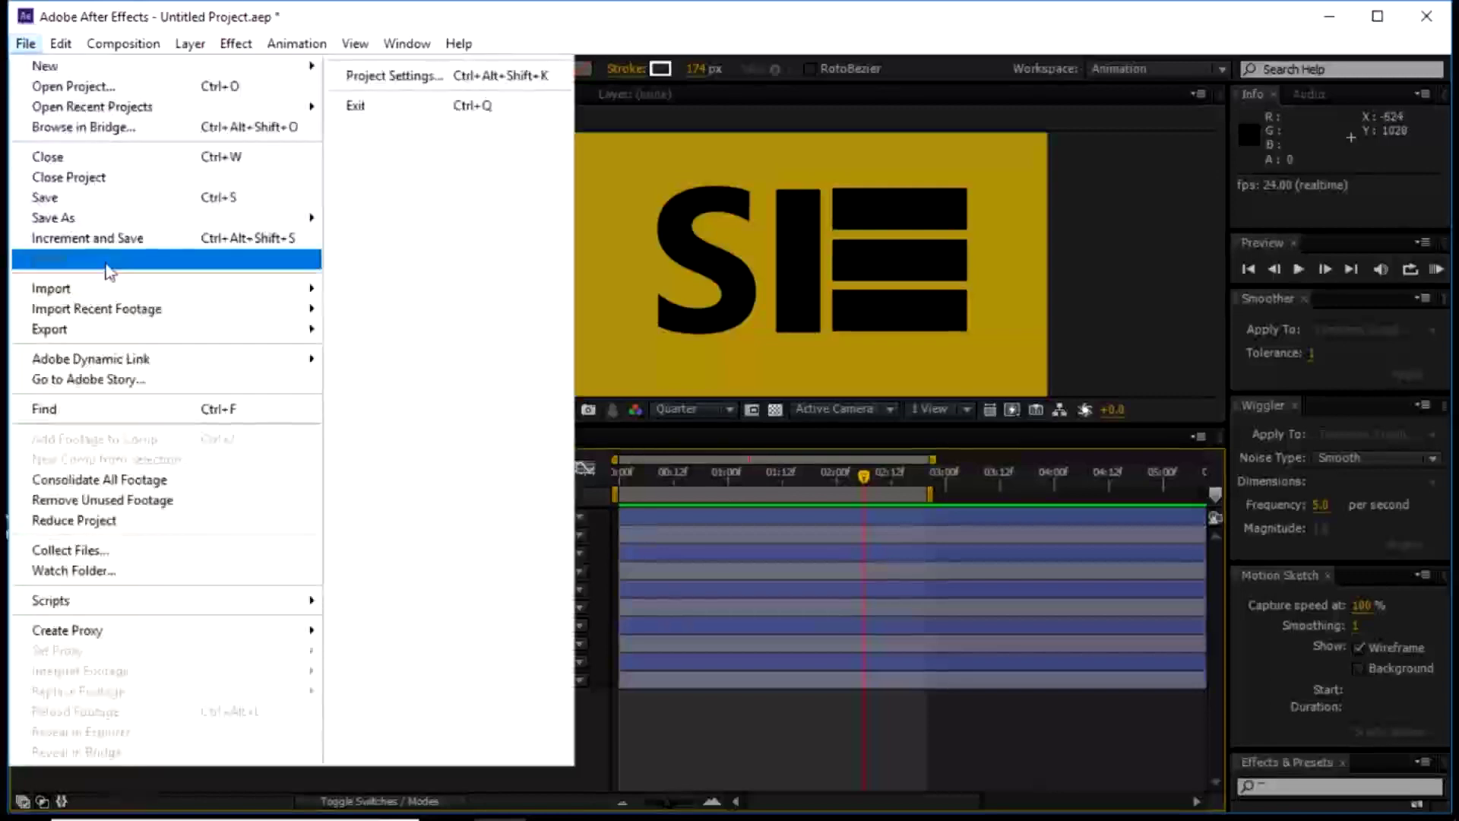
Add the DEMO composition to the Render Queue and open its Lossless Output Module settings
mouse_move(69, 329)
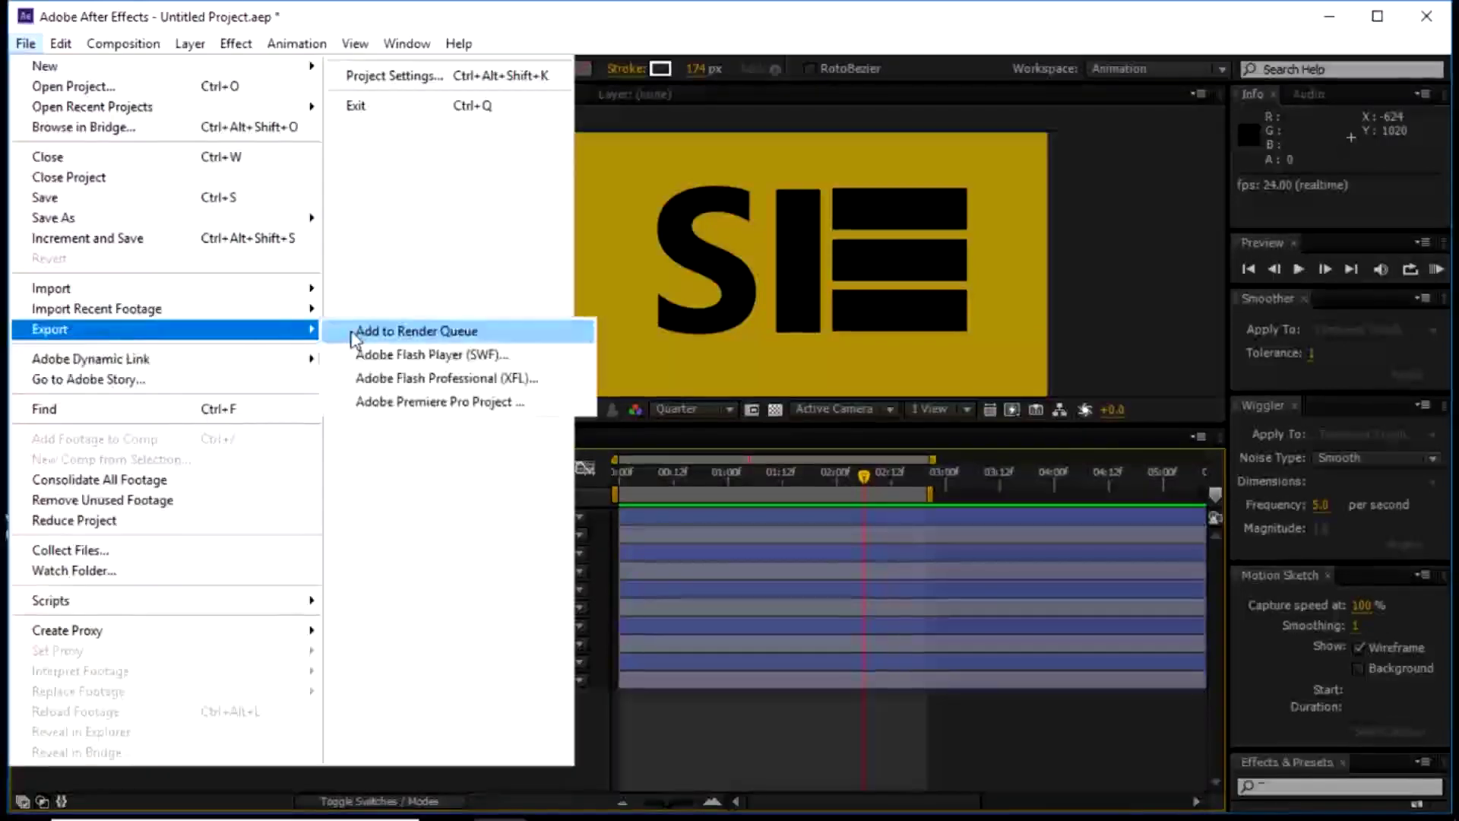
click(363, 329)
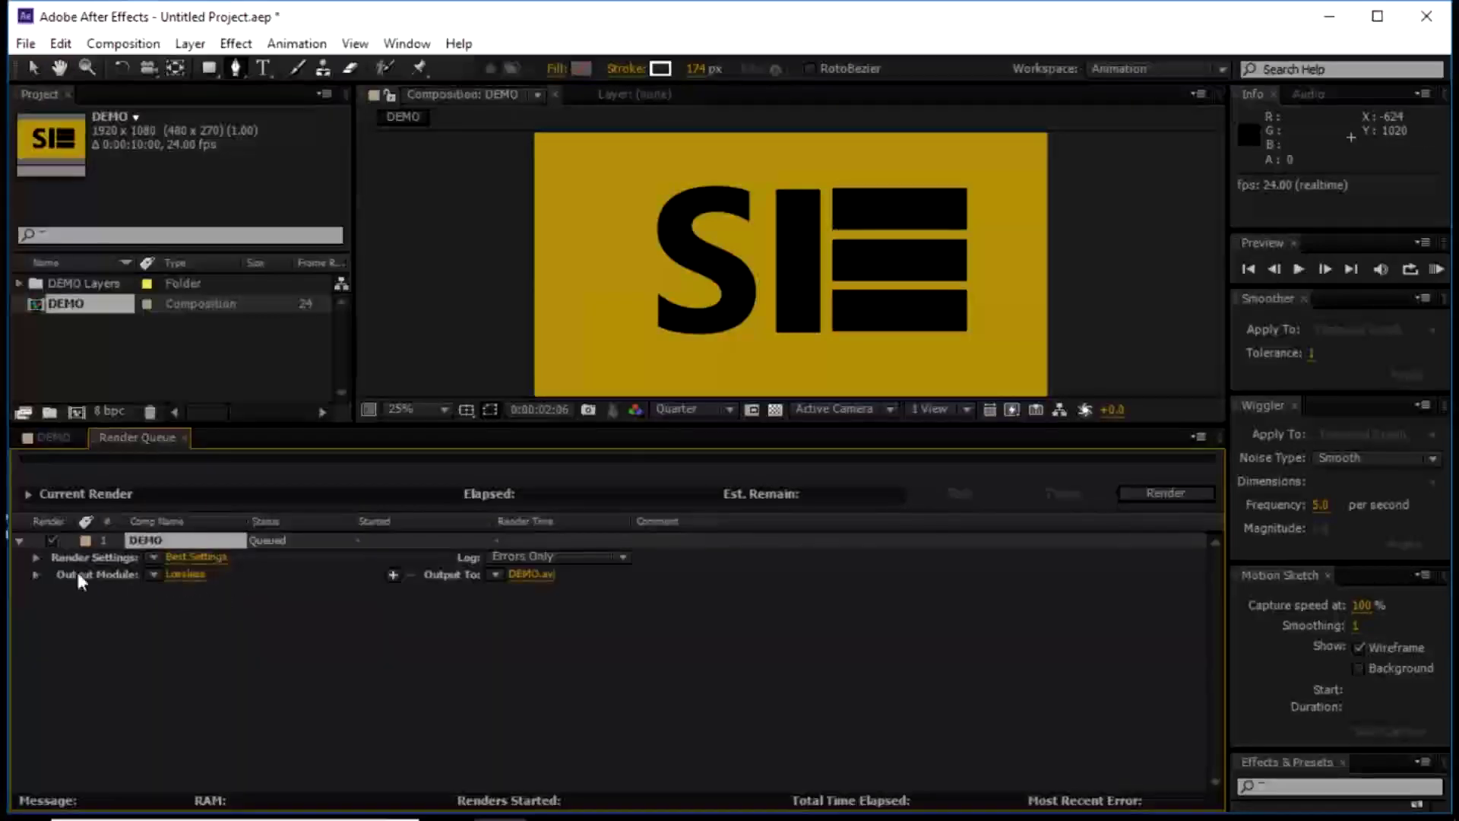
click(177, 575)
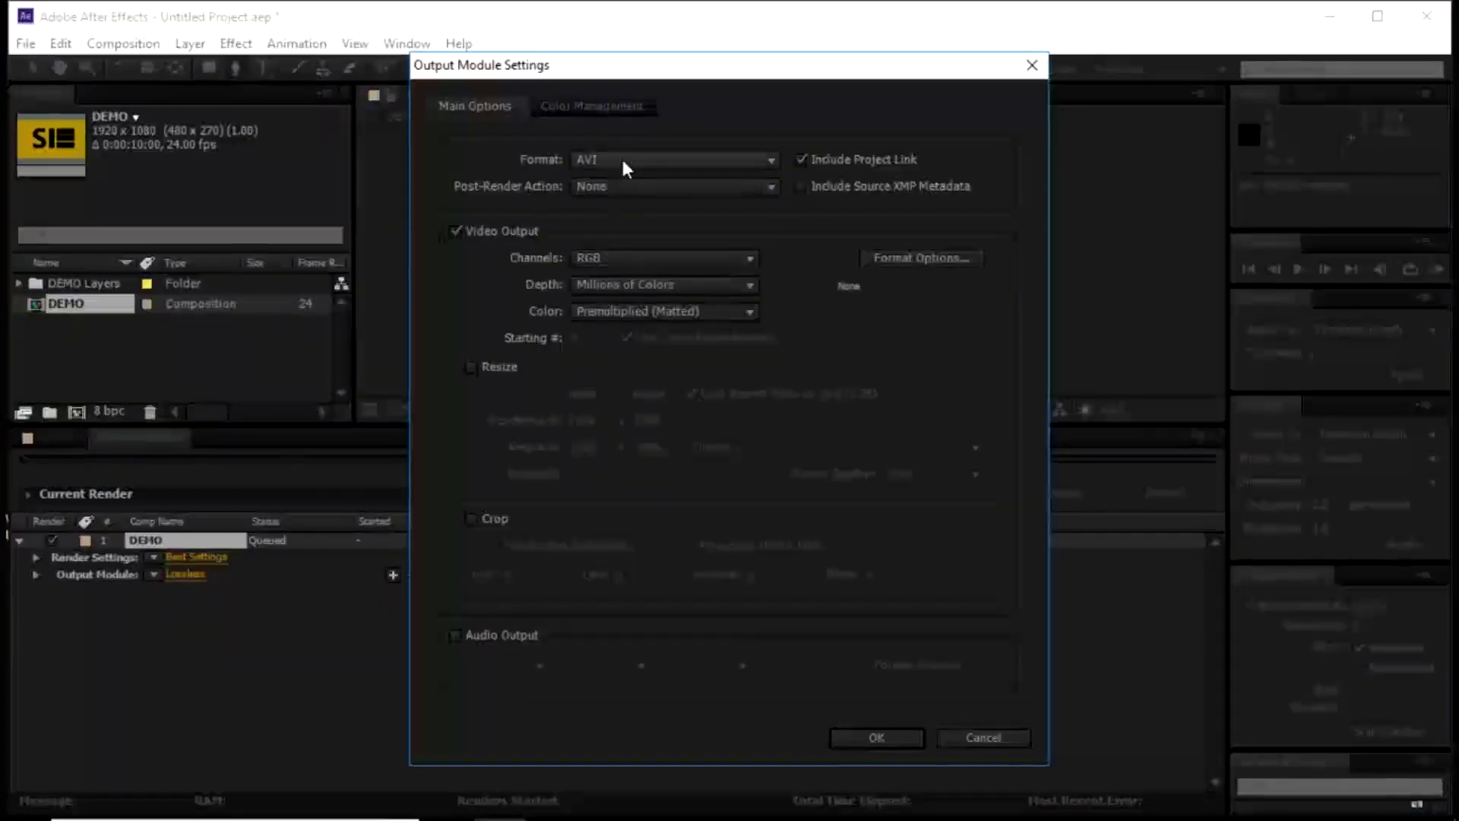
Set the DEMO output module format to JPEG Sequence with RGB channels and confirm
click(652, 160)
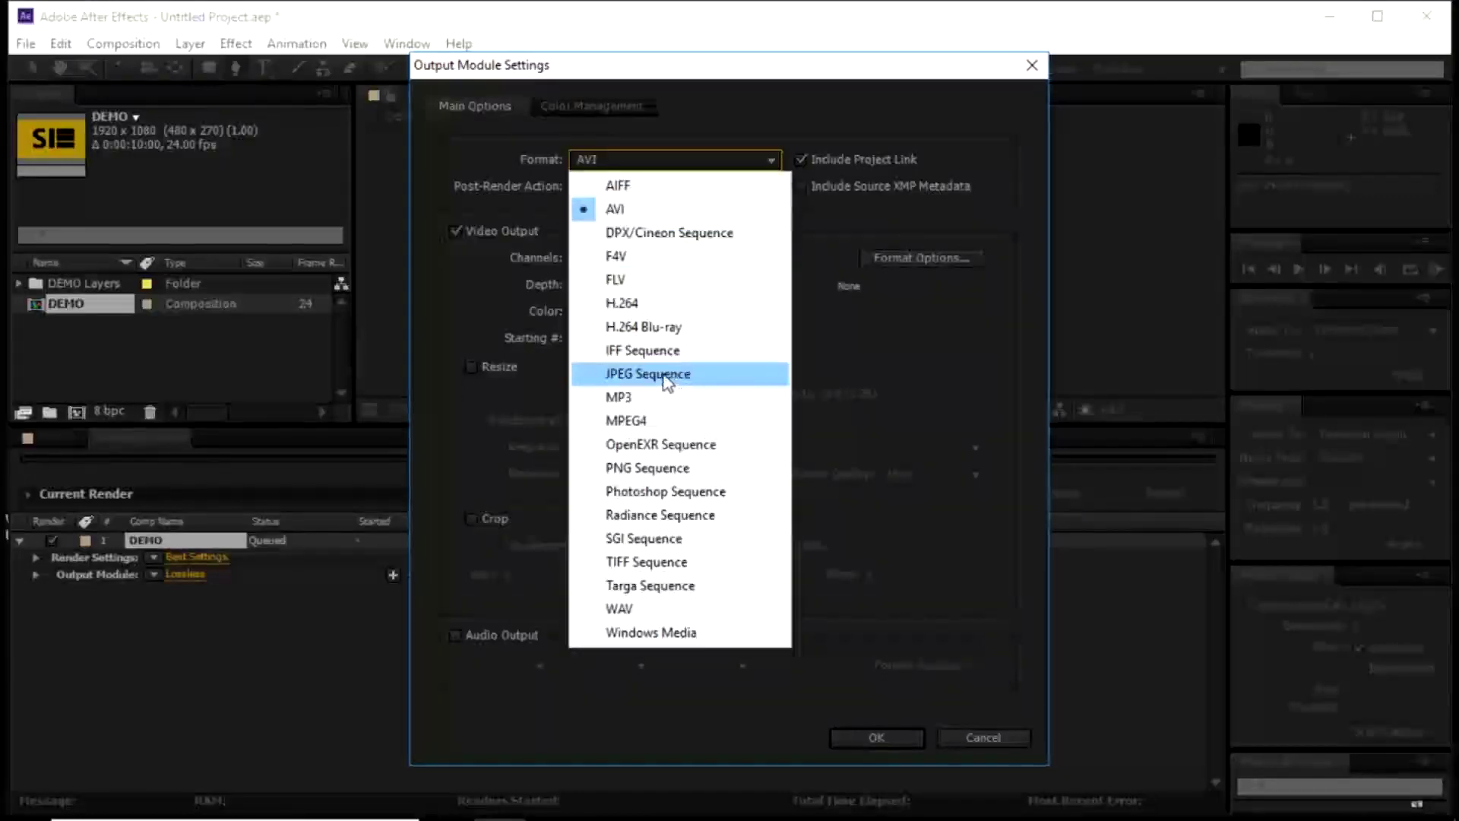
click(667, 378)
click(695, 162)
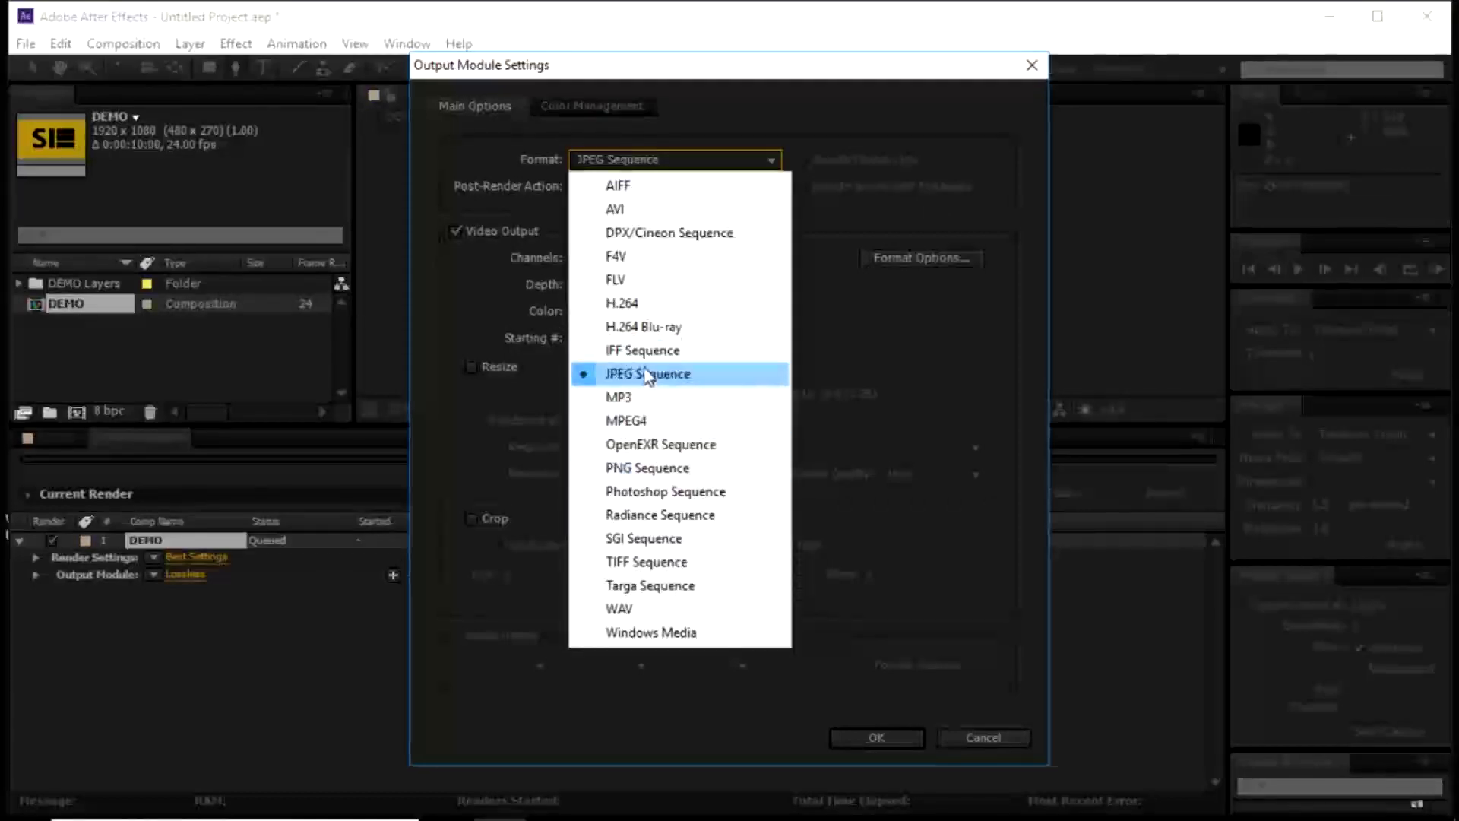
click(647, 375)
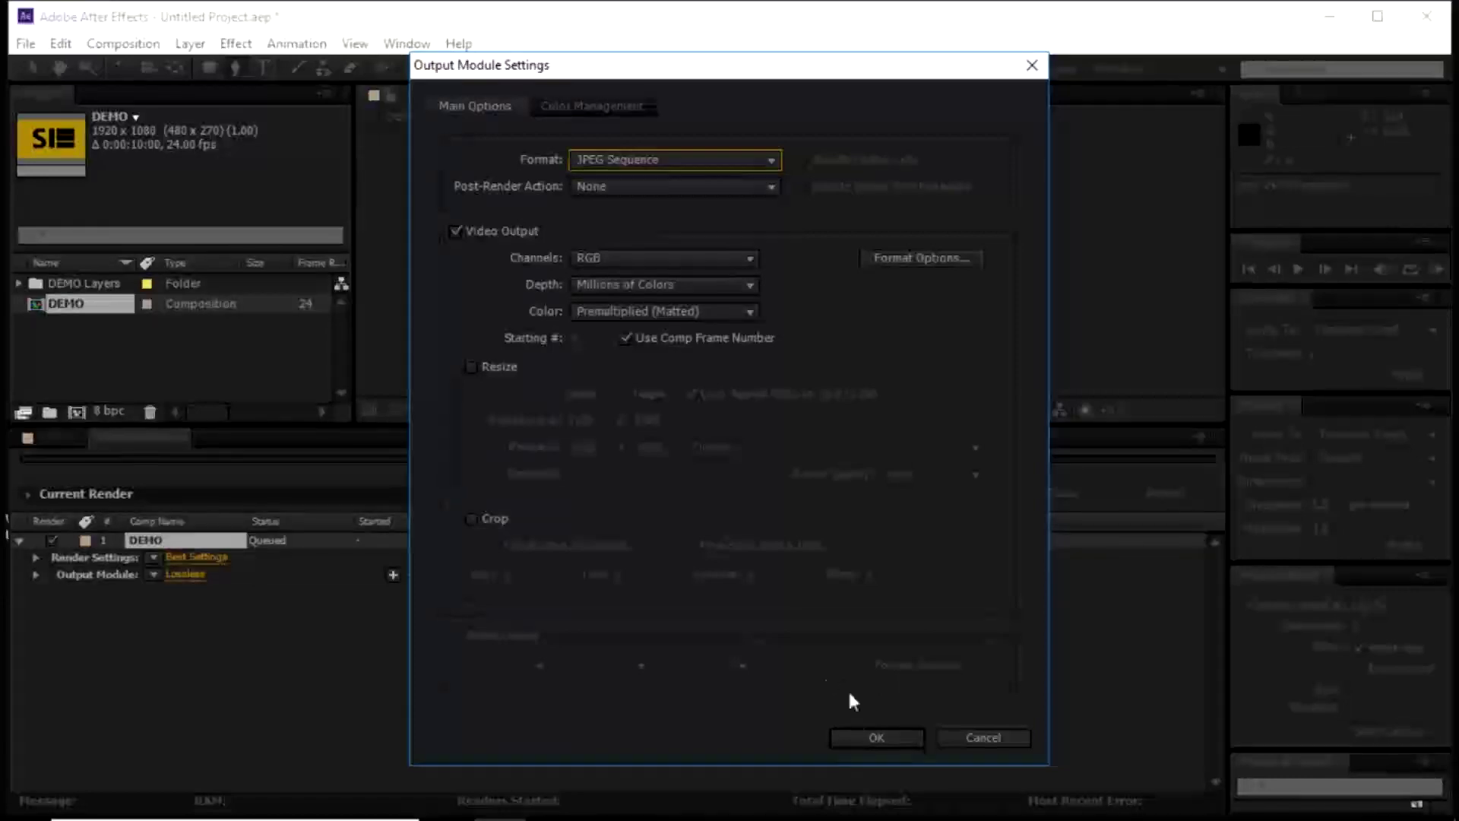
click(684, 262)
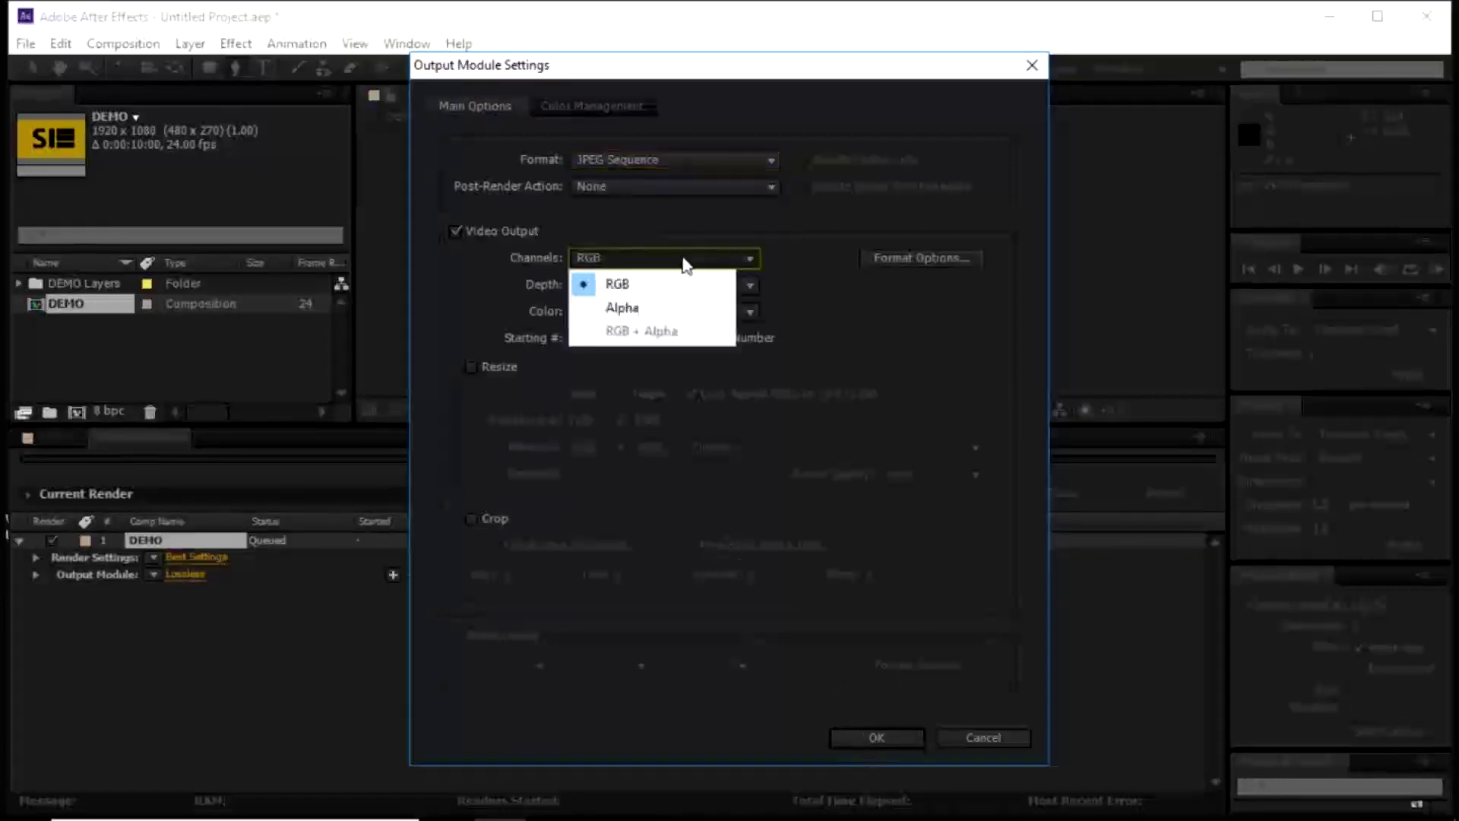
click(685, 263)
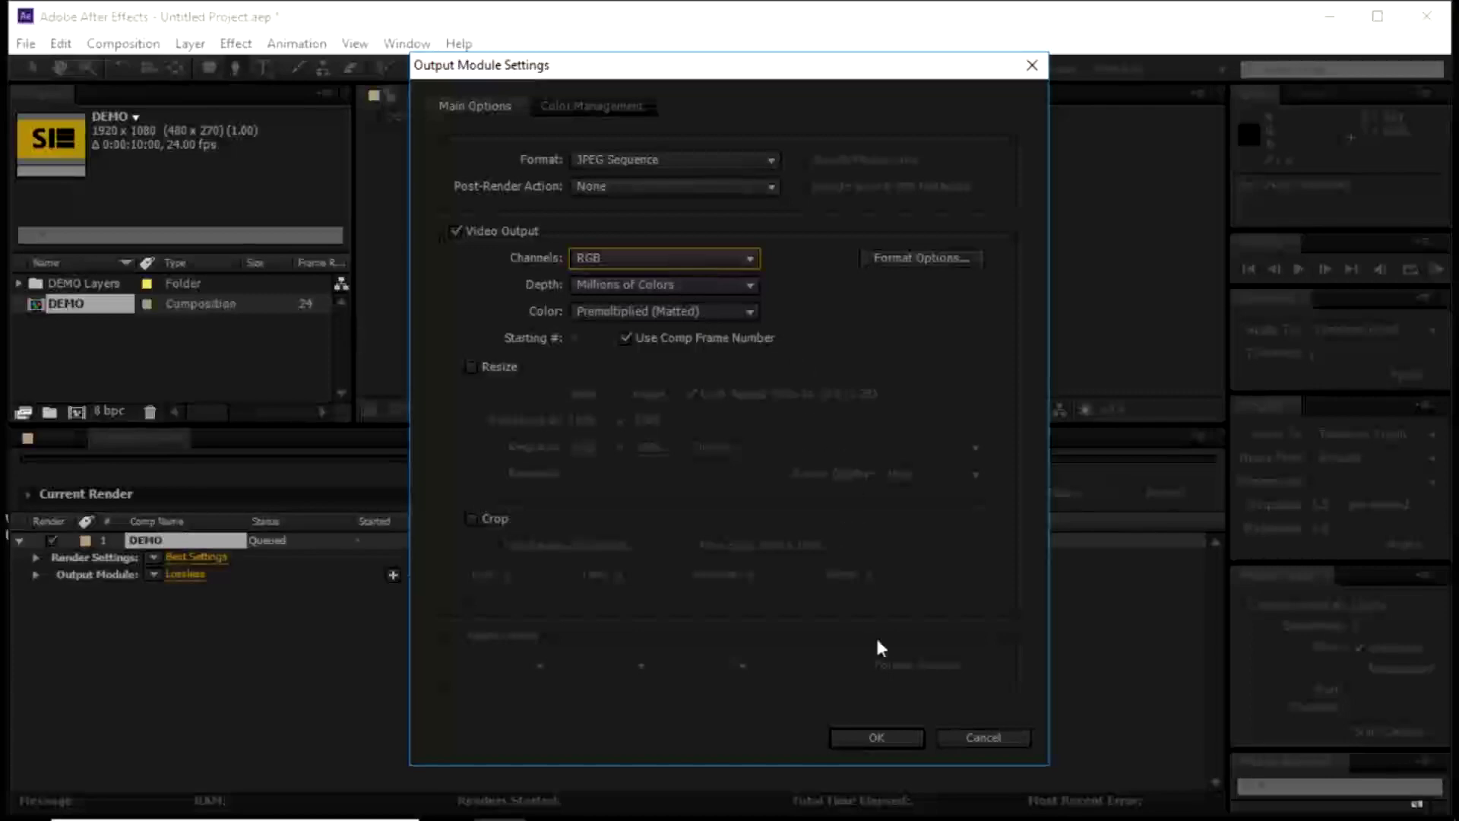
click(878, 738)
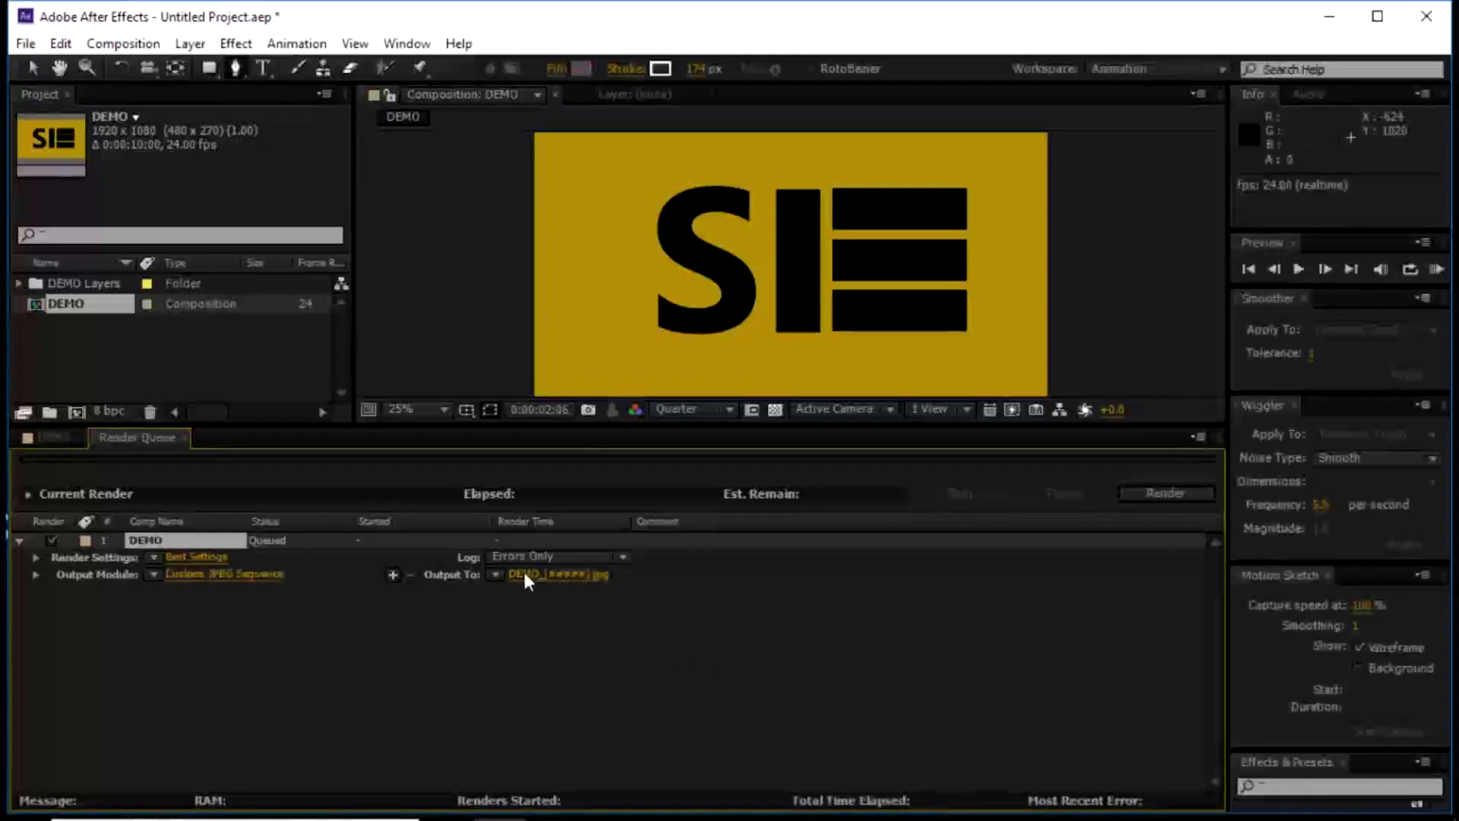
click(555, 576)
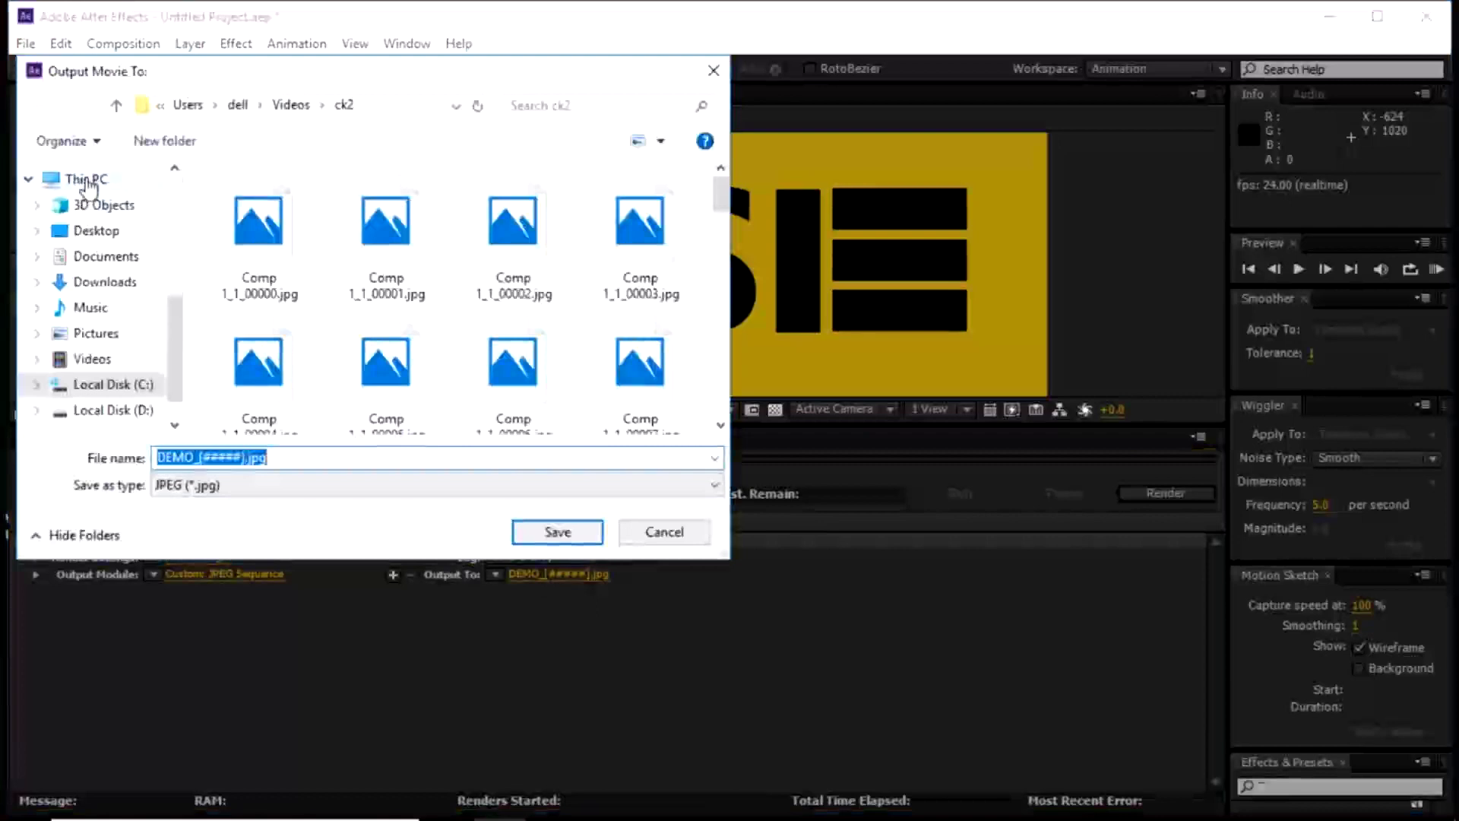
Create a new Demo folder on the Desktop and save the DEMO frames into it
click(86, 179)
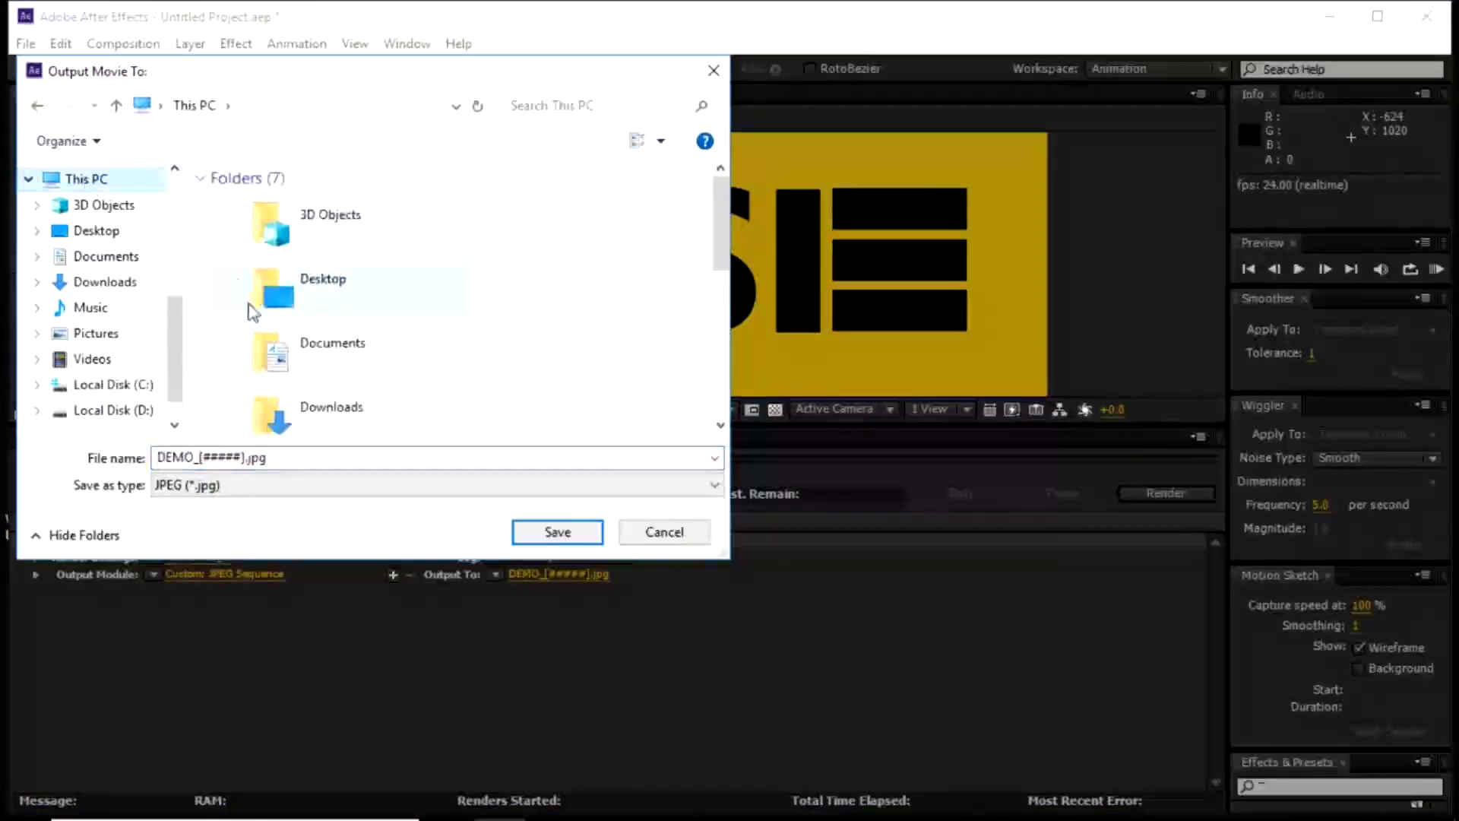
click(97, 230)
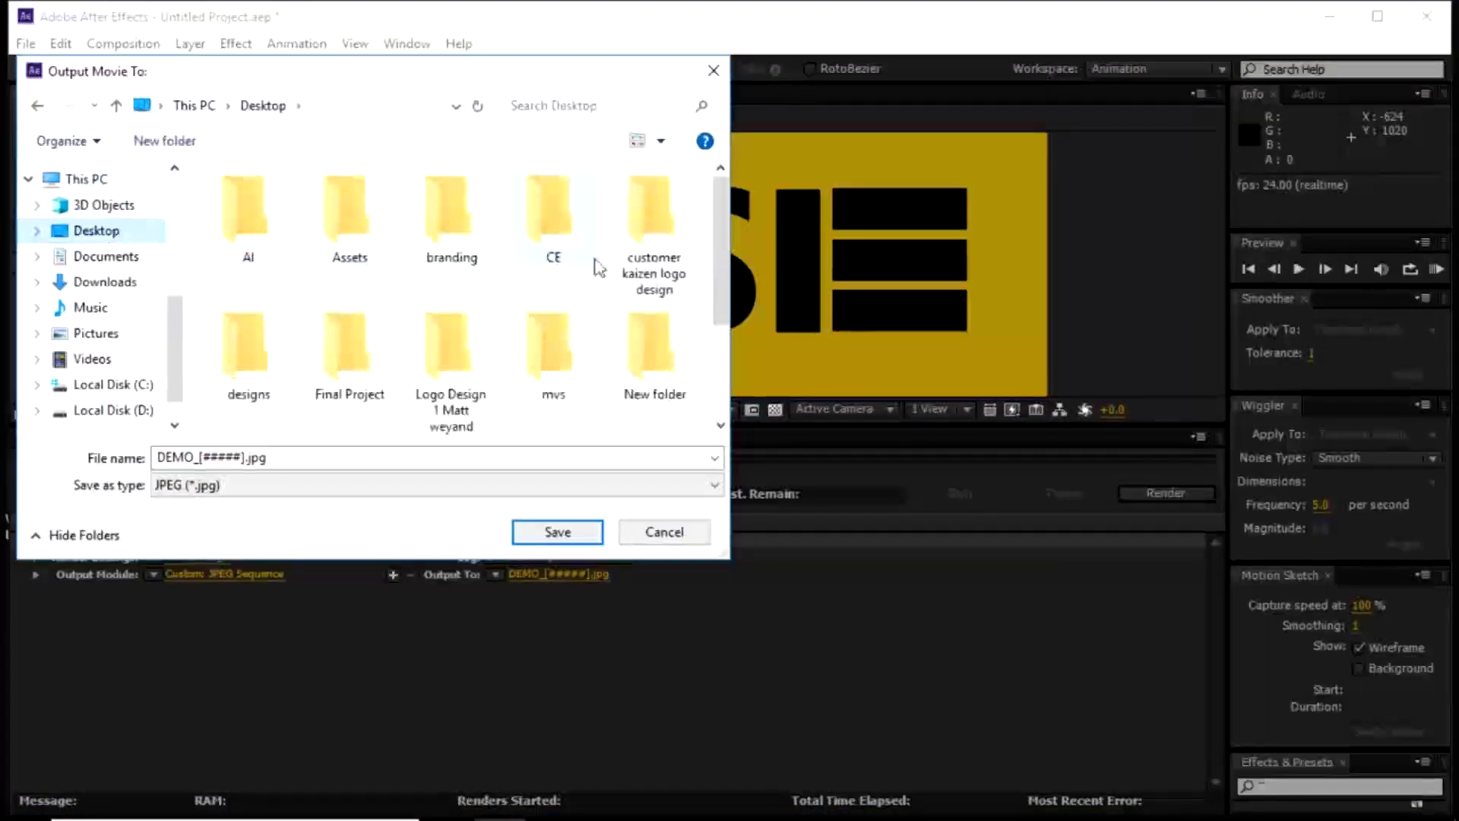
drag(714, 228, 728, 410)
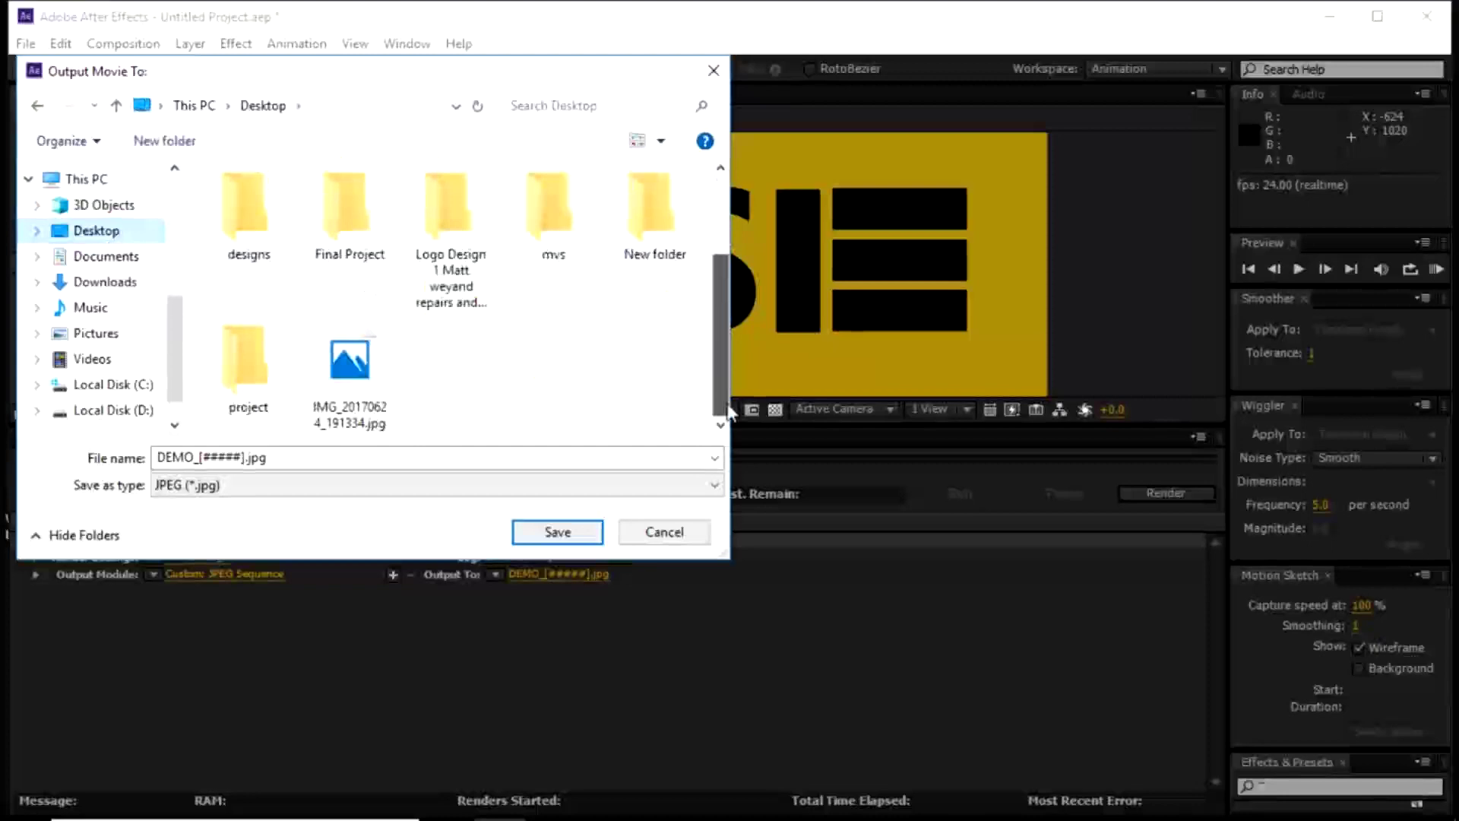
right_click(536, 372)
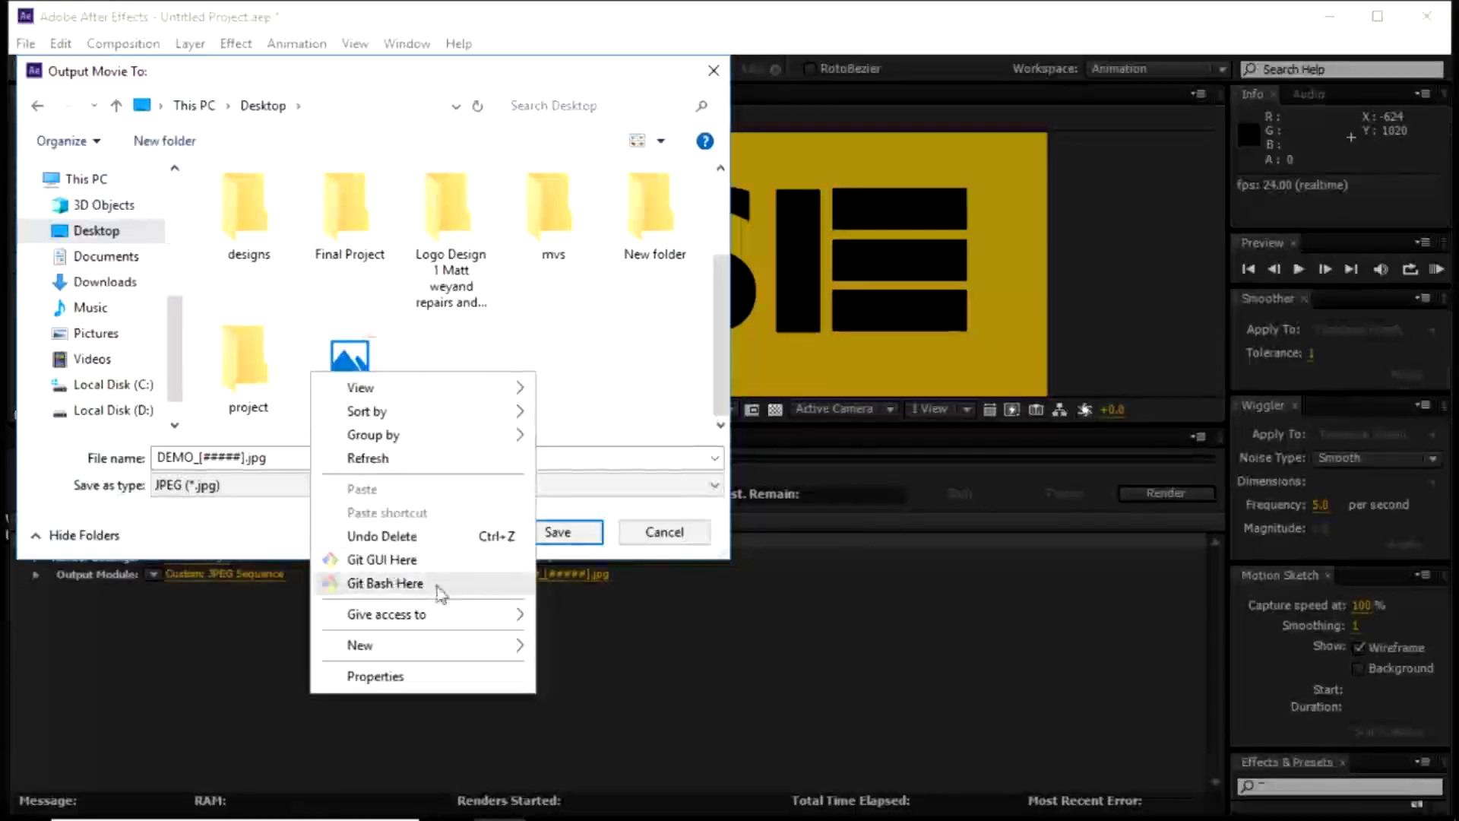
mouse_move(483, 651)
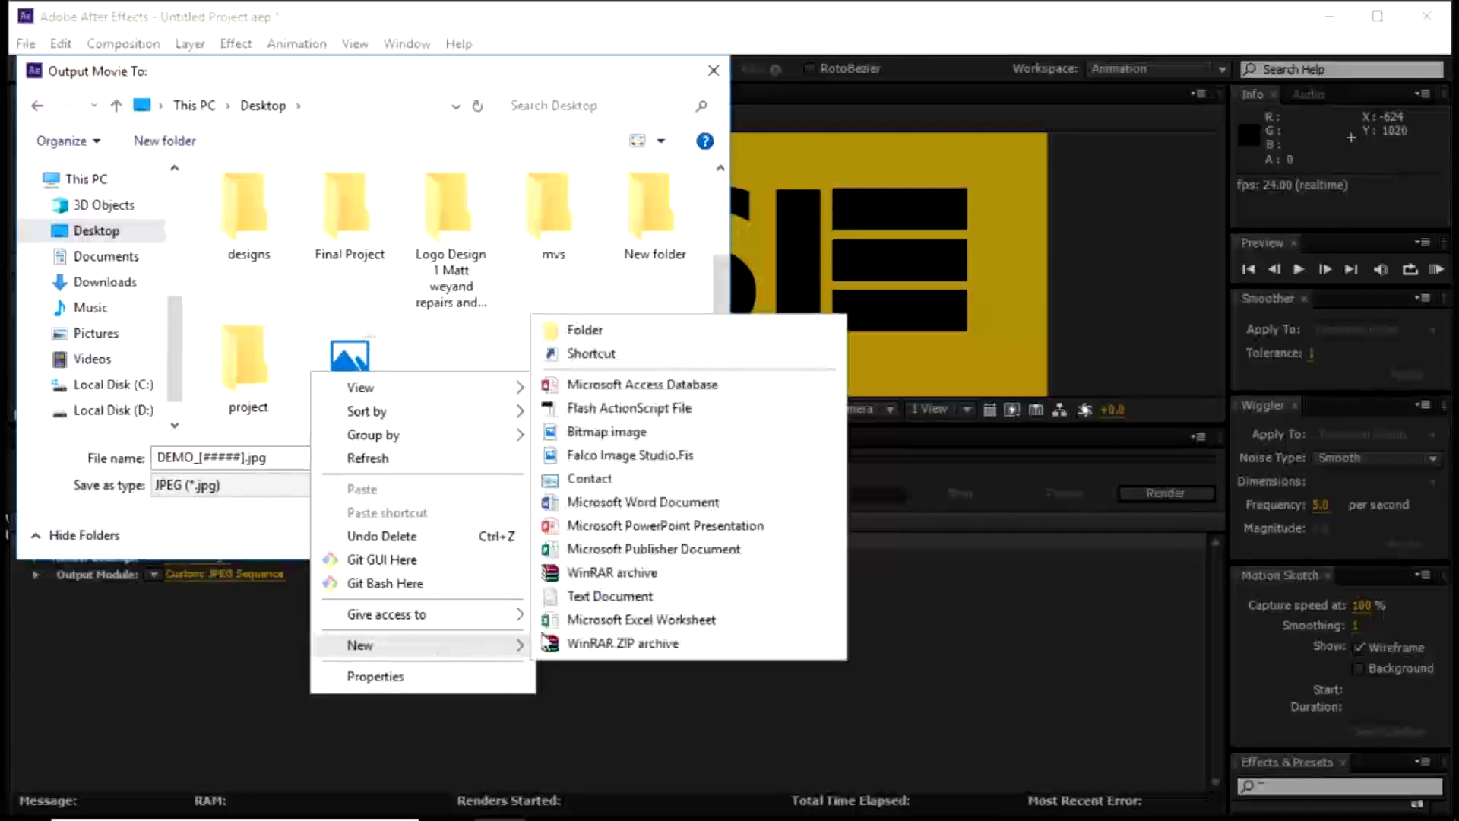
click(584, 332)
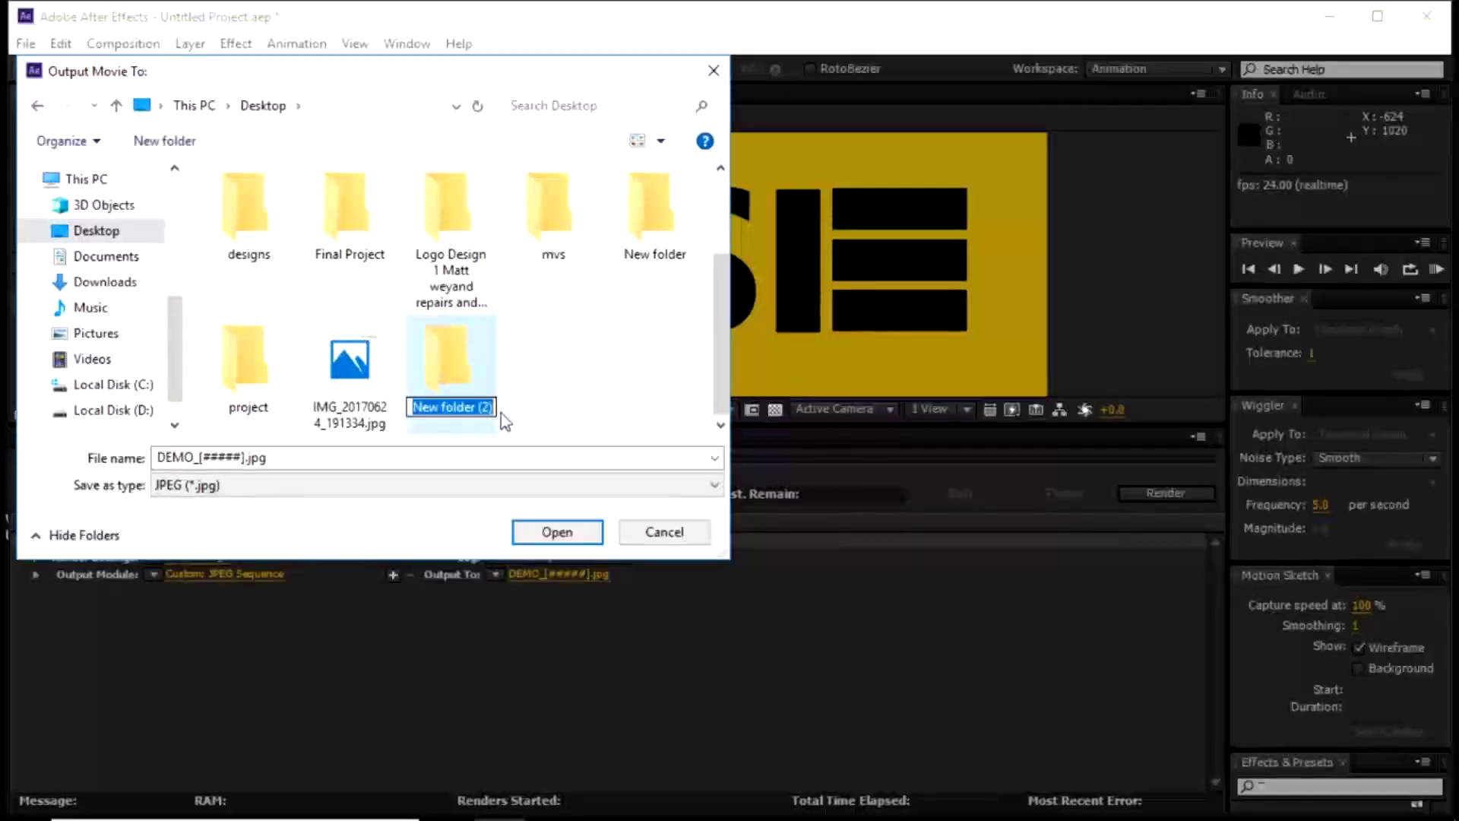
text(Demo)
key(Return)
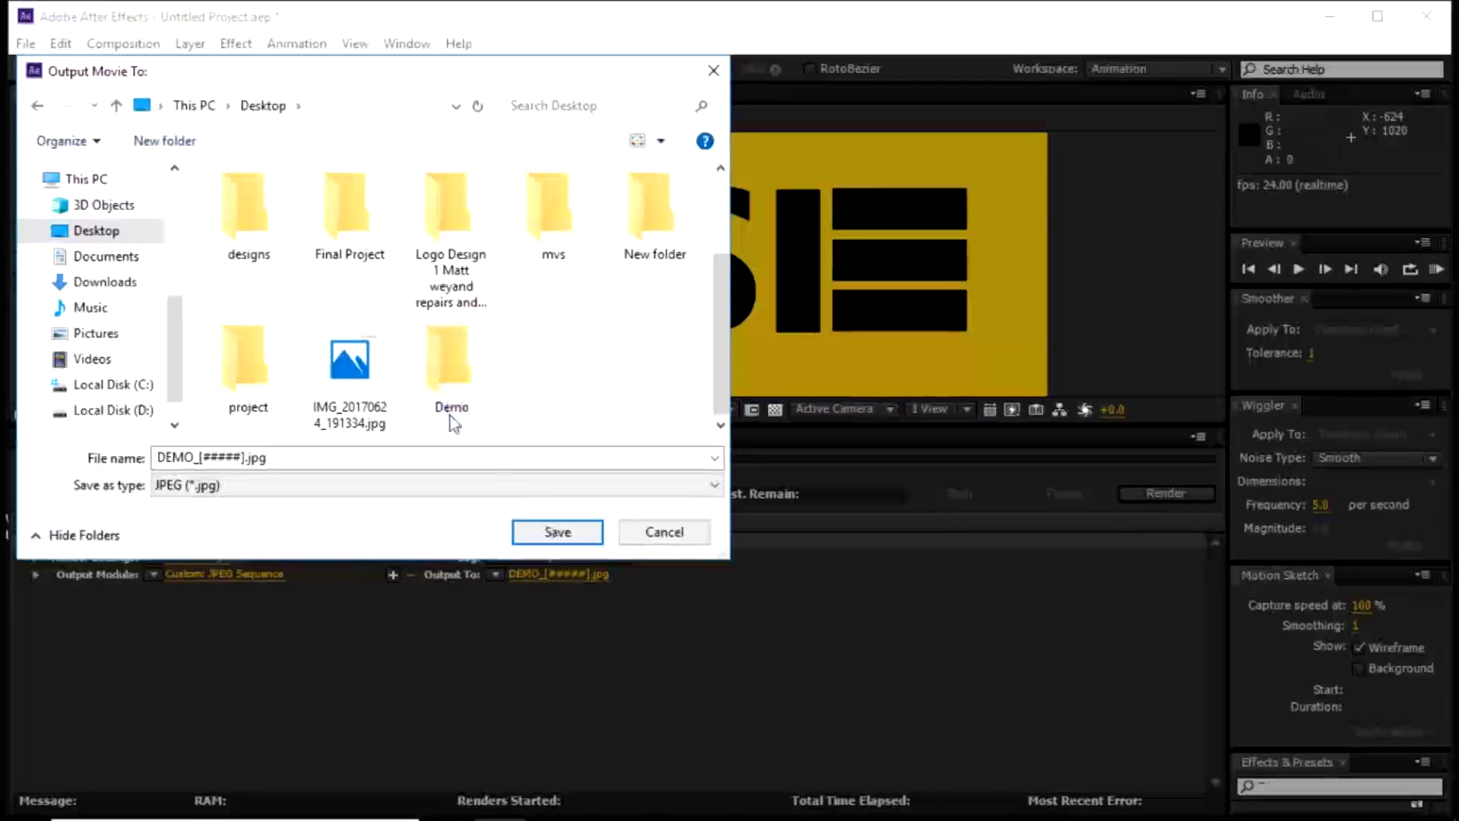
click(538, 540)
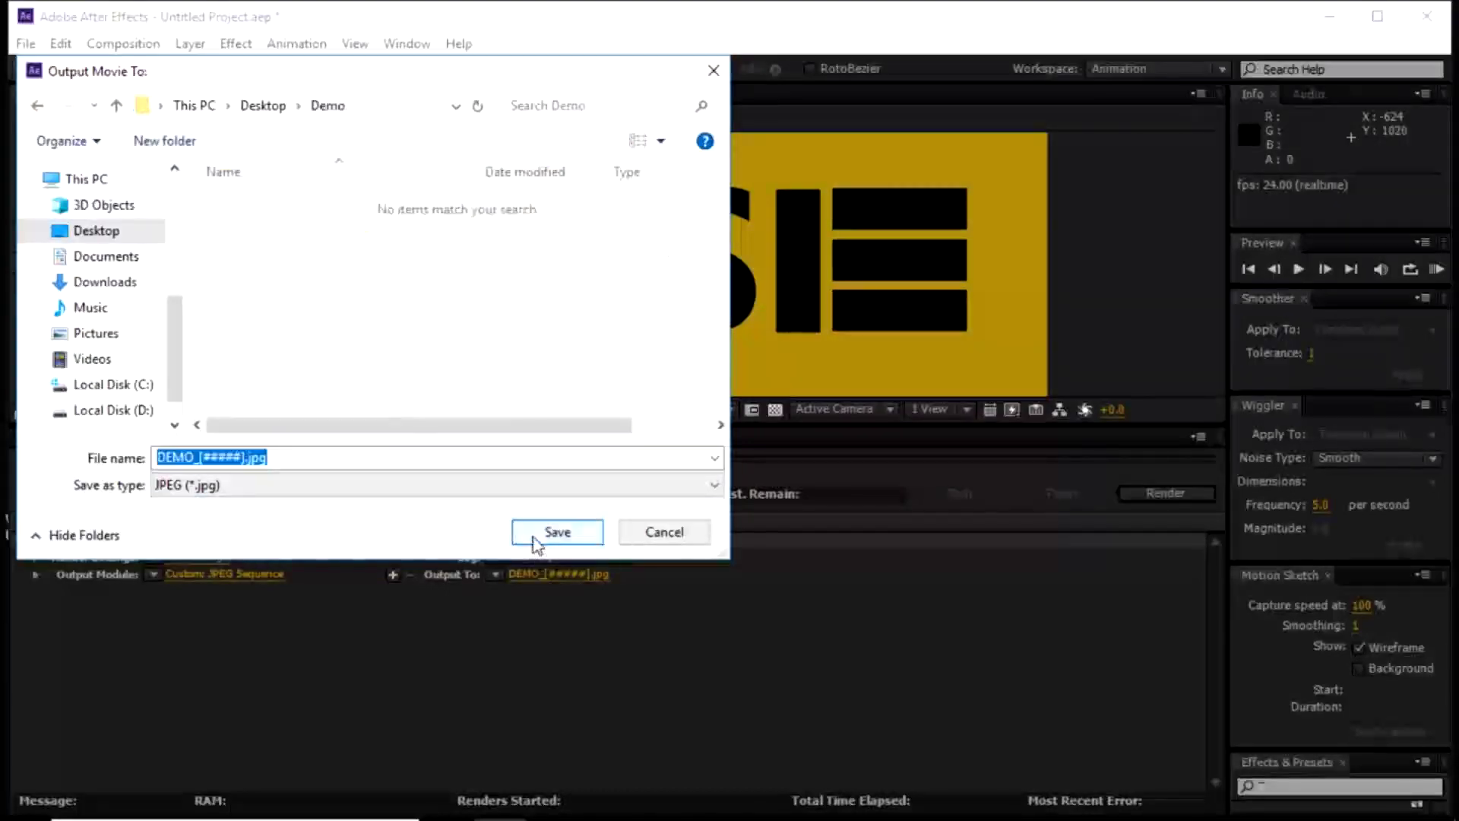
click(539, 534)
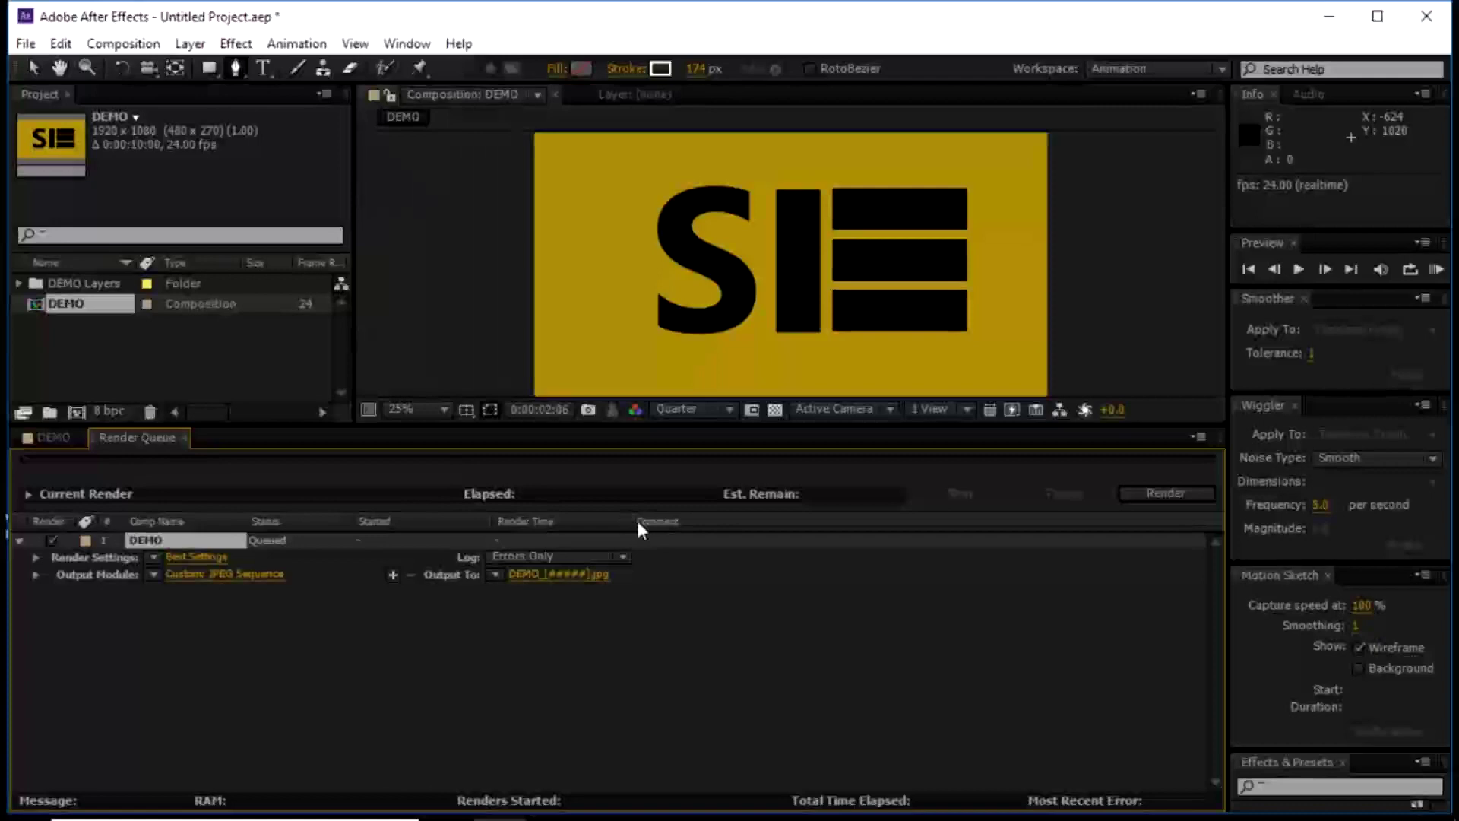
Start rendering the queued DEMO composition as a JPEG sequence
click(1149, 496)
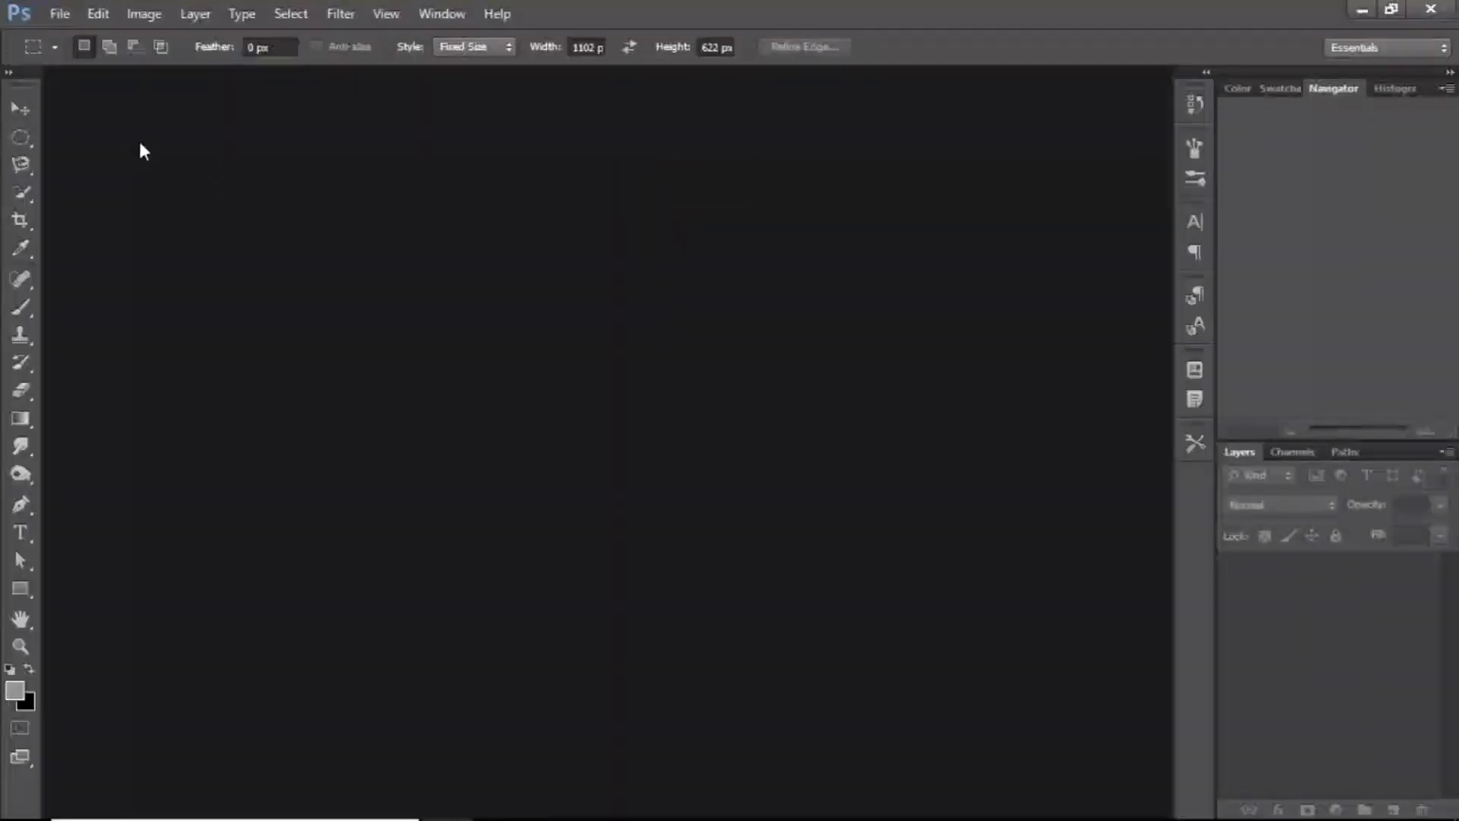
Start File > Scripts > Load Files into Stack and browse into the Desktop's Demo folder
click(60, 14)
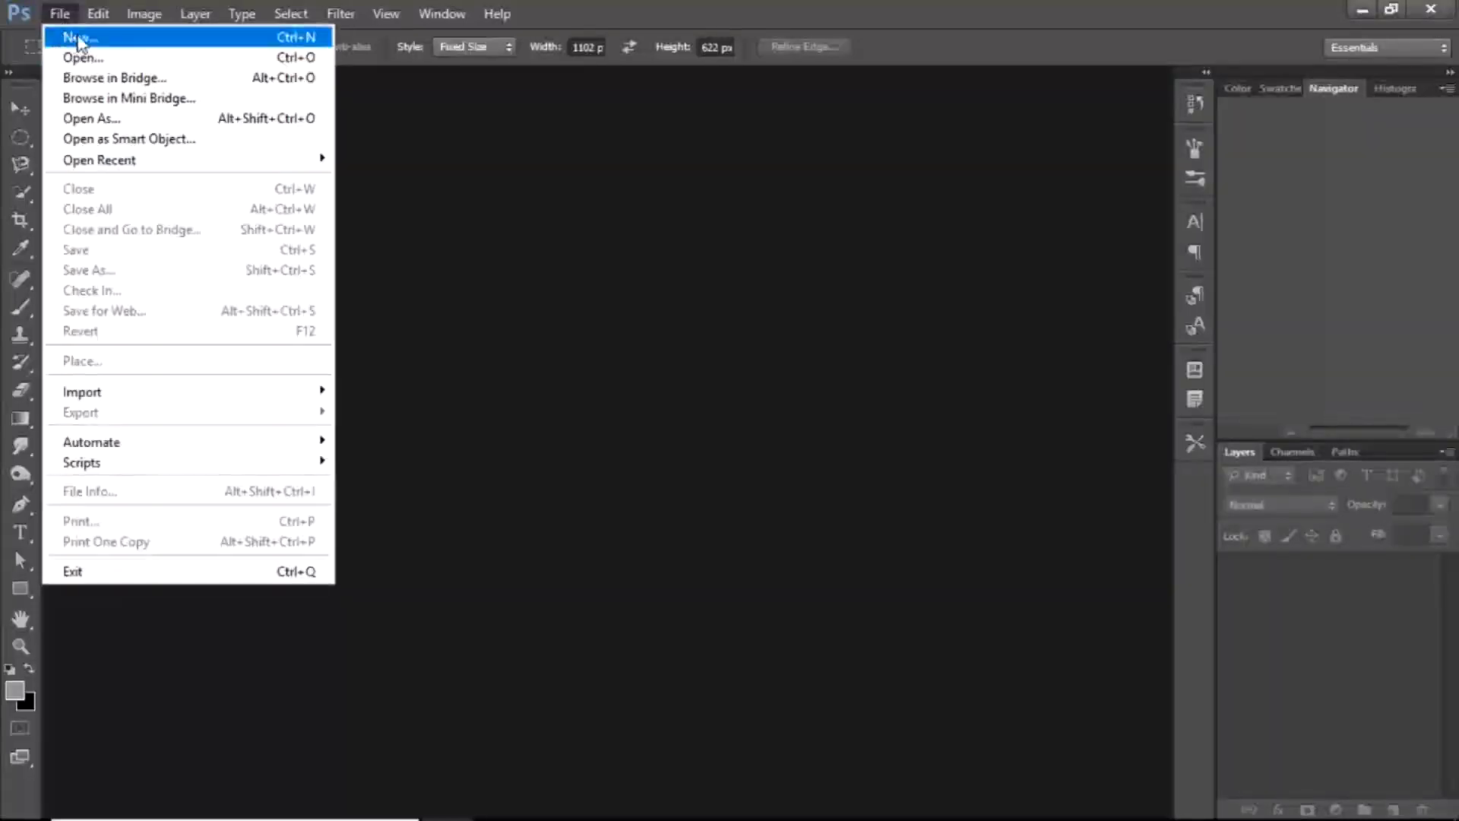
mouse_move(260, 474)
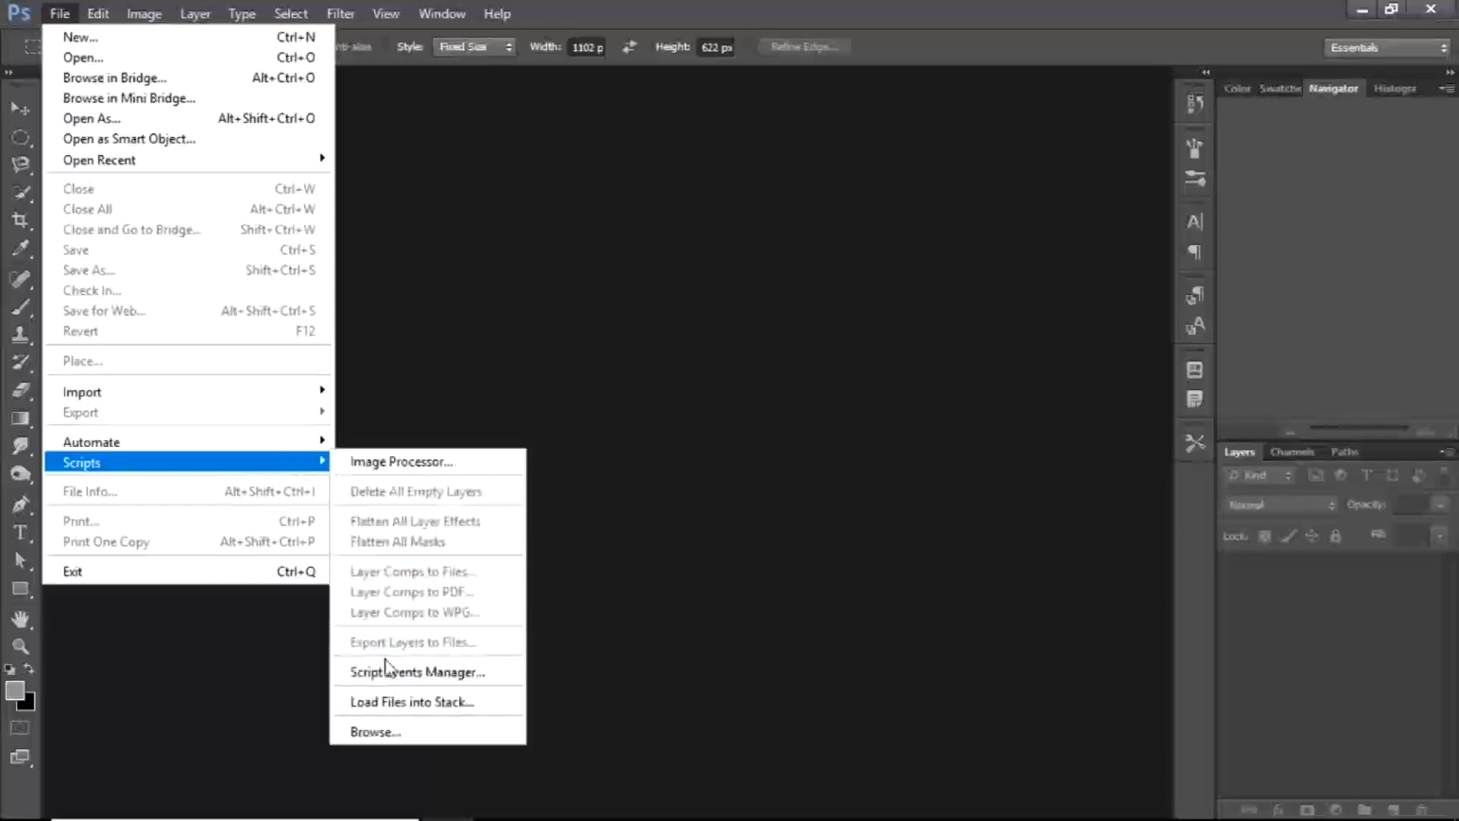
click(392, 707)
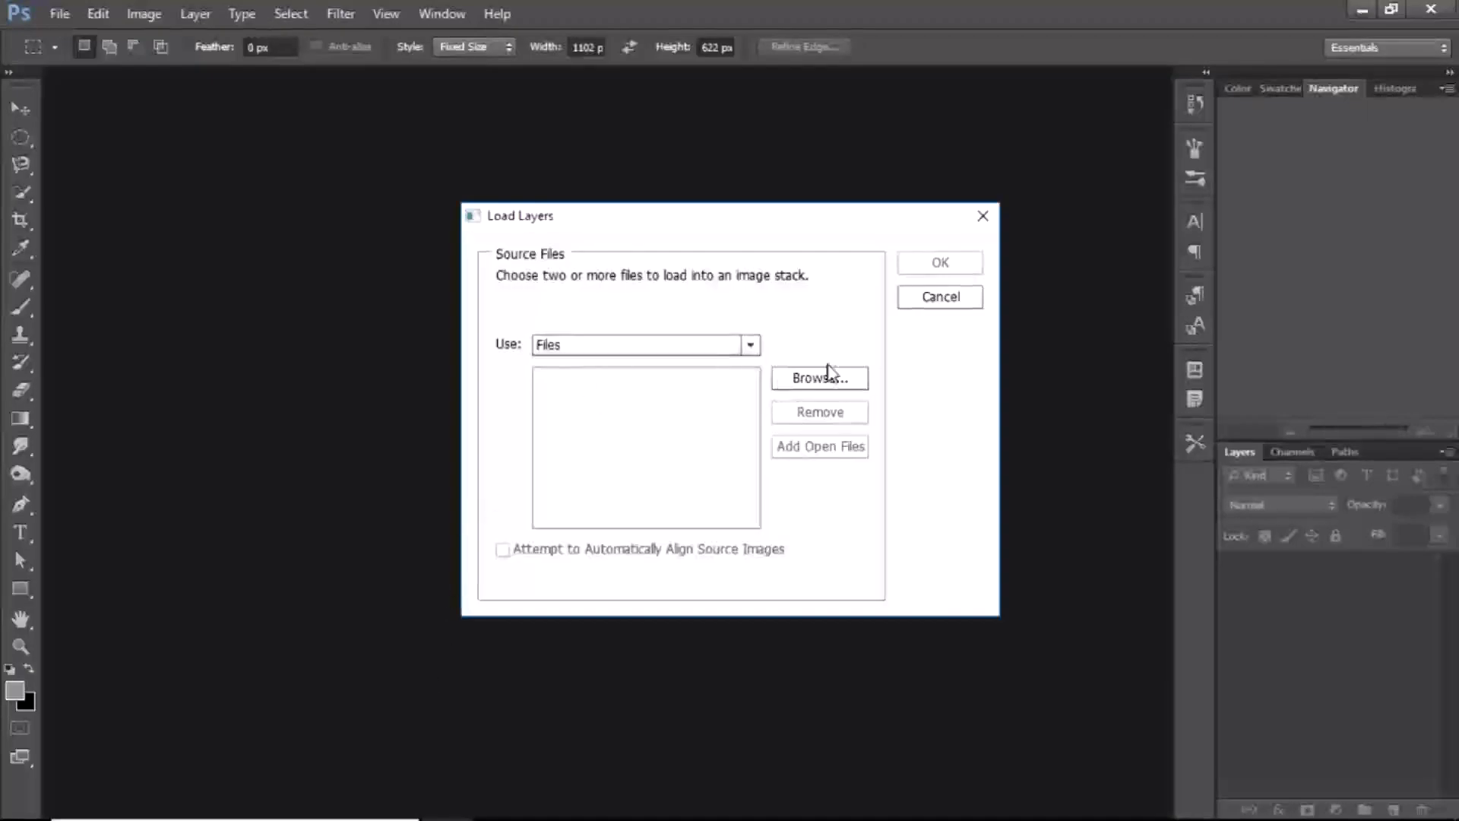
click(785, 380)
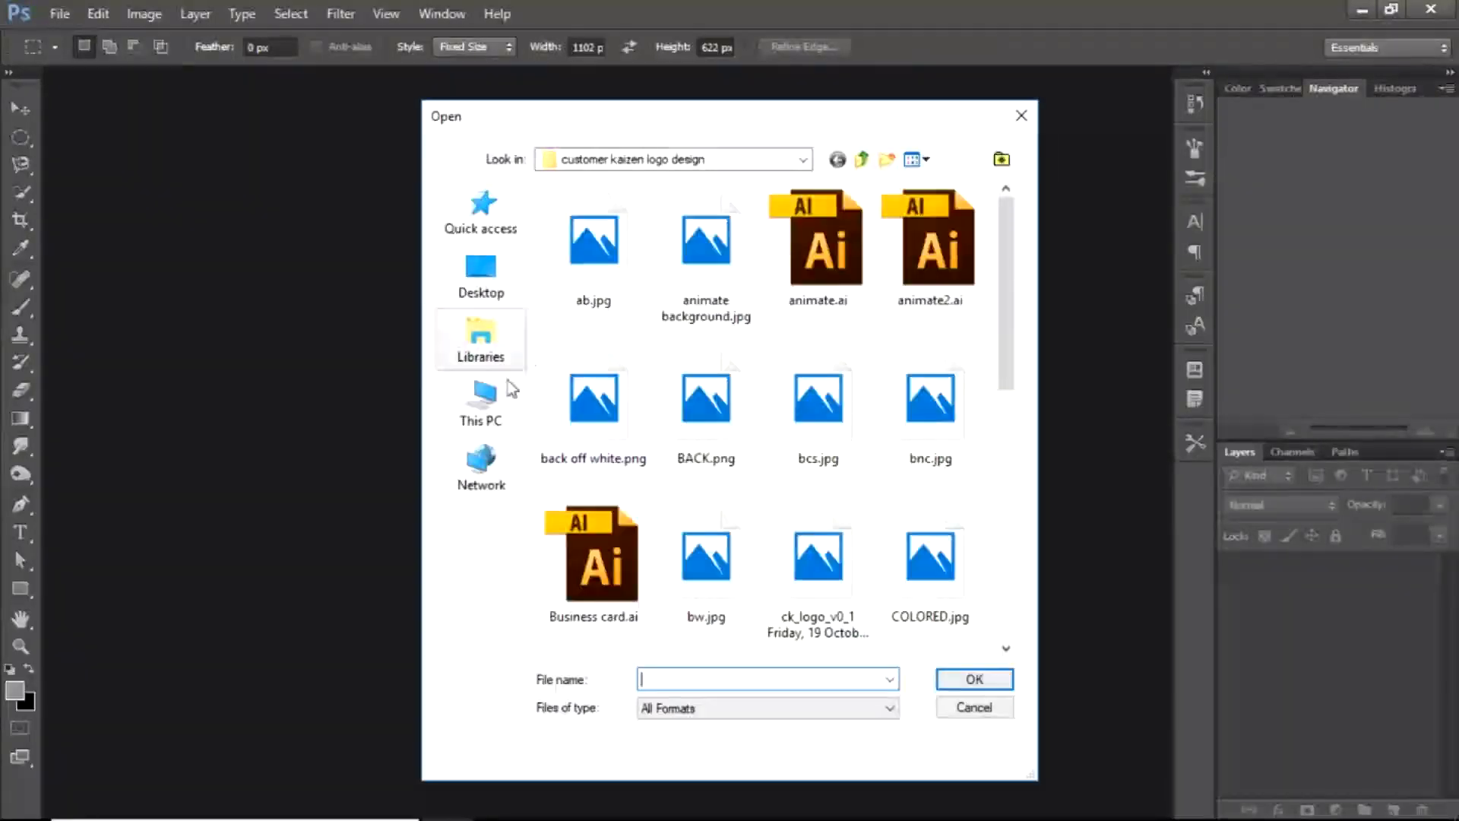
click(486, 280)
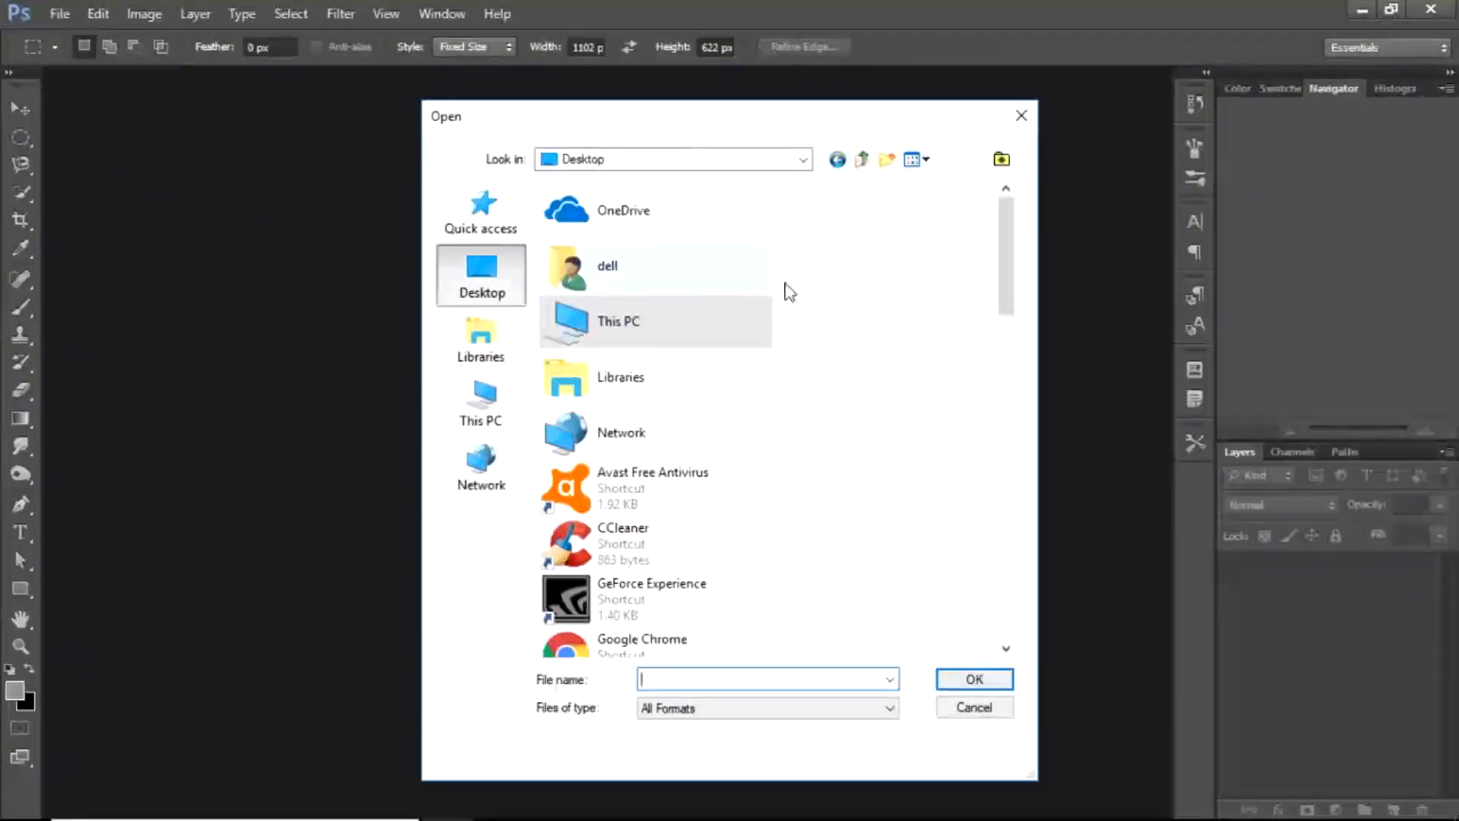
drag(1014, 244, 977, 423)
double_click(631, 397)
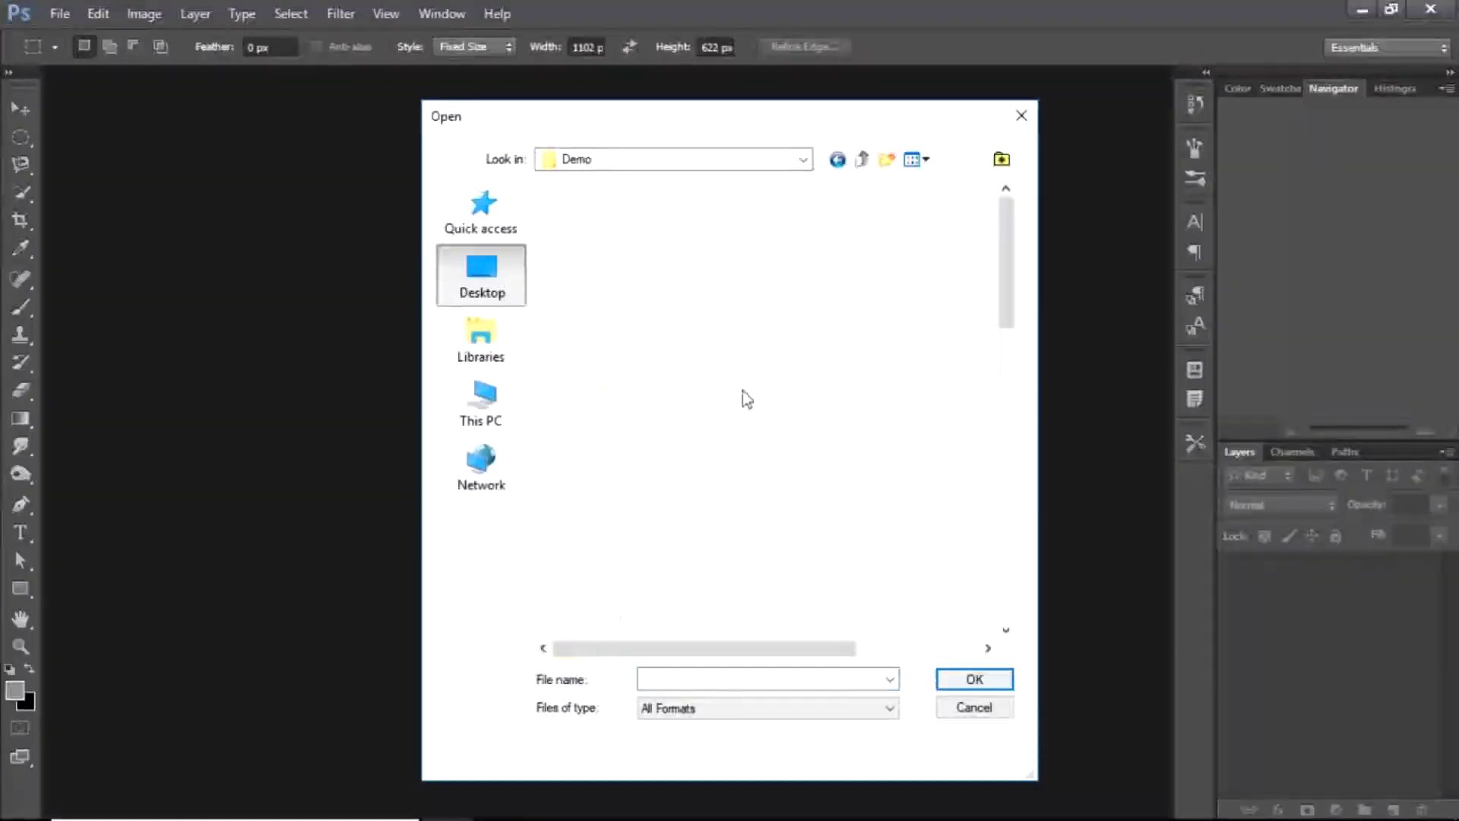
Select frames DEMO_00000.jpg through DEMO_00067.jpg and stack them as layers
mouse_move(1005, 206)
mouse_down()
mouse_move(996, 644)
mouse_move(986, 221)
mouse_up()
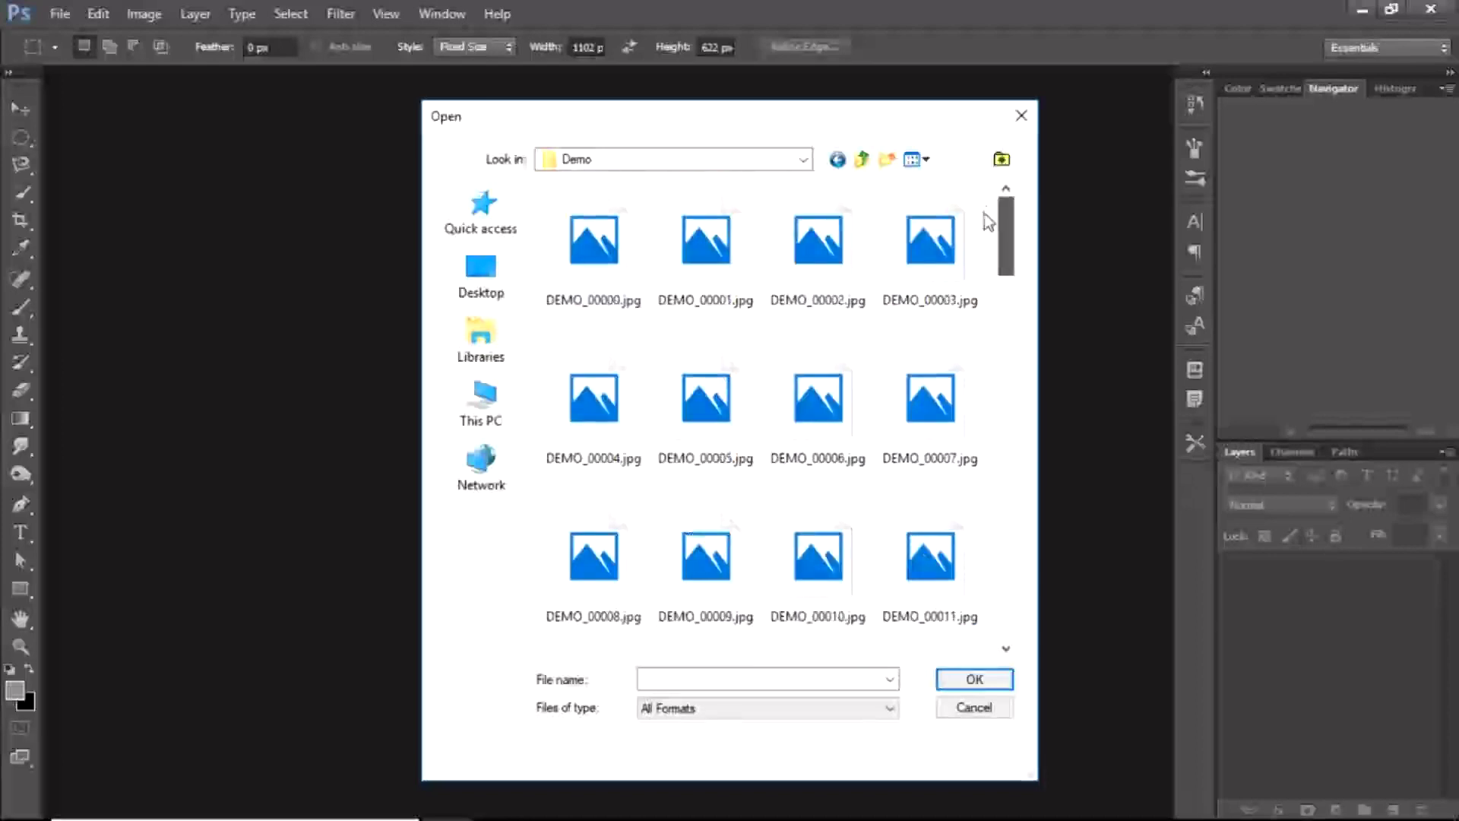
click(615, 263)
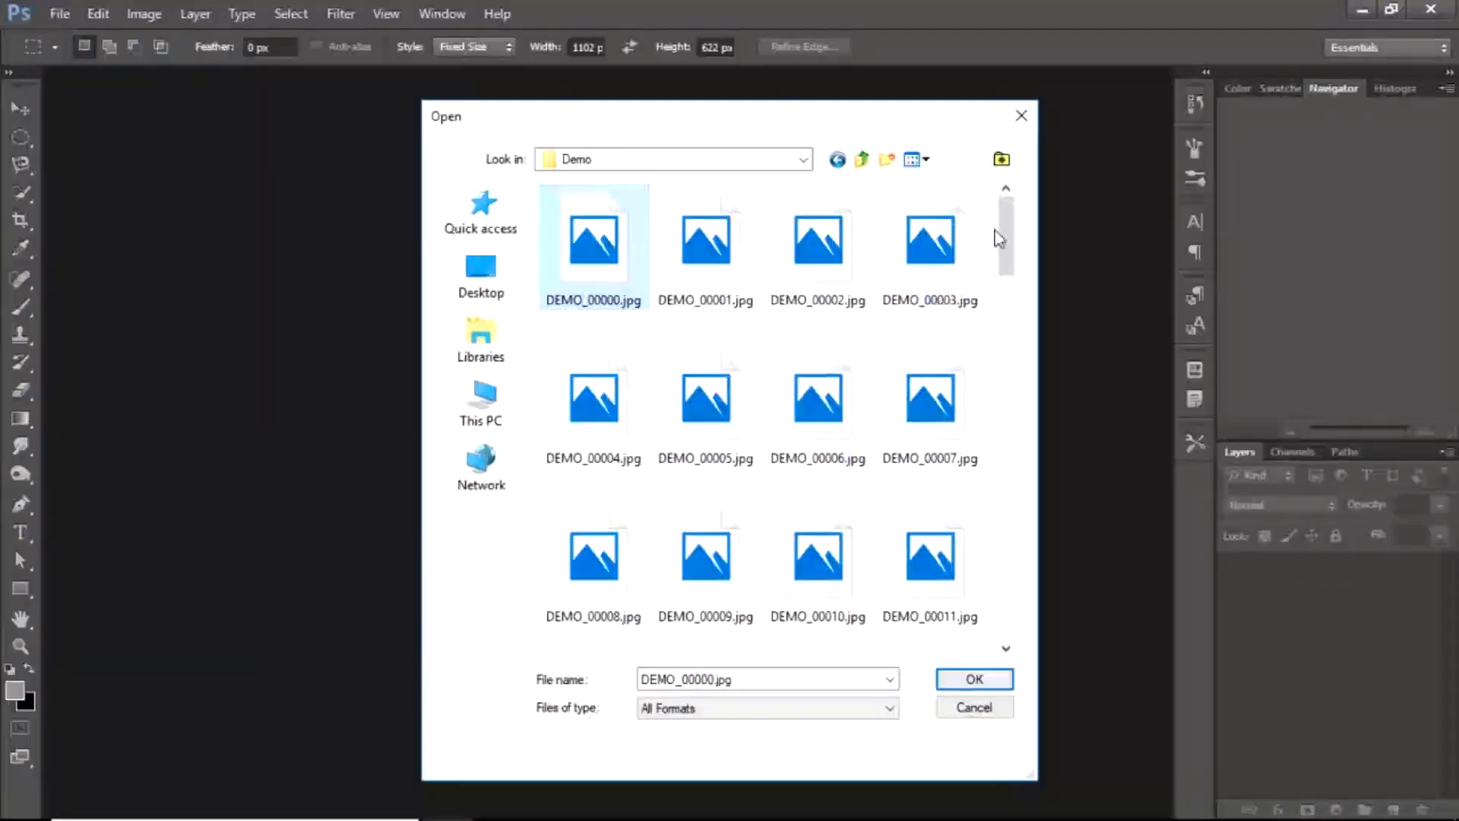
drag(1000, 238, 970, 651)
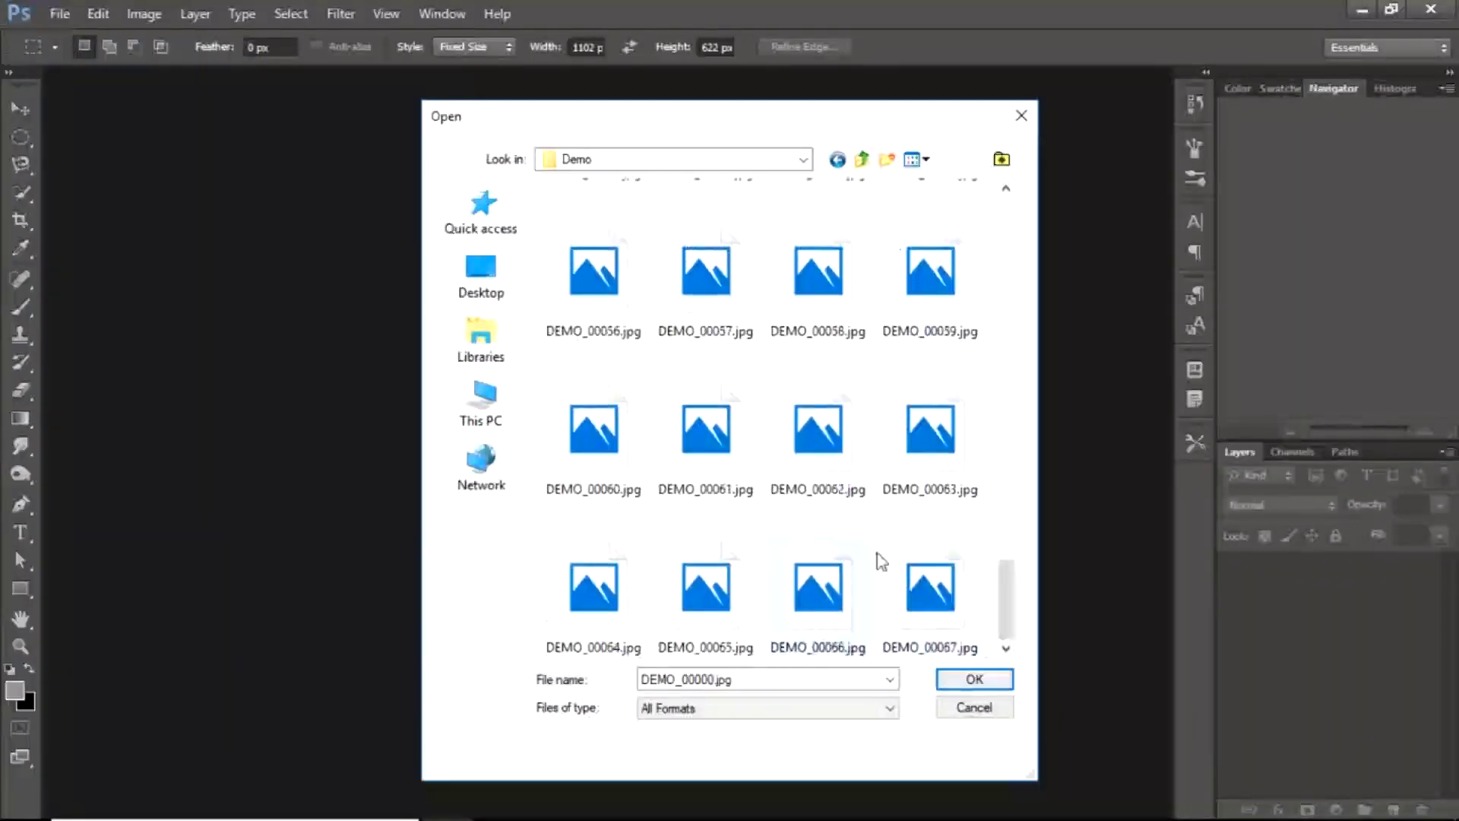
shift+click(948, 611)
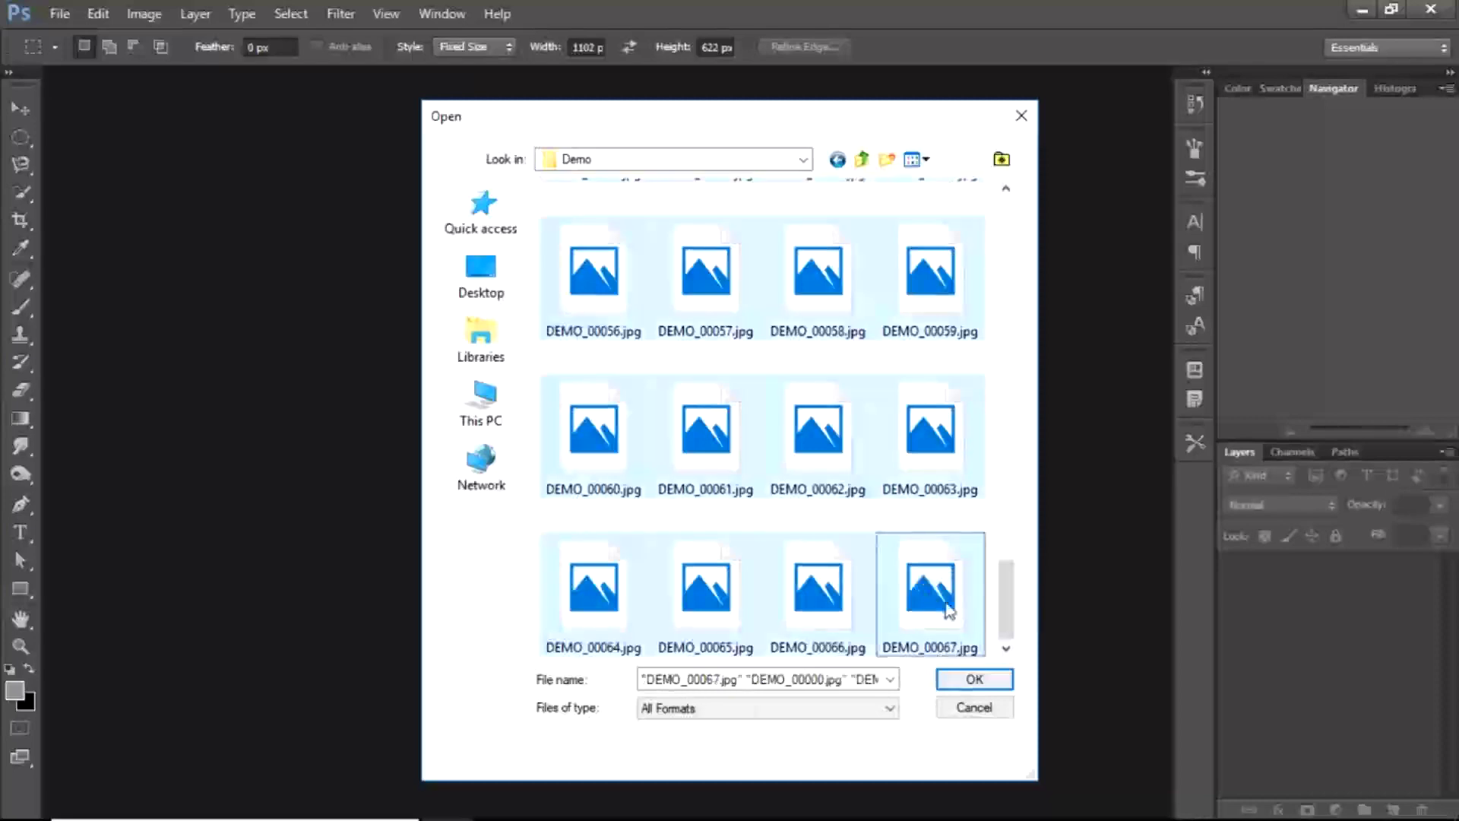
click(966, 679)
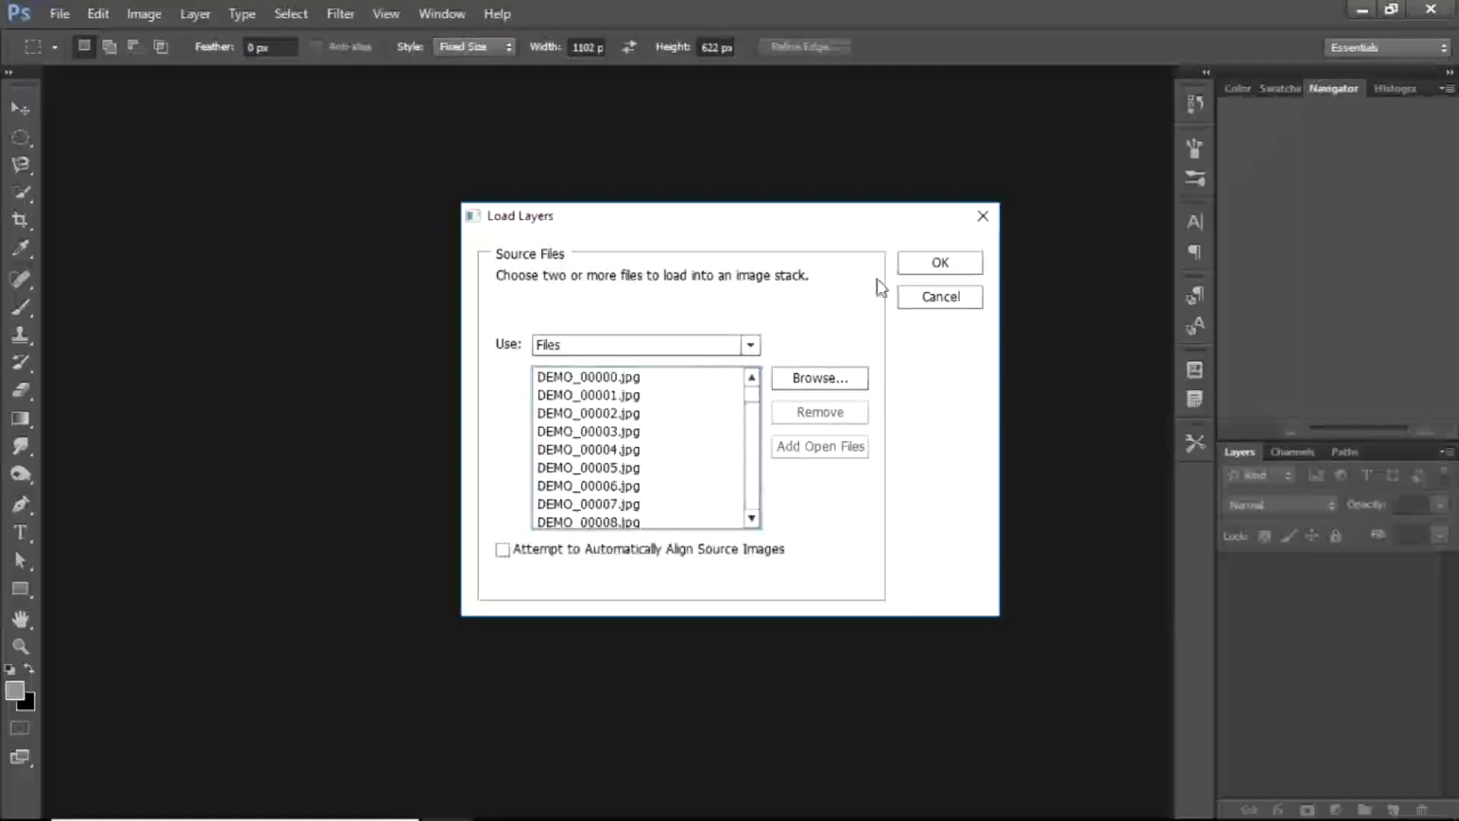
click(939, 266)
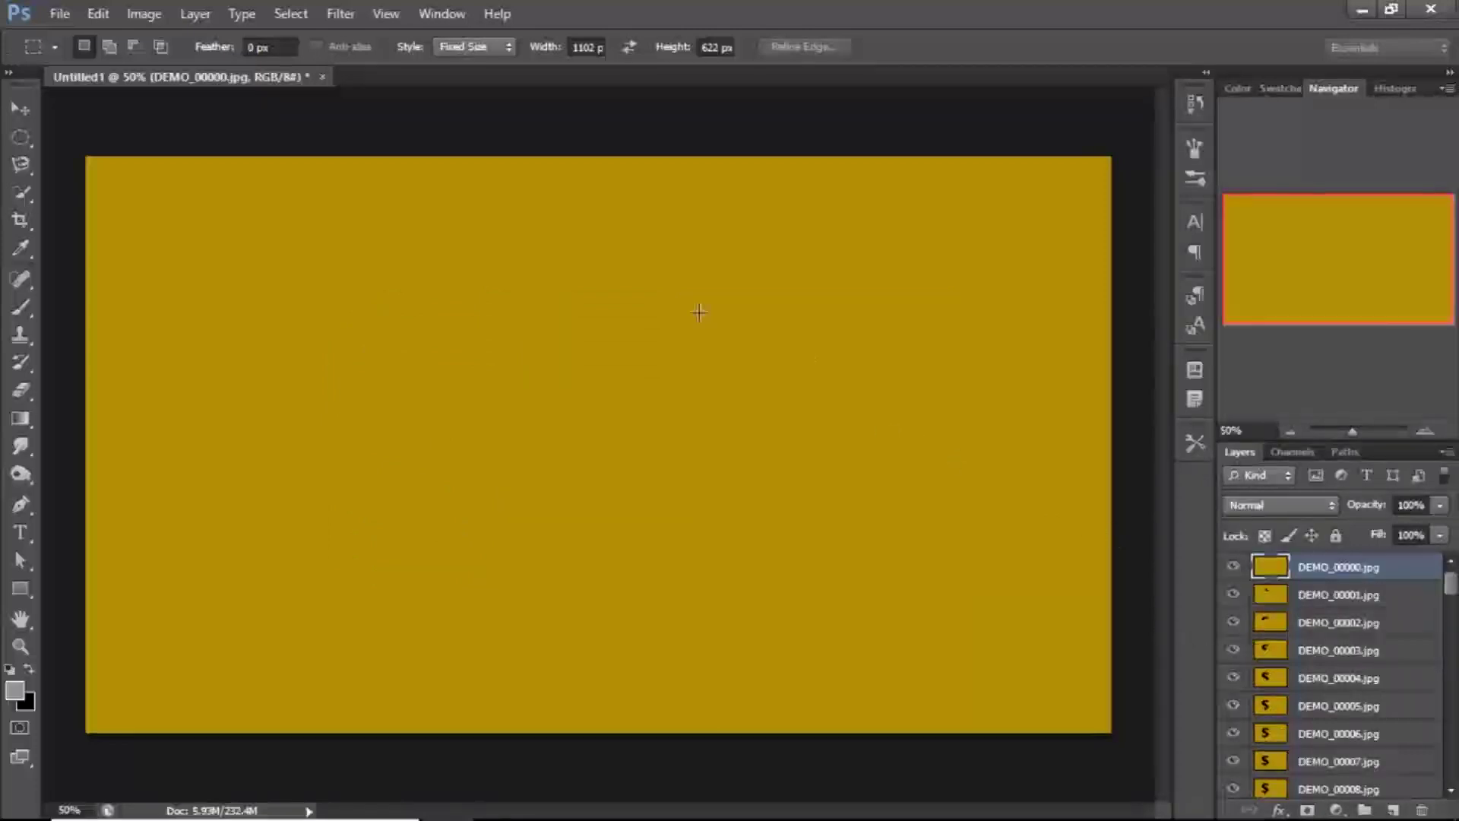
Switch to the Move tool (V) once the DEMO frames are loaded as layers
key(v)
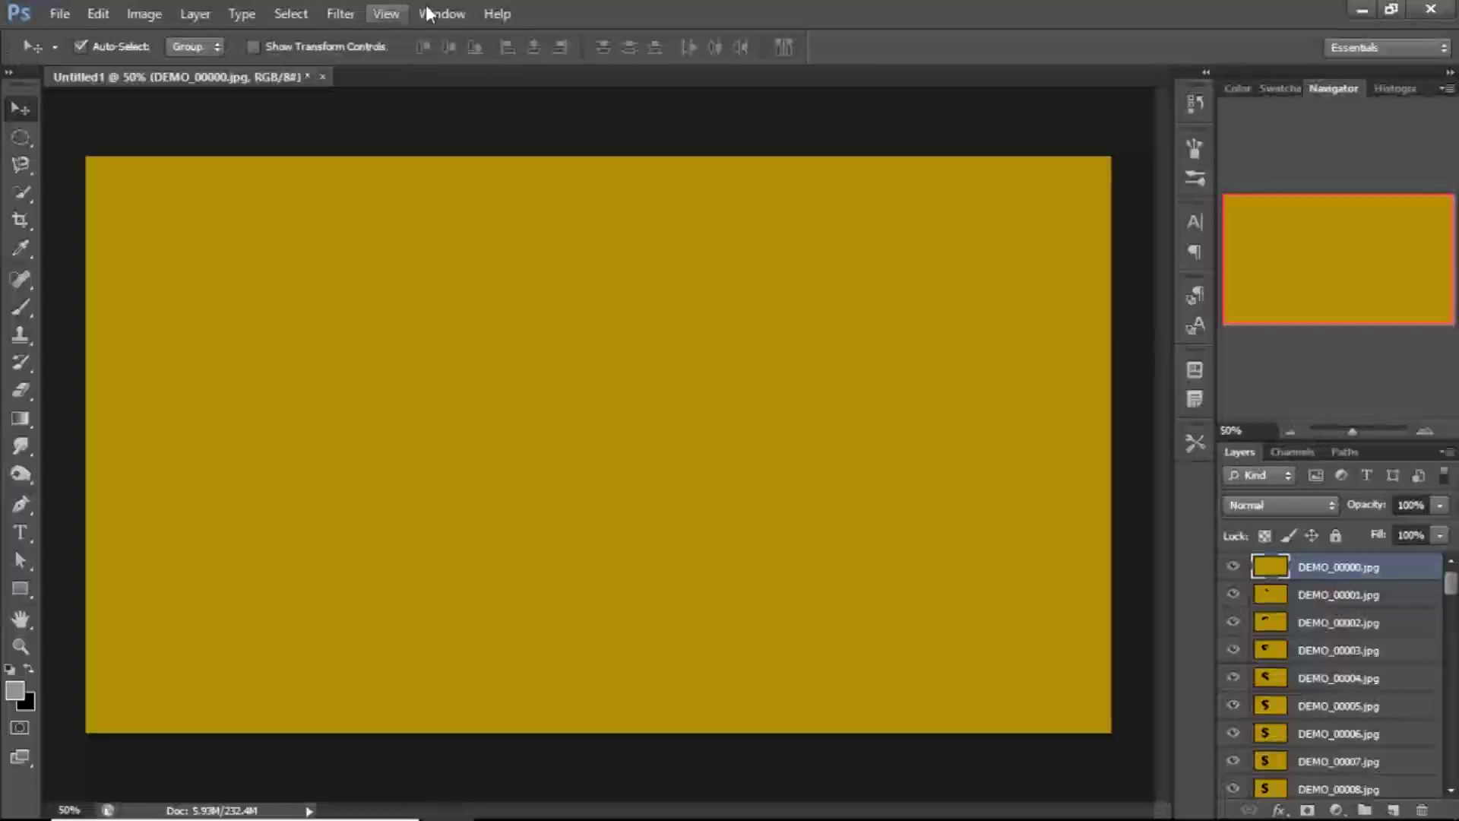
Show the frame animation Timeline, check frame 1's delay, and bring up its flyout menu
click(469, 13)
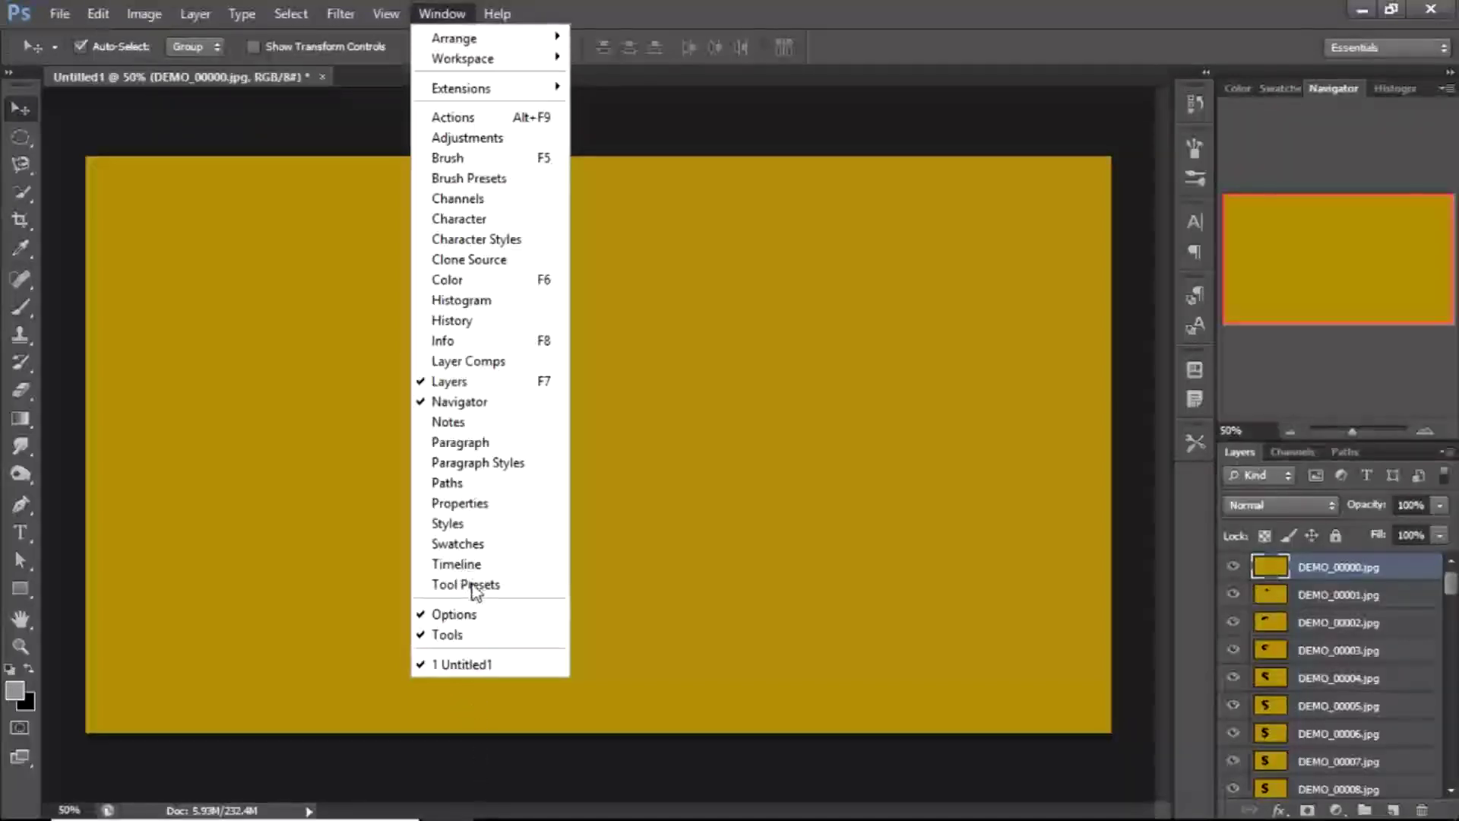
click(477, 568)
click(99, 756)
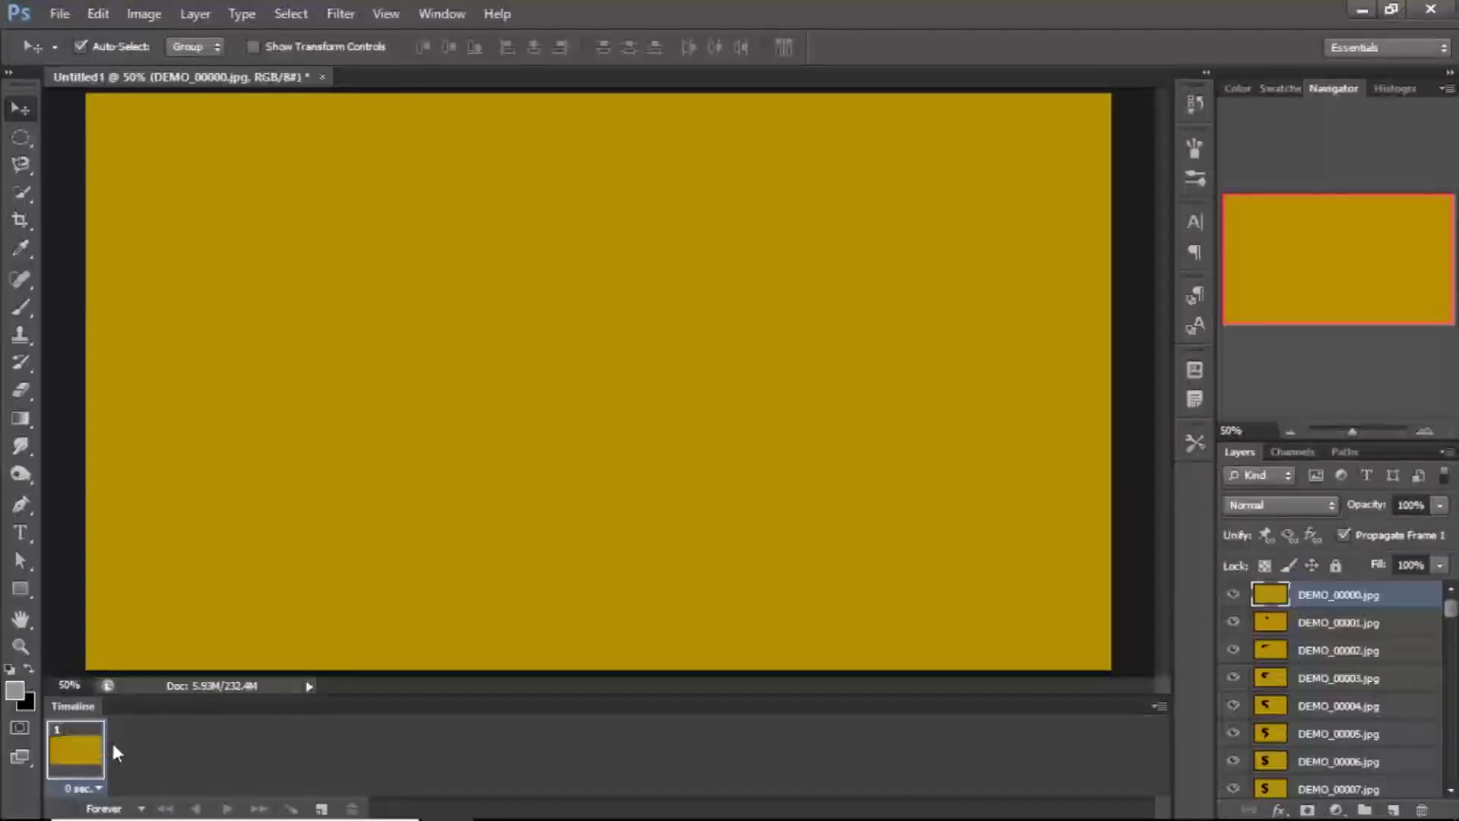
click(96, 790)
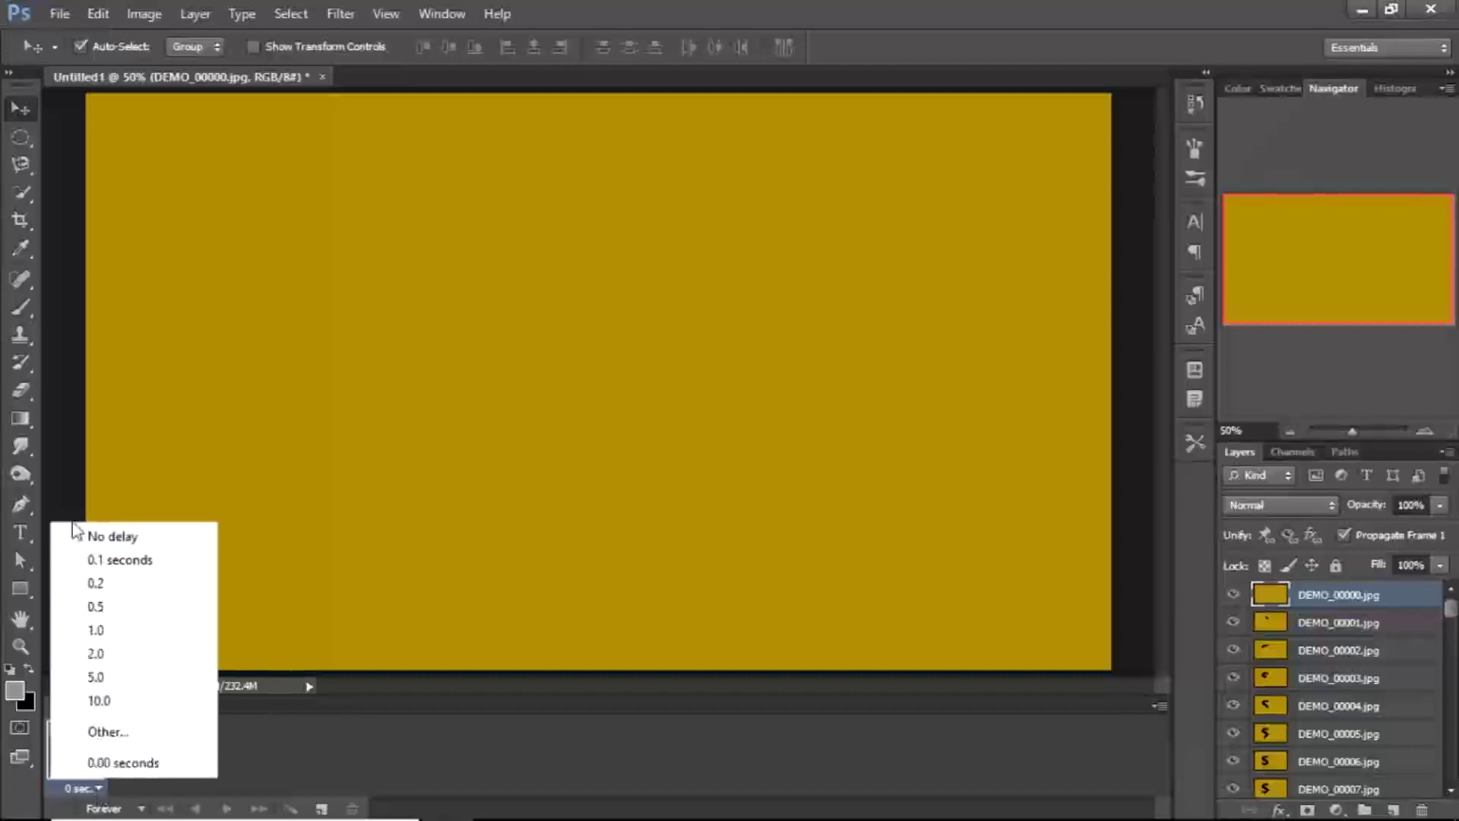
click(368, 692)
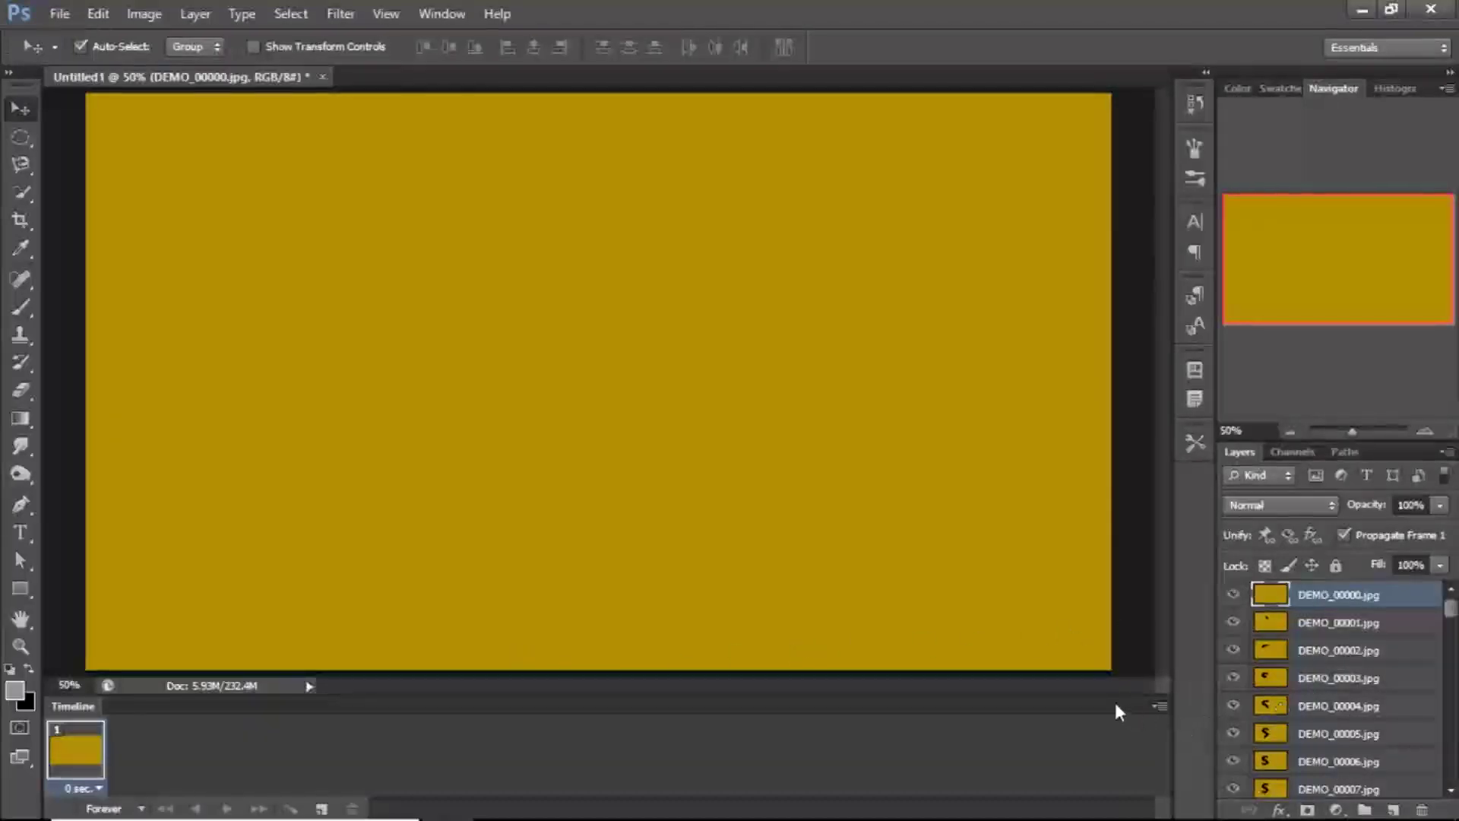
click(1158, 706)
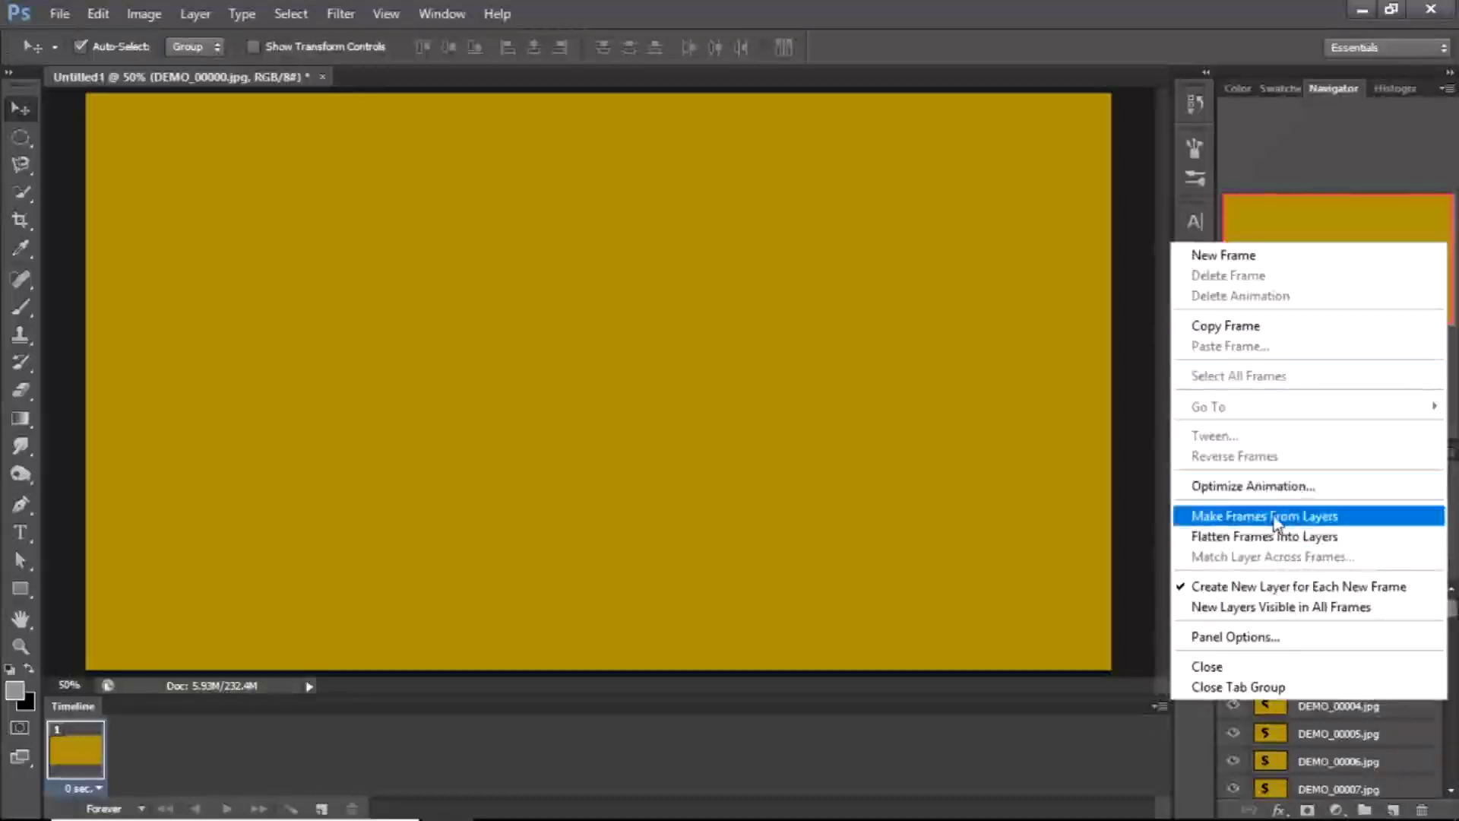
Make frames from all layers and preview the animation
click(1244, 522)
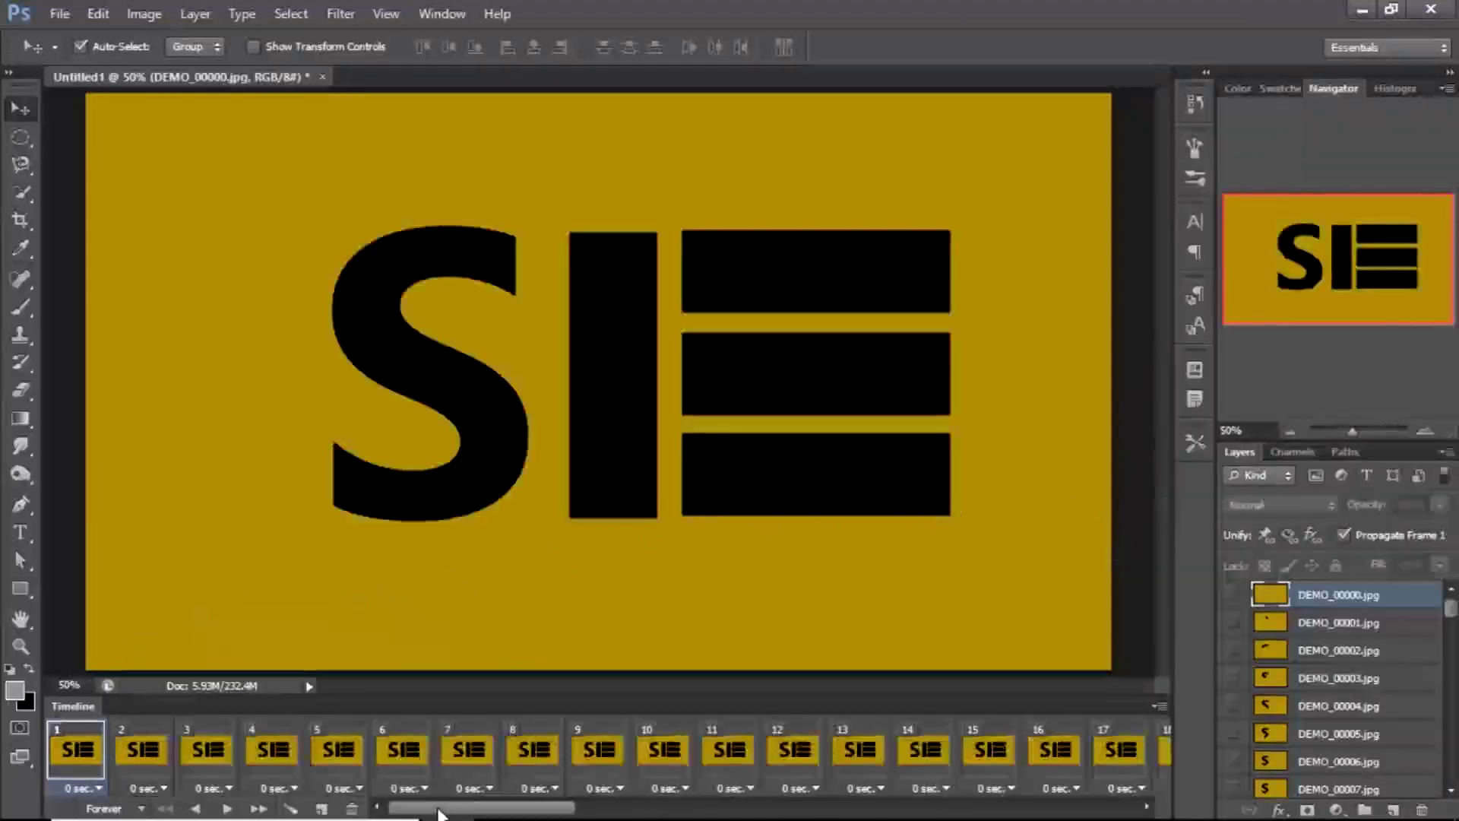
click(227, 808)
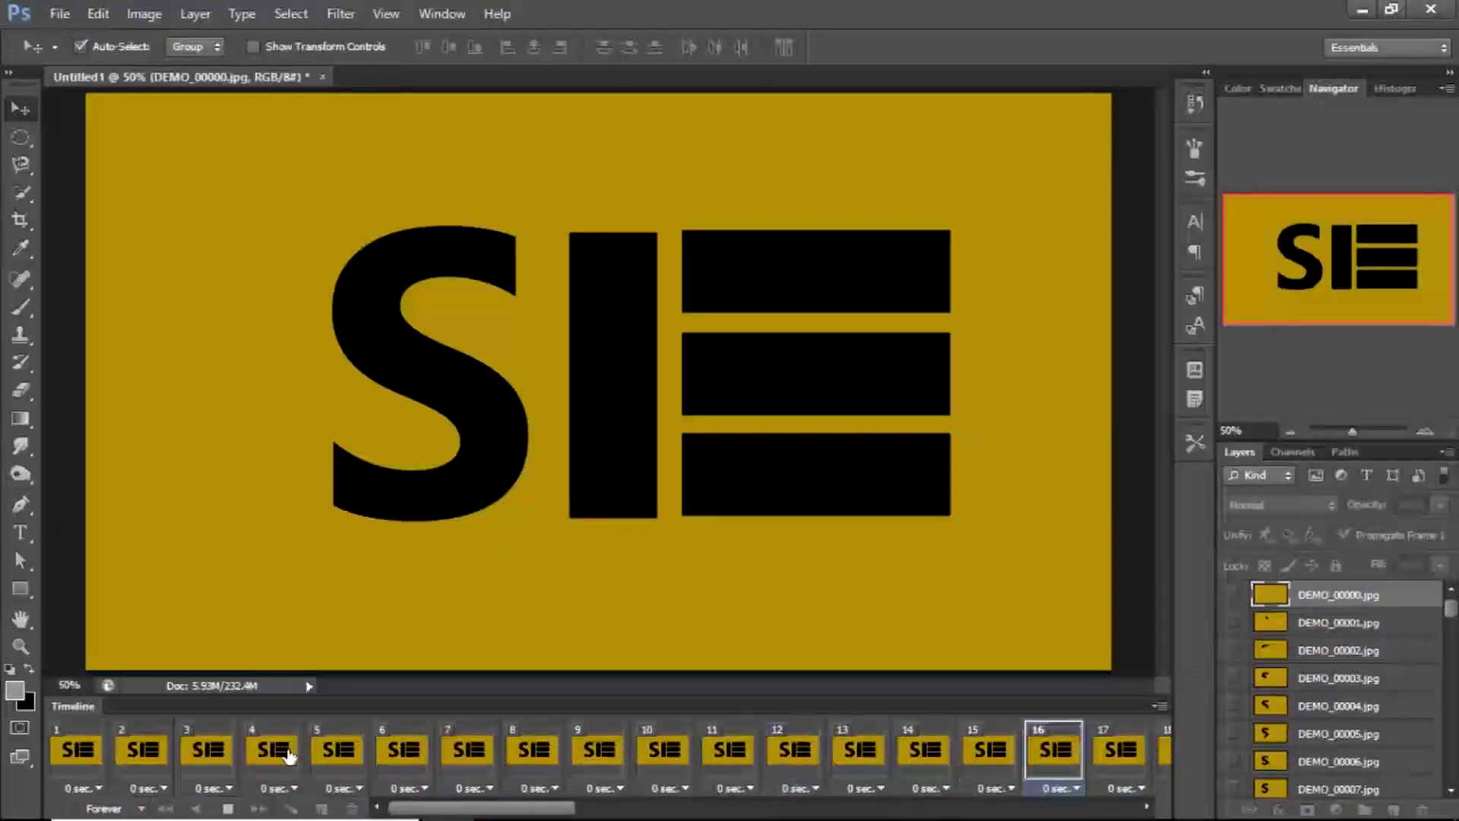
key(space)
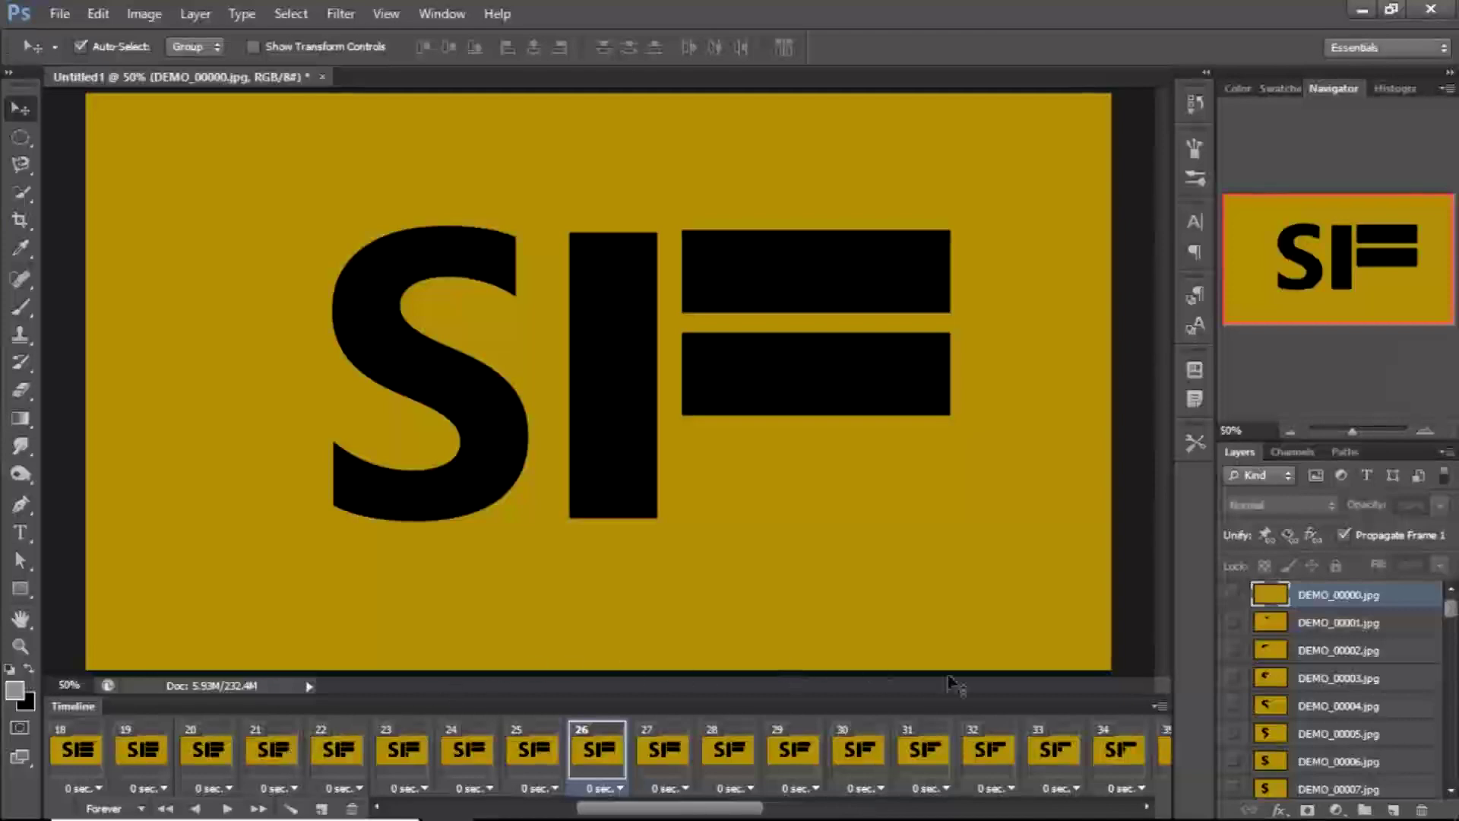
Reverse the 68 frames so the logo builds from yellow, then preview again
click(1161, 707)
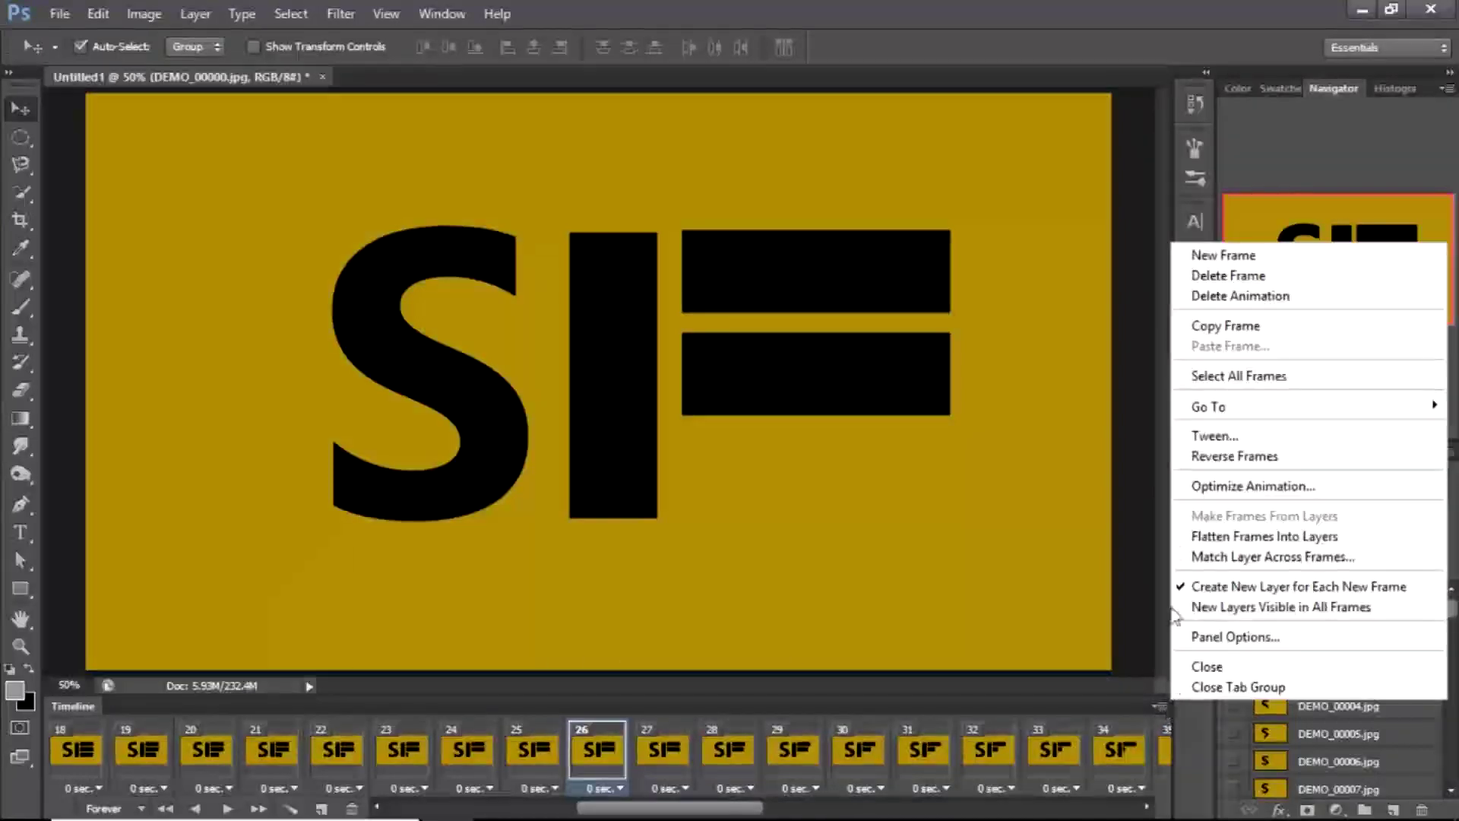
click(1157, 702)
click(1155, 704)
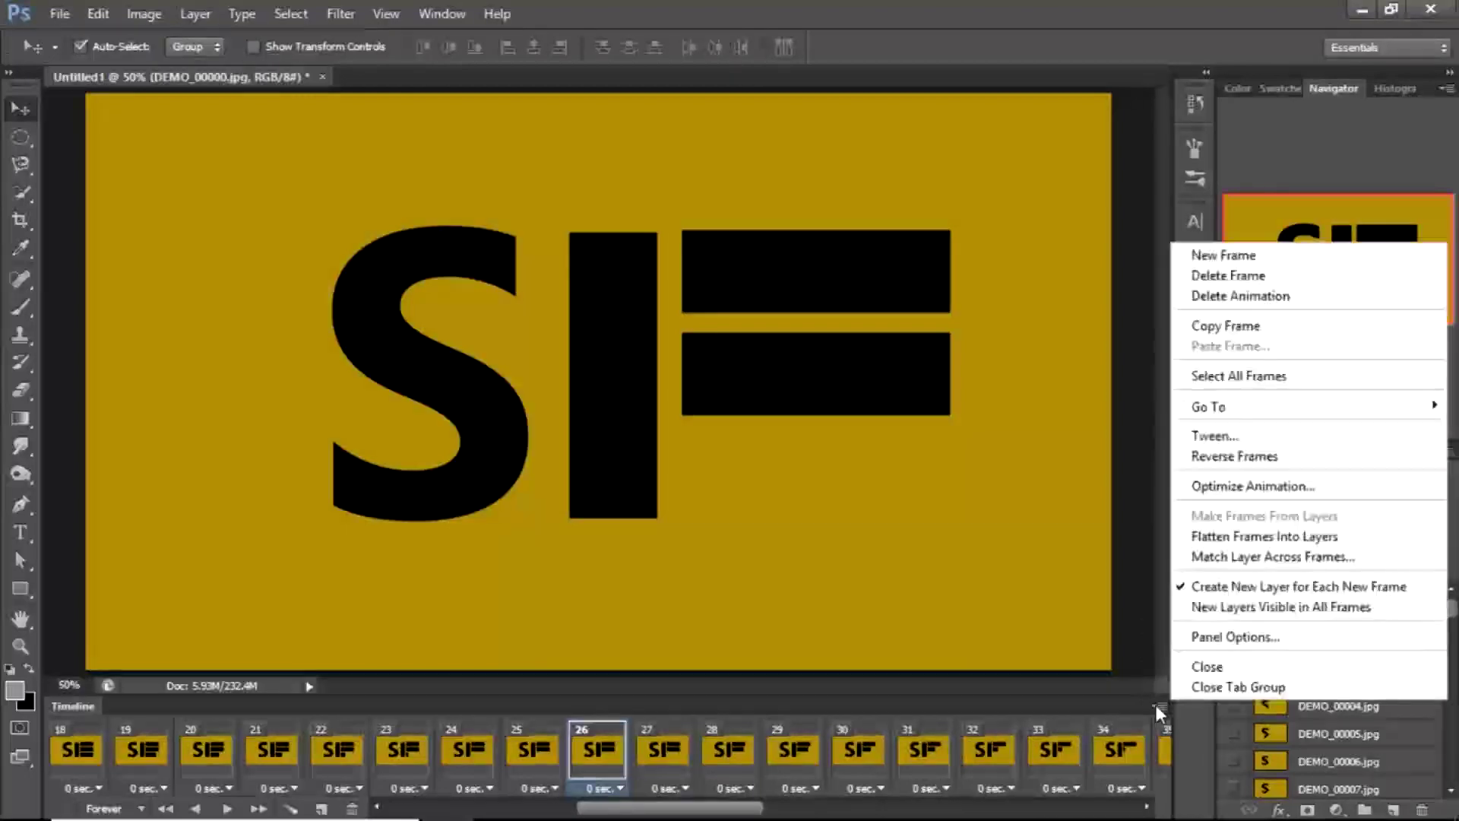
click(1220, 457)
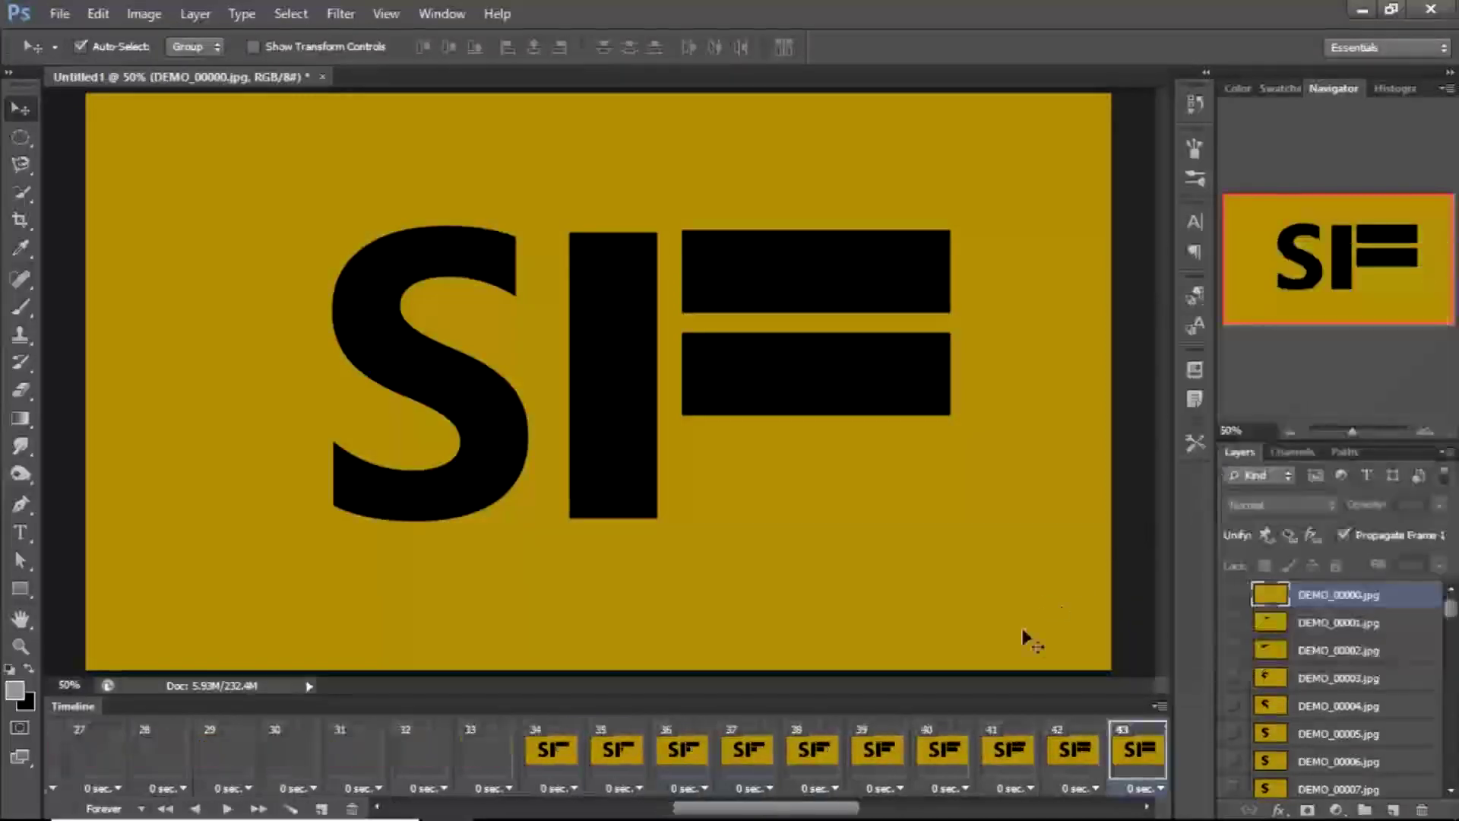
key(space)
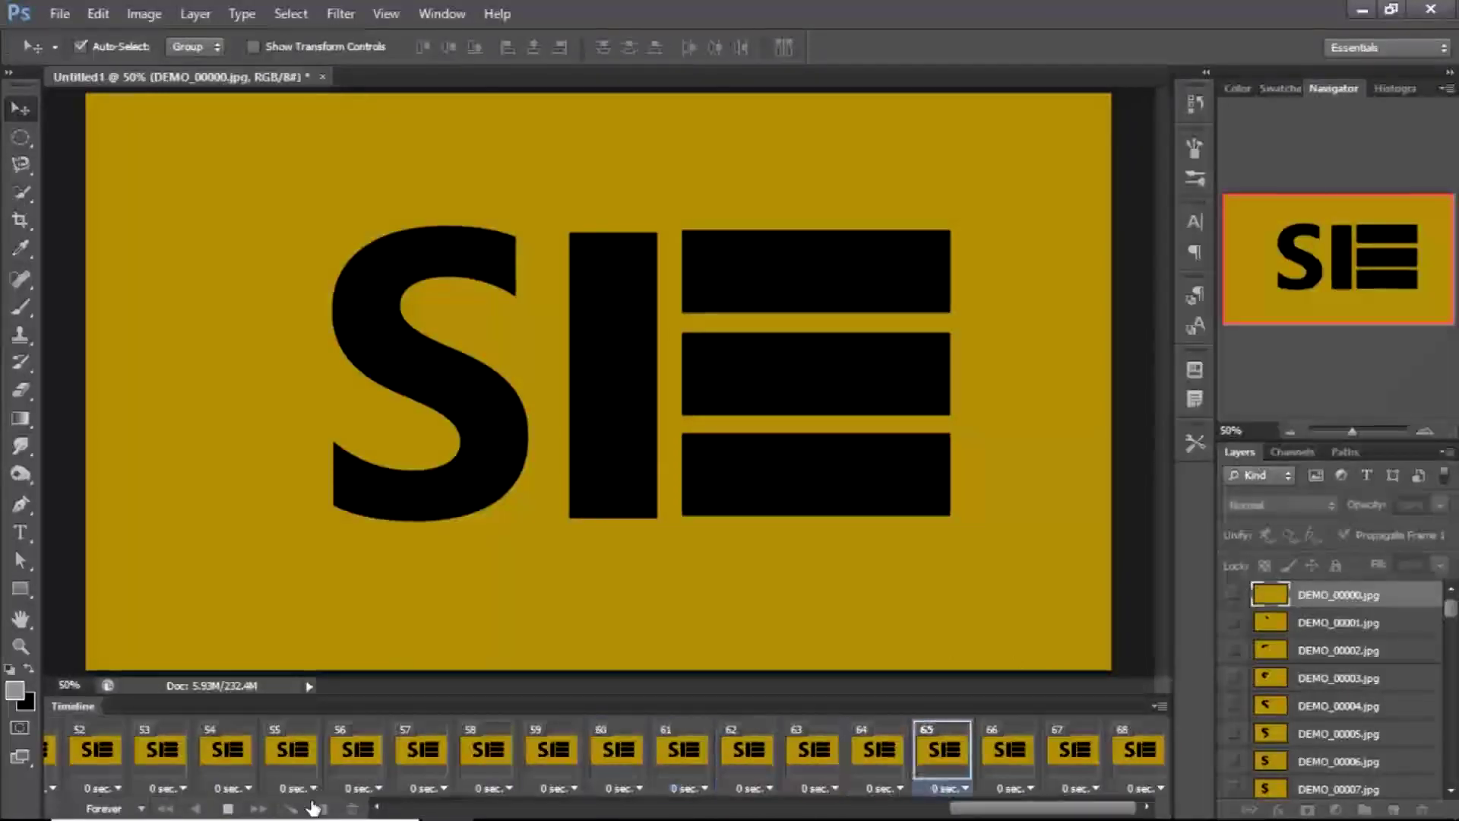
key(space)
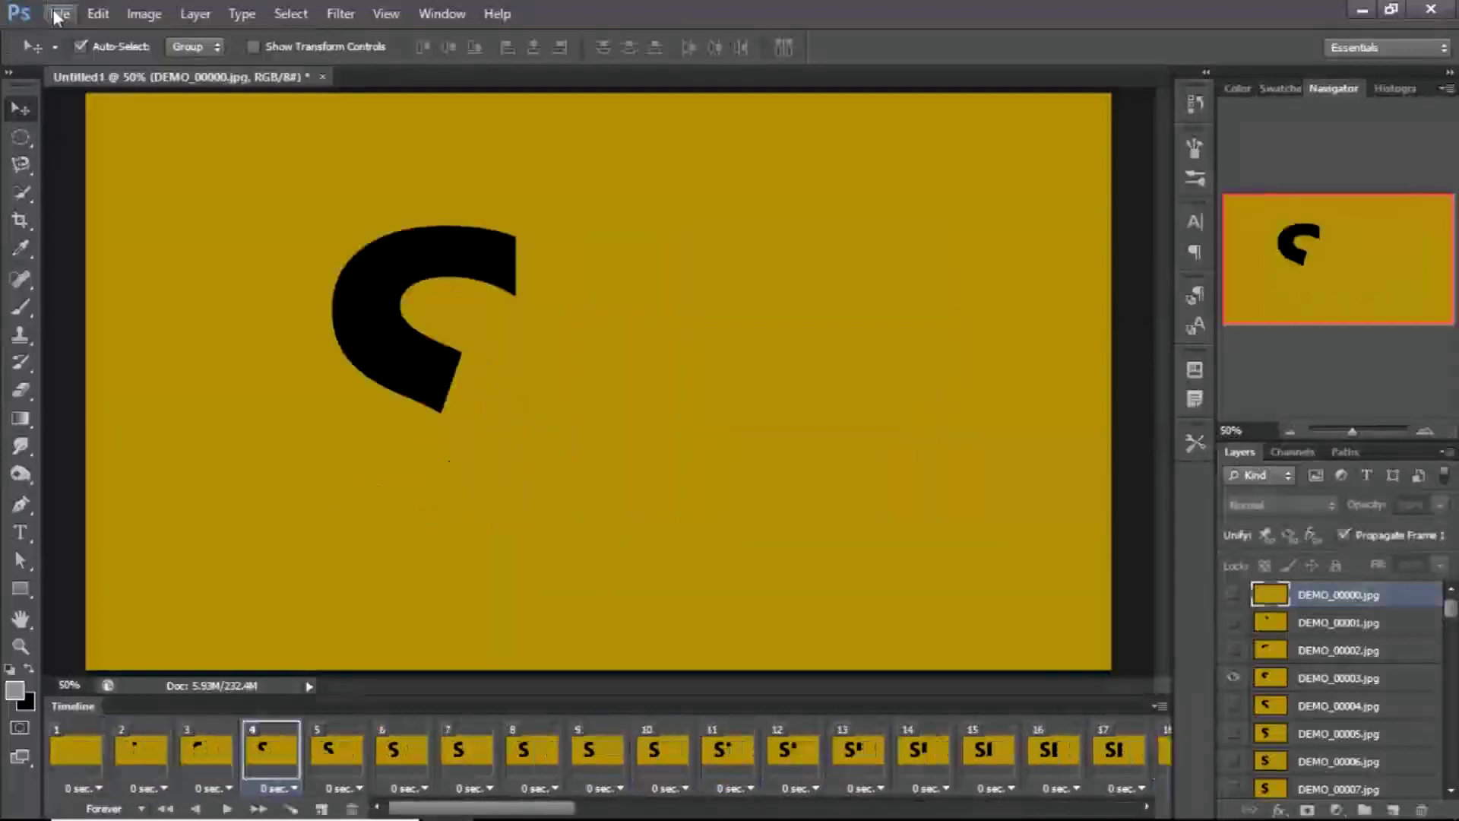
Open the Save for Web export settings from the File menu
click(55, 13)
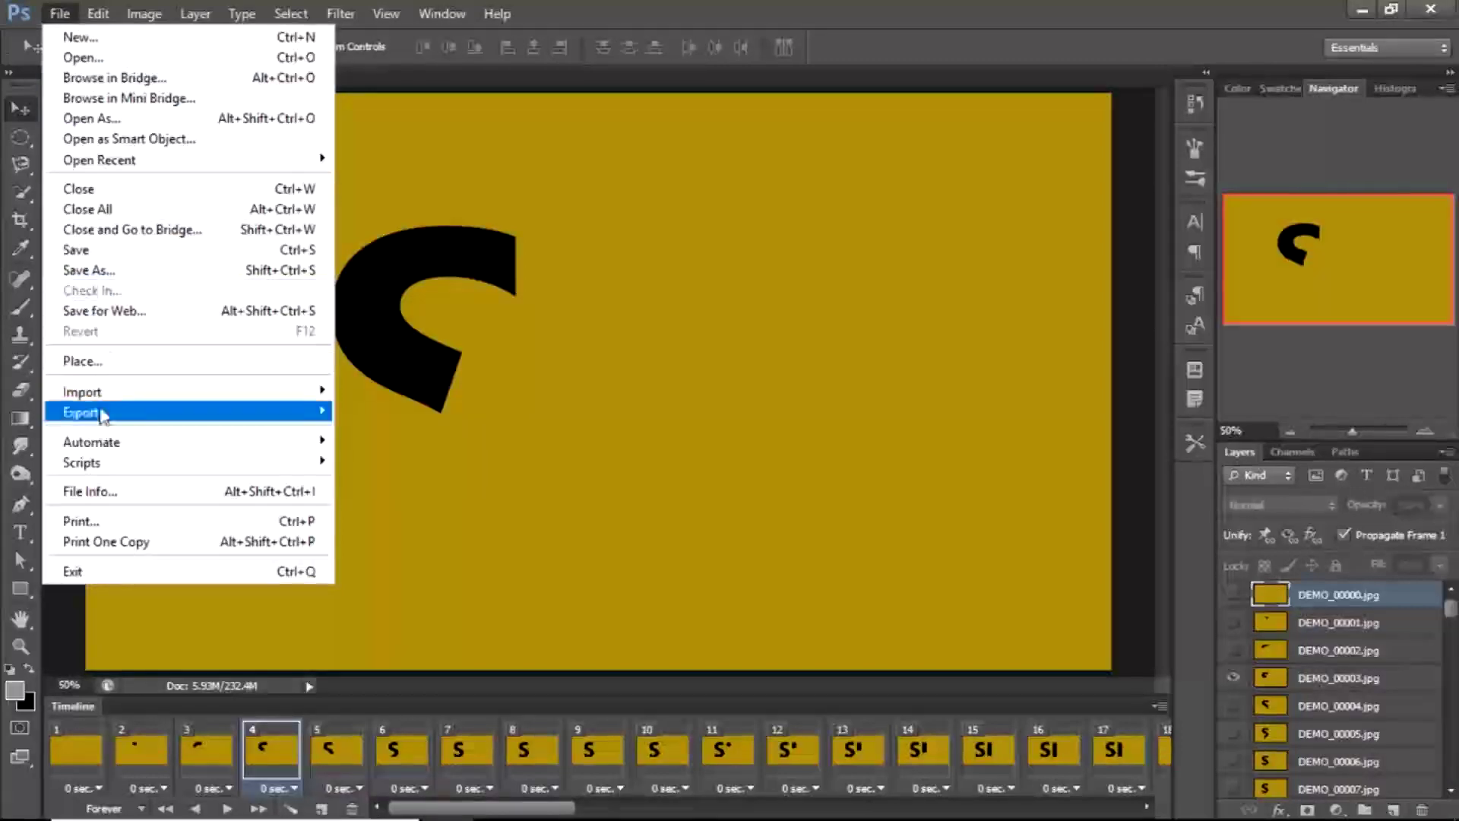
click(104, 310)
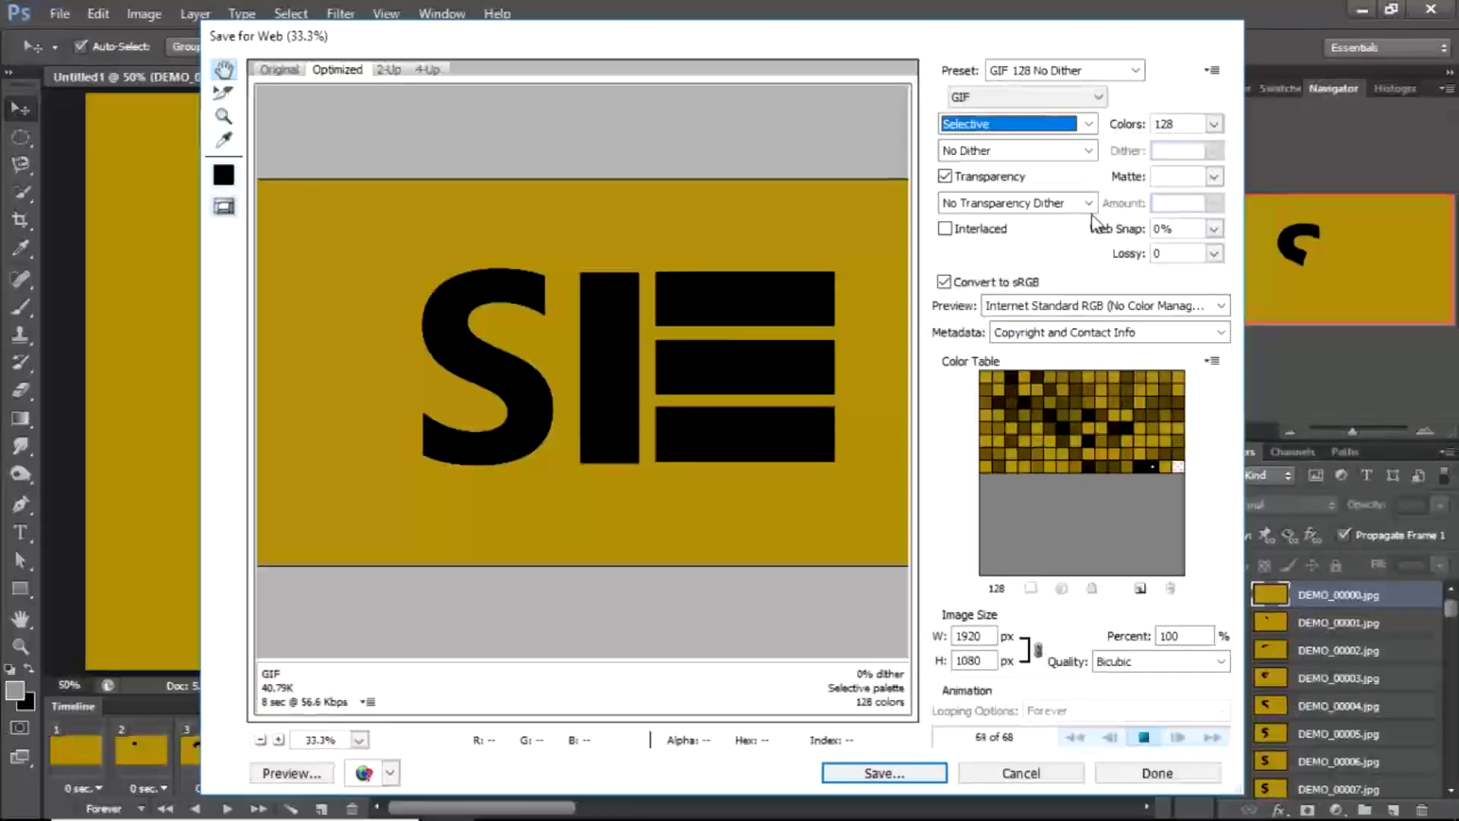